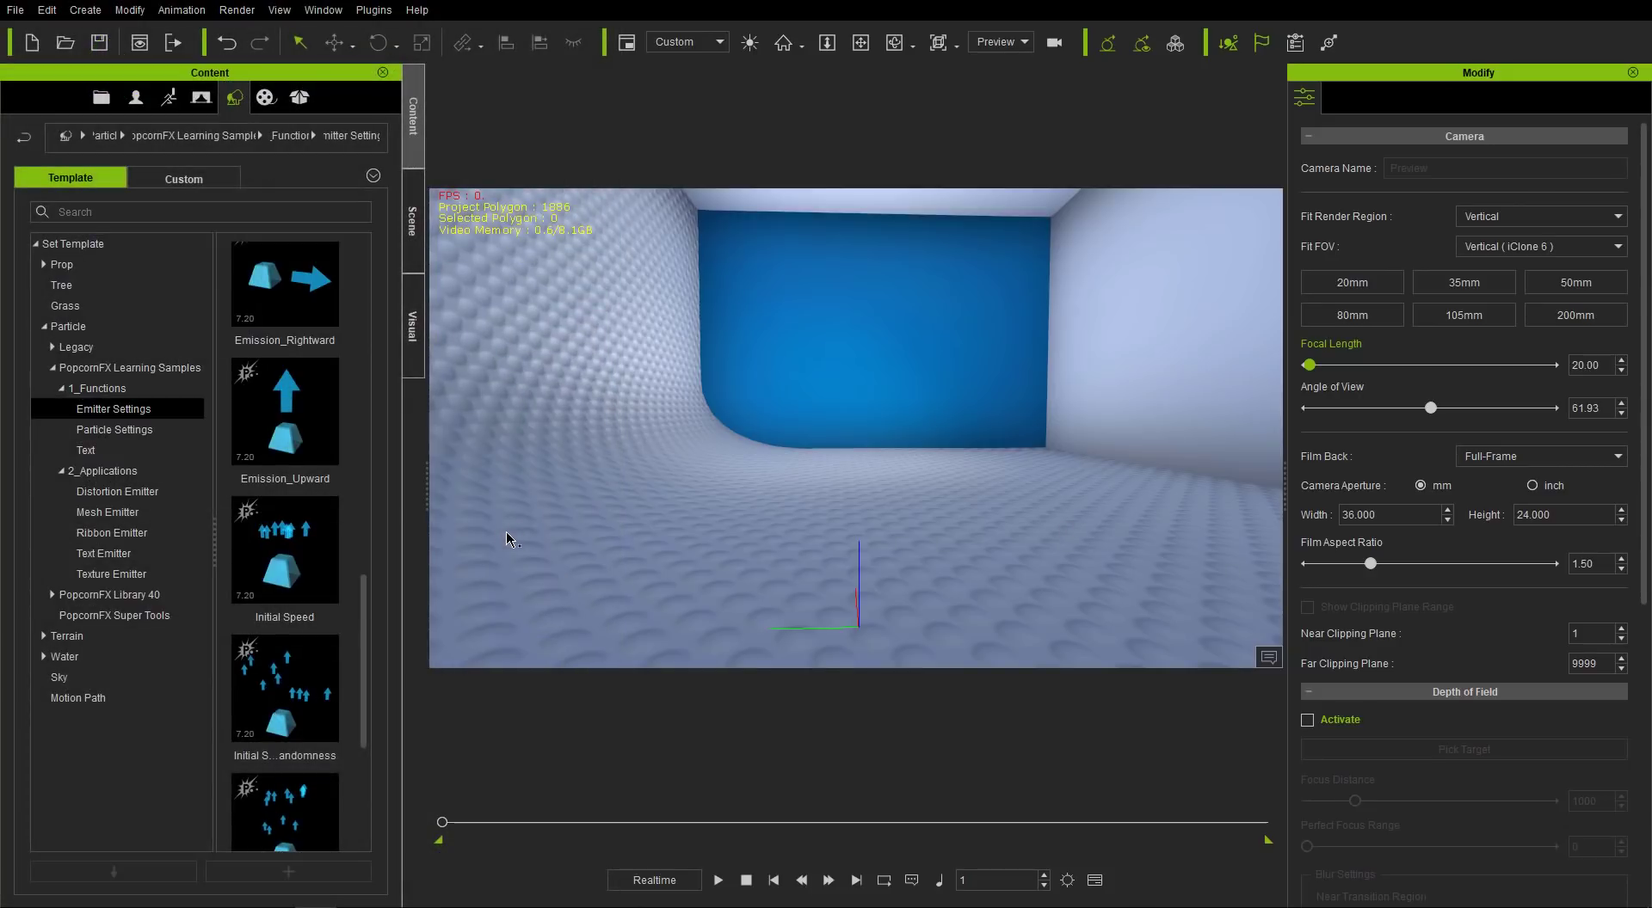
- Add the Initial Speed sample from the PopcornFX Emitter Settings samples, raise it to about Z 24, and simulate it
click(111, 389)
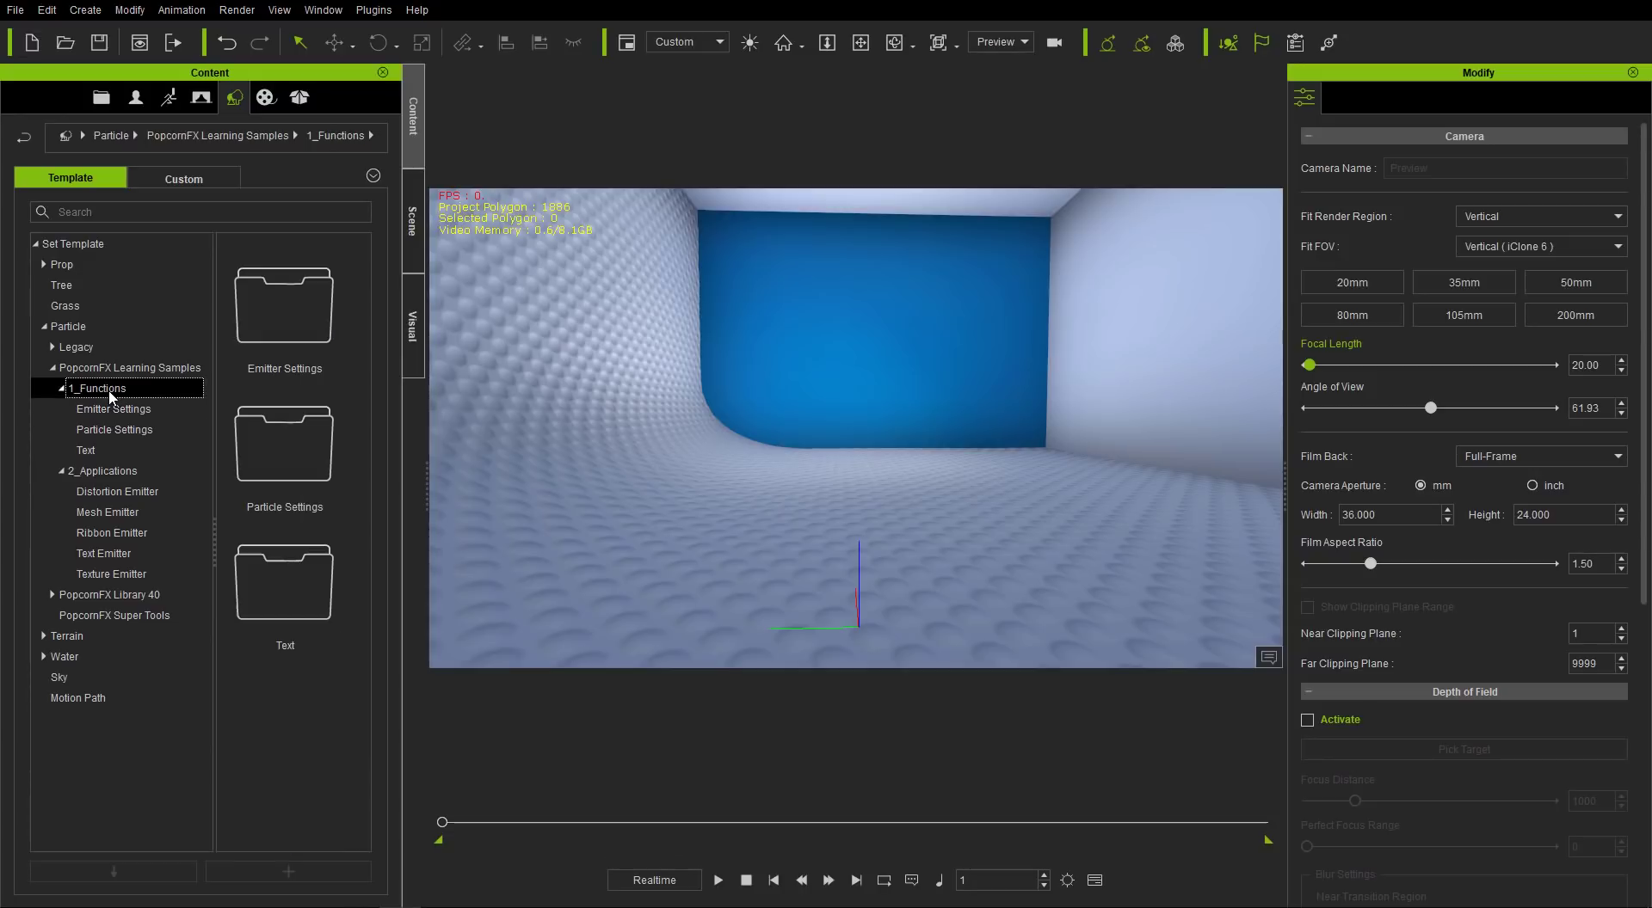
click(111, 368)
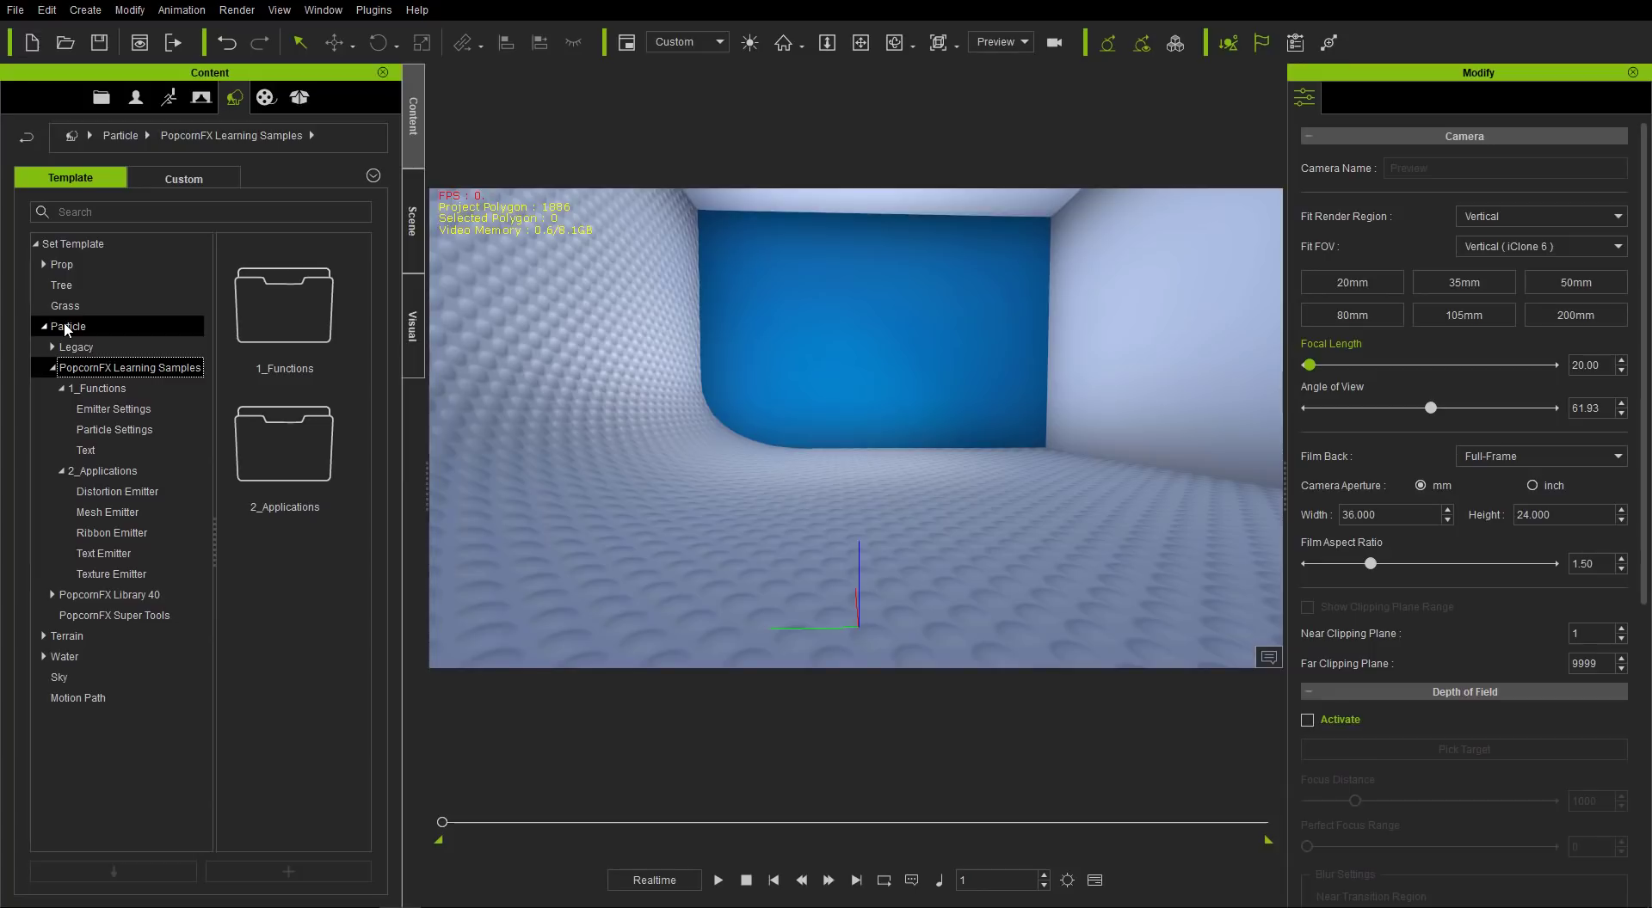
click(110, 394)
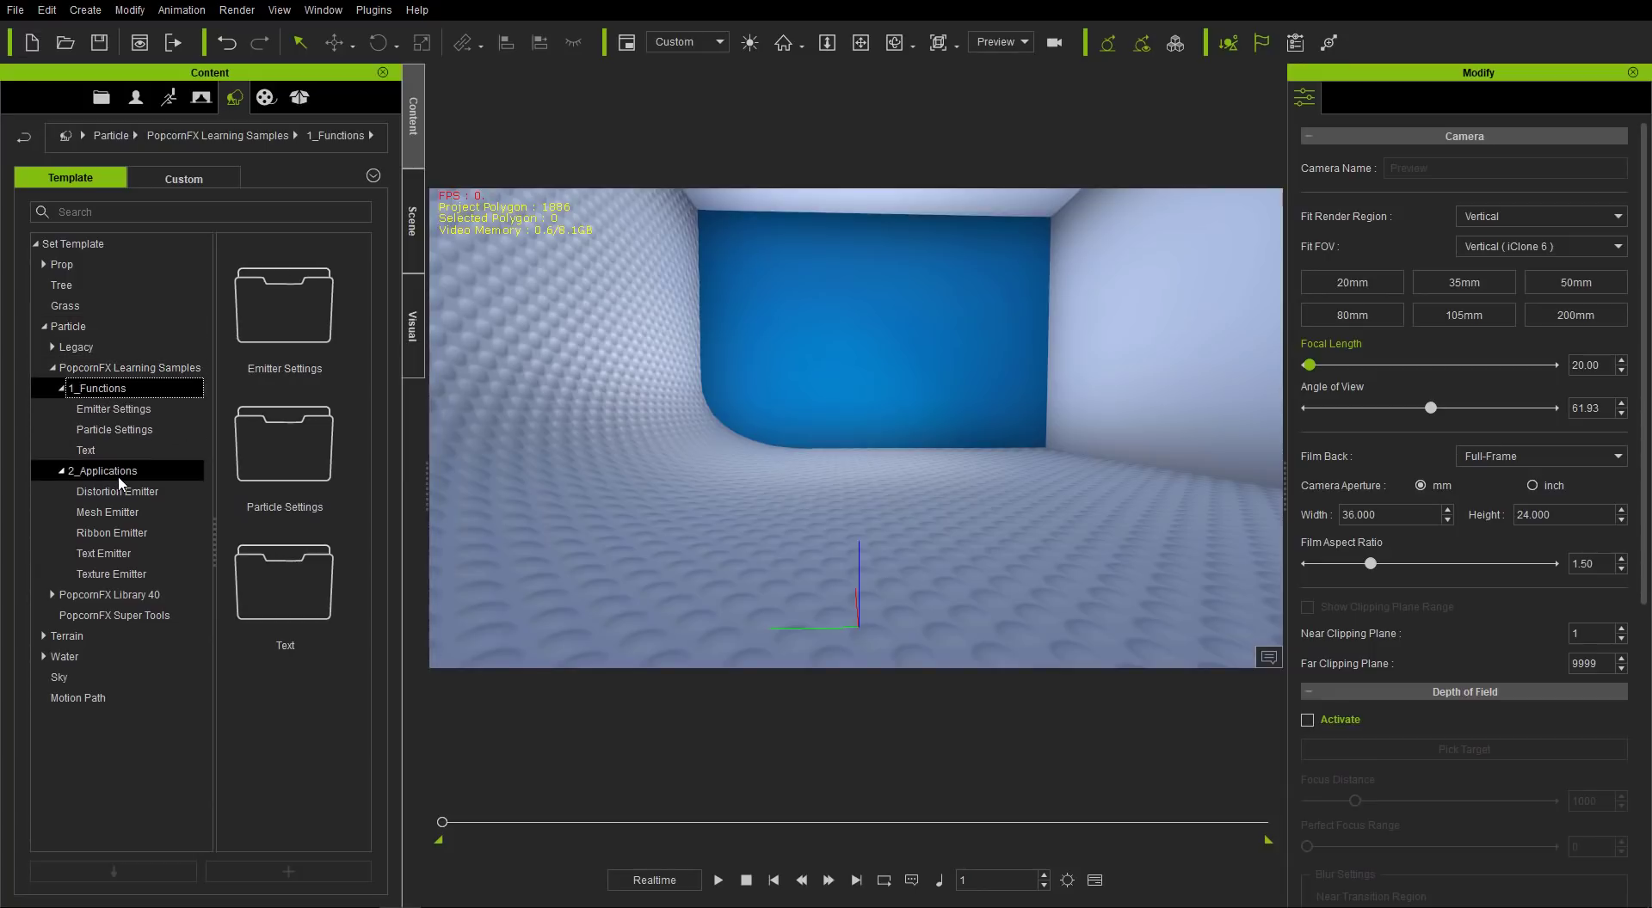
click(119, 478)
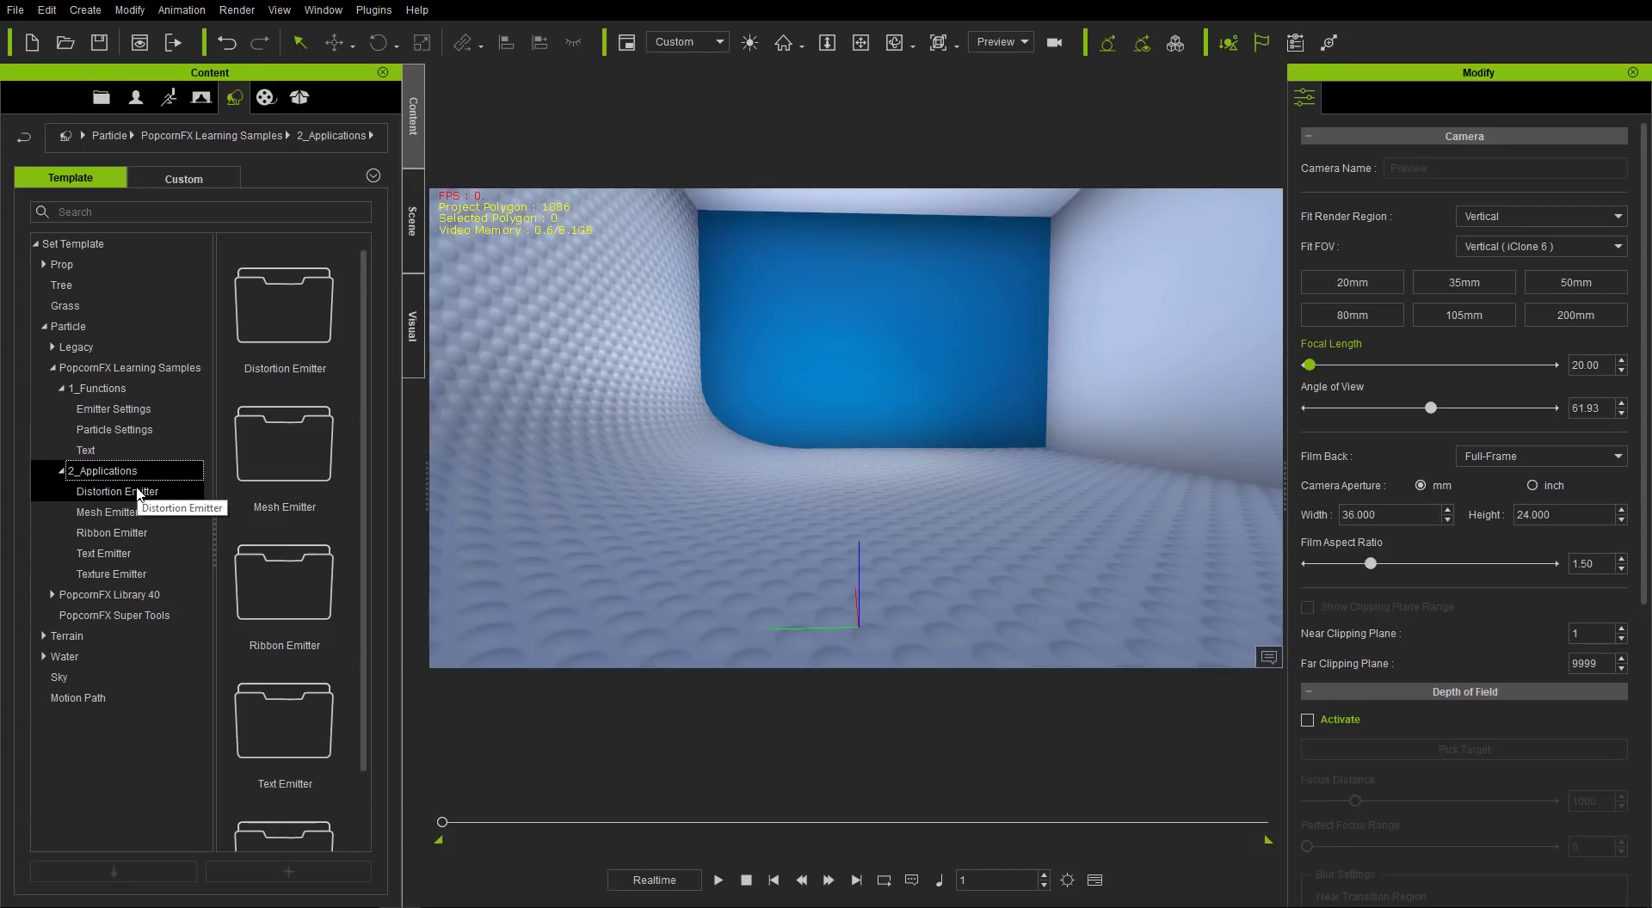
click(136, 416)
scroll(364, 561, down, 5)
scroll(364, 561, down, 5)
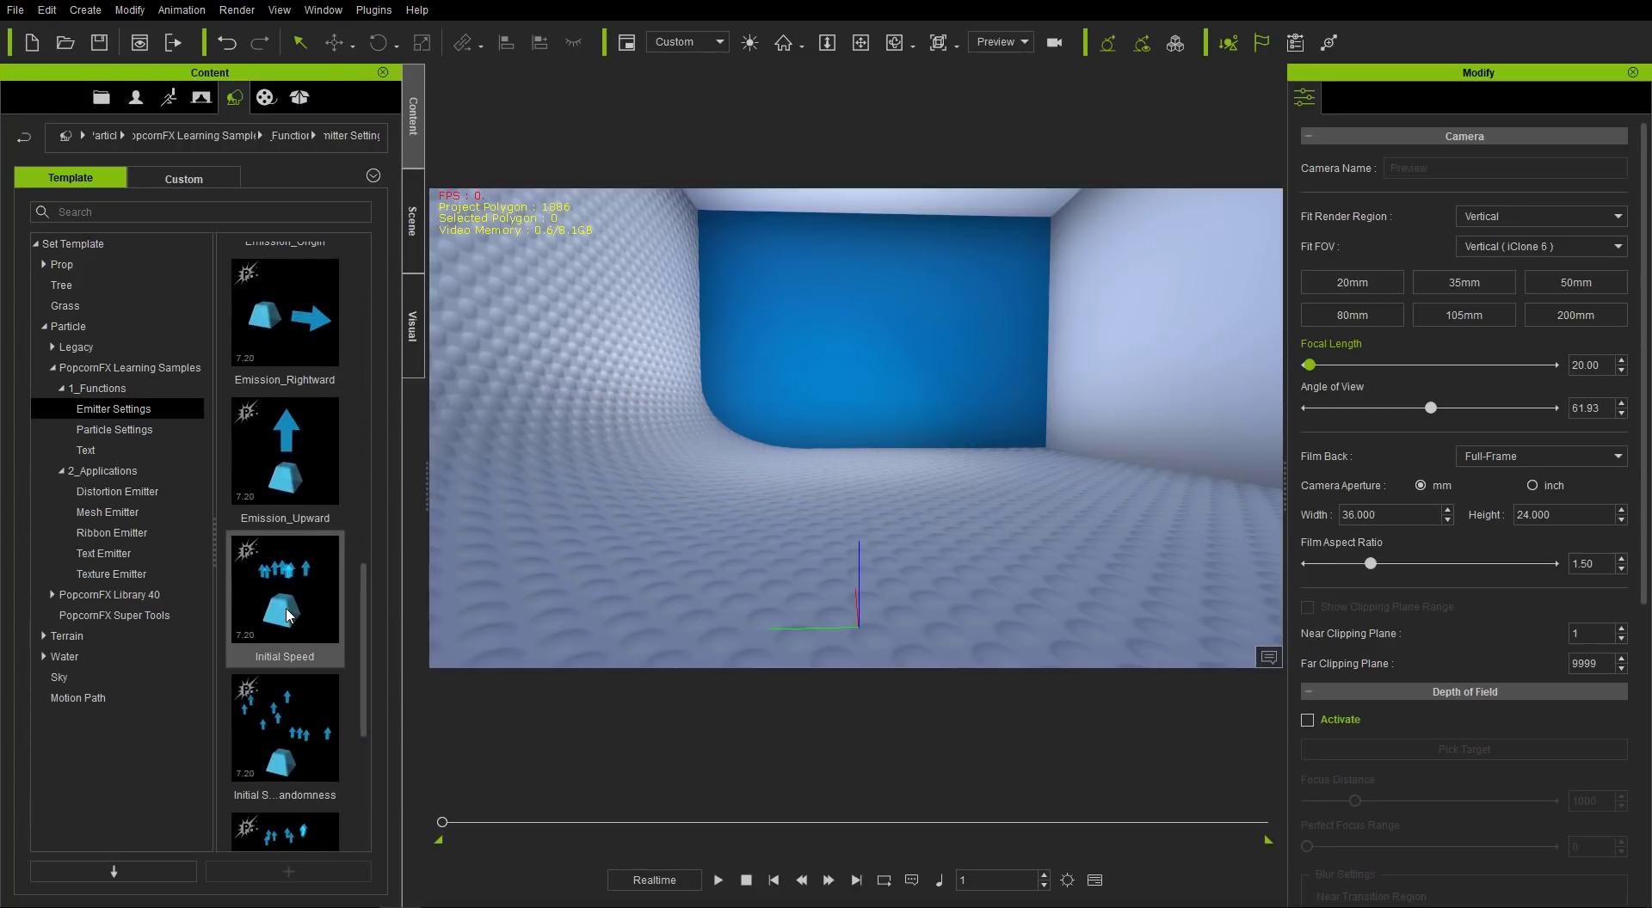
double_click(288, 614)
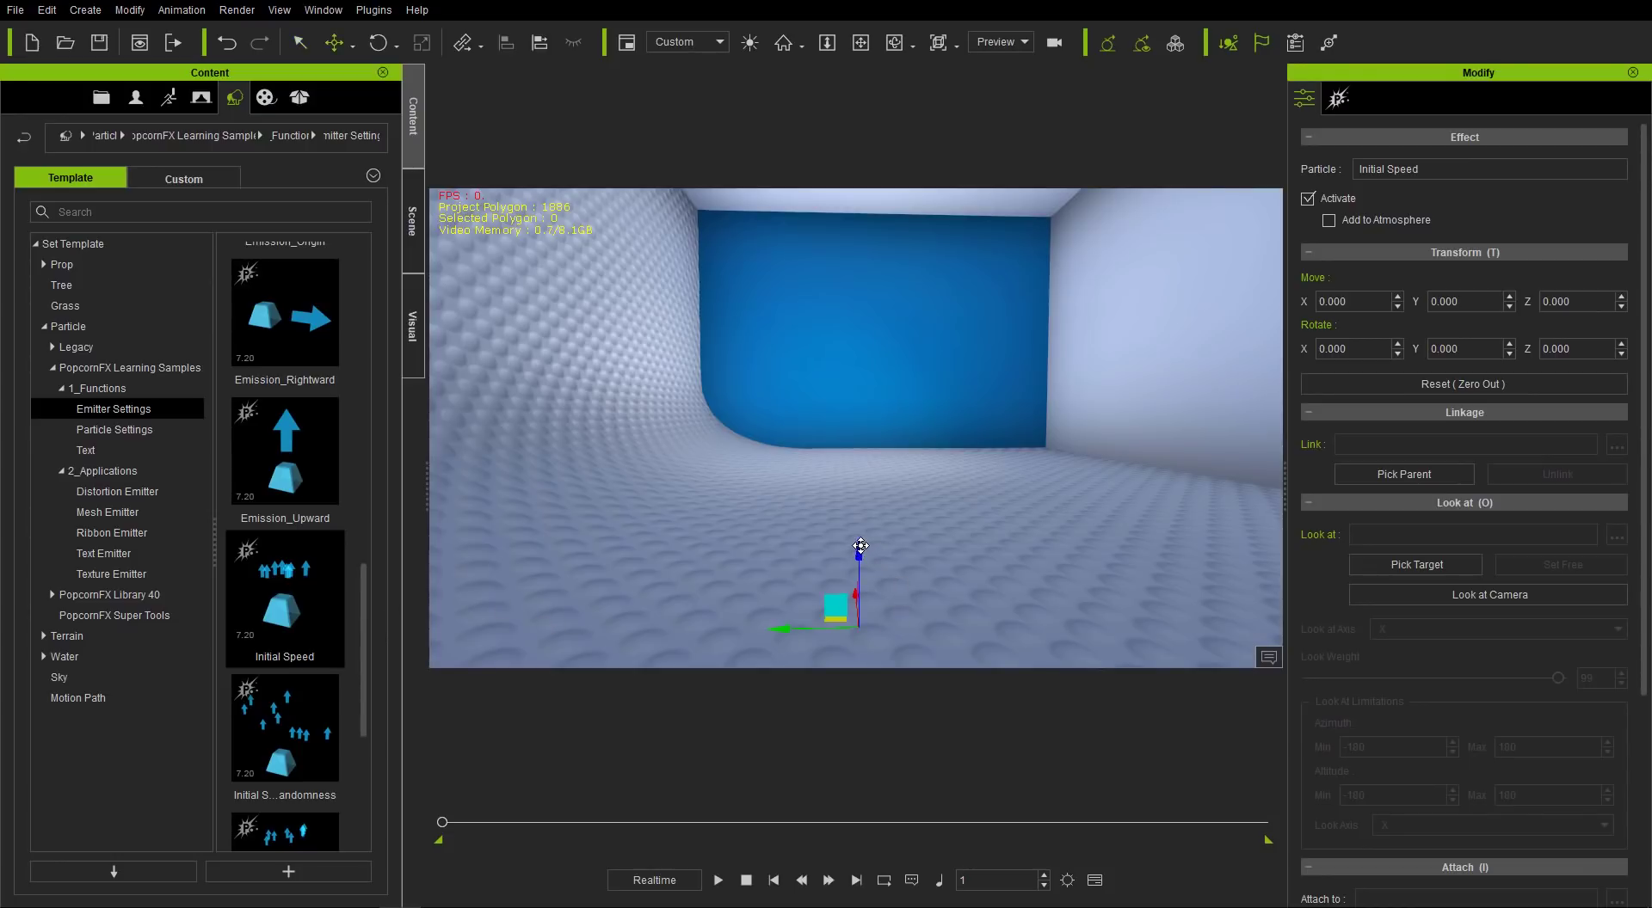
drag(861, 546, 870, 515)
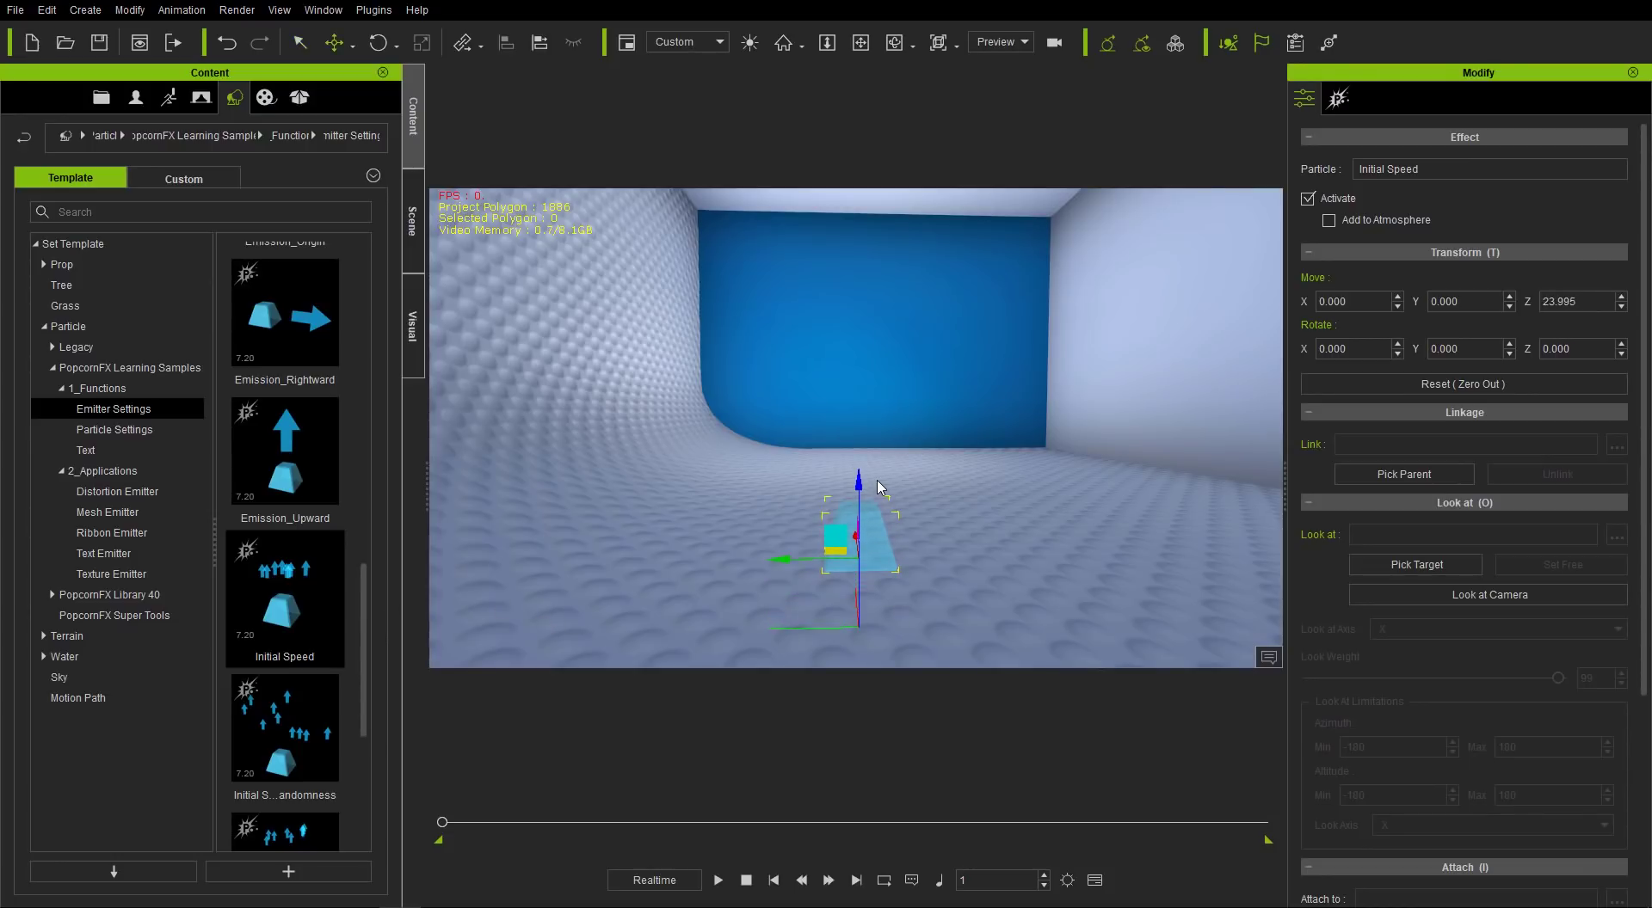
right_drag(940, 577, 912, 540)
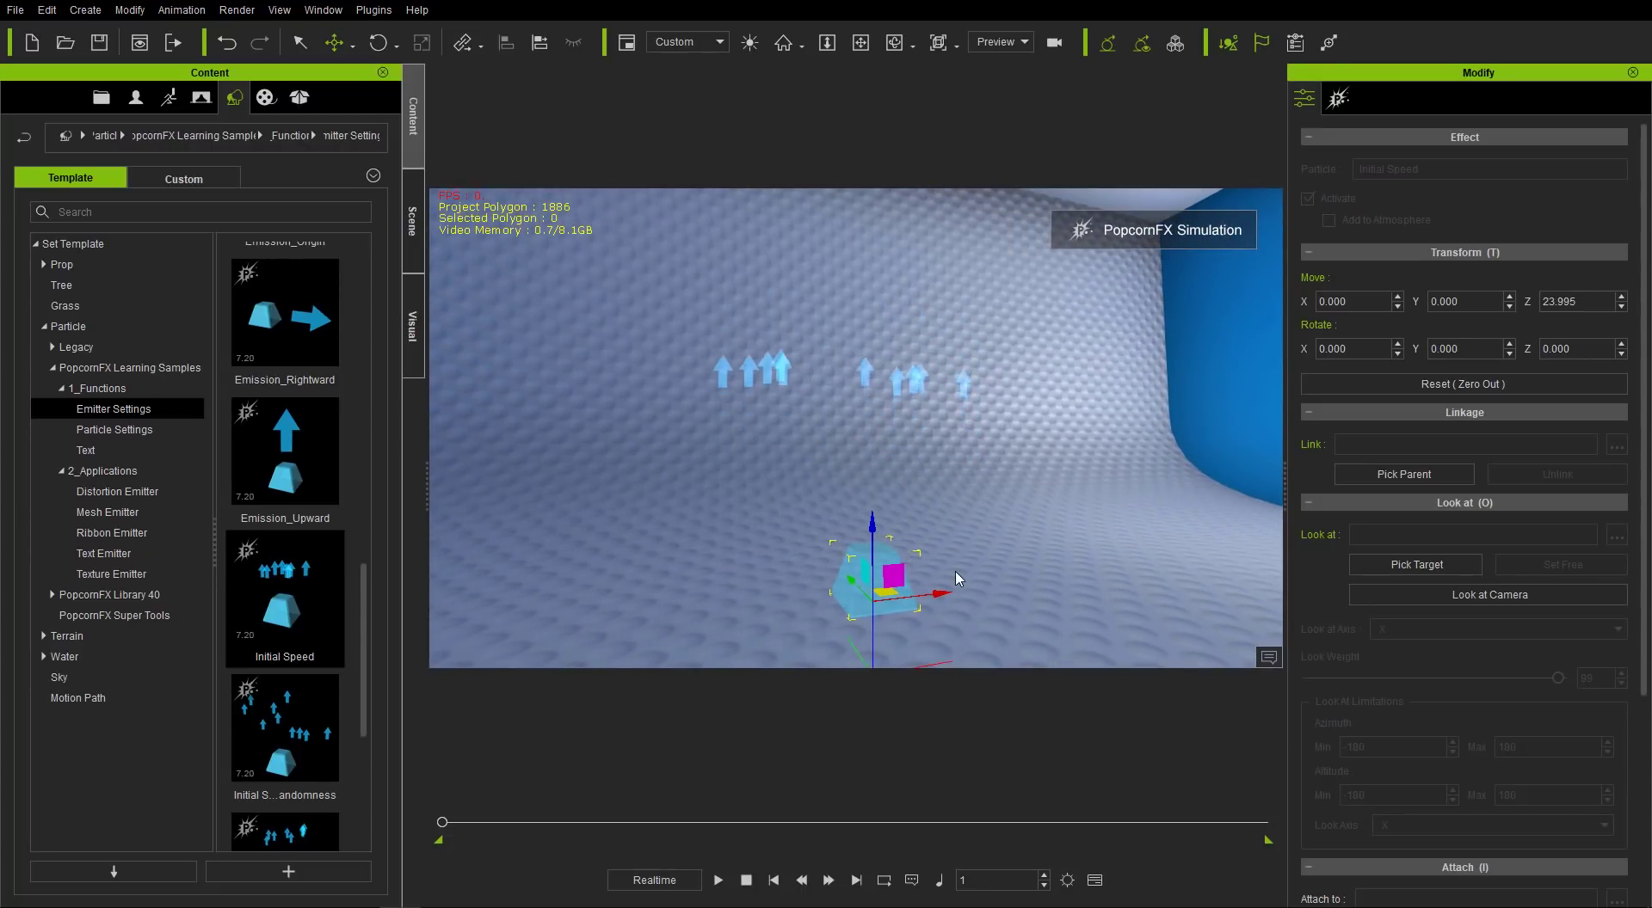
- Collapse the Emitter Settings, Particle Mode, Particle, Particle Settings and GI Settings sections of the particle's PopcornFX properties
click(1338, 98)
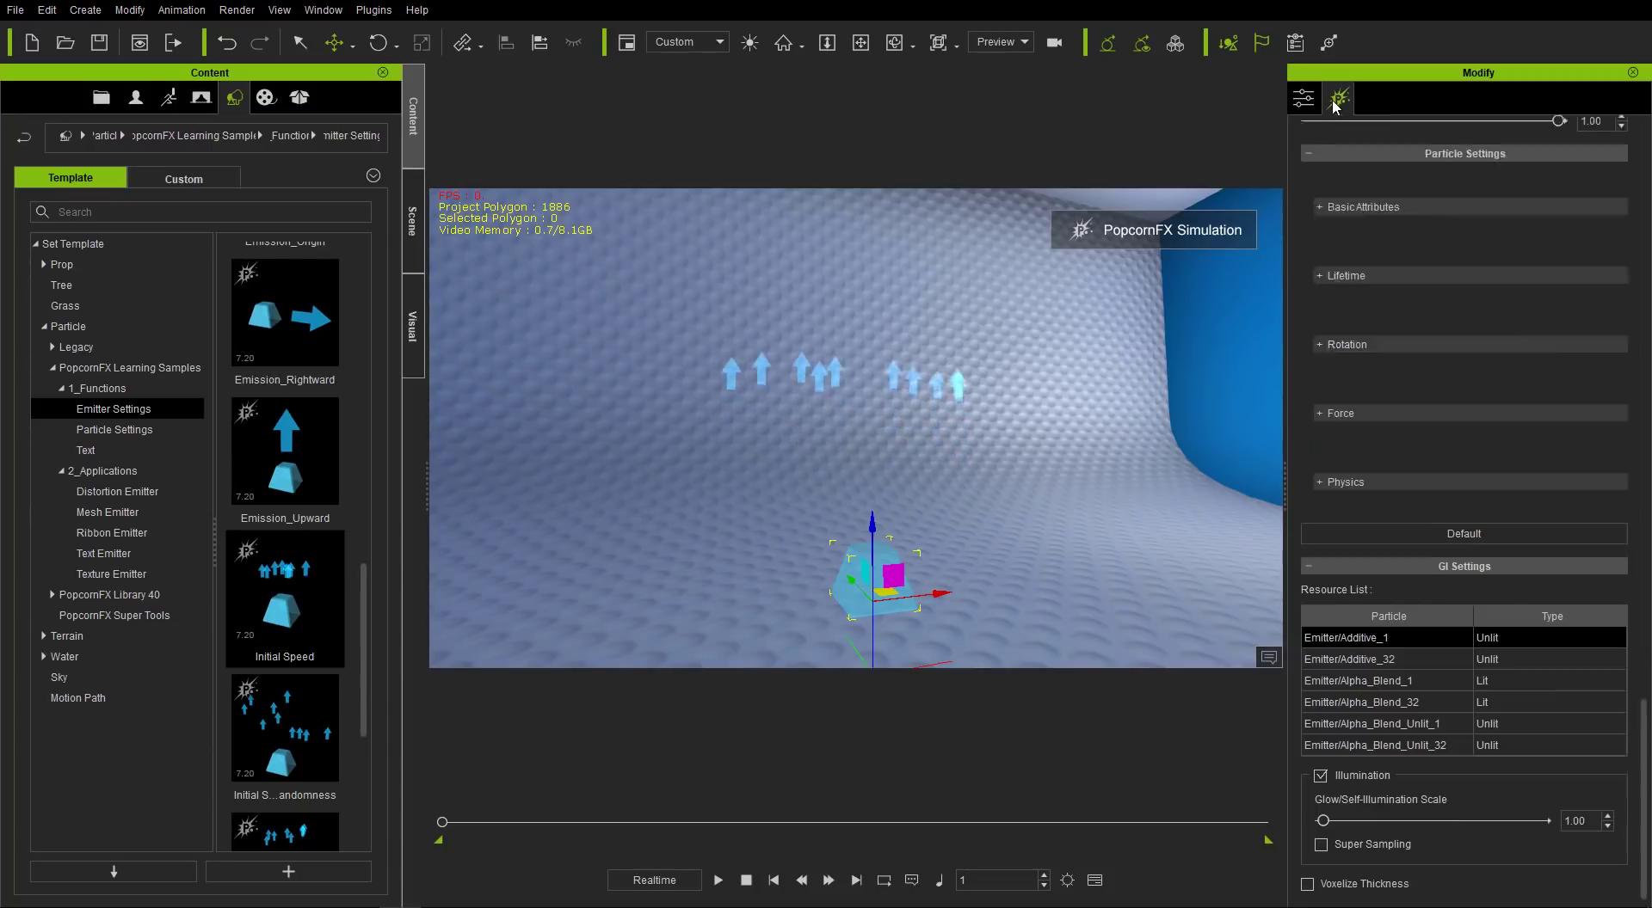
drag(1645, 745, 1647, 291)
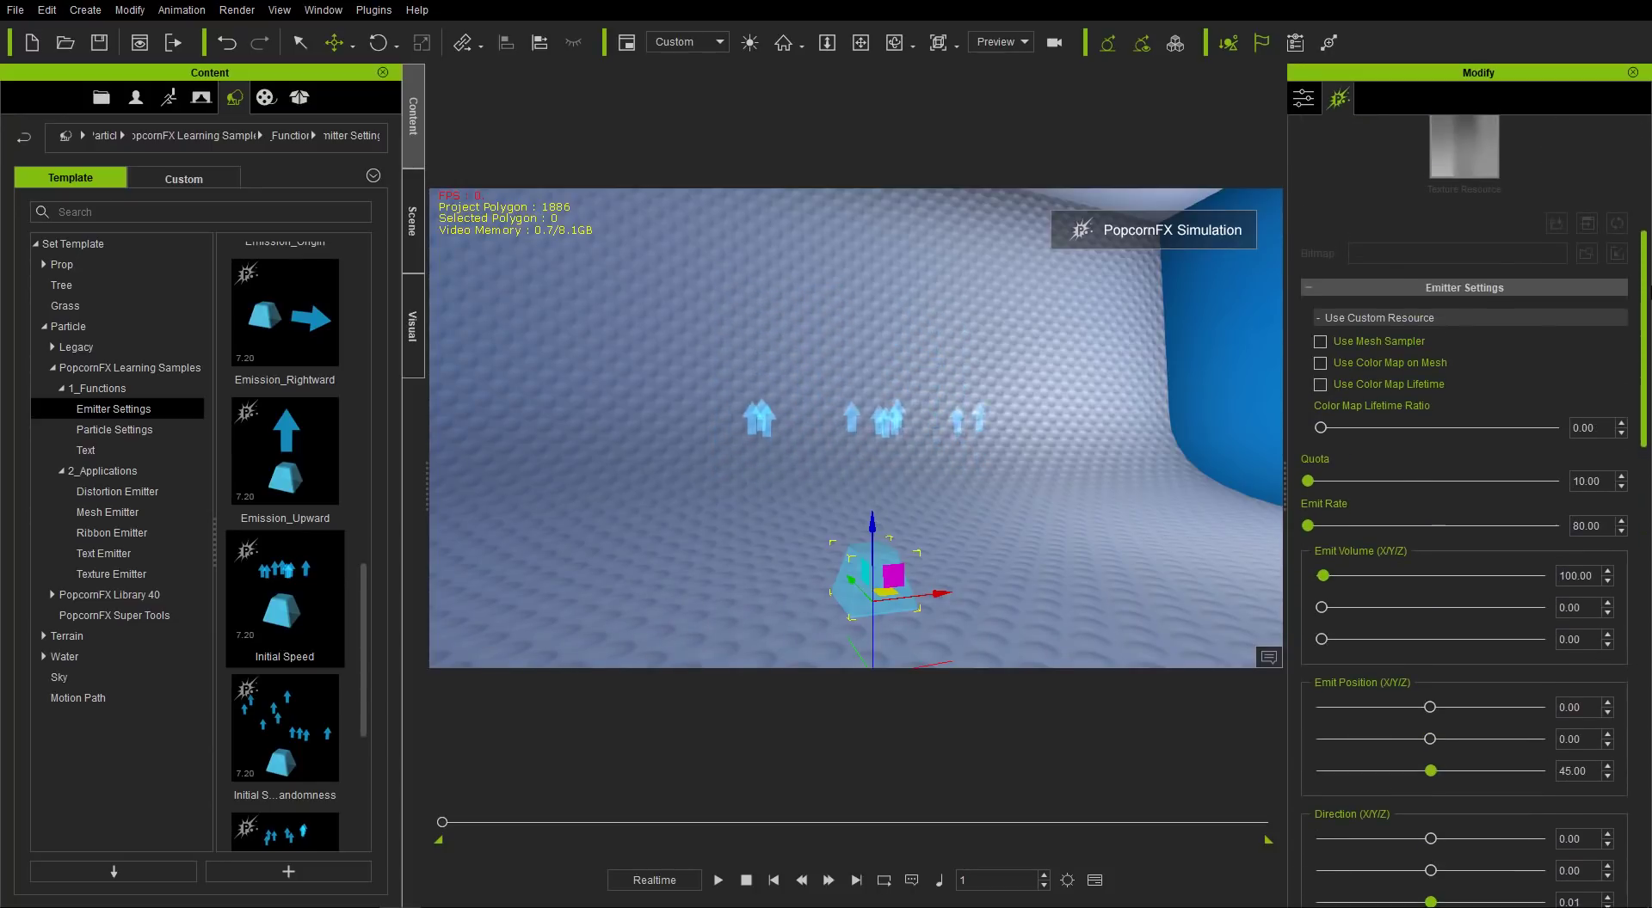
click(1437, 290)
click(1419, 317)
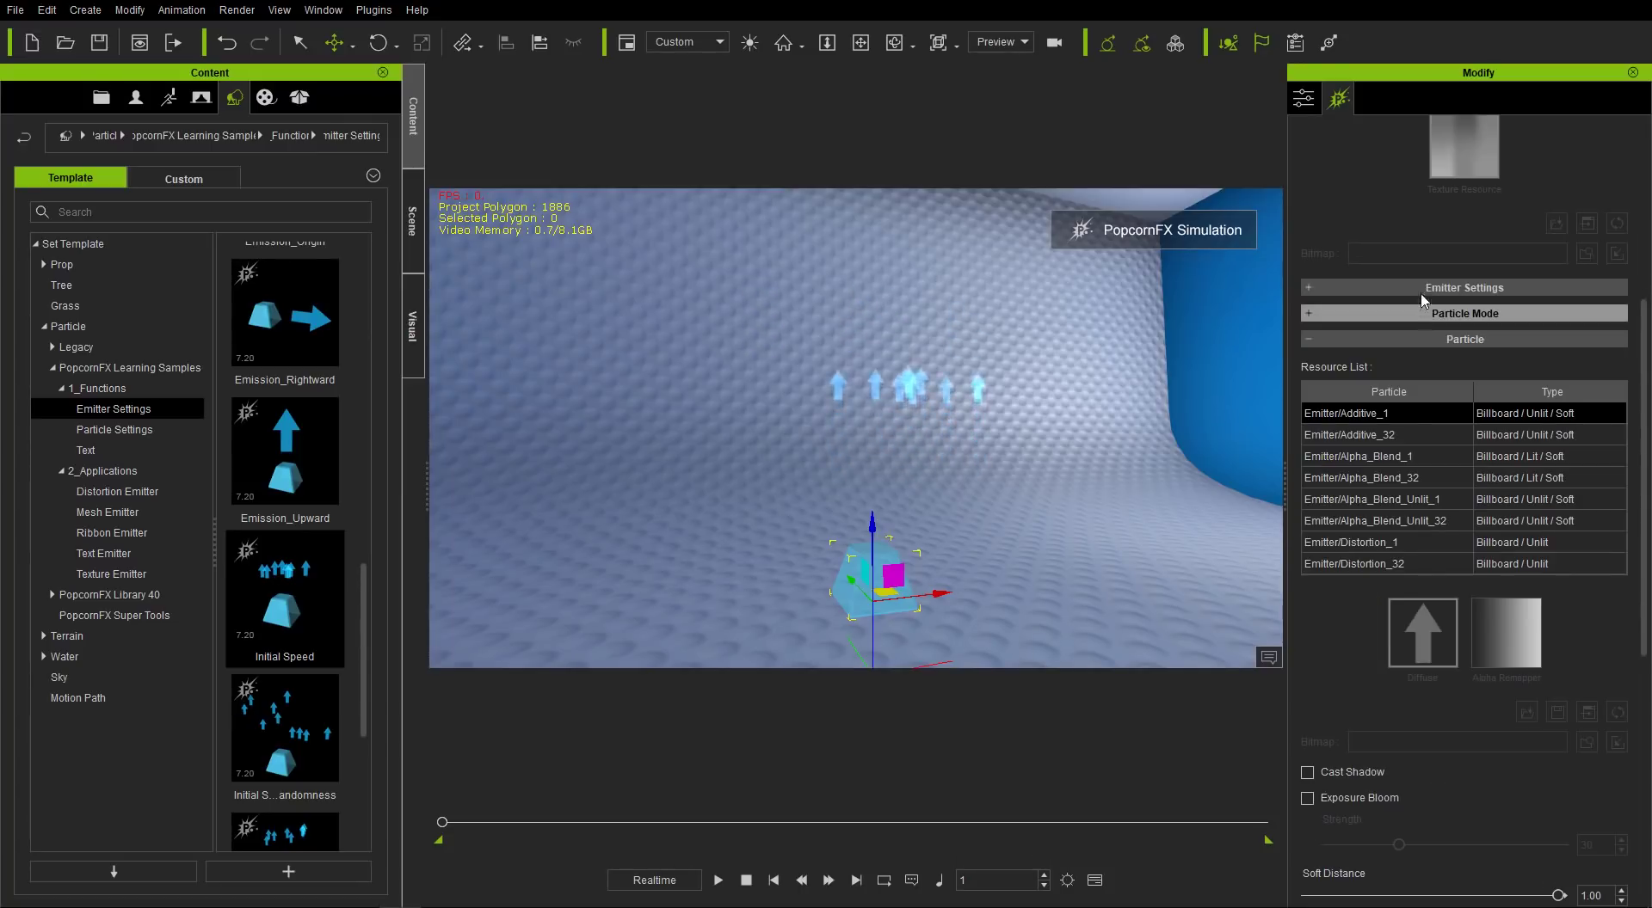
click(1407, 332)
click(1414, 389)
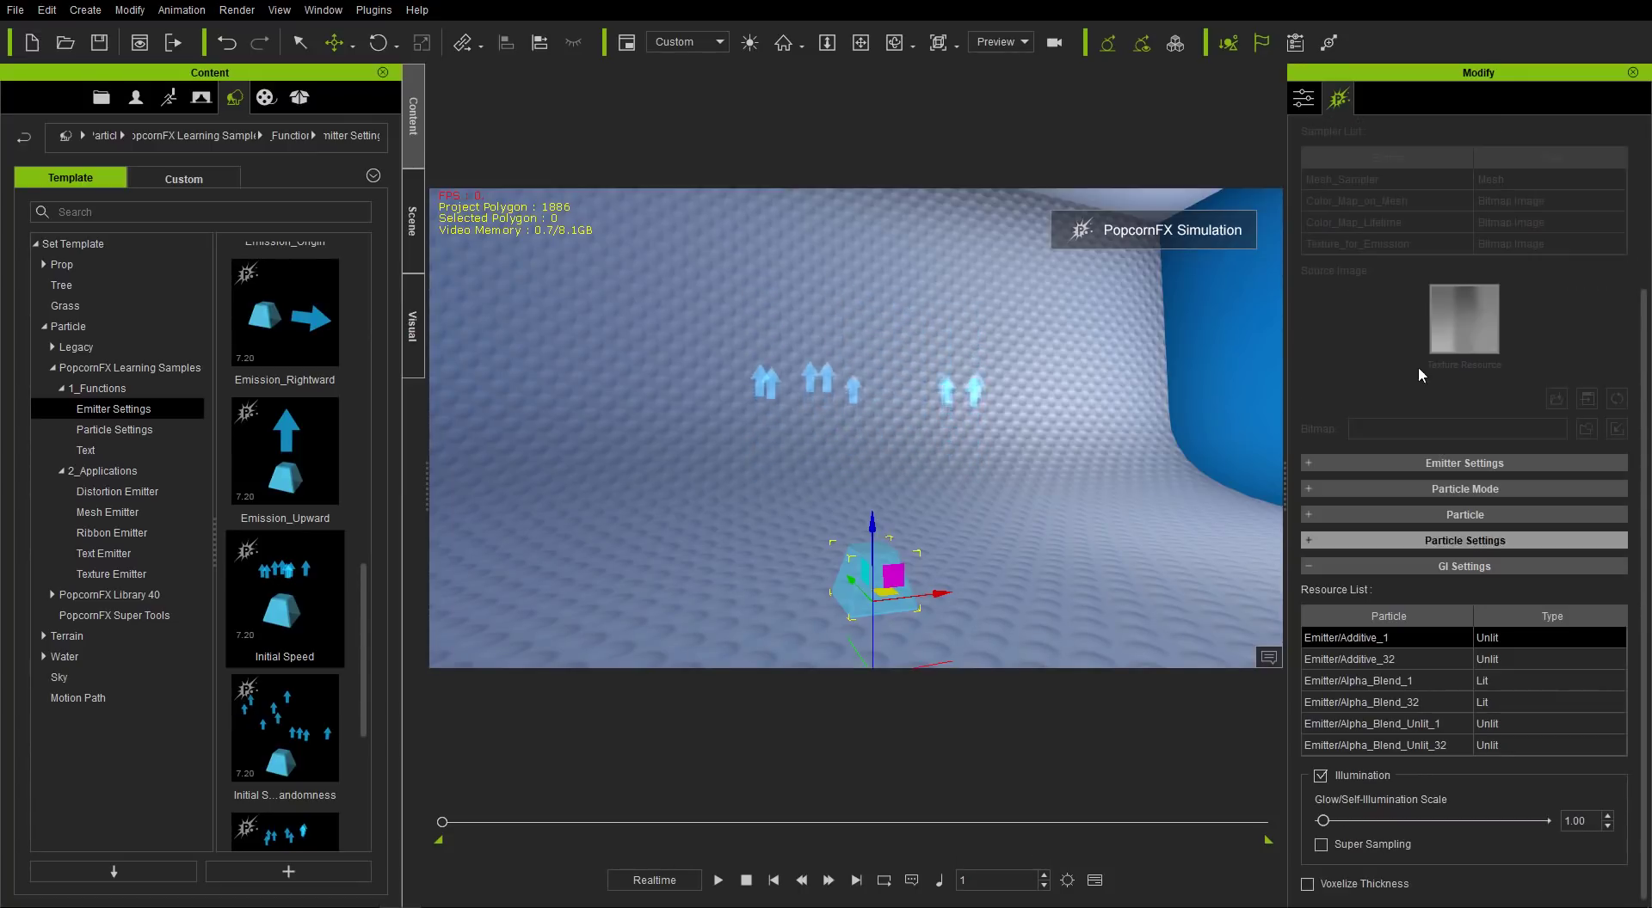
click(1426, 566)
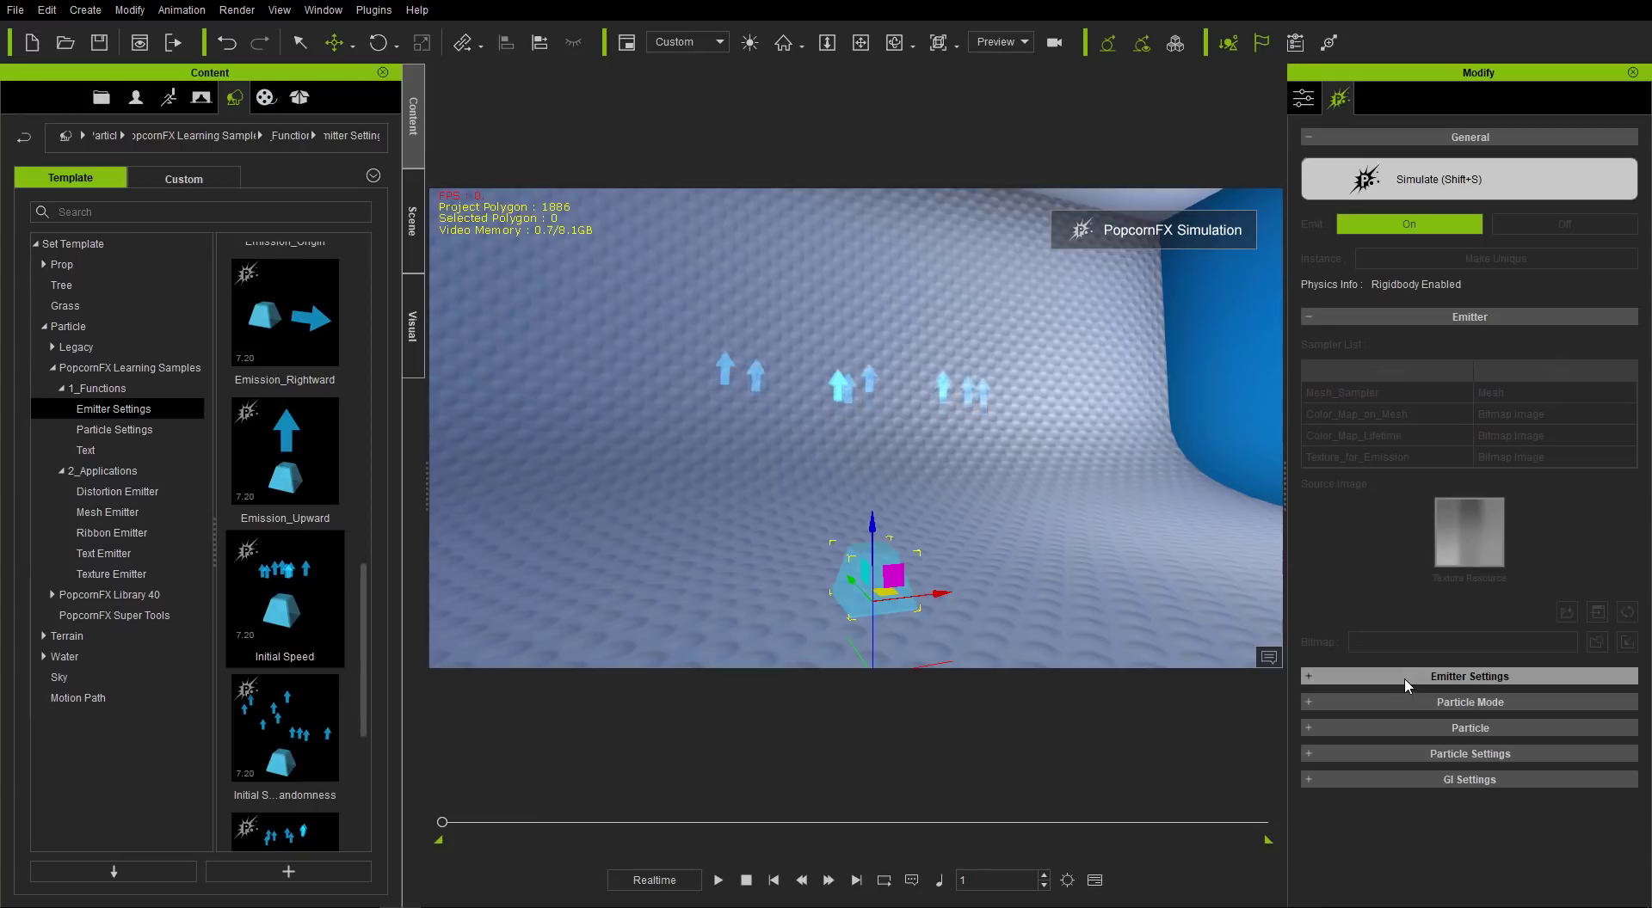
- Expand the Emitter Settings and set the Initial Speed to about 0.92
click(1408, 677)
scroll(1379, 581, down, 5)
scroll(1411, 594, down, 3)
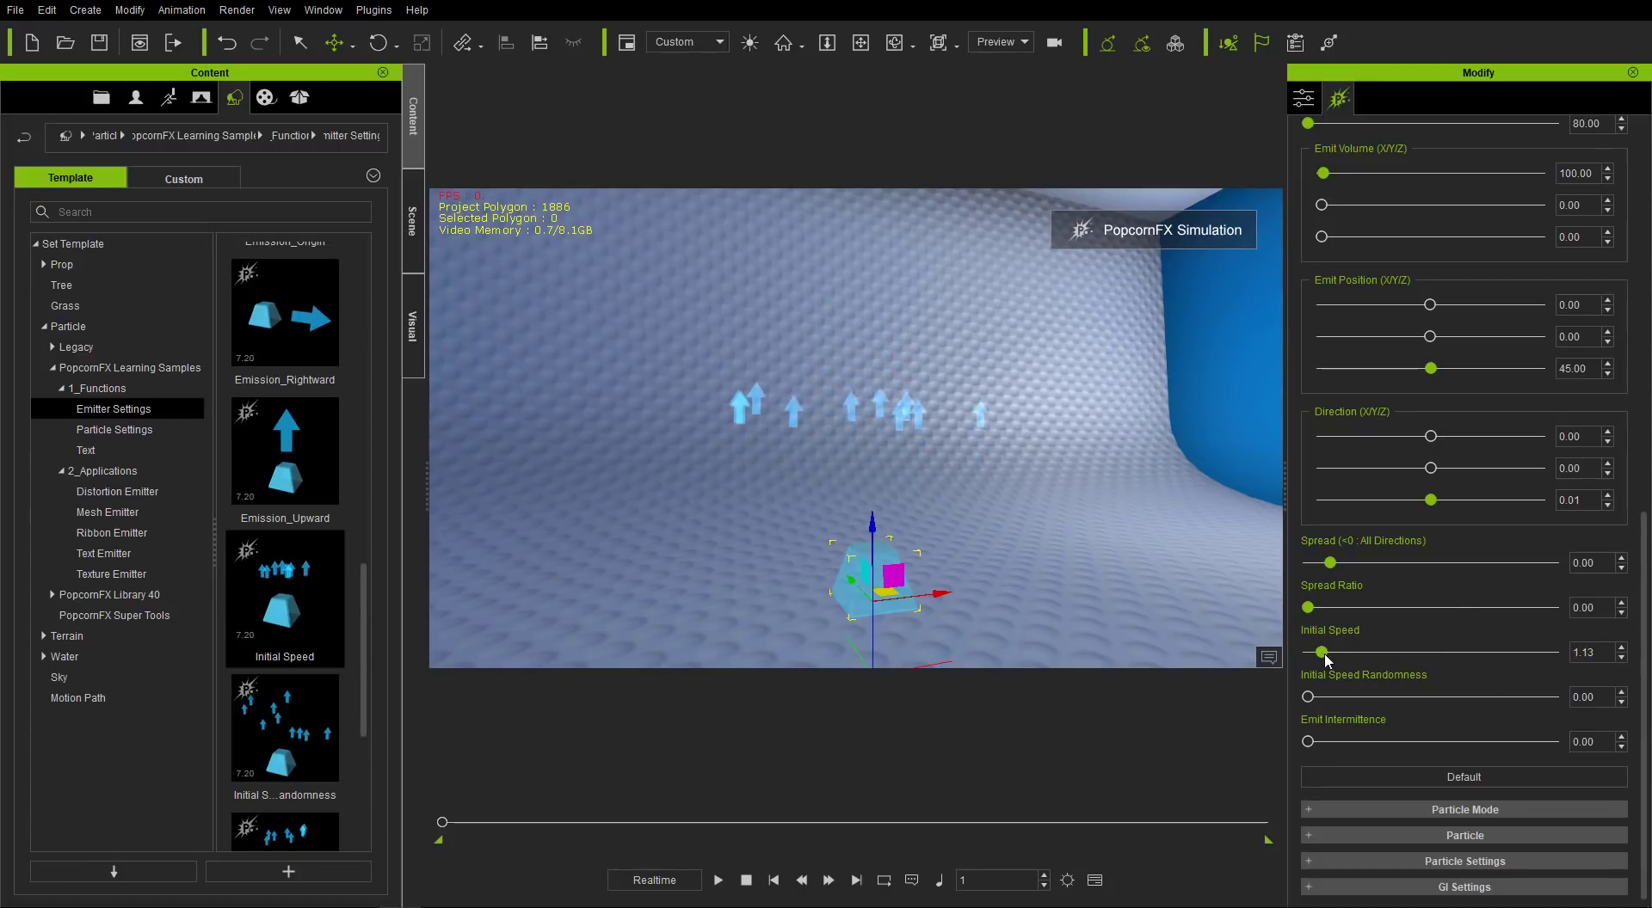
mouse_move(1311, 654)
mouse_down()
mouse_move(1342, 661)
mouse_move(1323, 659)
mouse_up()
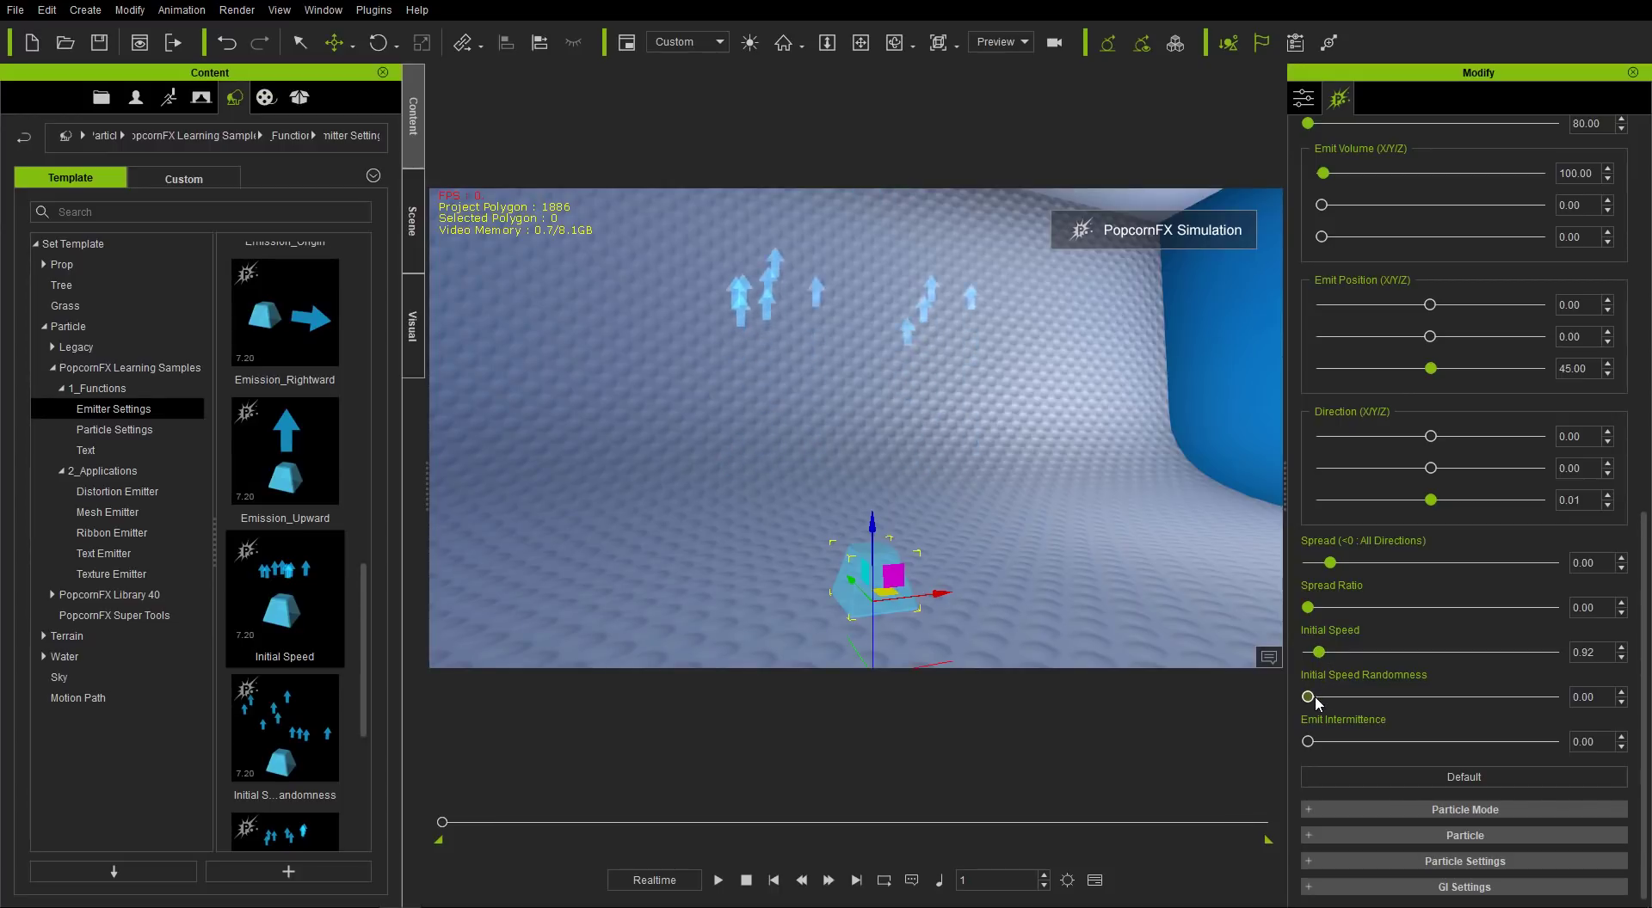
- Try Initial Speed Randomness at 0.42 and 0.73, restore it to 0.42, and set Initial Speed to 0.5
drag(1308, 698, 1411, 695)
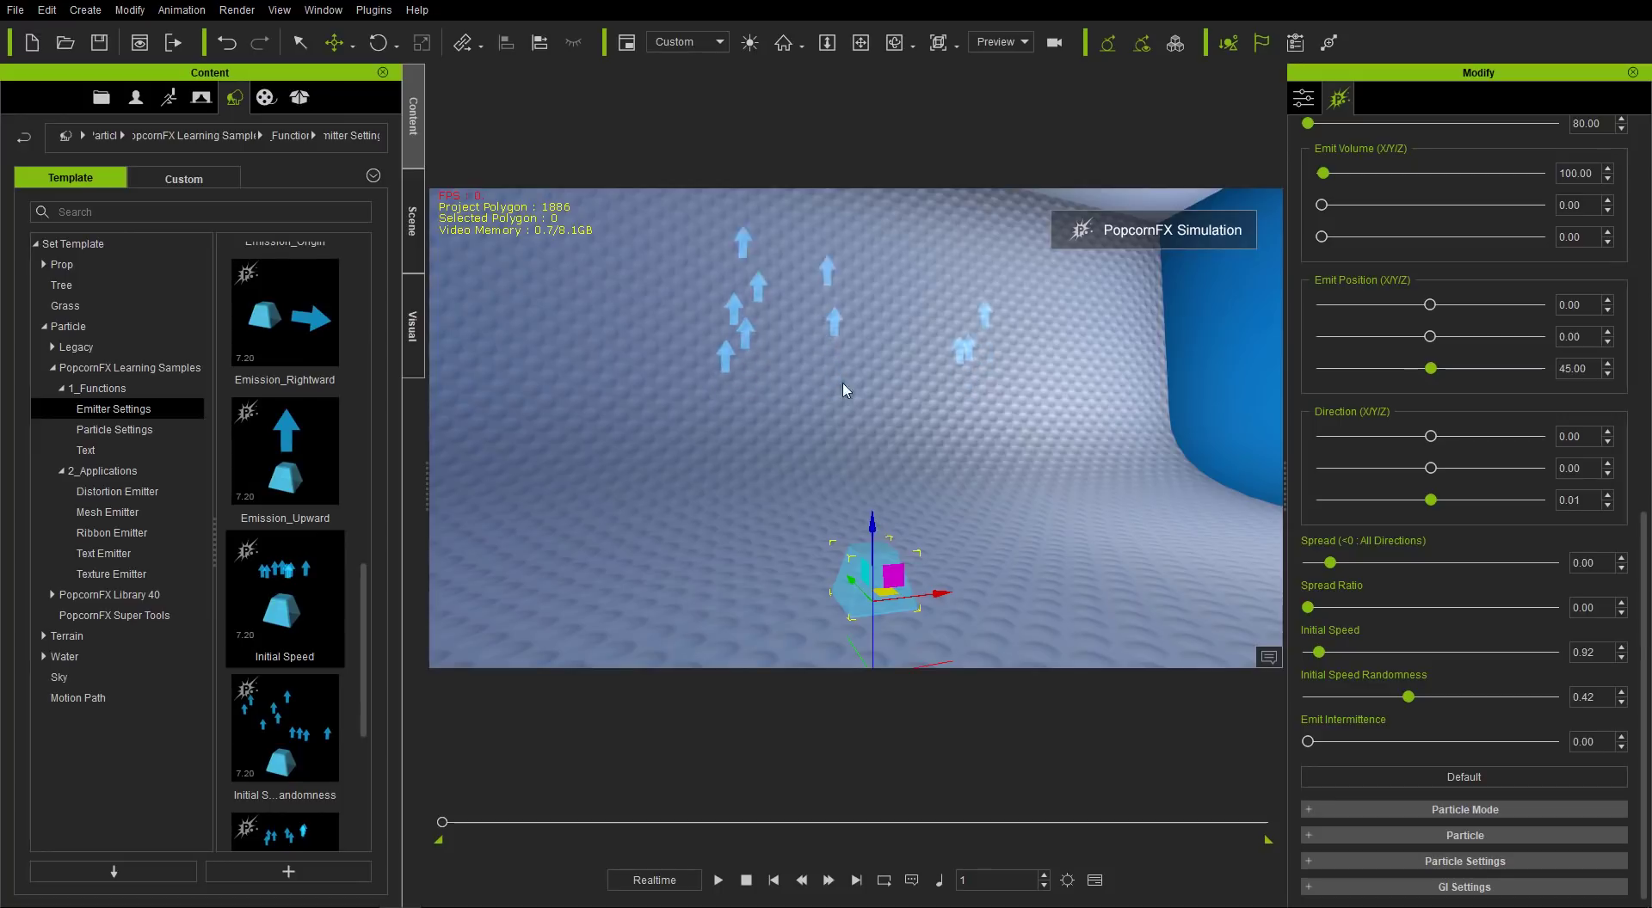
drag(1408, 697, 1486, 697)
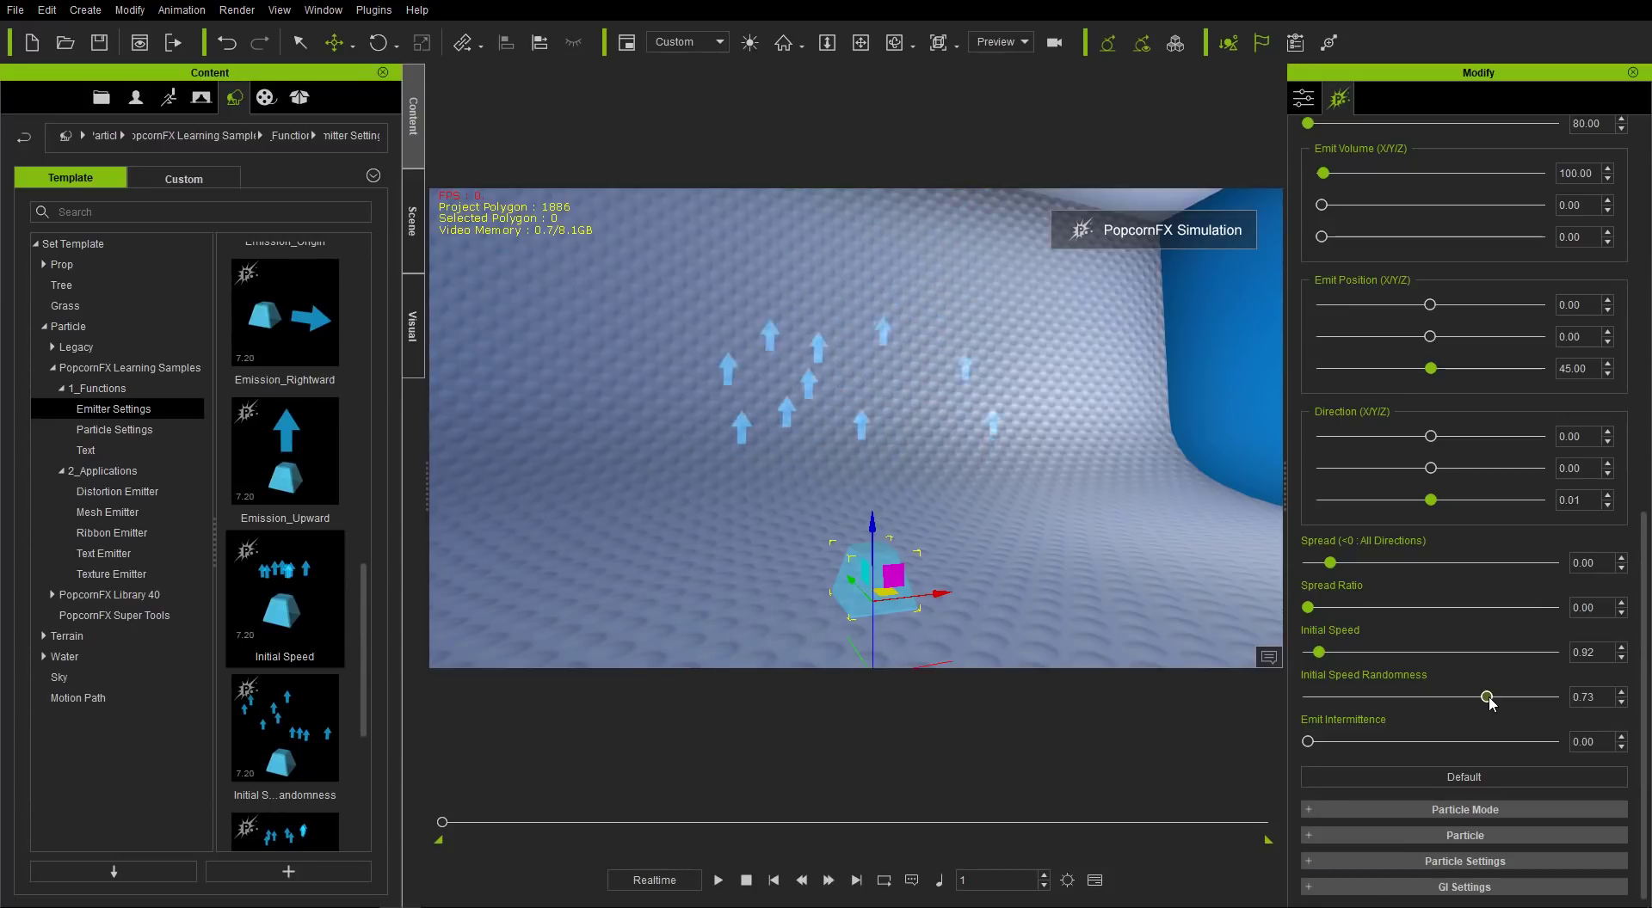
drag(1488, 698, 1418, 712)
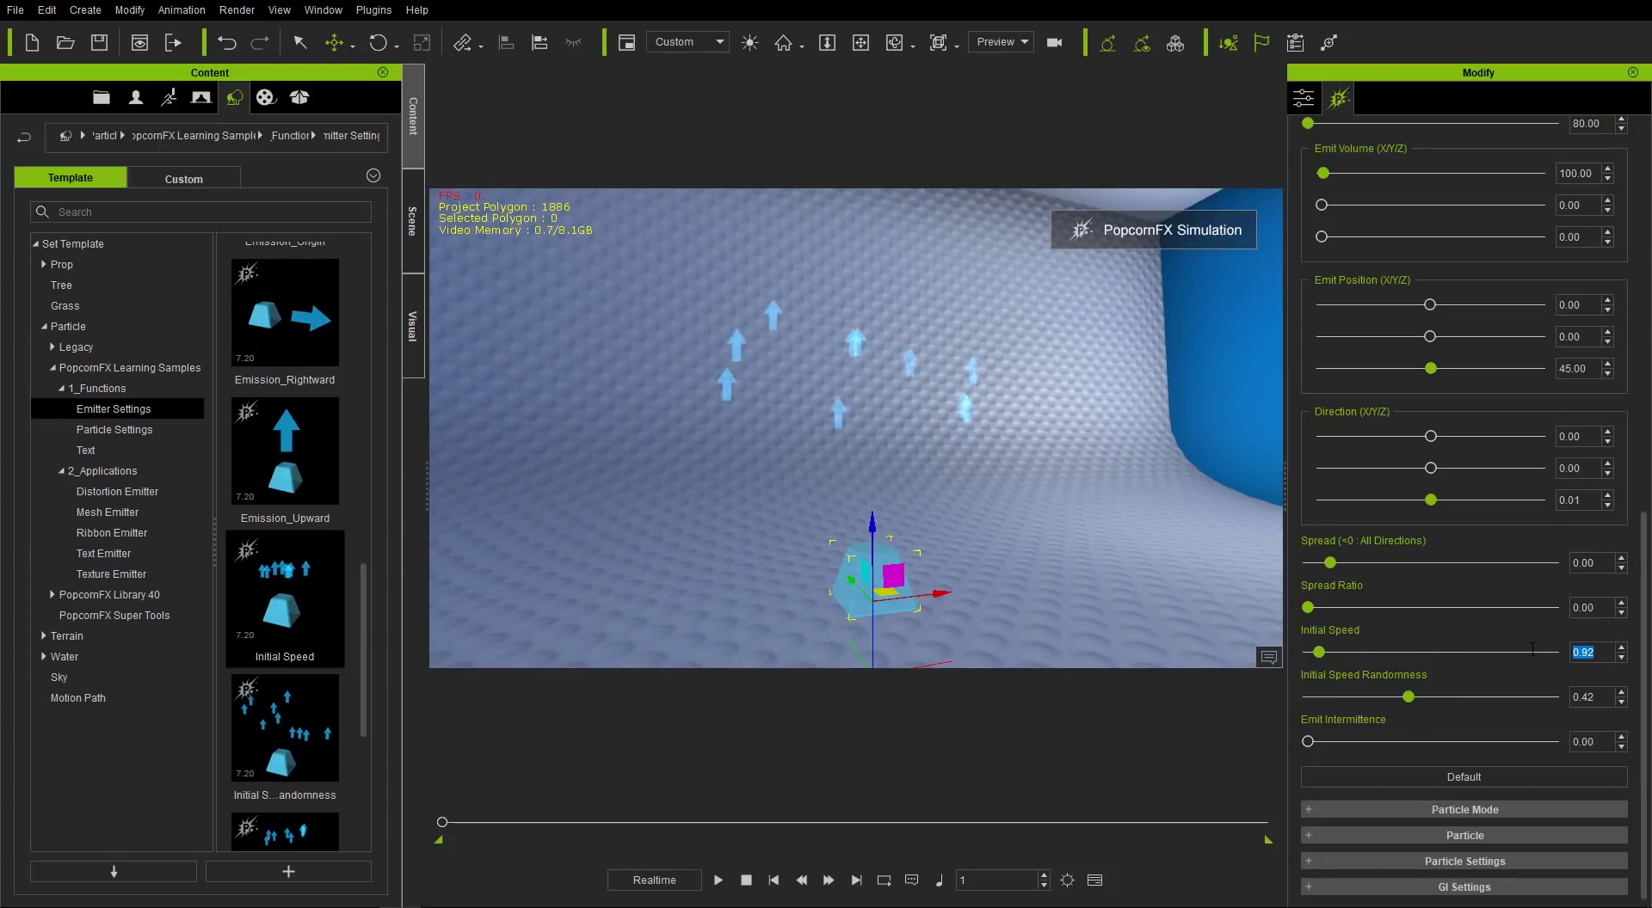
text(0.5)
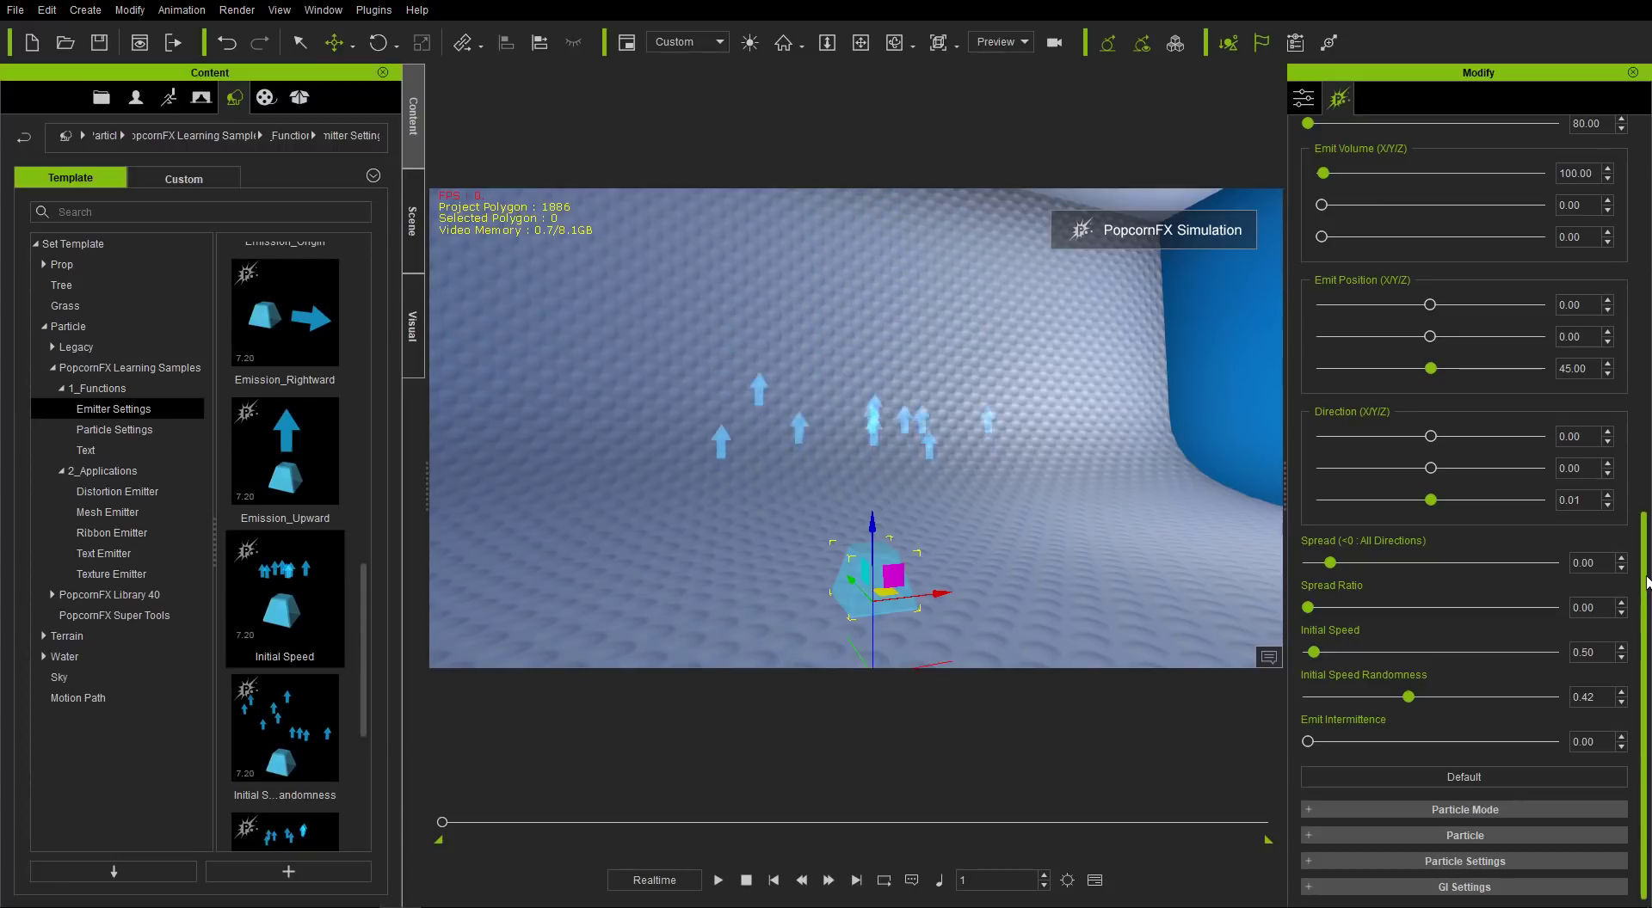
- Expand the Force group under Particle Settings and set the Z gravity to 10
click(1462, 861)
click(1368, 808)
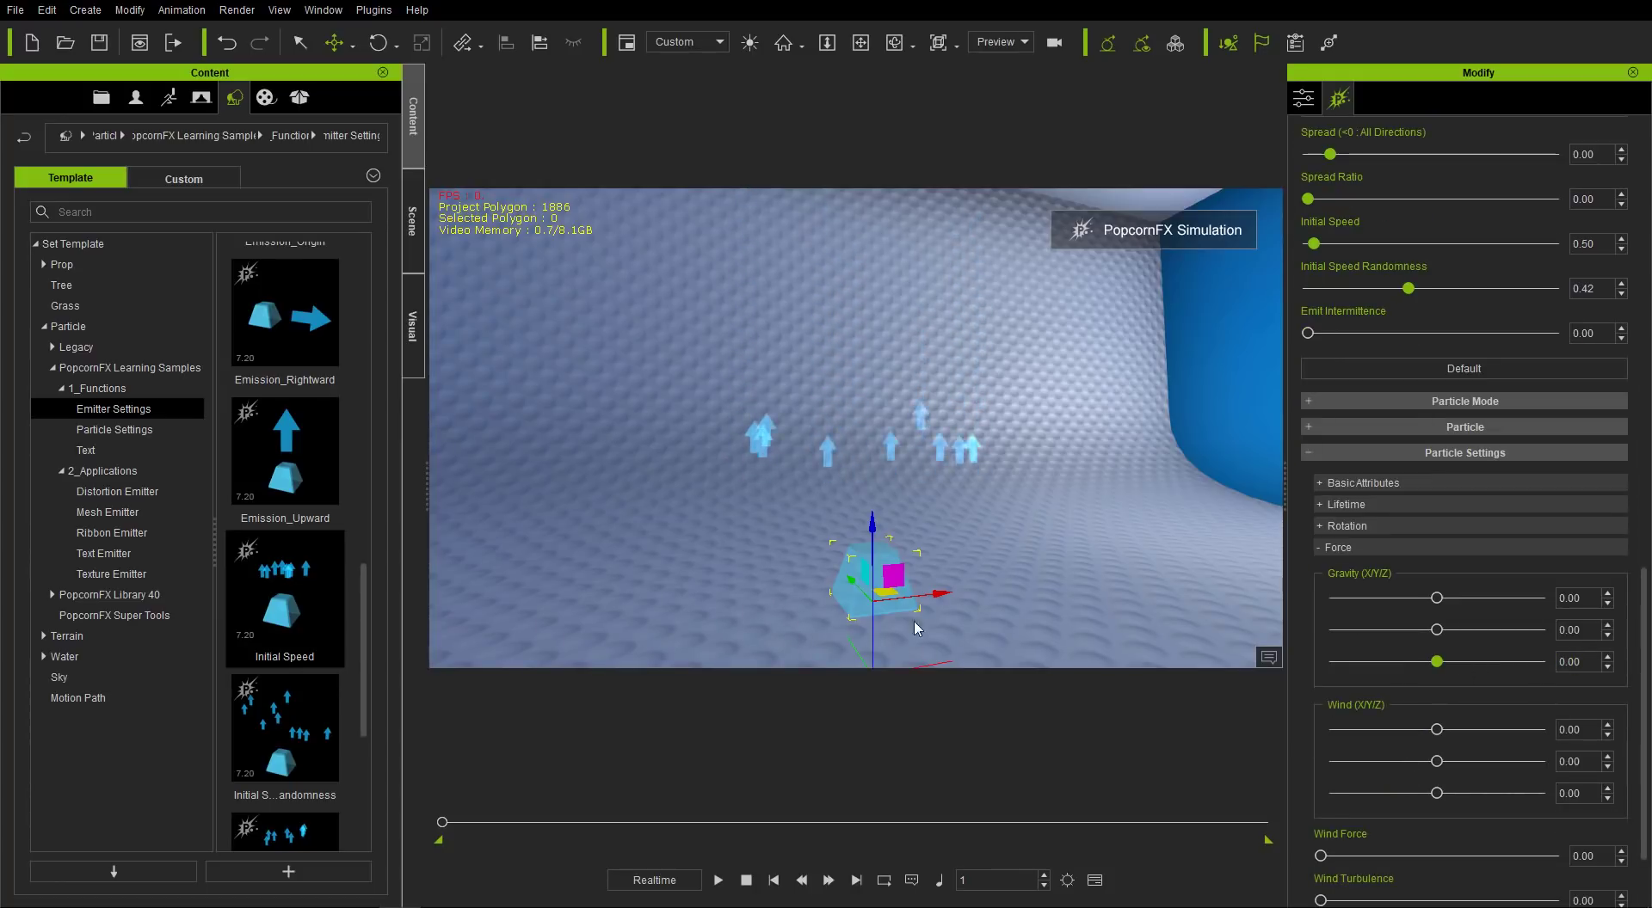
right_drag(915, 627, 847, 497)
click(1493, 661)
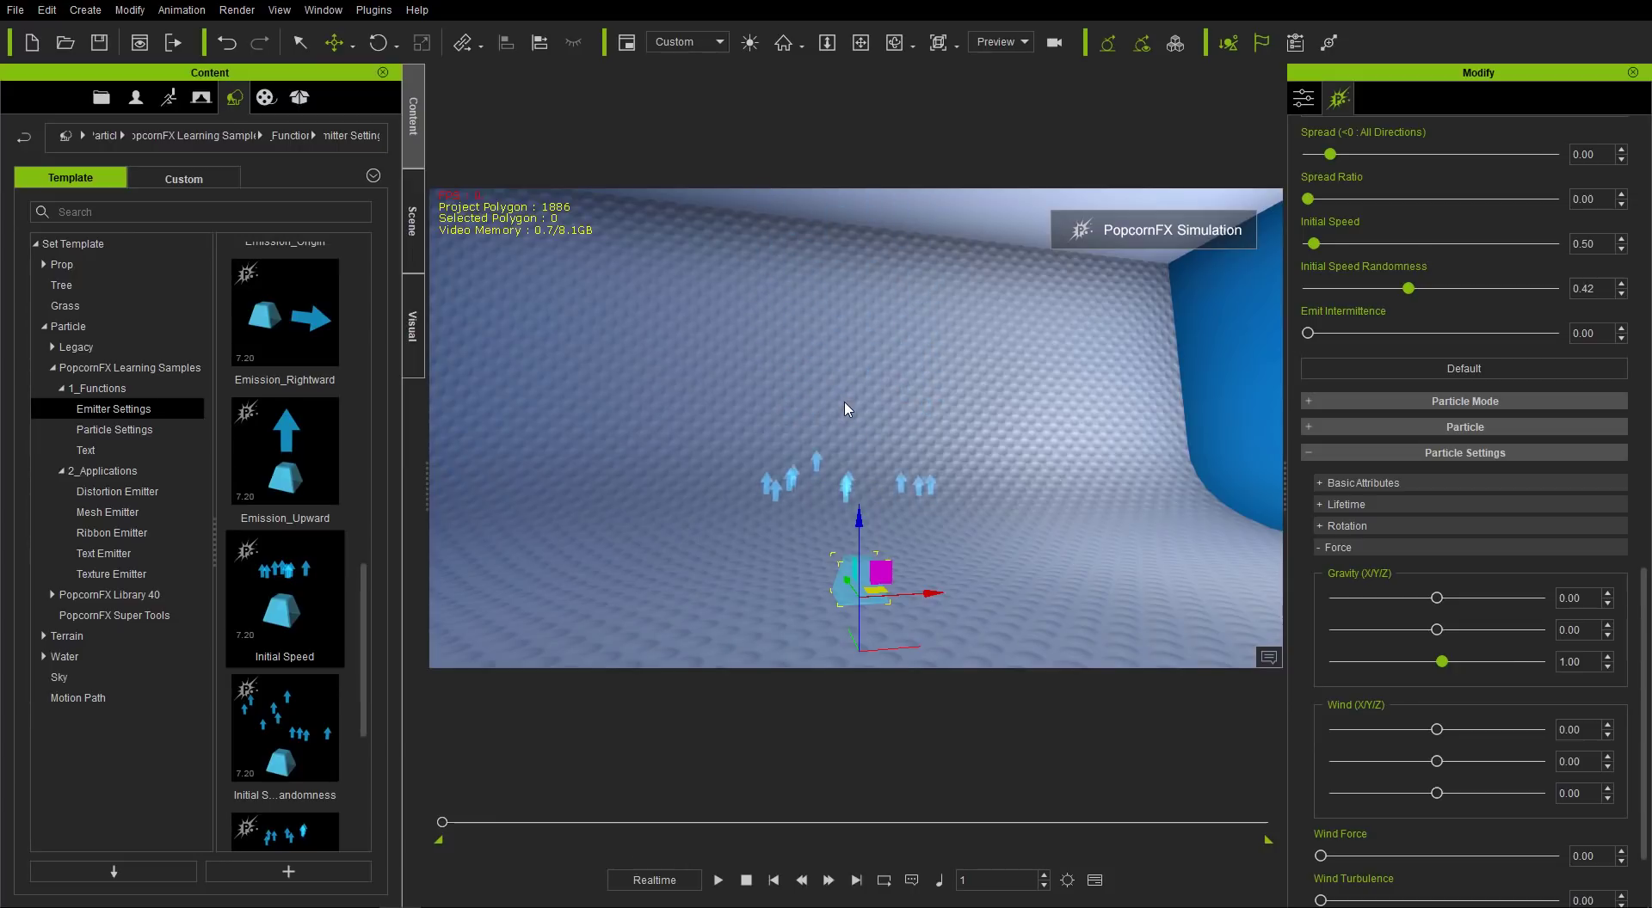
text(10)
key(Return)
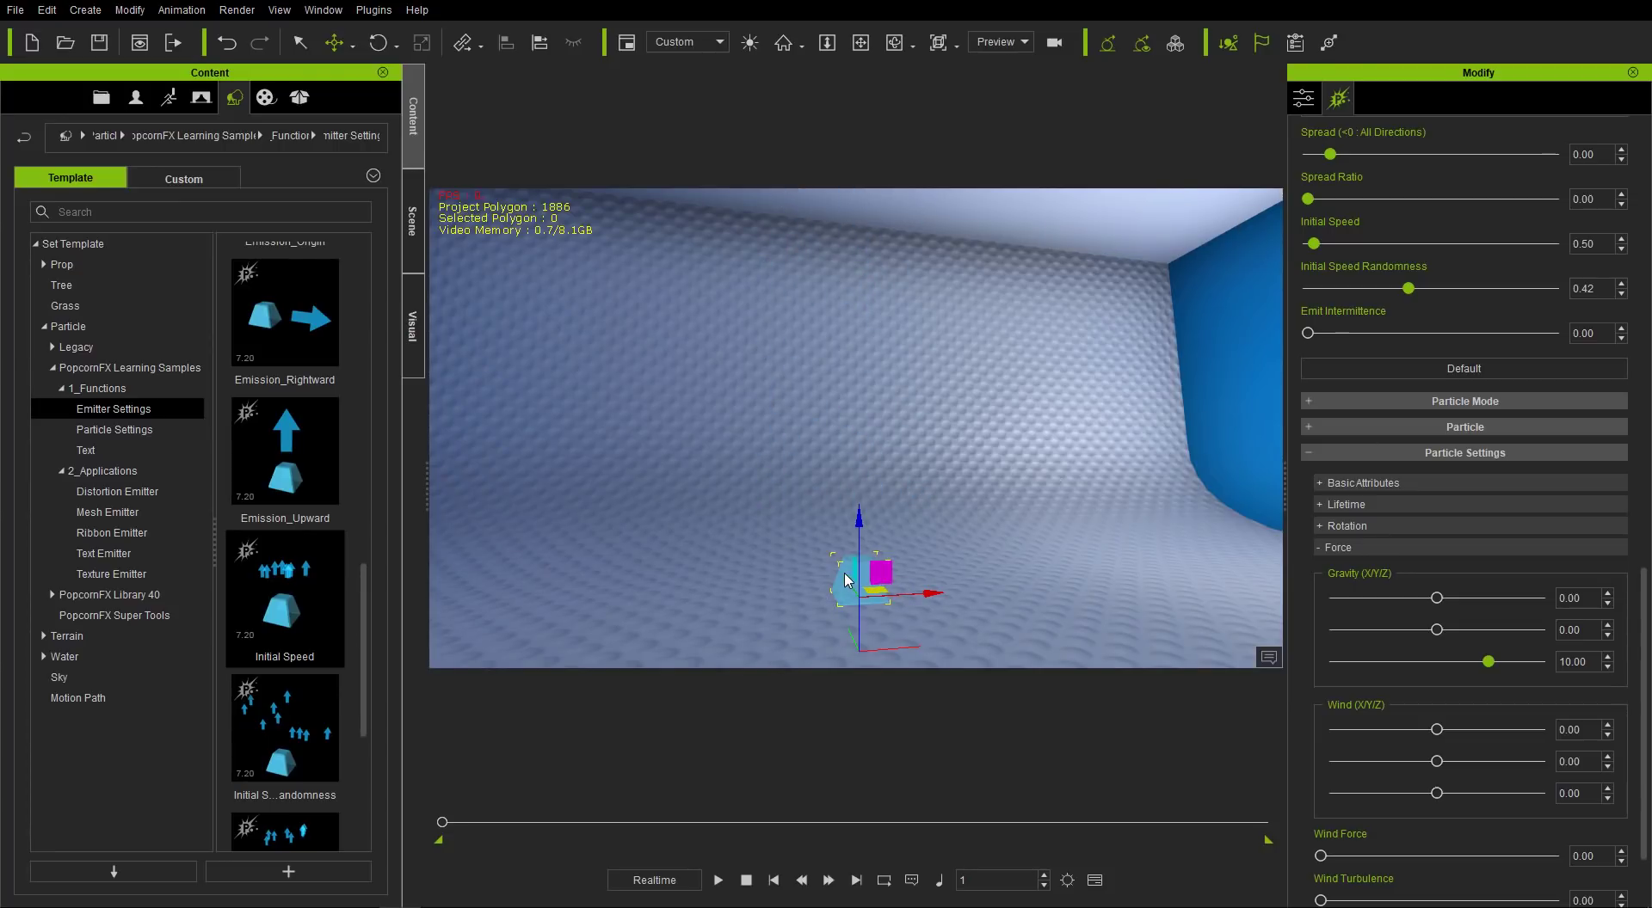
- Replace the Initial Speed emitter with the Welding Sparks sample from Texture Emitter, raised to about Z 78.6, and simulate it
key(Delete)
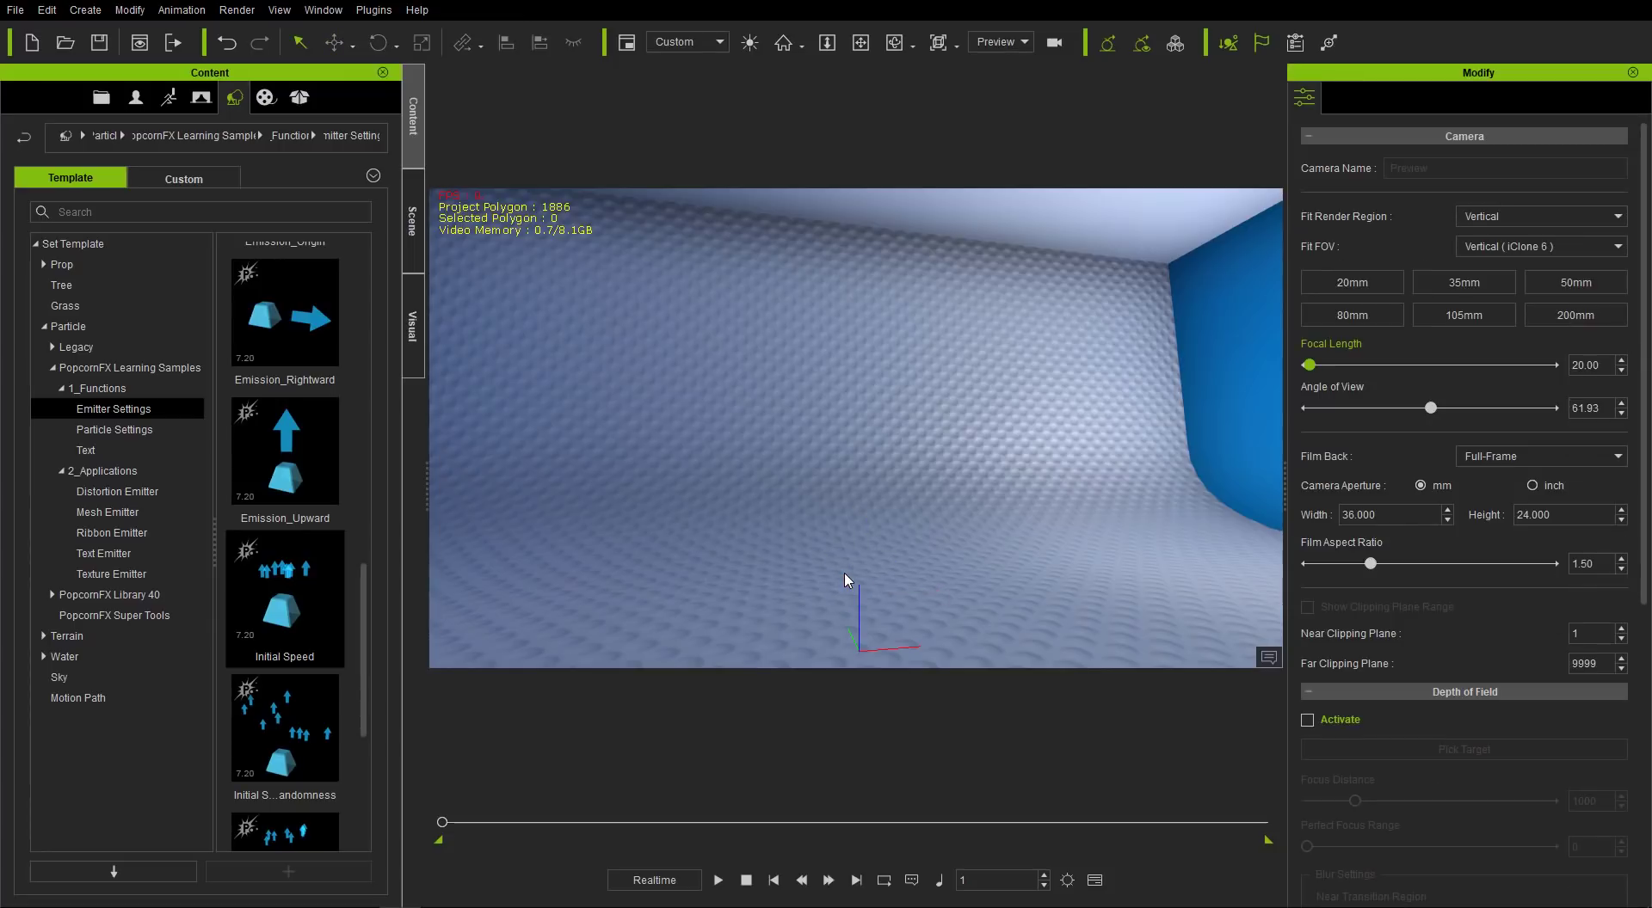
click(128, 478)
click(120, 574)
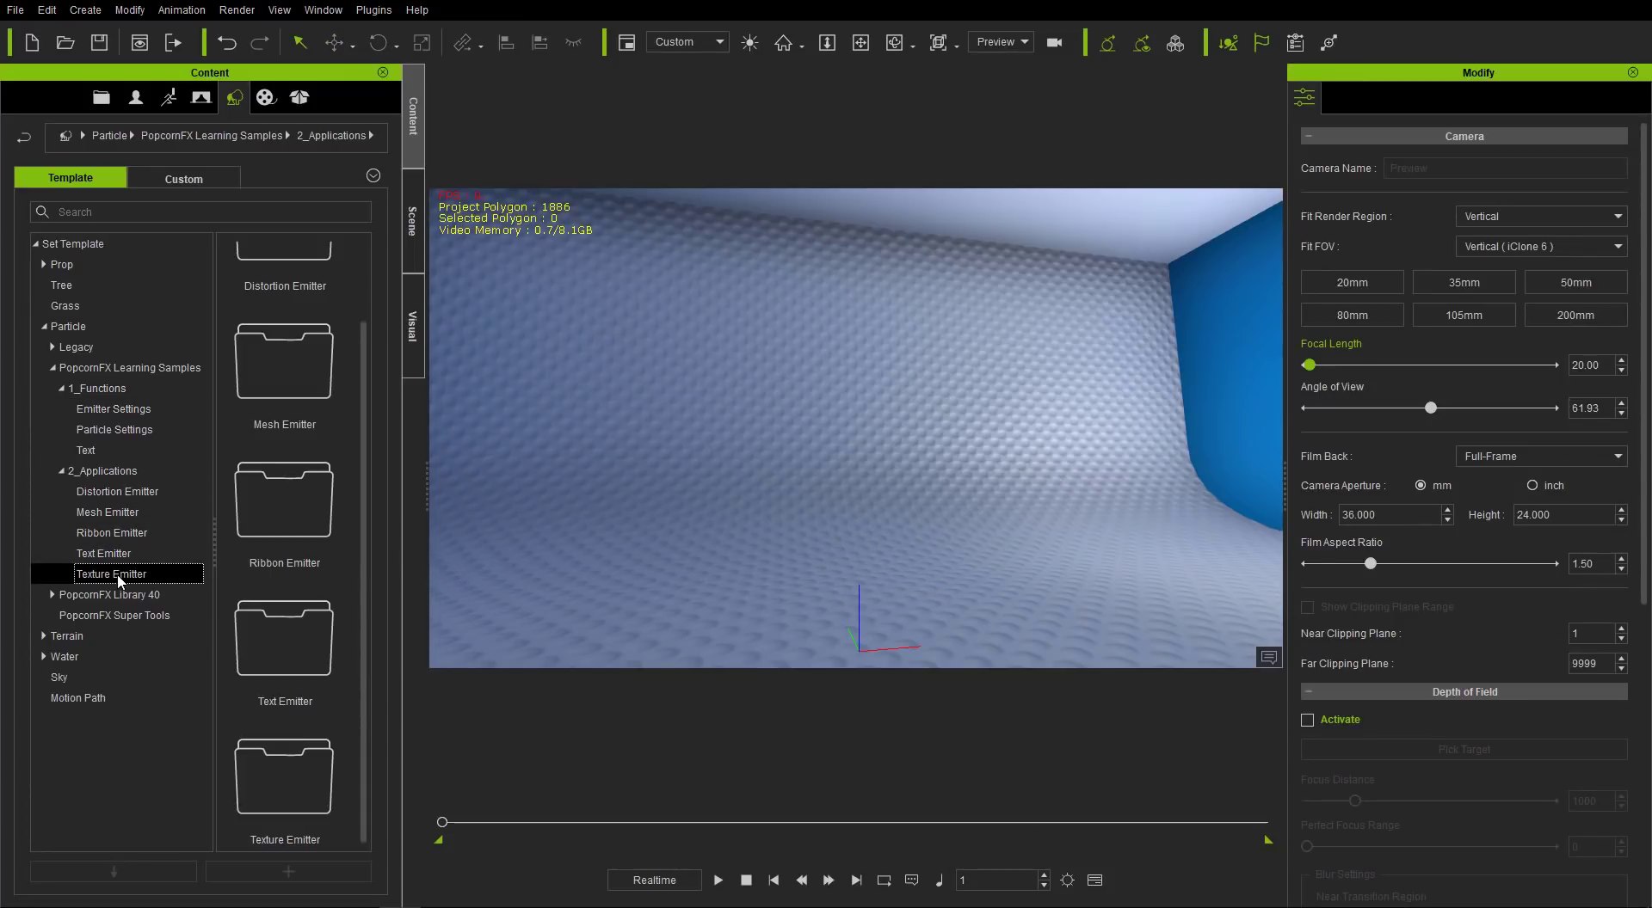
drag(363, 296, 286, 791)
double_click(281, 777)
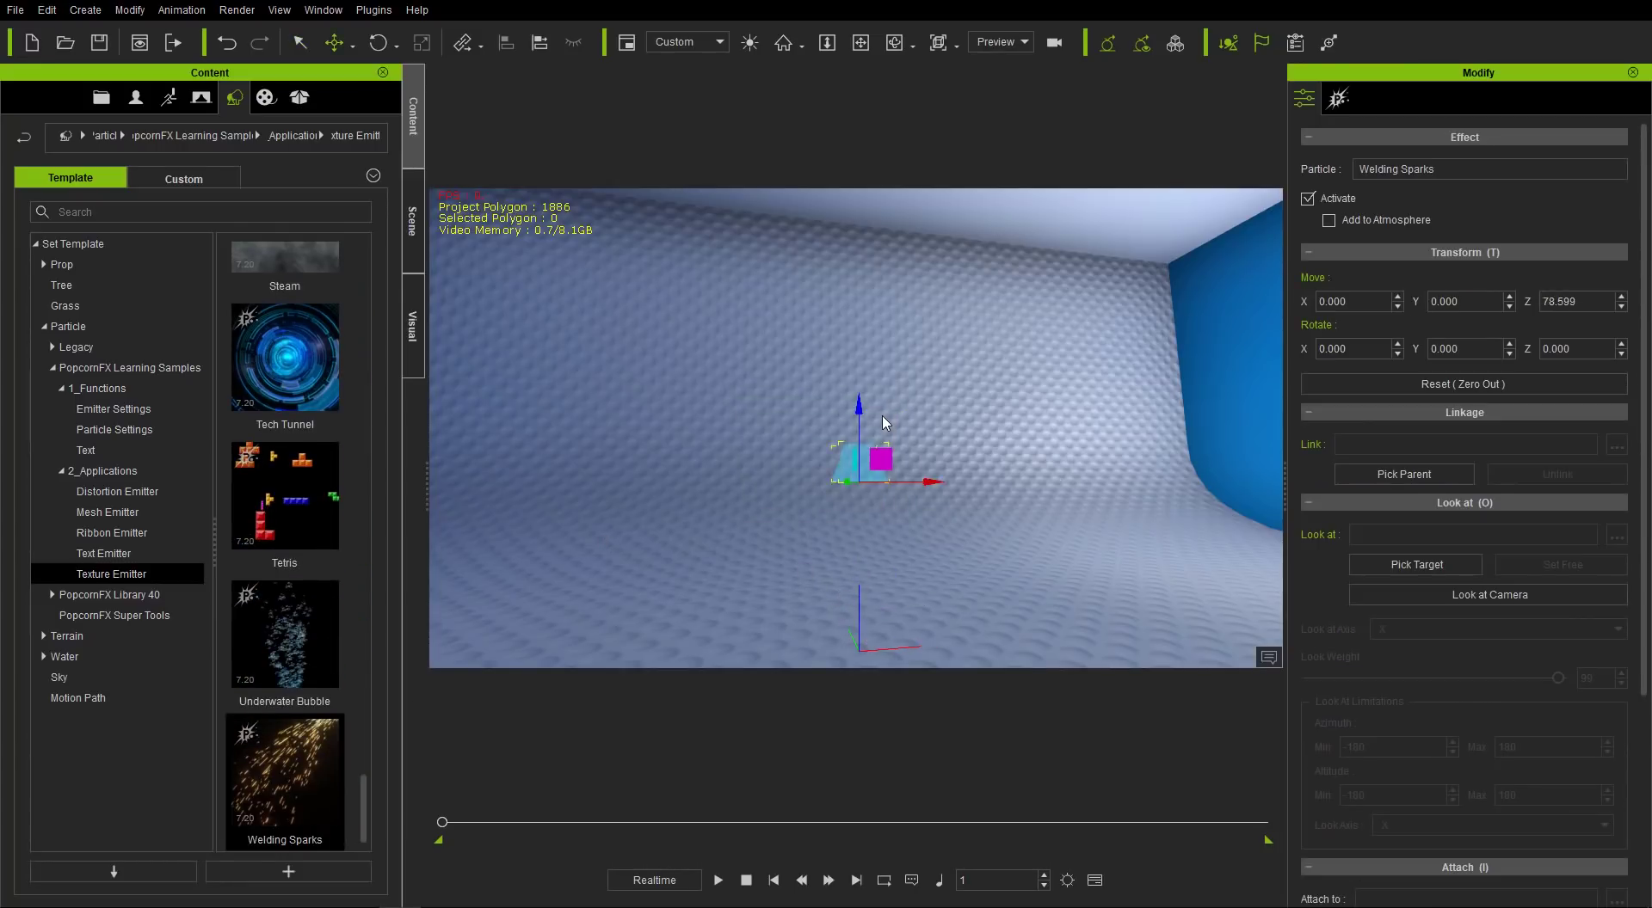
right_drag(717, 585, 1071, 590)
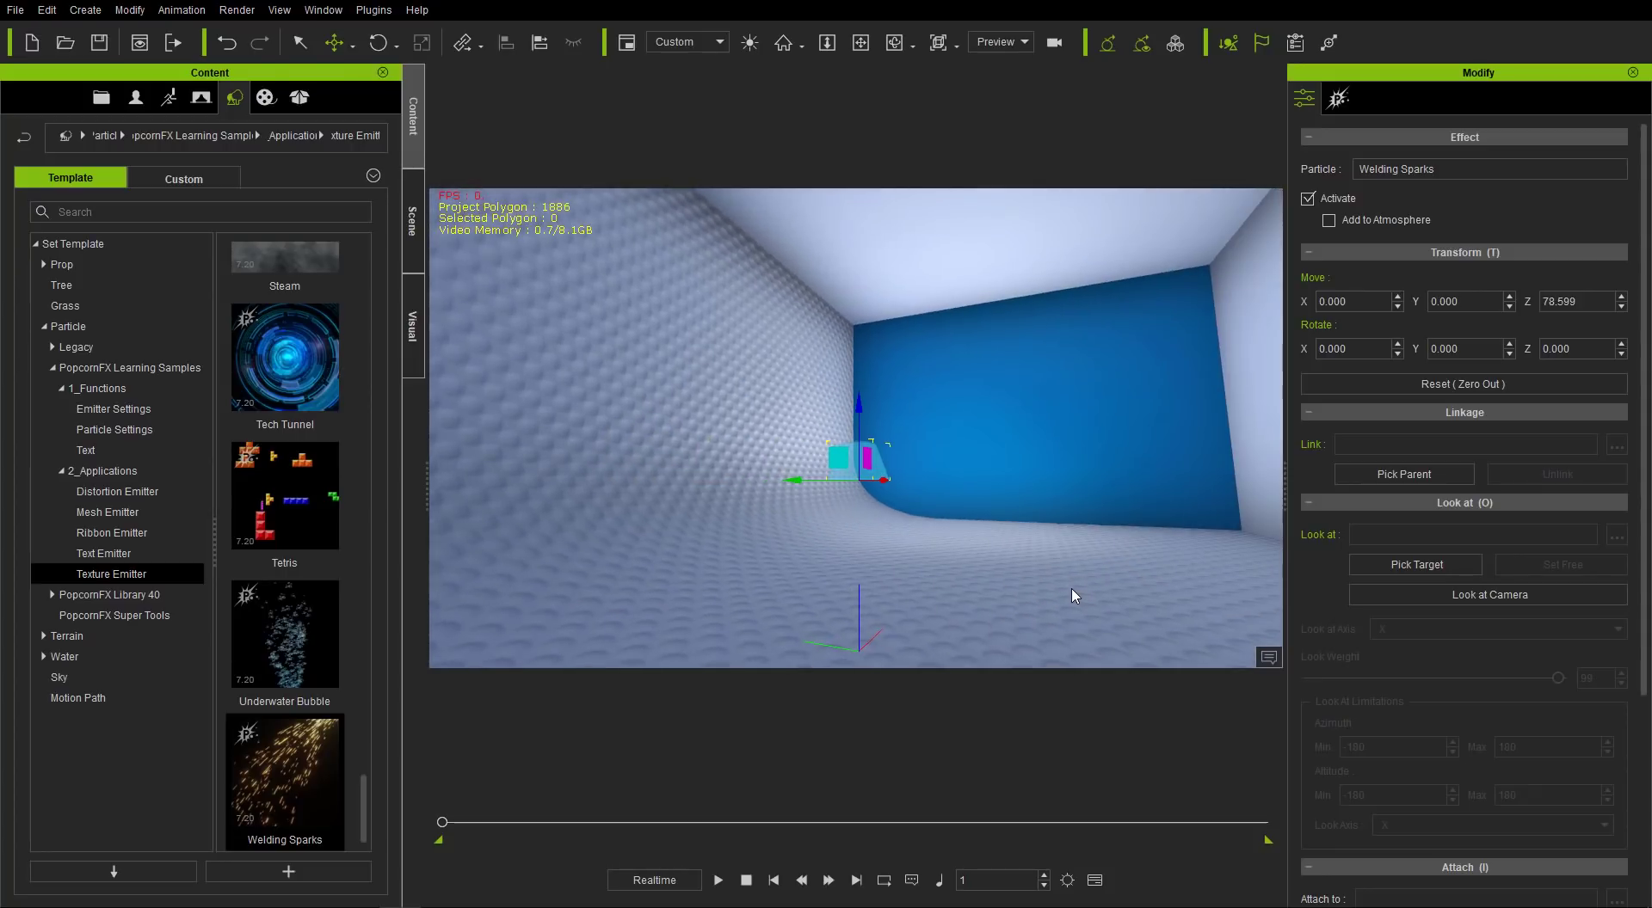
right_drag(938, 612, 1026, 503)
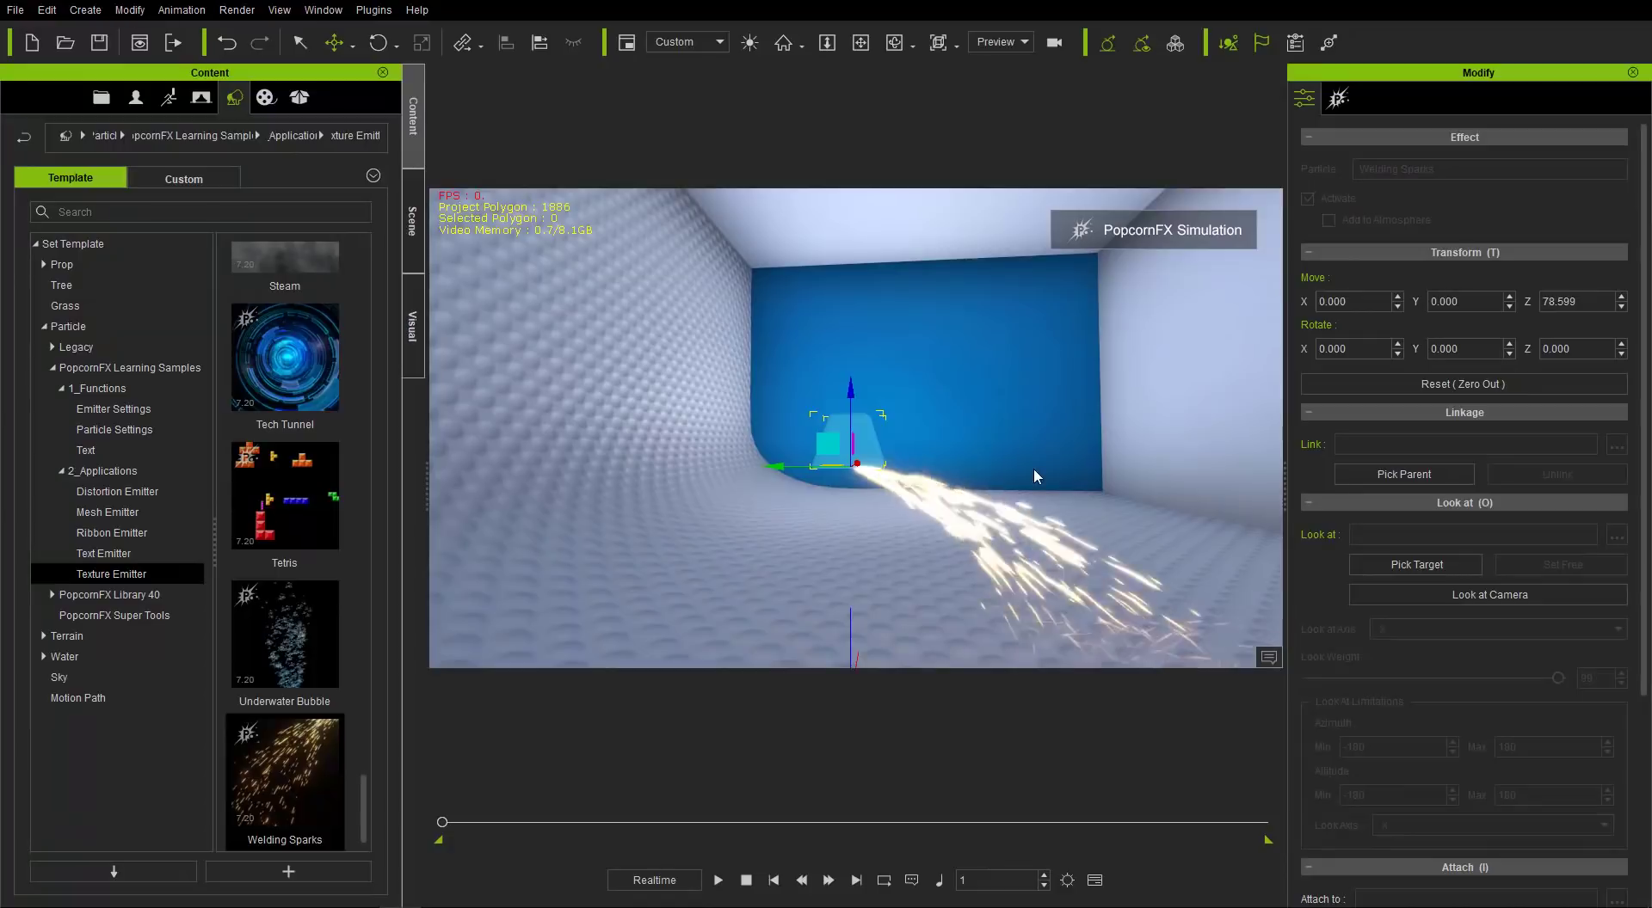
- Set the Welding Sparks emitter's Initial Speed Randomness to 0
click(1337, 104)
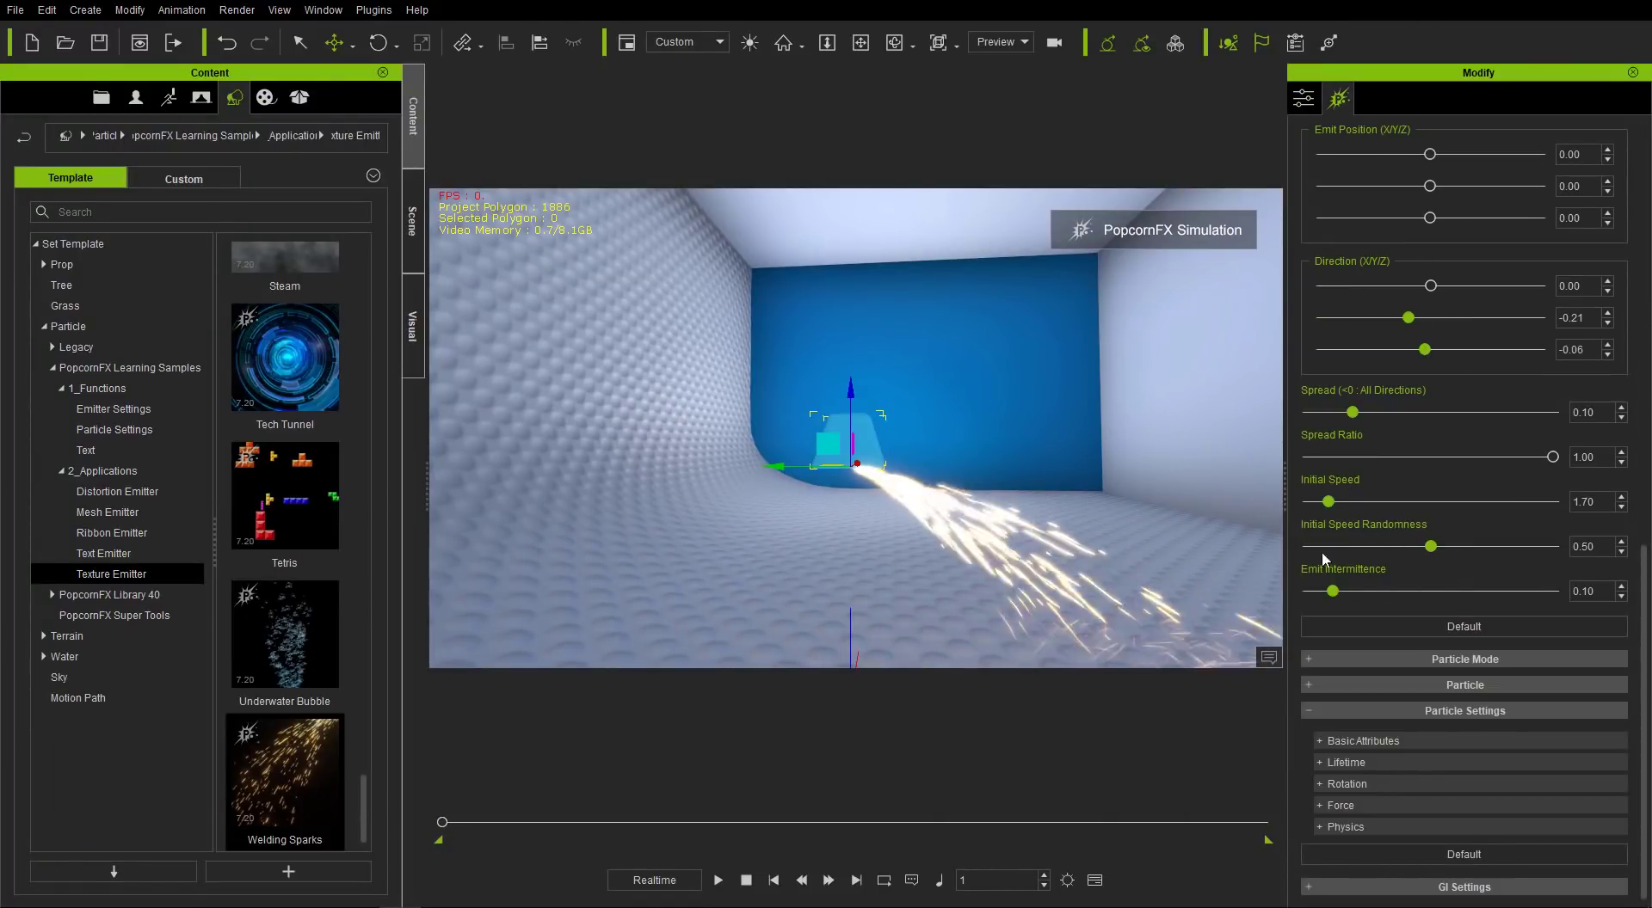
right_drag(1107, 582, 1097, 578)
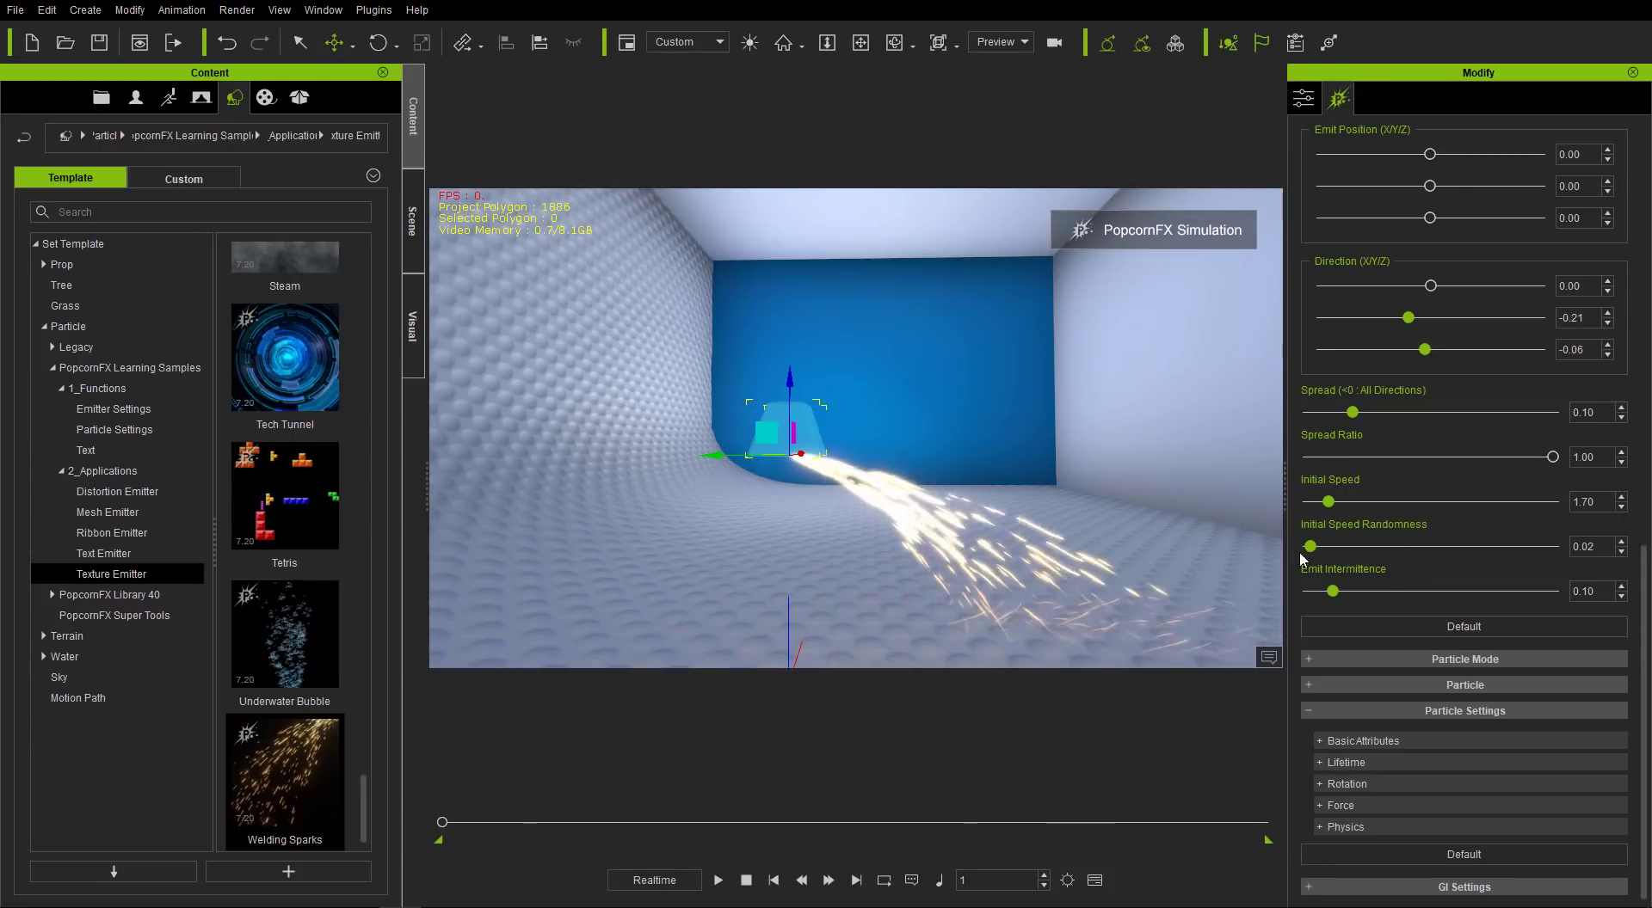
scroll(1071, 626, up, 3)
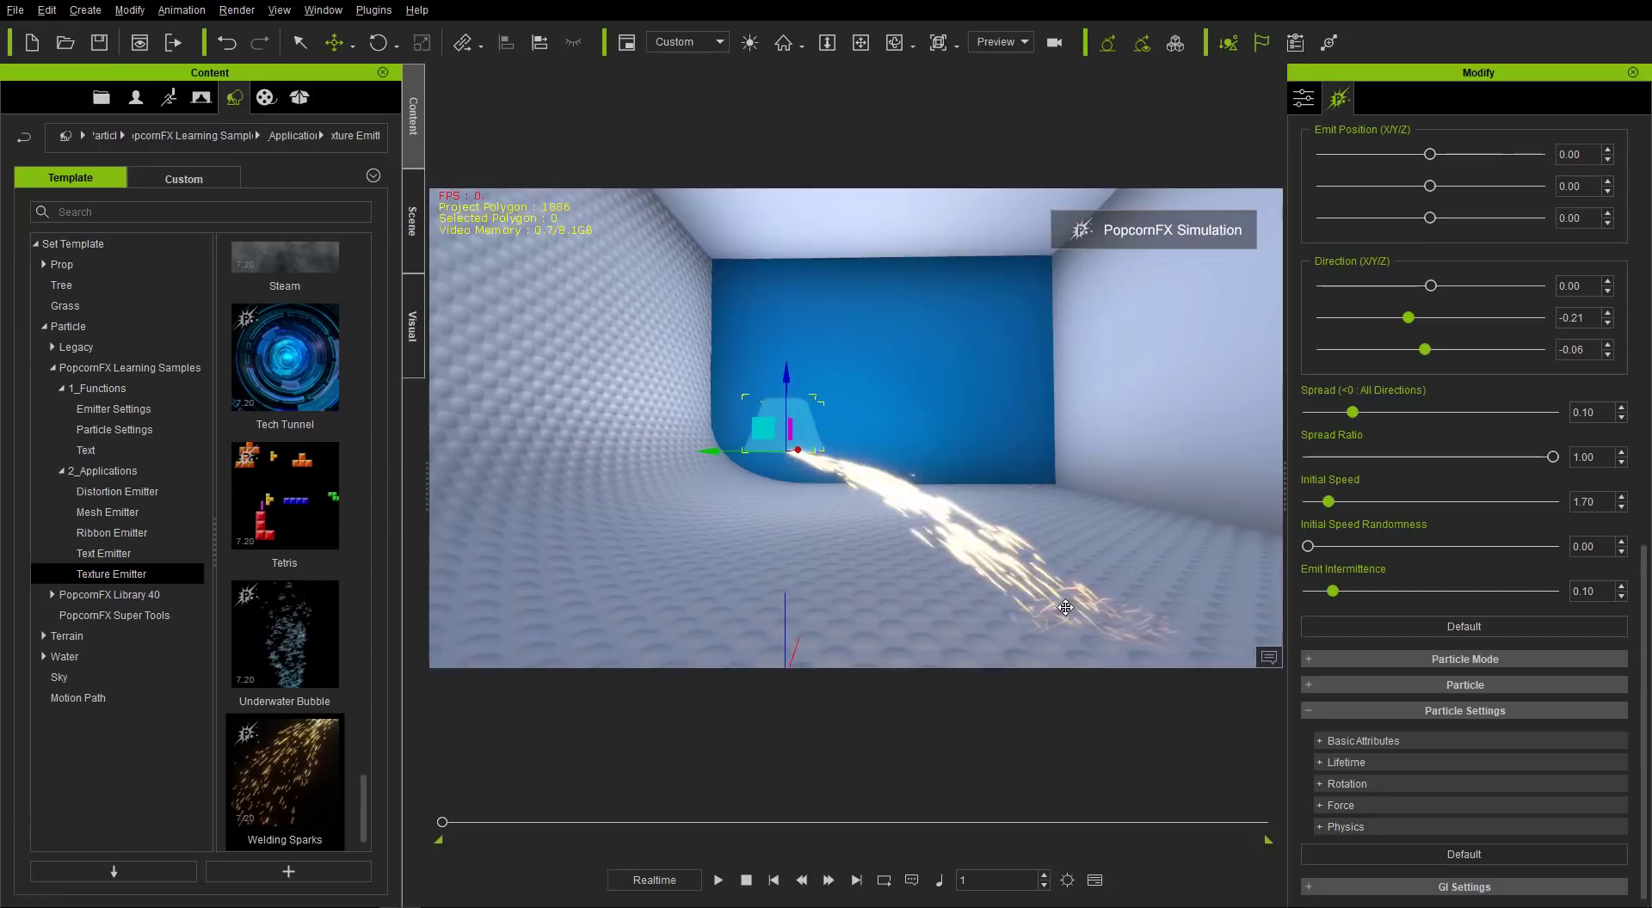
middle_drag(1062, 598, 1056, 555)
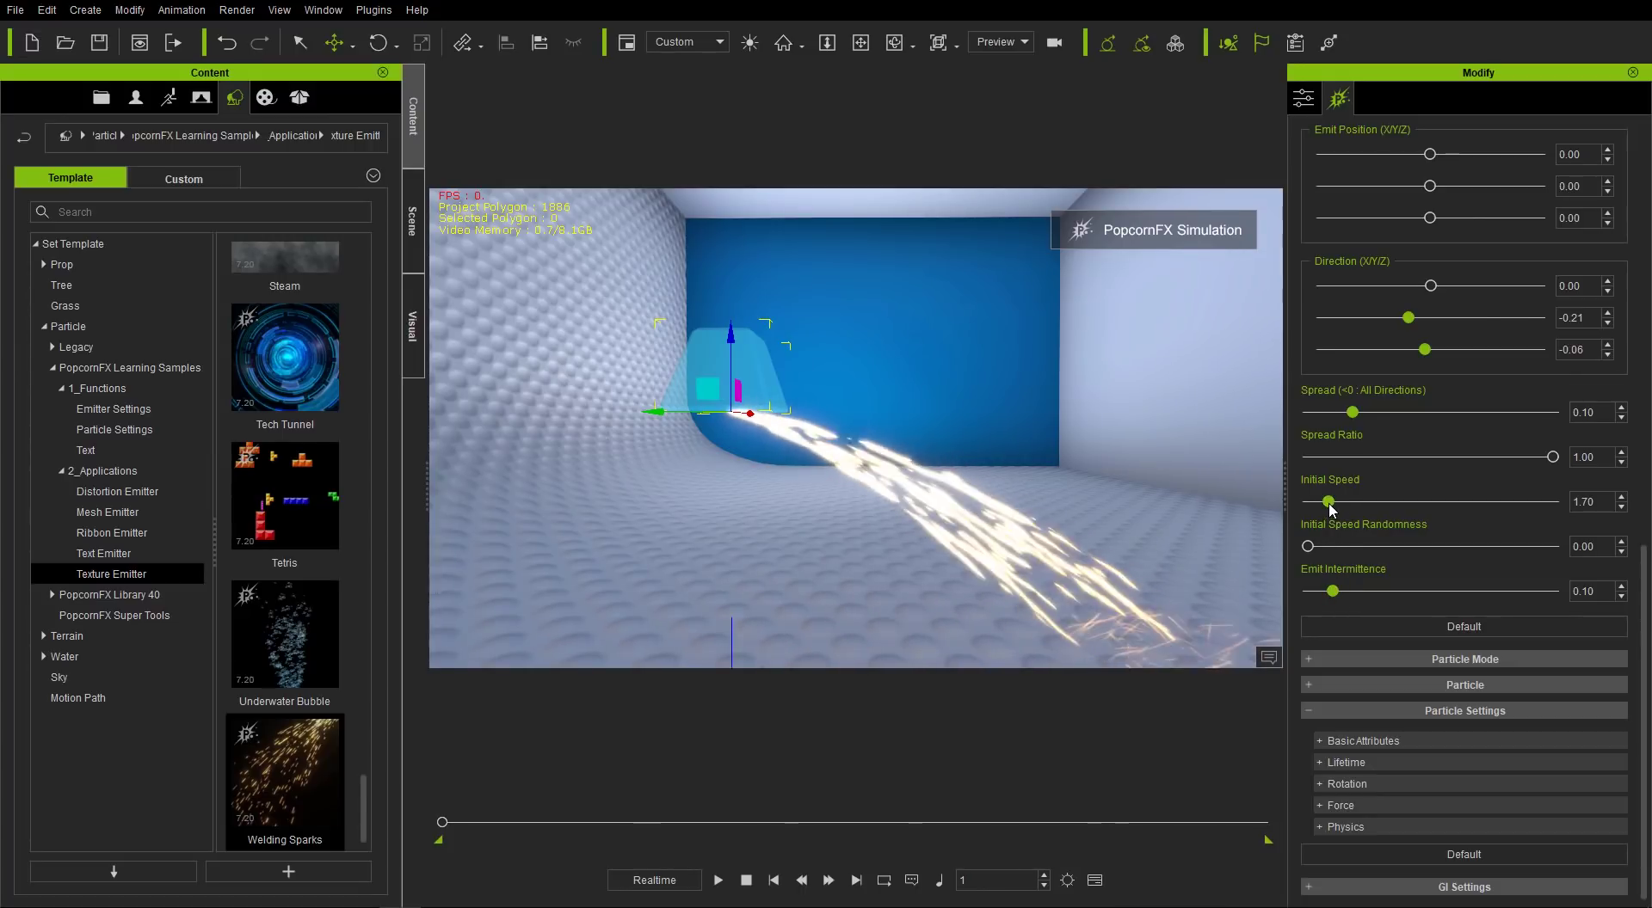
- Set the sparks' Initial Speed to about 1.99 and Emit Intermittence to about 0.79
mouse_move(1325, 510)
mouse_down()
mouse_move(1376, 511)
mouse_move(1332, 510)
mouse_up()
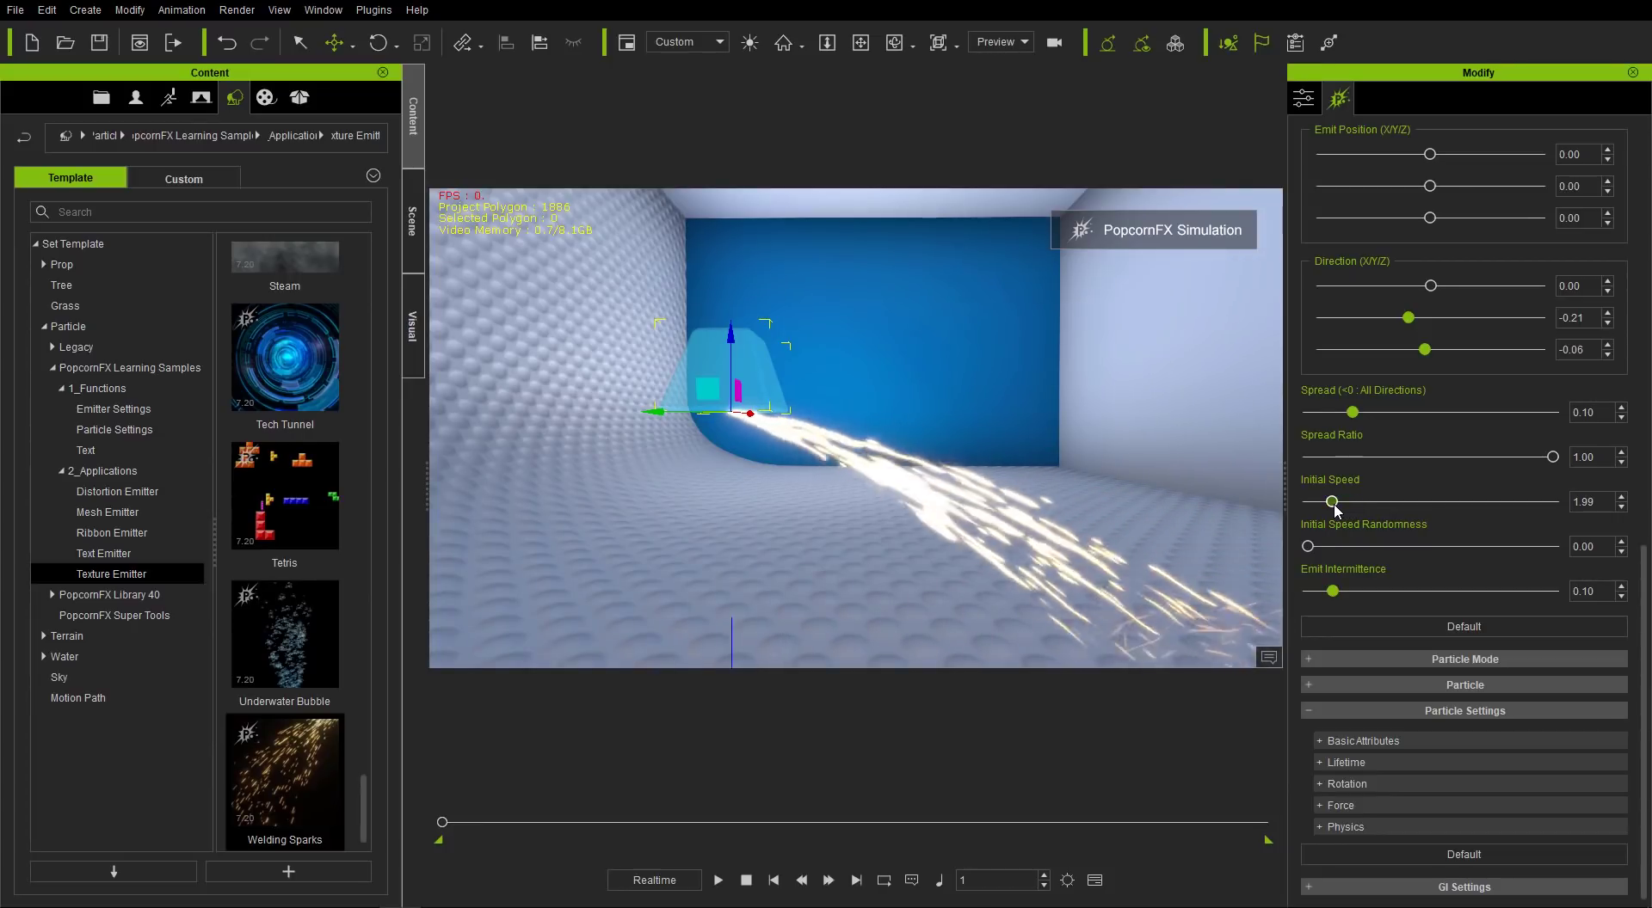
middle_drag(1024, 516, 1033, 472)
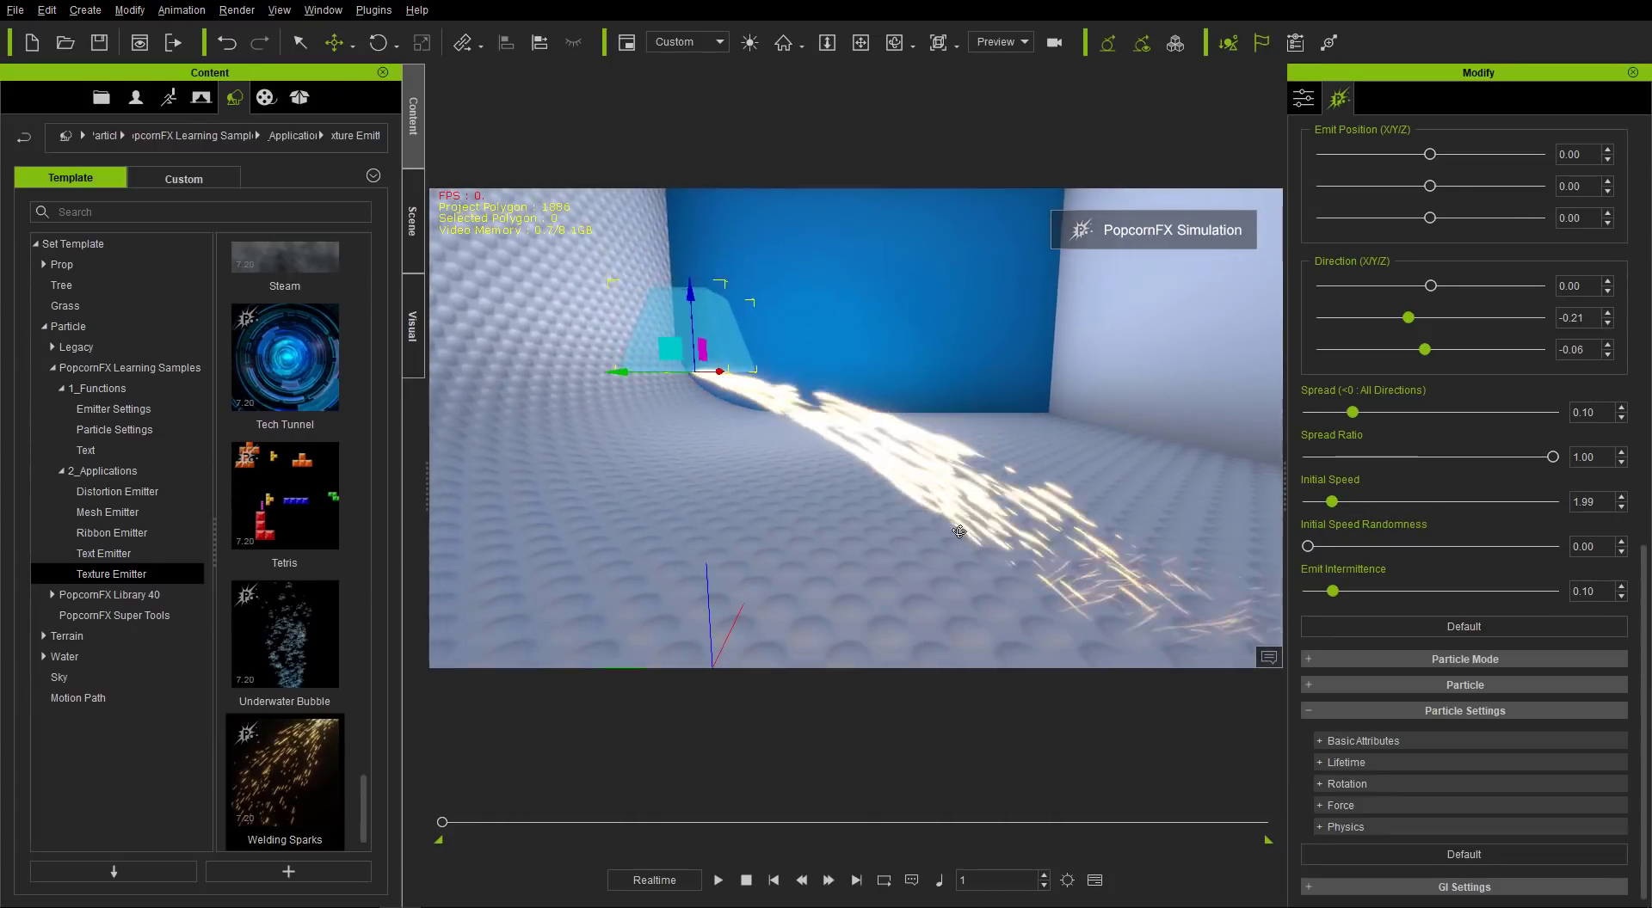
drag(1332, 591, 1502, 591)
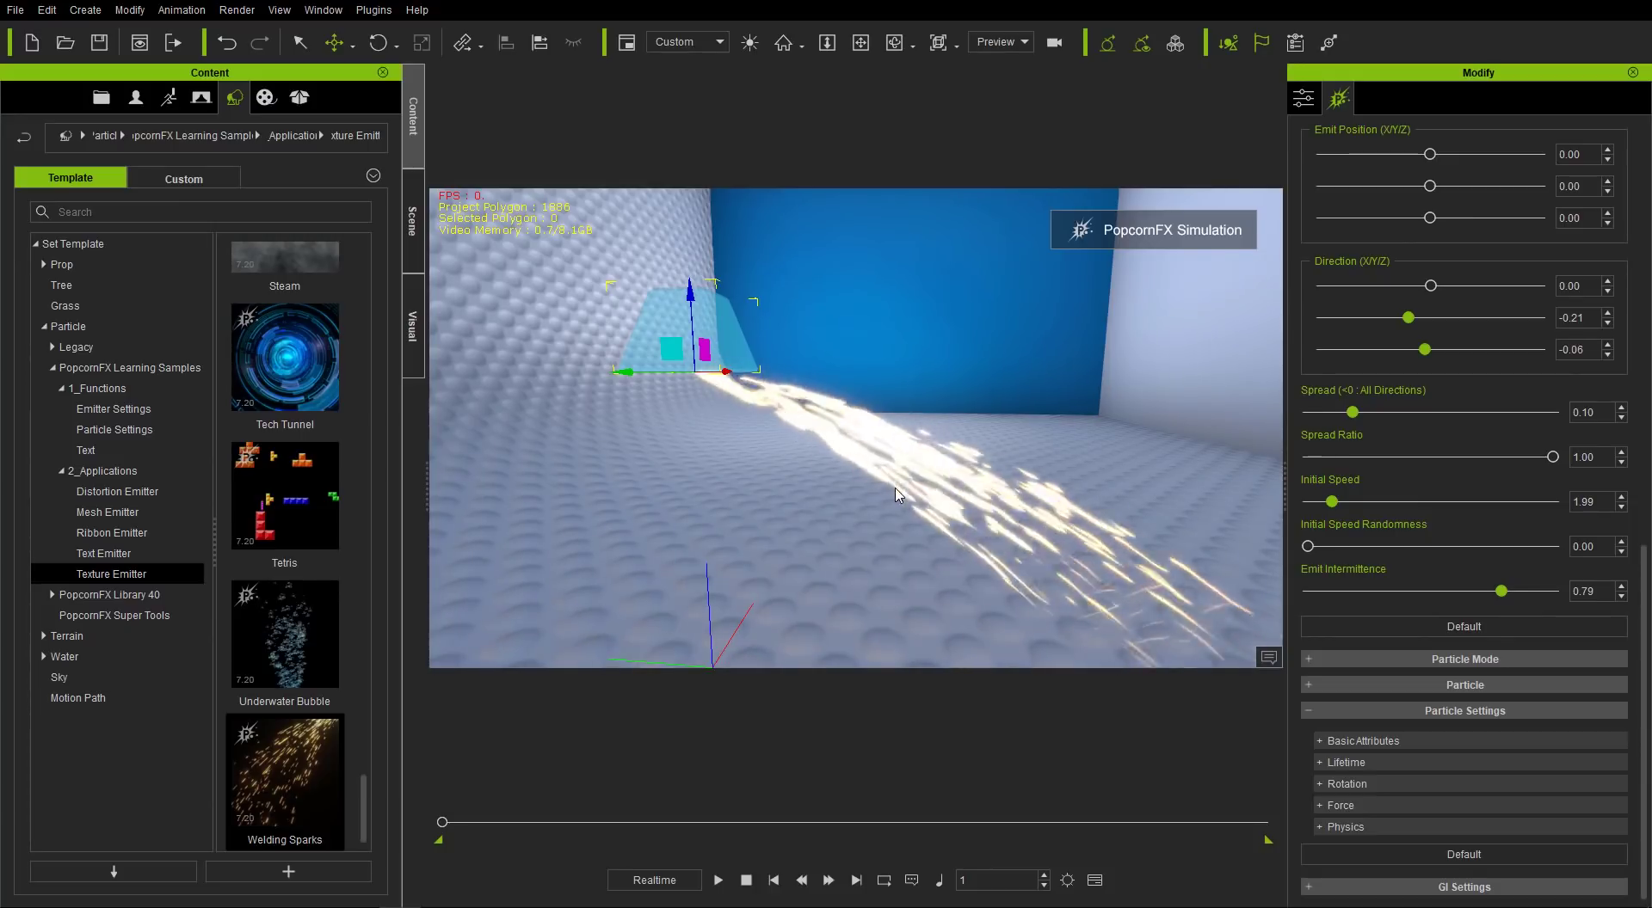
right_drag(895, 492, 782, 489)
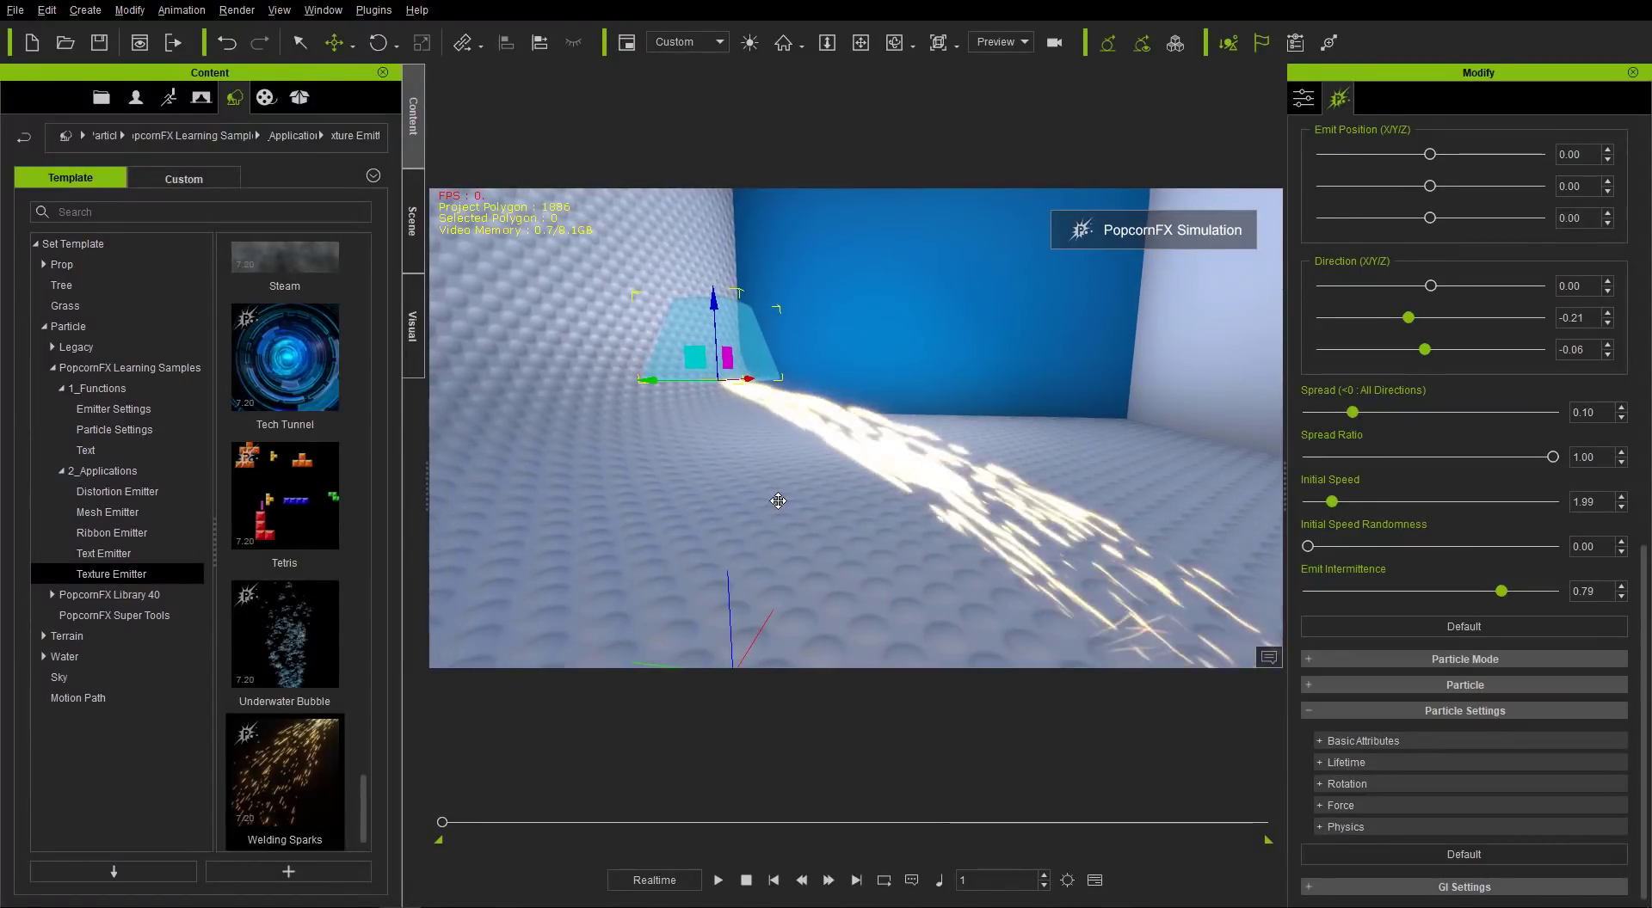
- Set the sparks' Emit Intermittence to about 0.01 and shift the emitter slightly within its YZ plane
right_drag(734, 539, 697, 560)
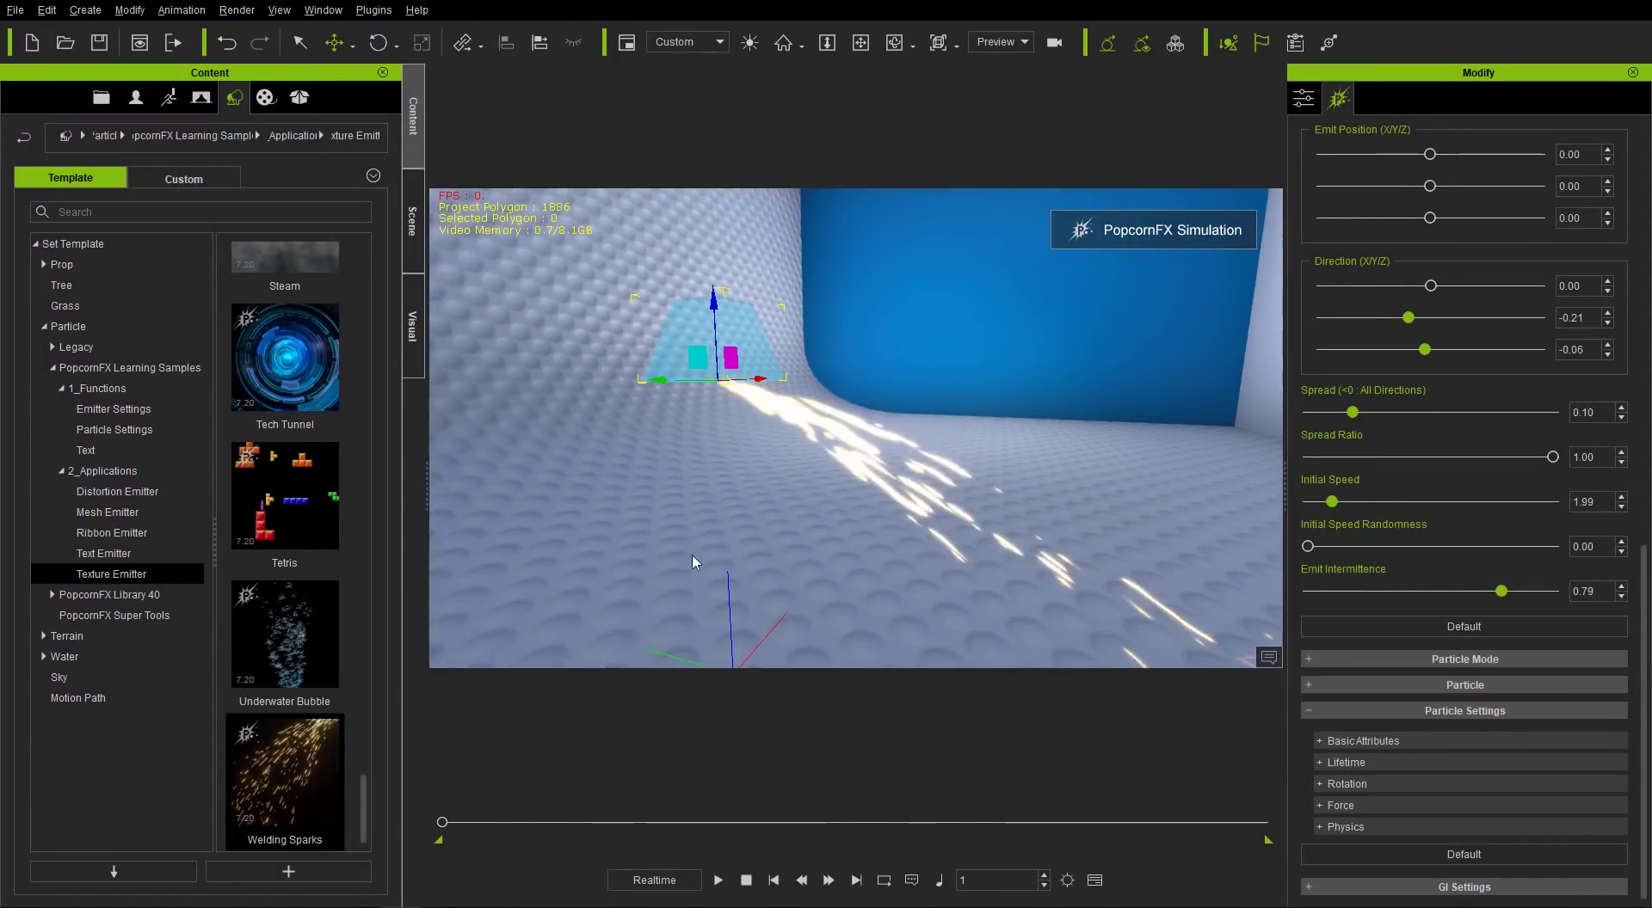
drag(1502, 594, 1308, 593)
right_drag(878, 539, 954, 543)
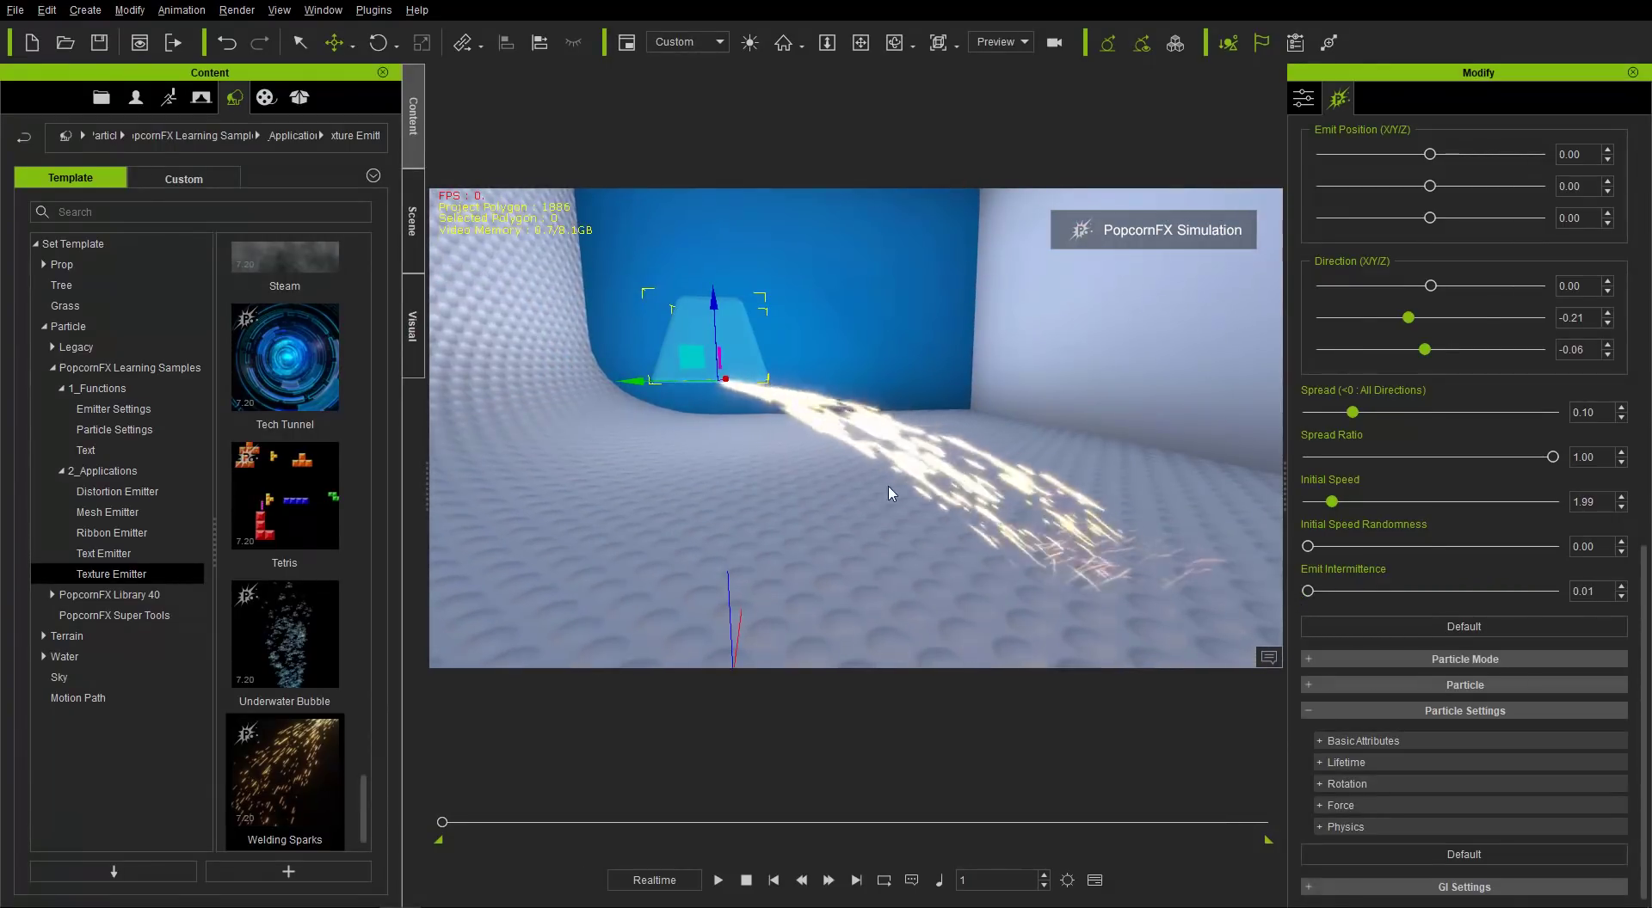
mouse_move(684, 366)
mouse_down()
mouse_move(723, 282)
mouse_move(662, 357)
mouse_move(716, 357)
mouse_move(664, 367)
mouse_up()
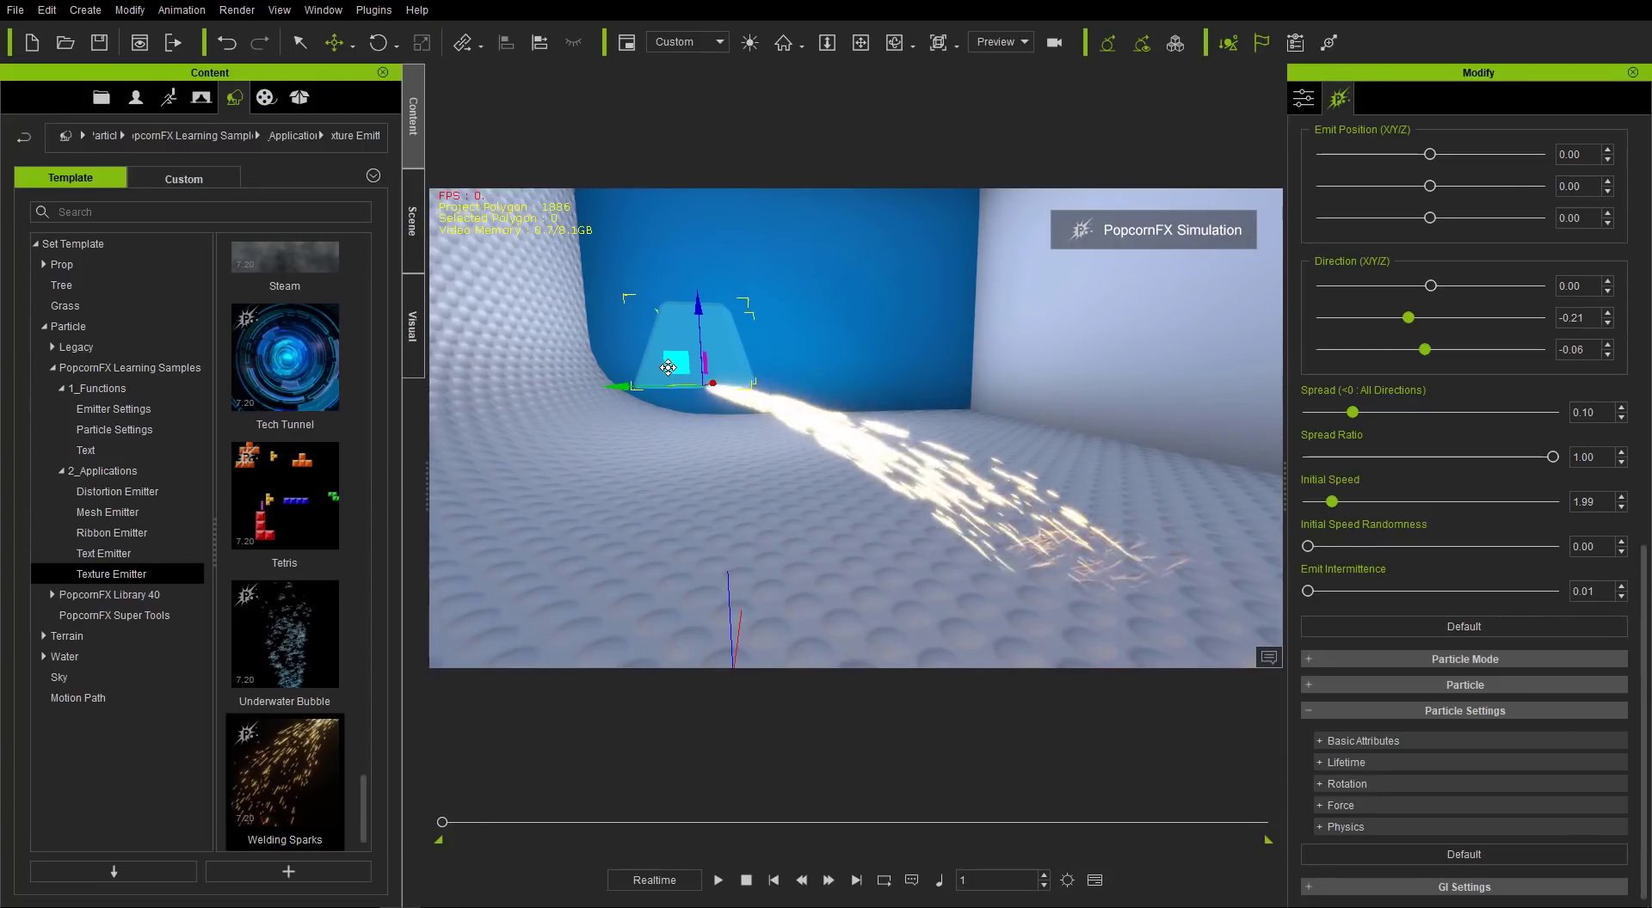
middle_drag(664, 368, 858, 490)
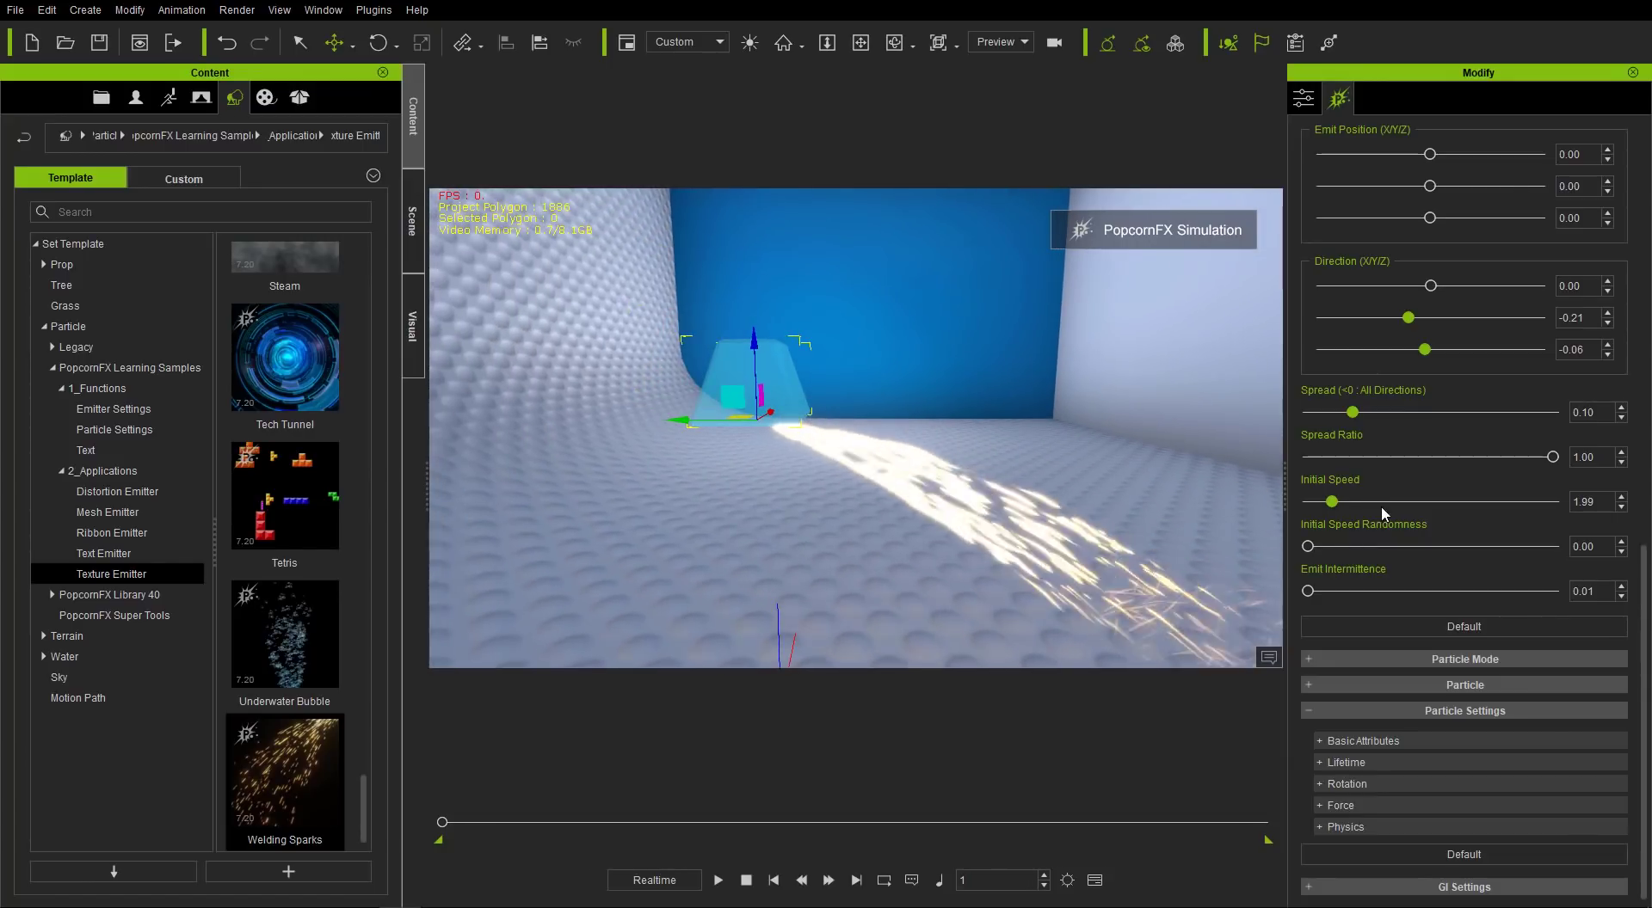
- Set the sparks' Initial Speed Randomness to about 0.62 and Initial Speed to about 0.92
drag(1308, 546, 1465, 546)
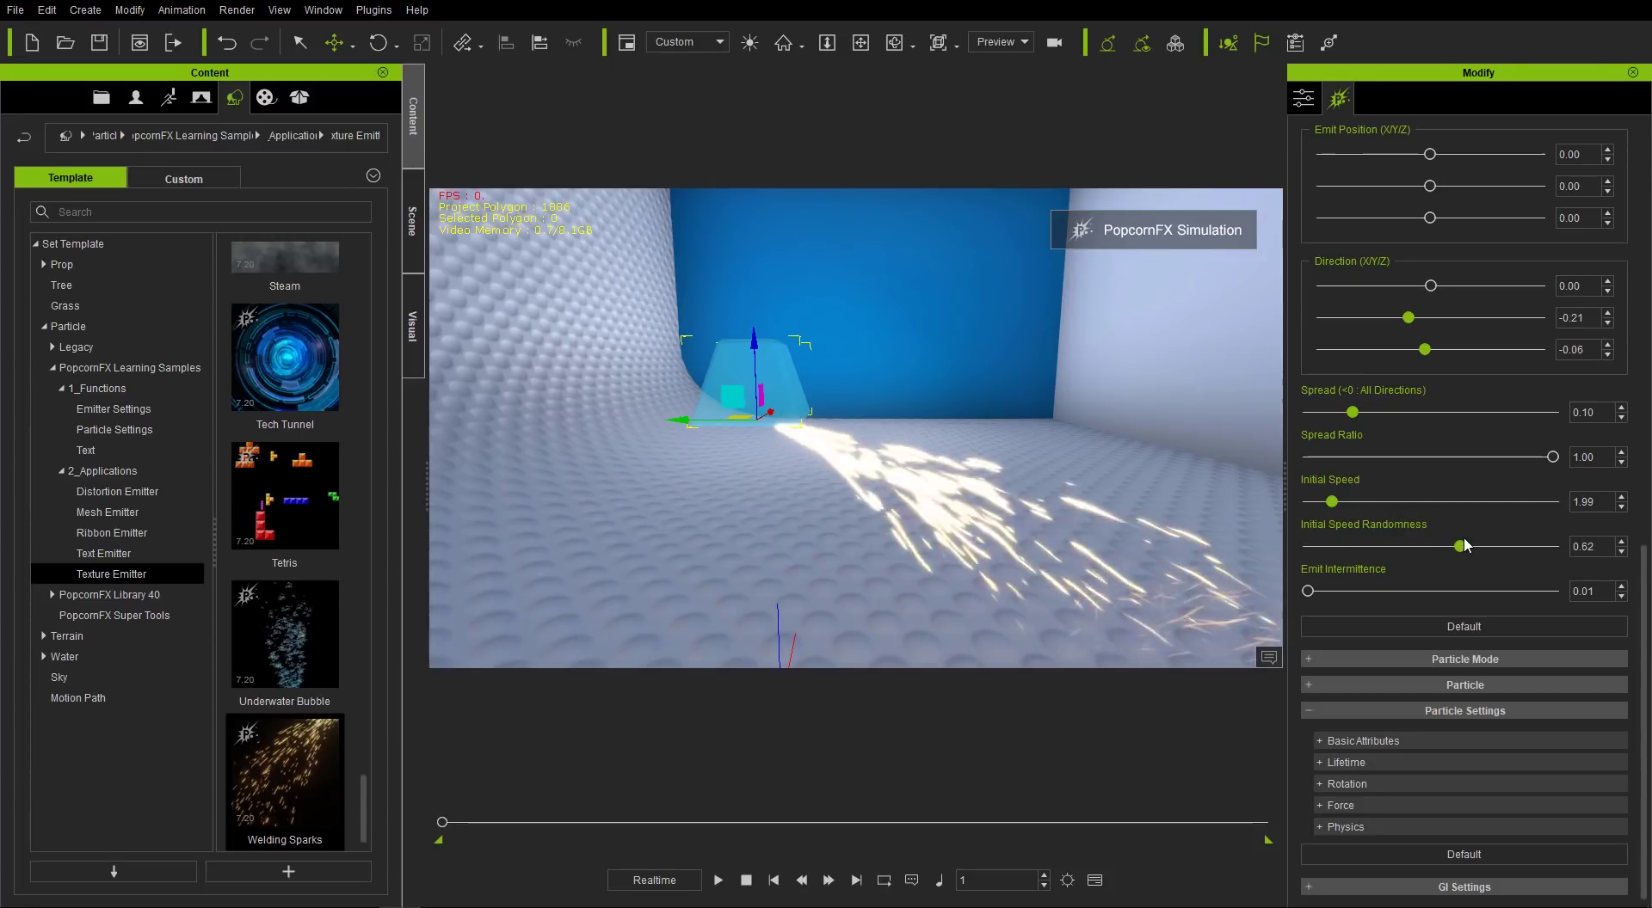
drag(1331, 502, 1324, 507)
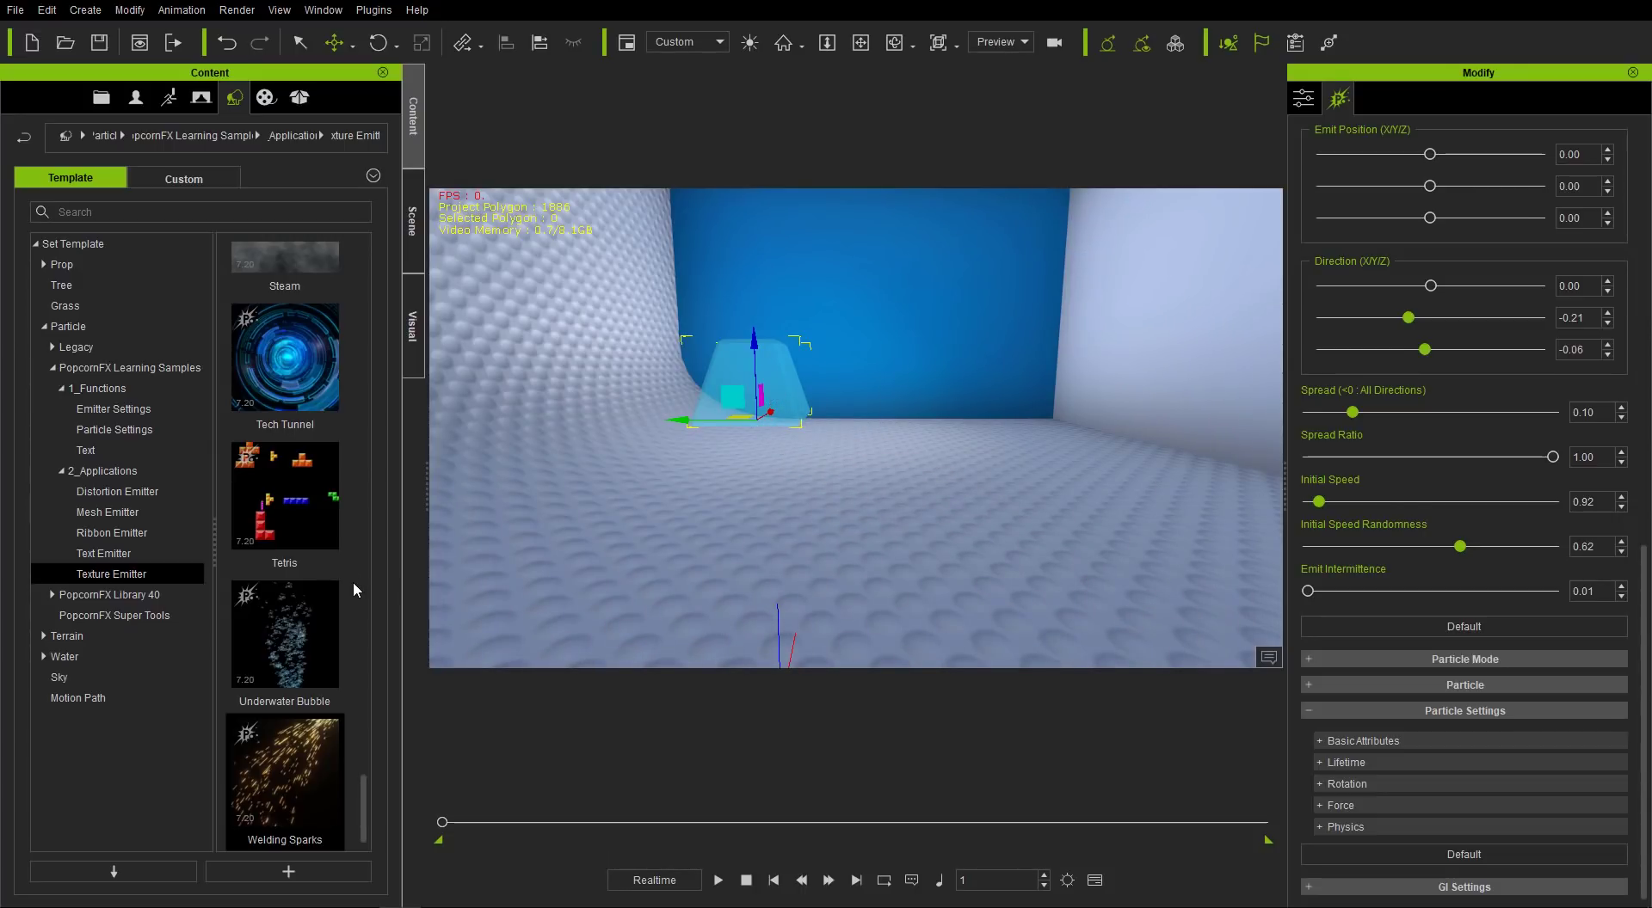
- Replace the Welding Sparks emitter with the Life Min Max sample from Particle Settings, raised to about Z 26.1
key(Delete)
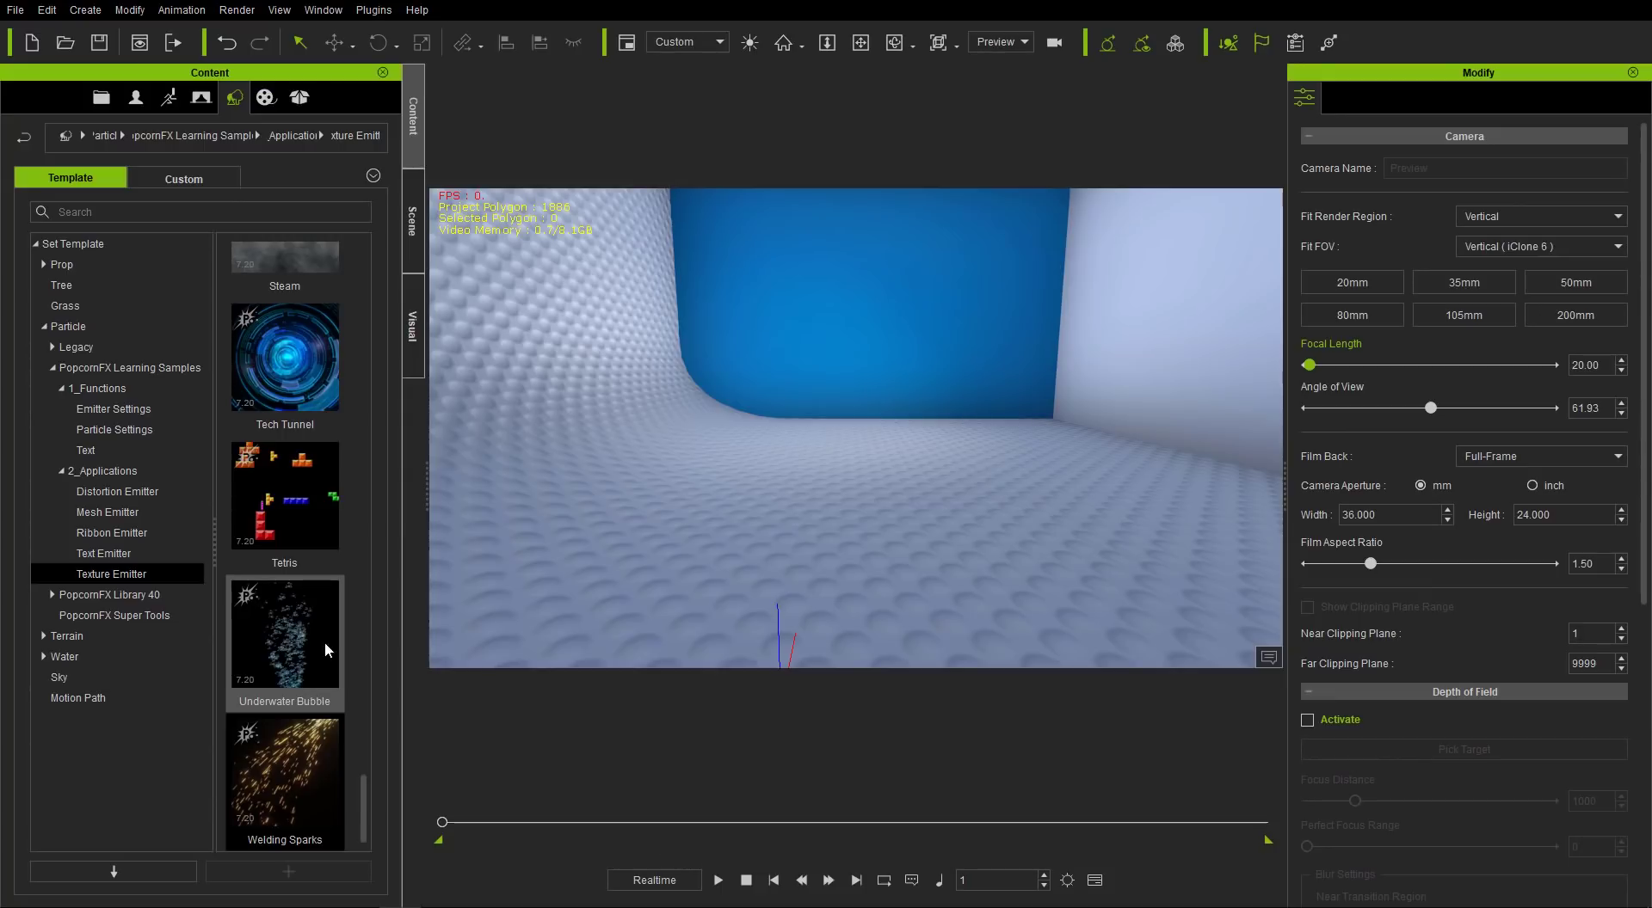
click(148, 430)
drag(363, 755, 349, 580)
double_click(287, 595)
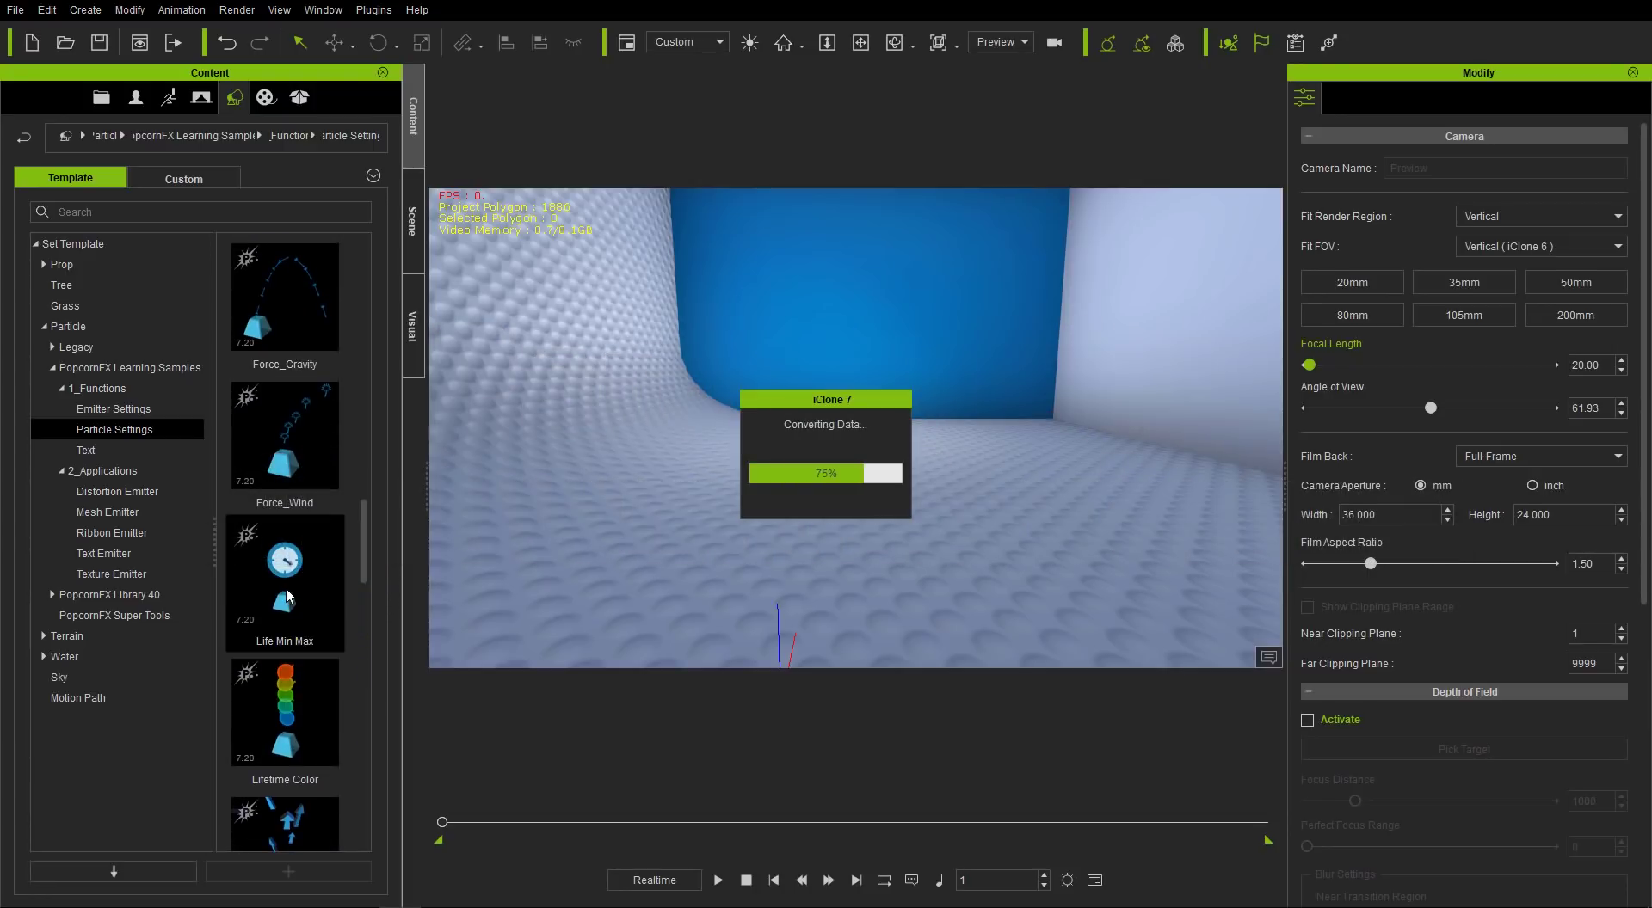
scroll(774, 559, up, 3)
drag(801, 512, 822, 424)
middle_drag(825, 424, 864, 507)
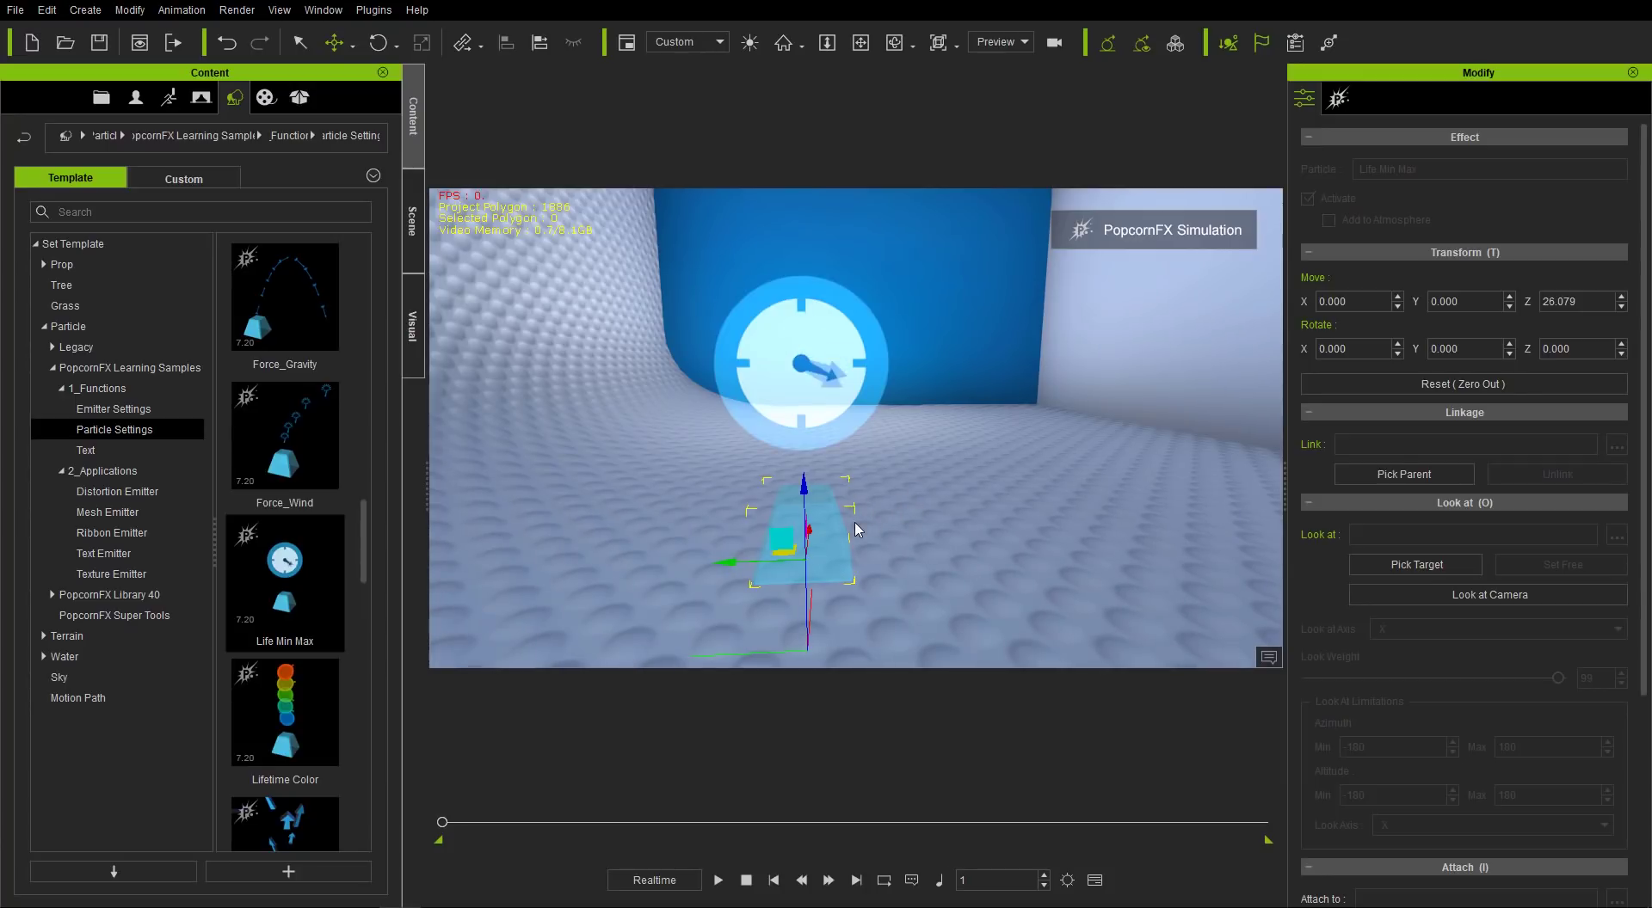
- Show the Life Min Max emitter's PopcornFX settings with the Particle Mode and Particle sections expanded
click(1338, 101)
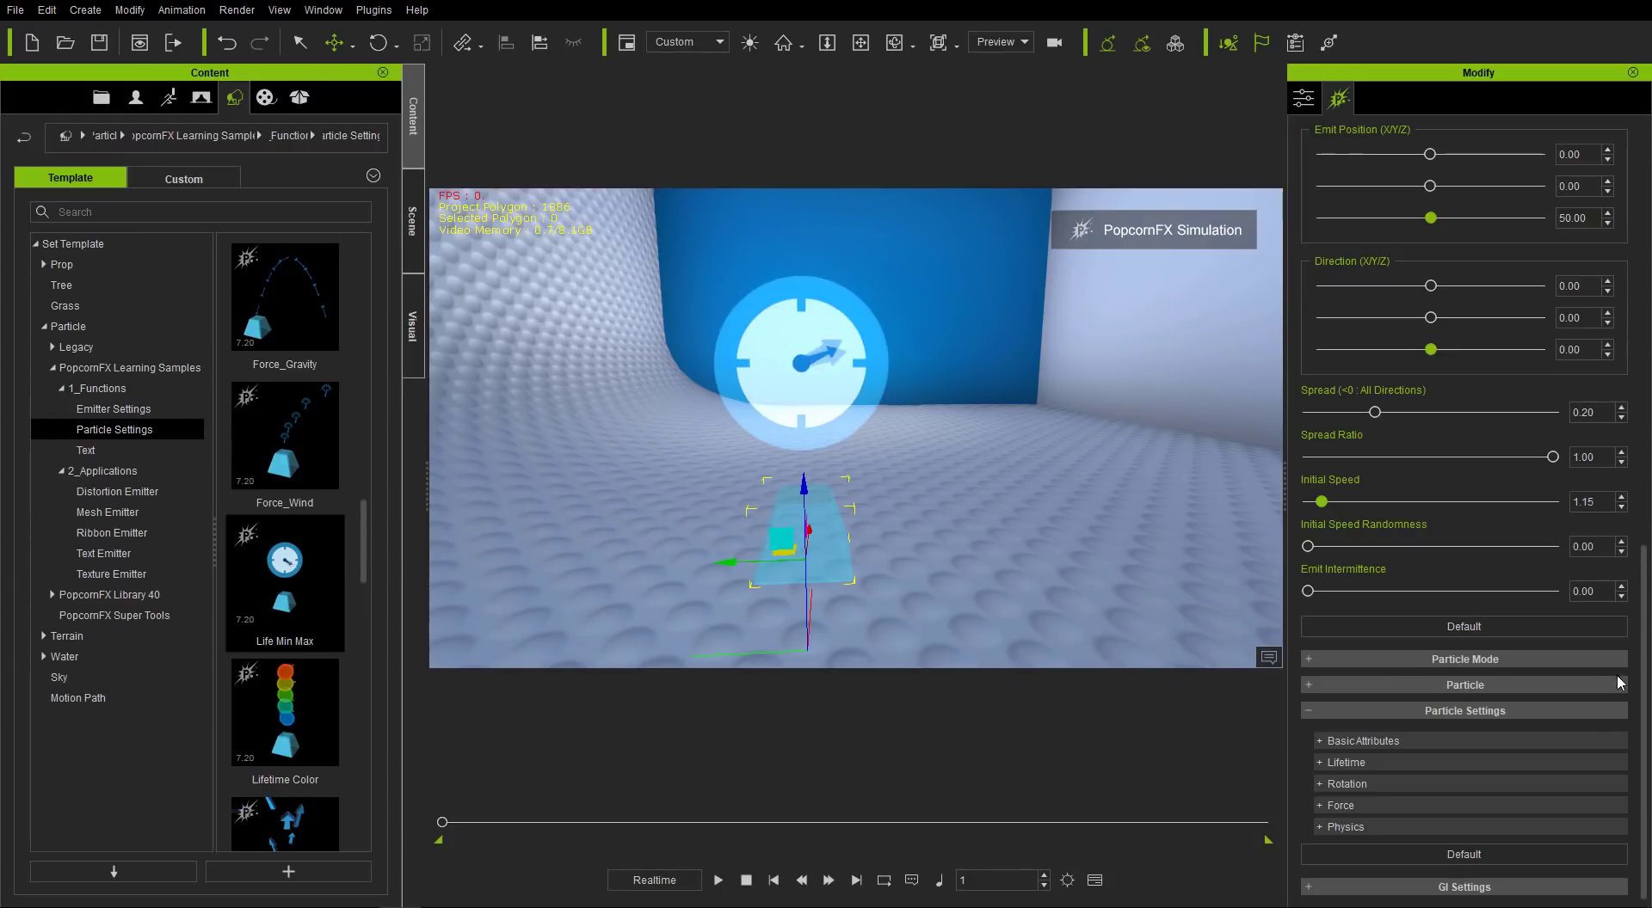
click(1556, 660)
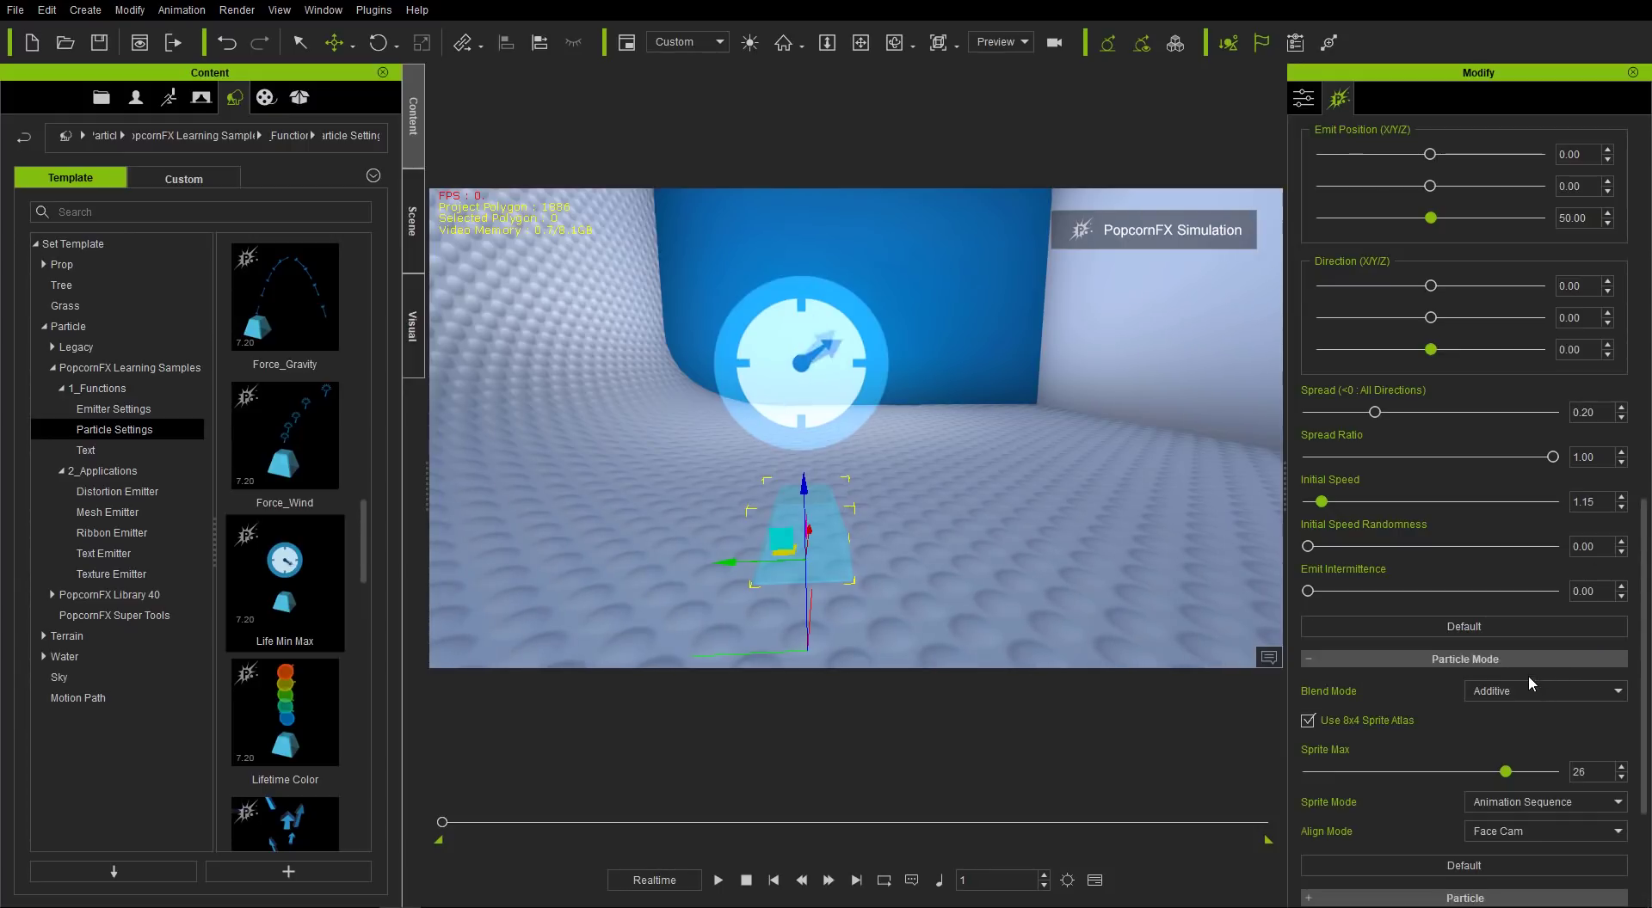
scroll(1427, 733, down, 5)
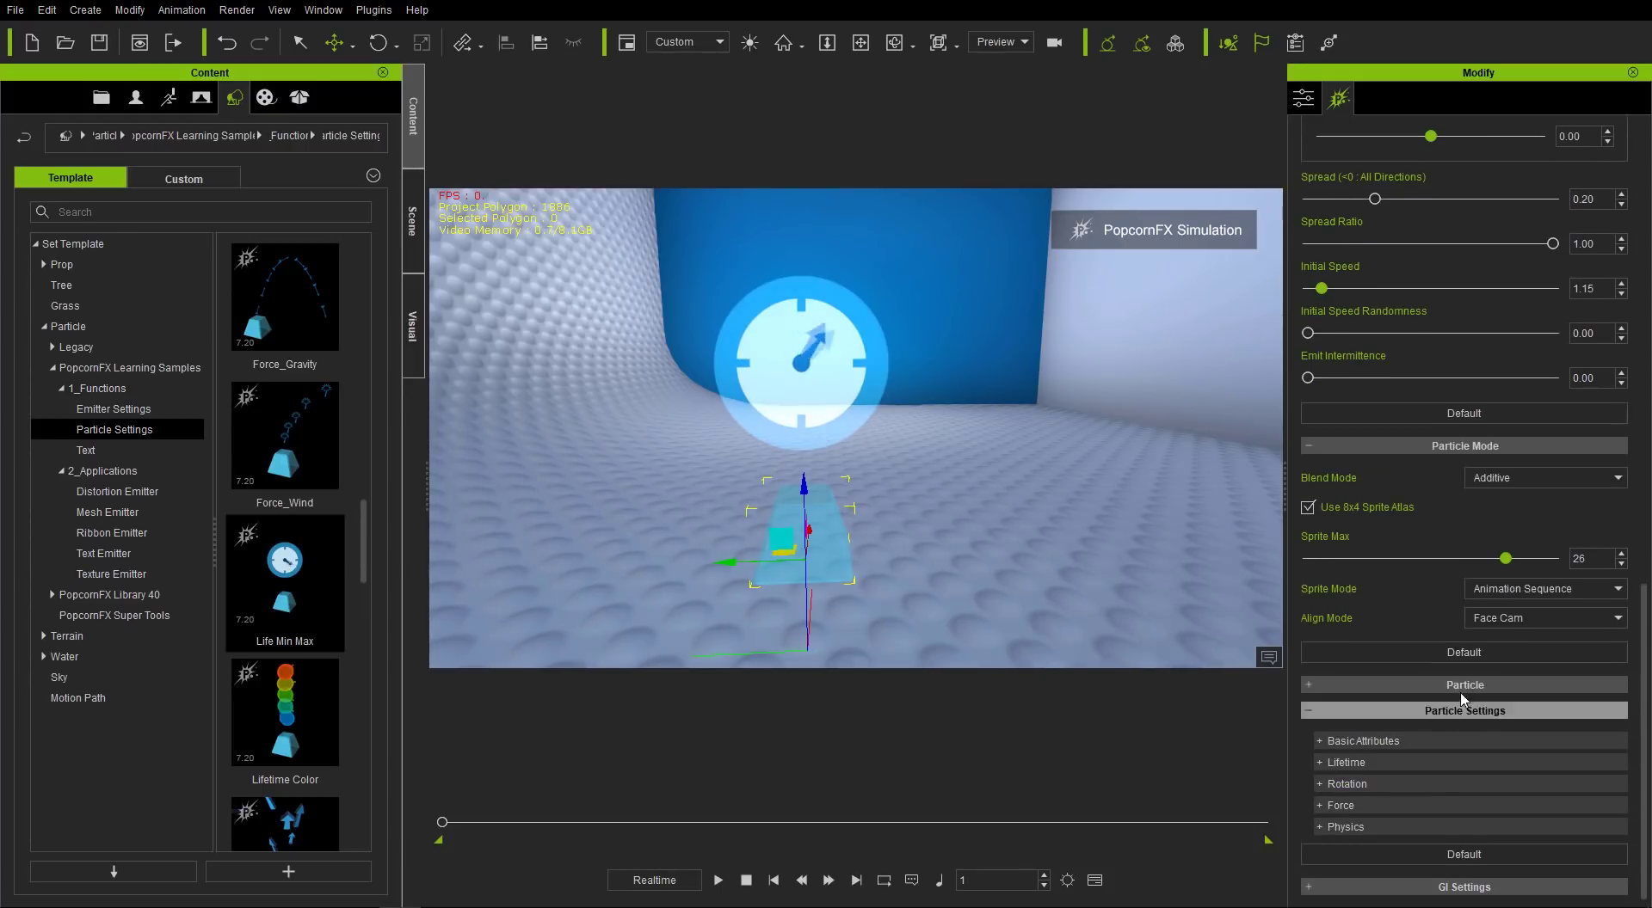
click(1433, 684)
scroll(1430, 695, down, 6)
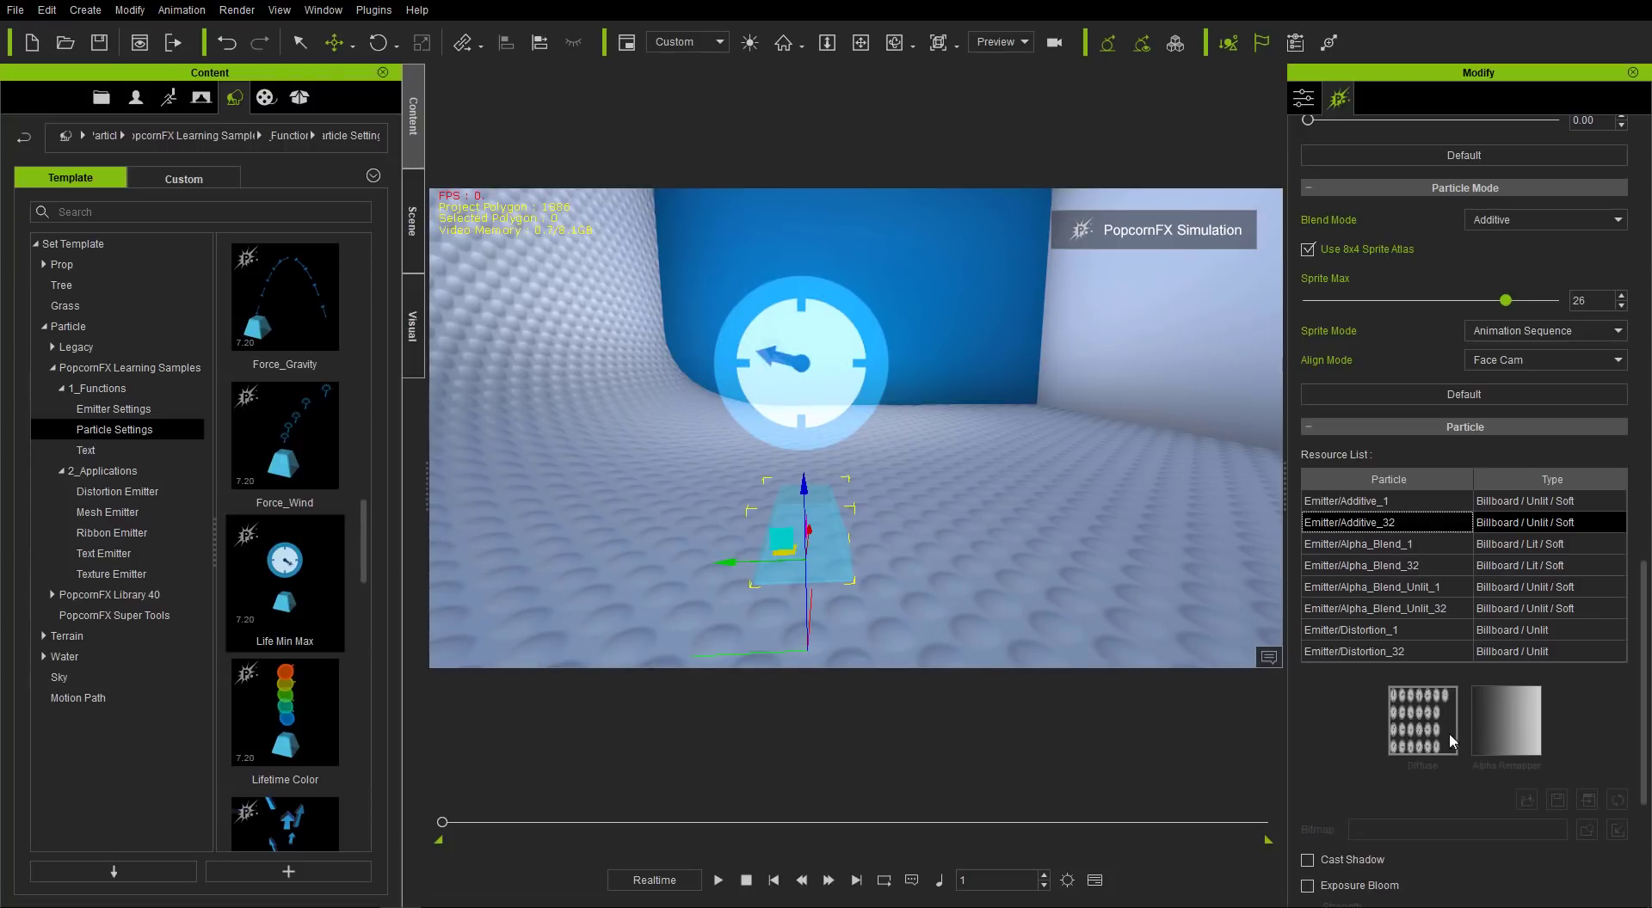
- Open the Diffuse sprite atlas of Emitter/Additive_32 in Photoshop to examine its clock frames, and return to iClone
click(1425, 723)
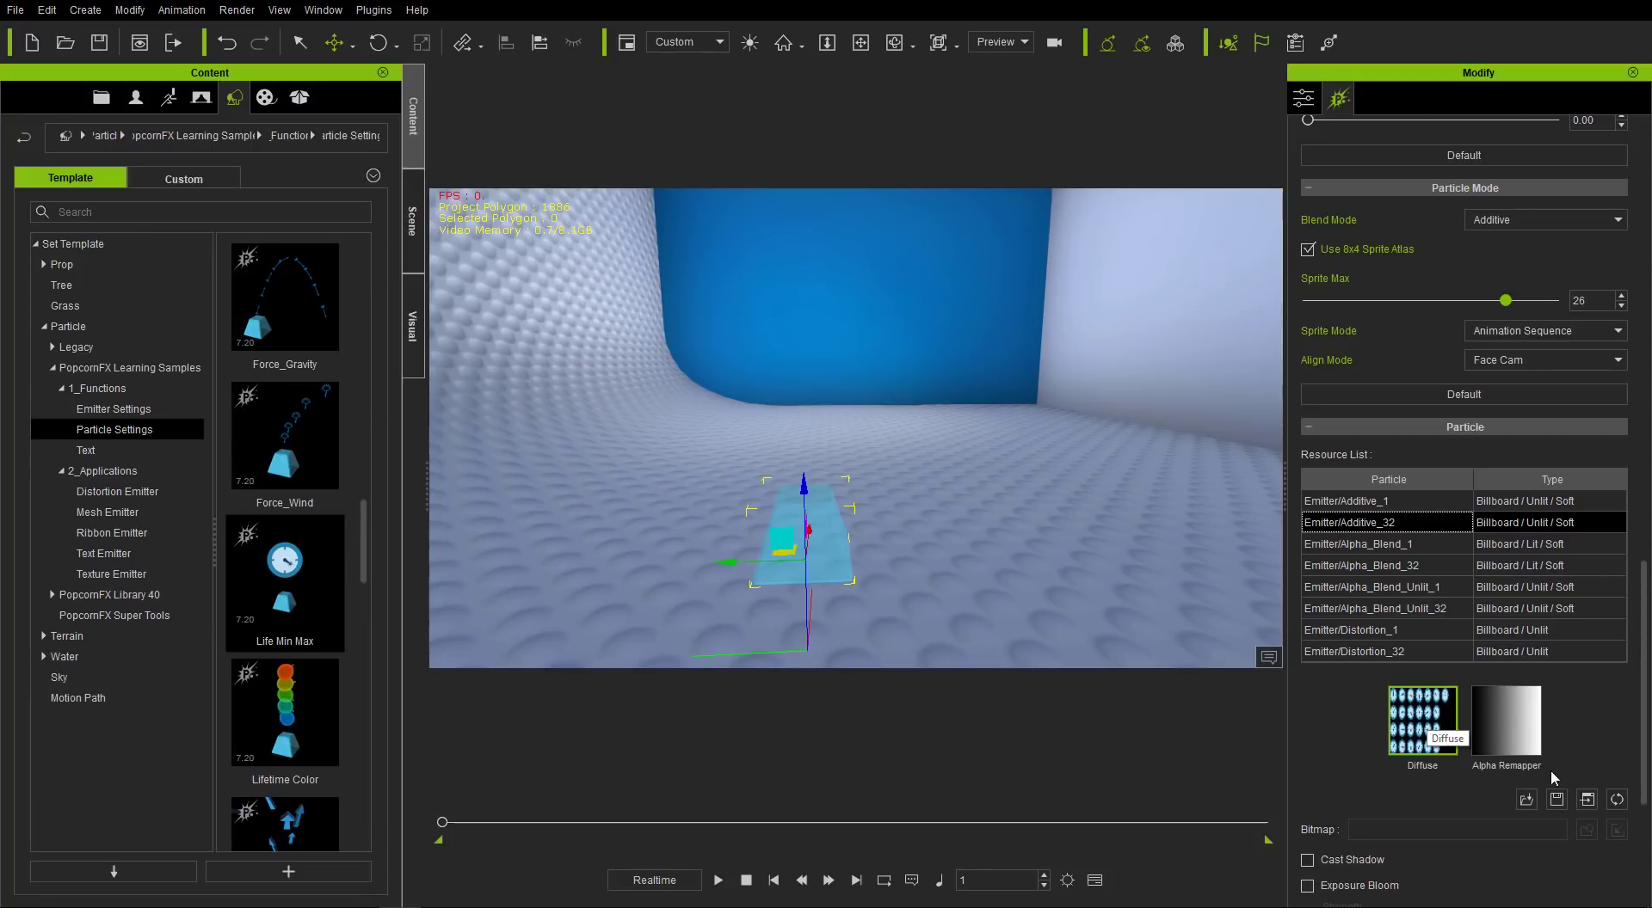
click(1587, 800)
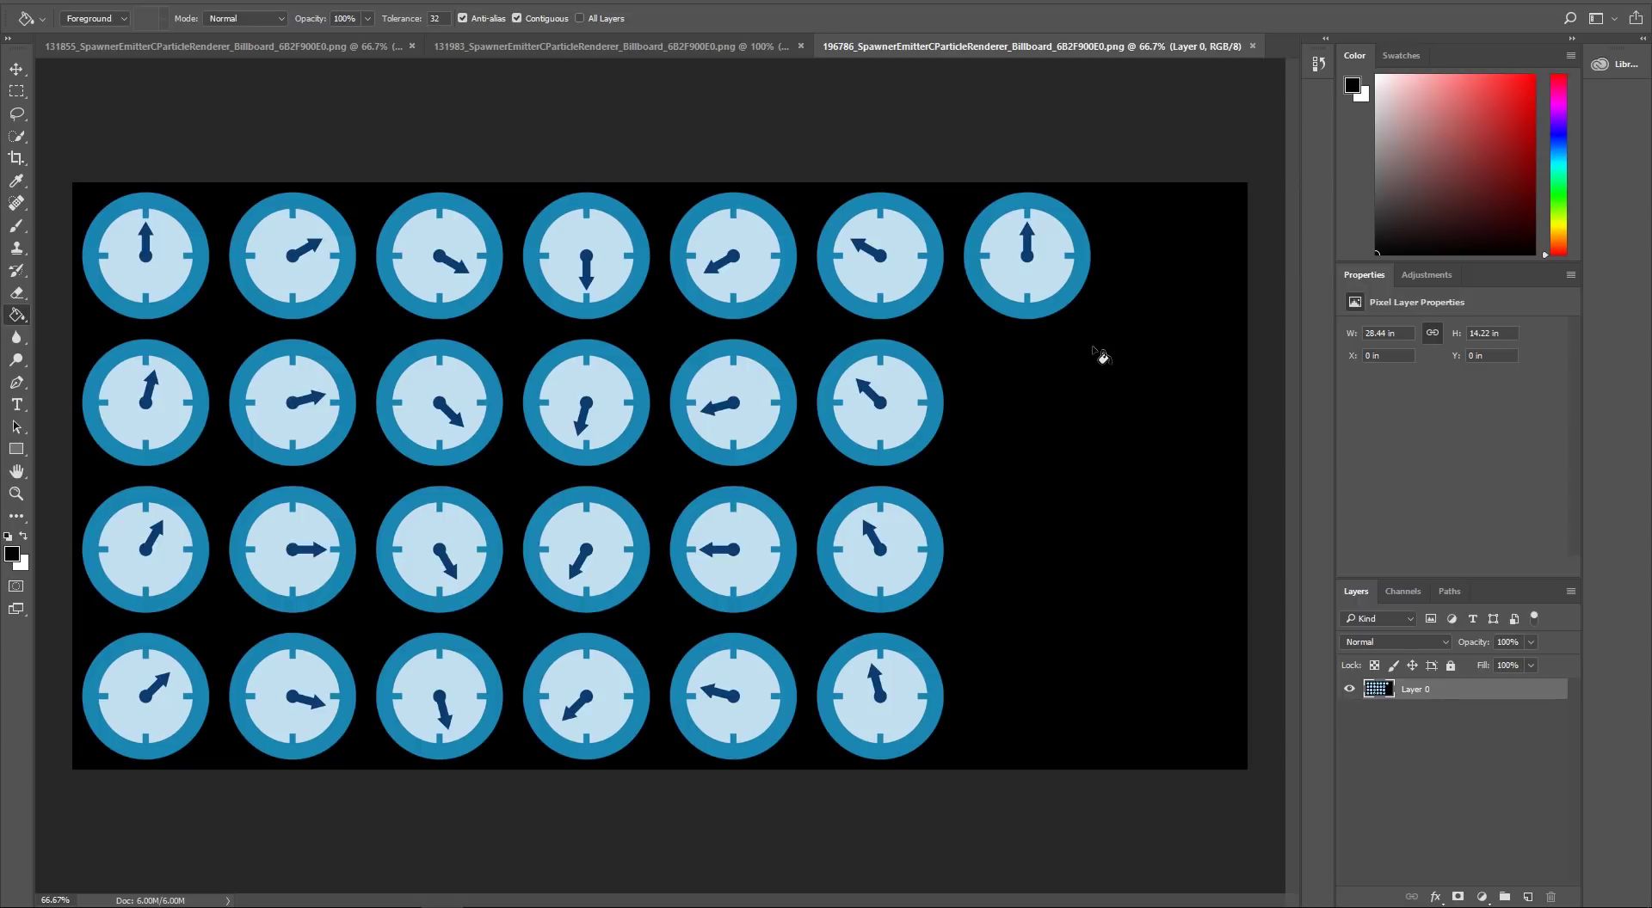
key(alt+Tab)
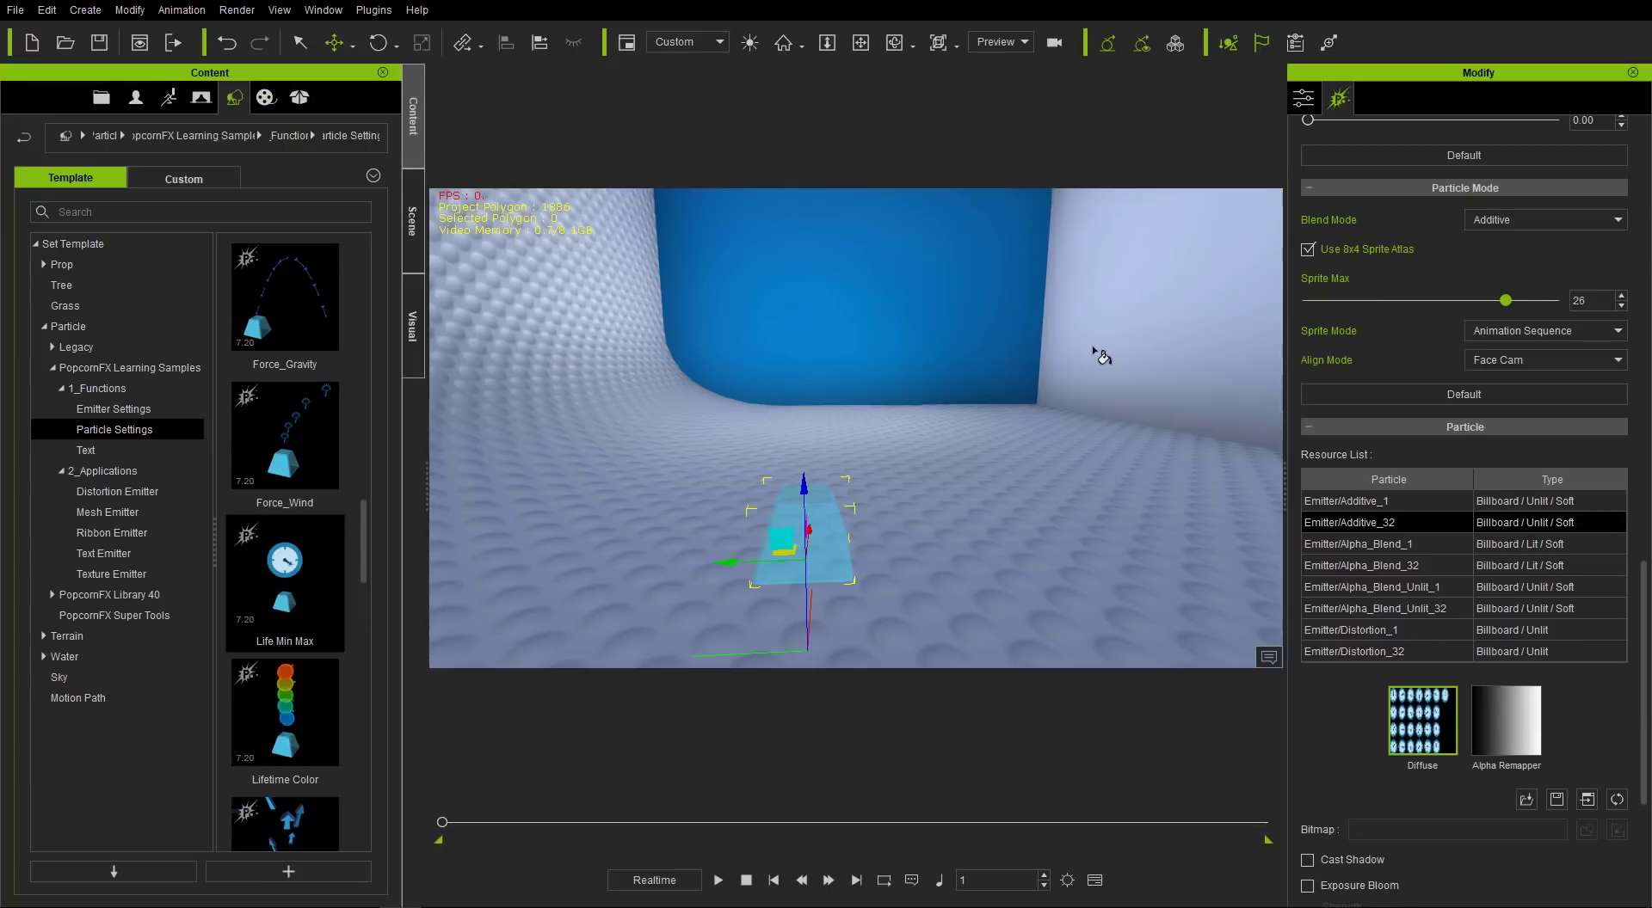
click(1357, 521)
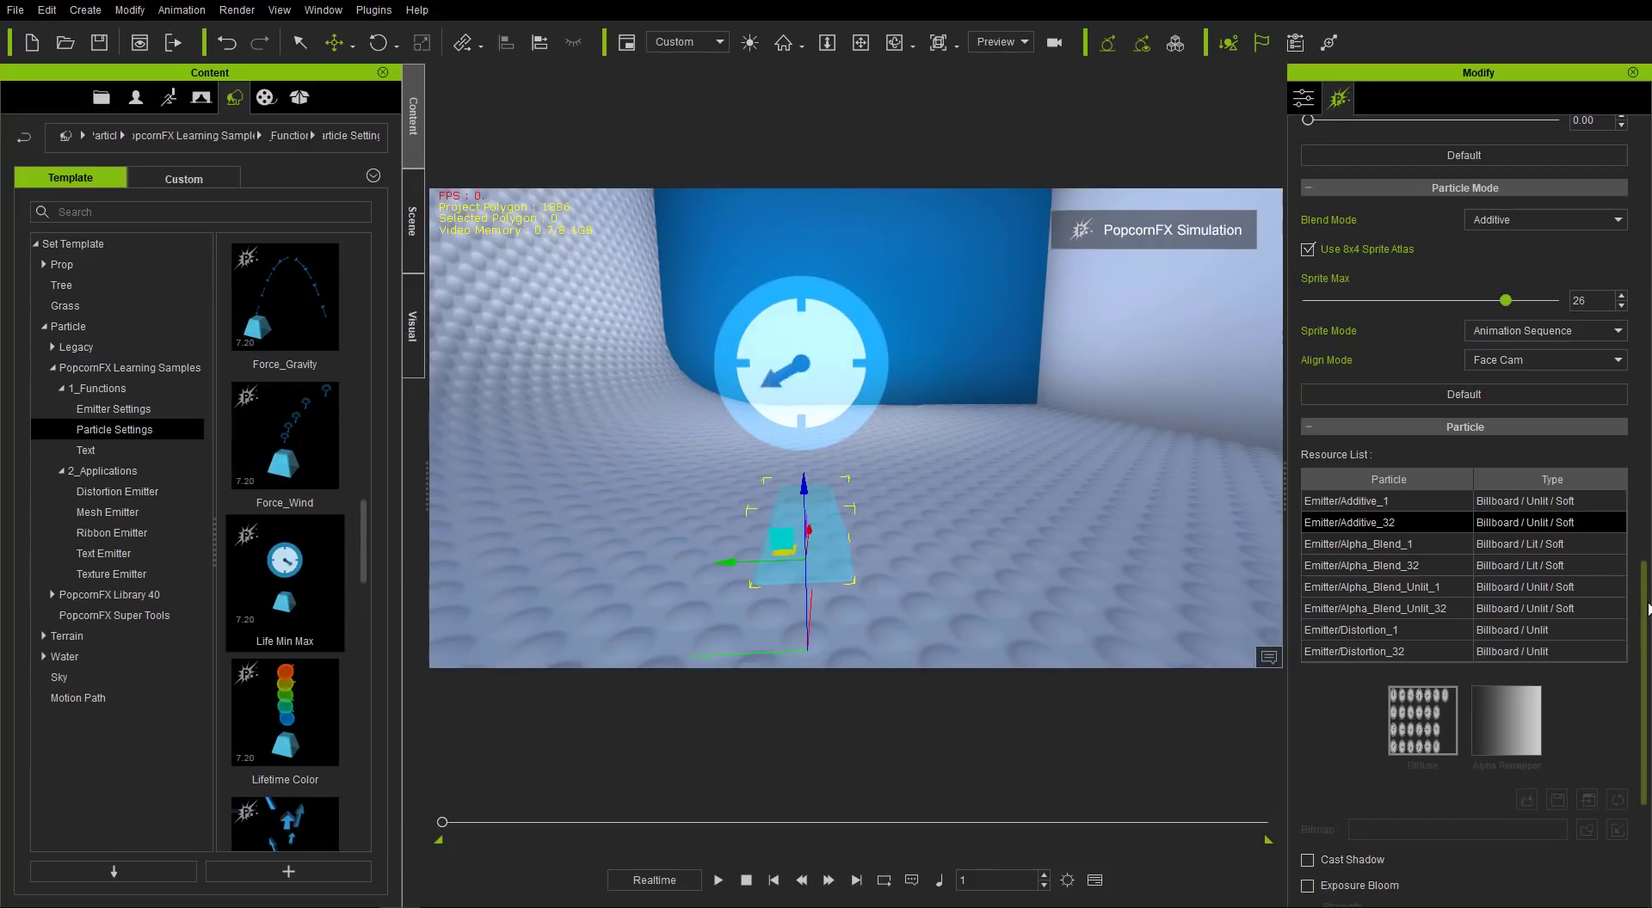
- Expand the Basic Attributes under Particle Settings and set Life Max to 10 seconds
scroll(1647, 633, down, 1)
scroll(1648, 632, down, 3)
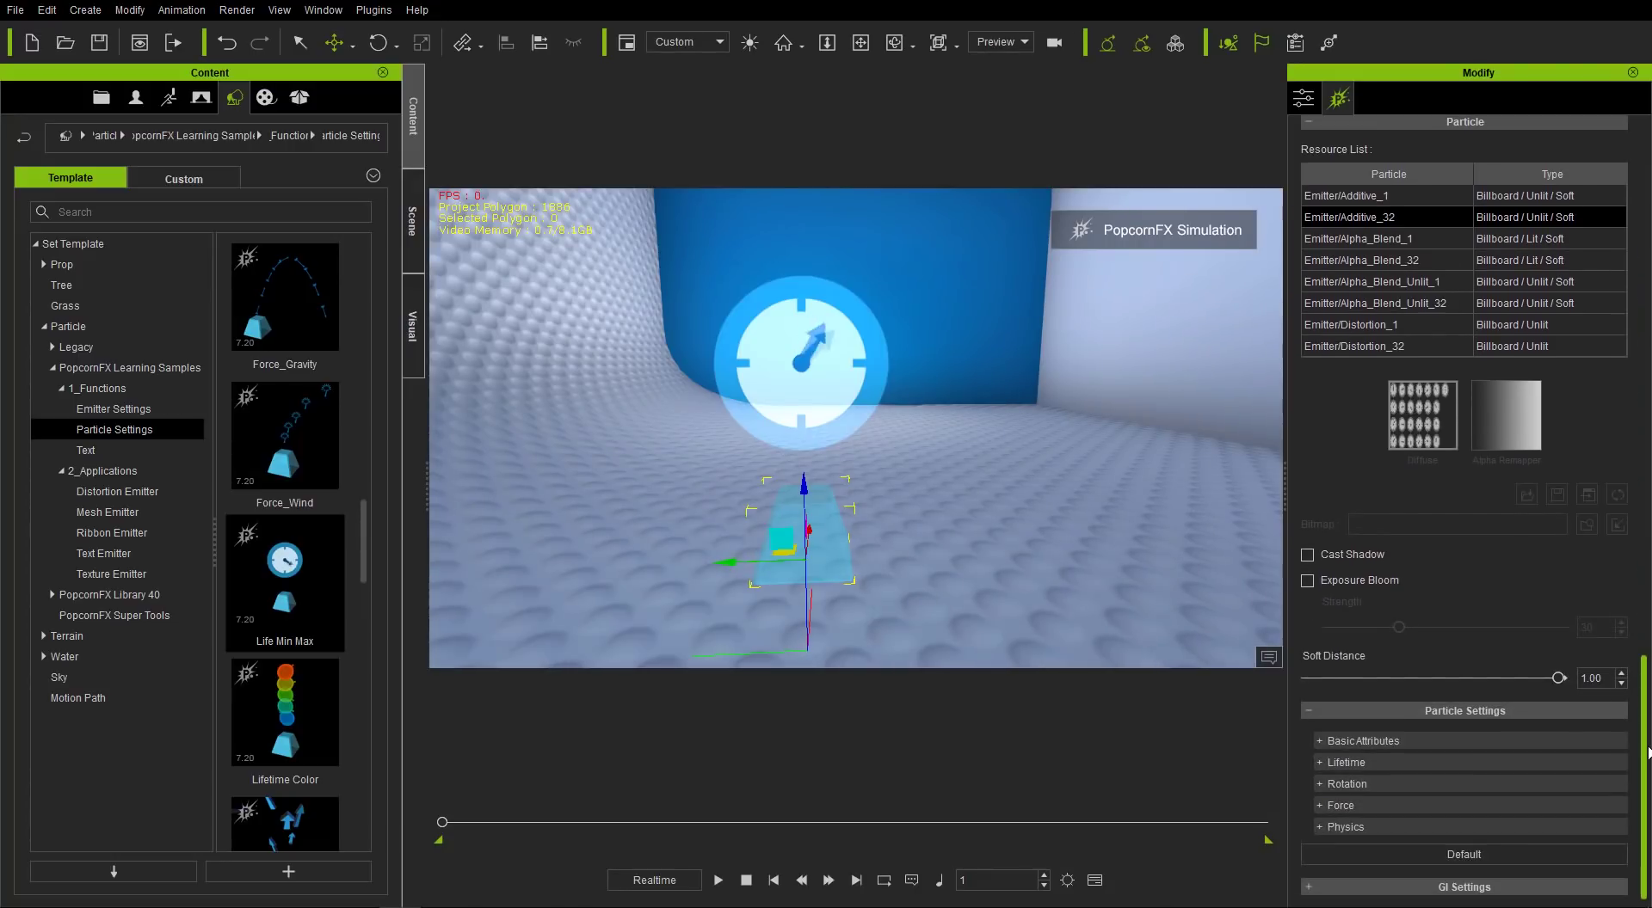
click(1380, 741)
scroll(1395, 731, down, 3)
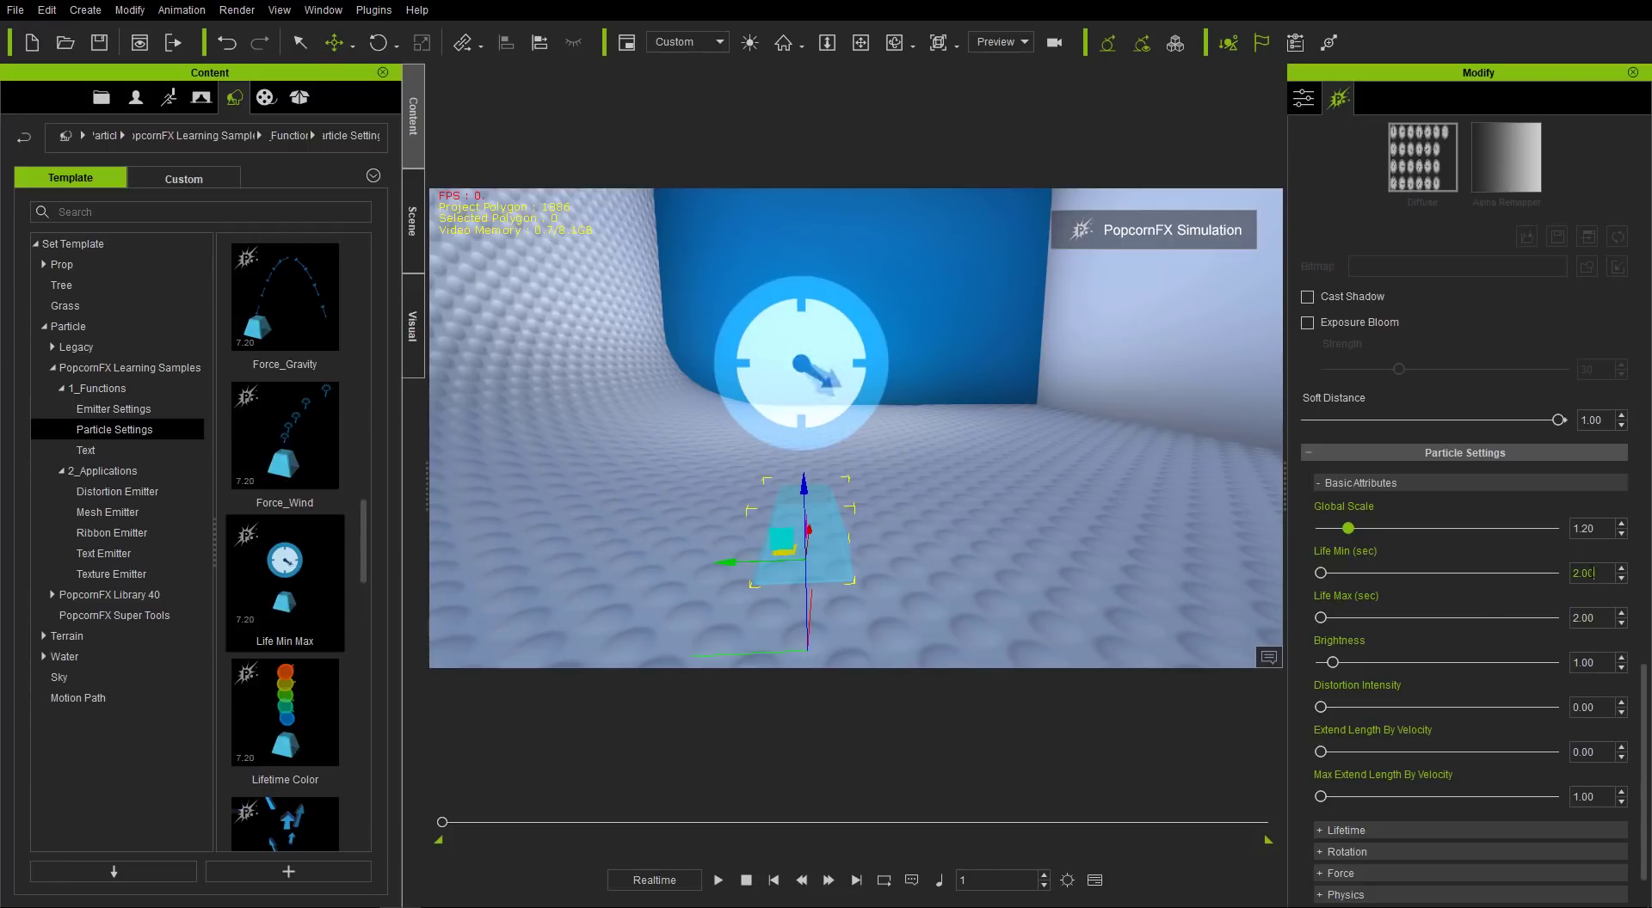
double_click(1607, 617)
key(Return)
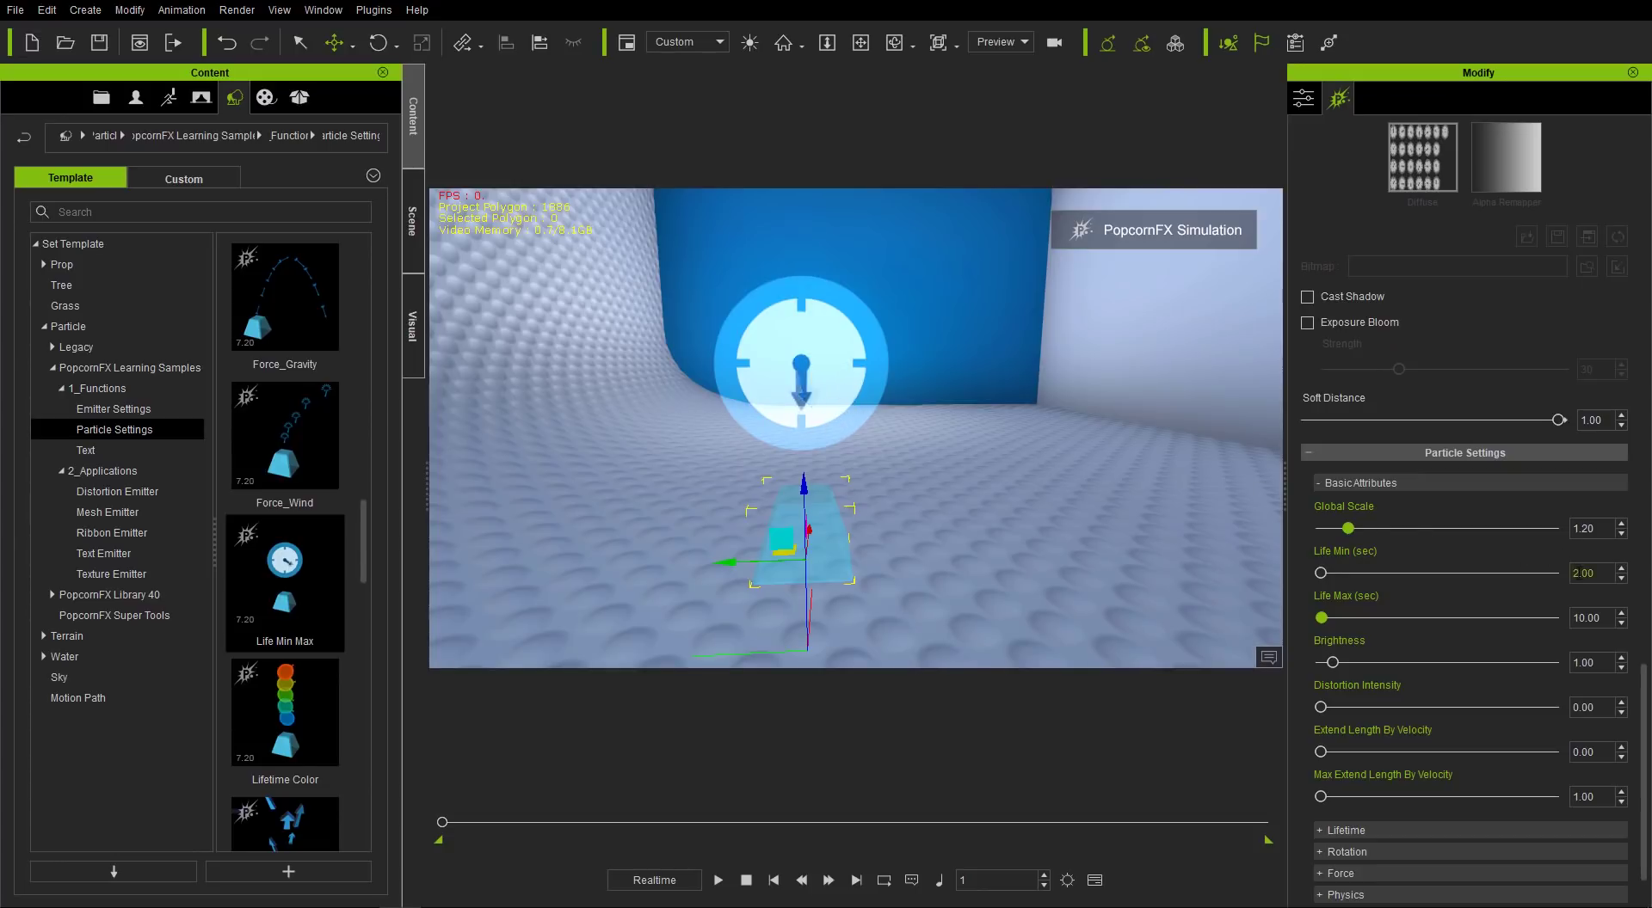
- Try setting the clock particle's Life Min to 10 seconds
drag(1583, 569, 1524, 557)
text(10)
key(Return)
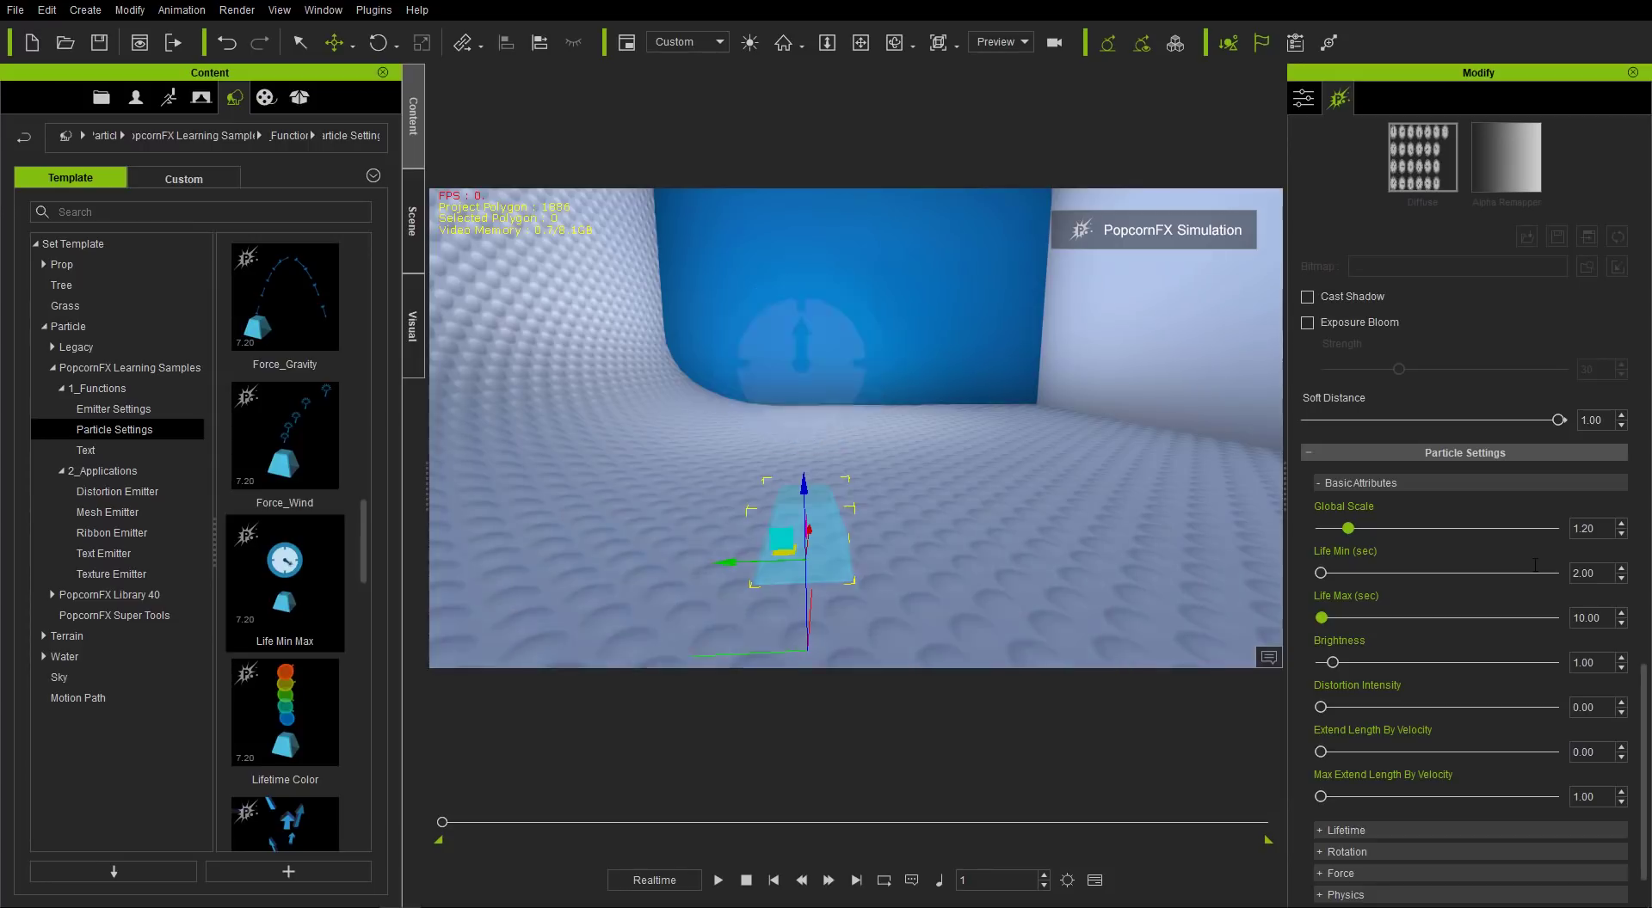
- Set the Life Min Max emitter's Quota to 7 in the Emitter Settings
drag(1637, 727, 1647, 369)
scroll(1462, 507, down, 2)
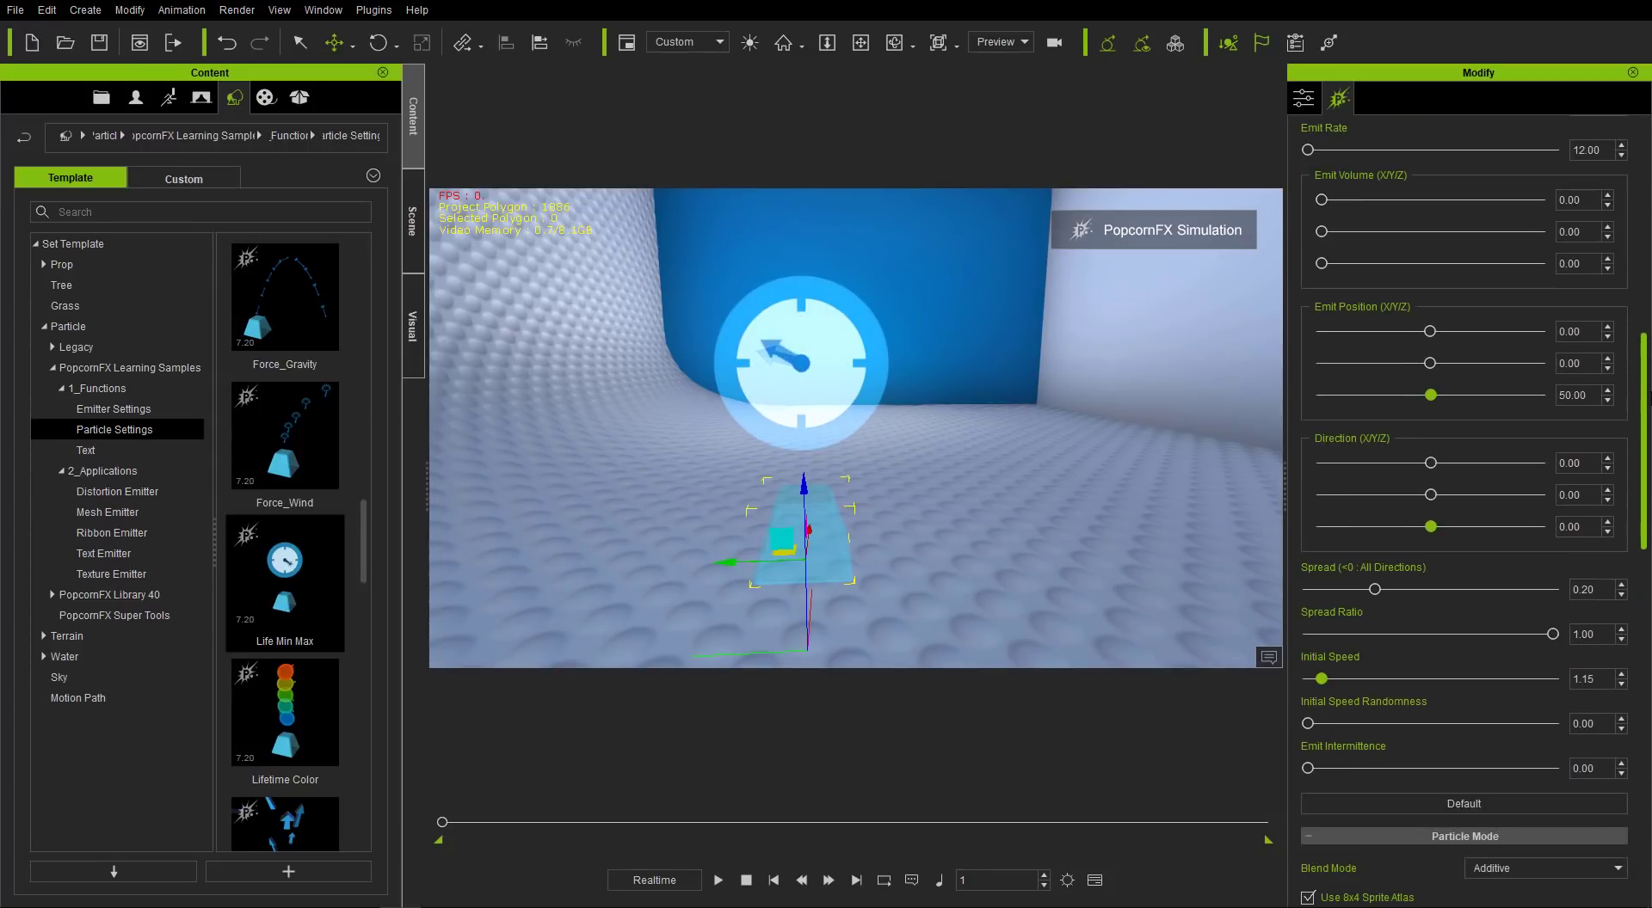
scroll(1600, 444, up, 6)
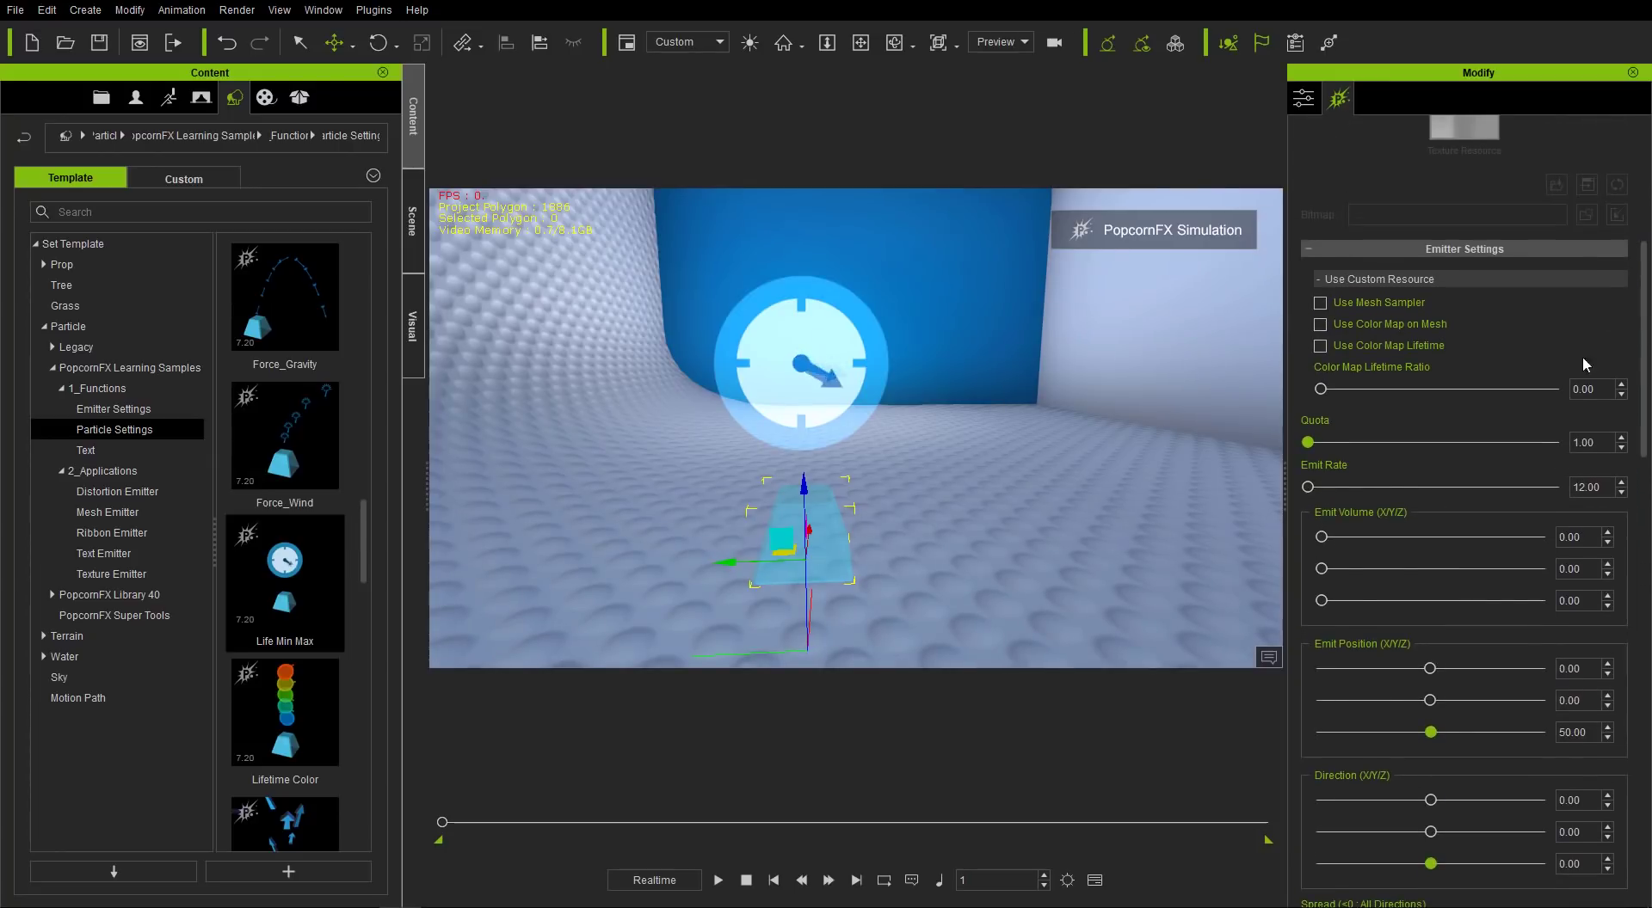
double_click(1576, 442)
text(7)
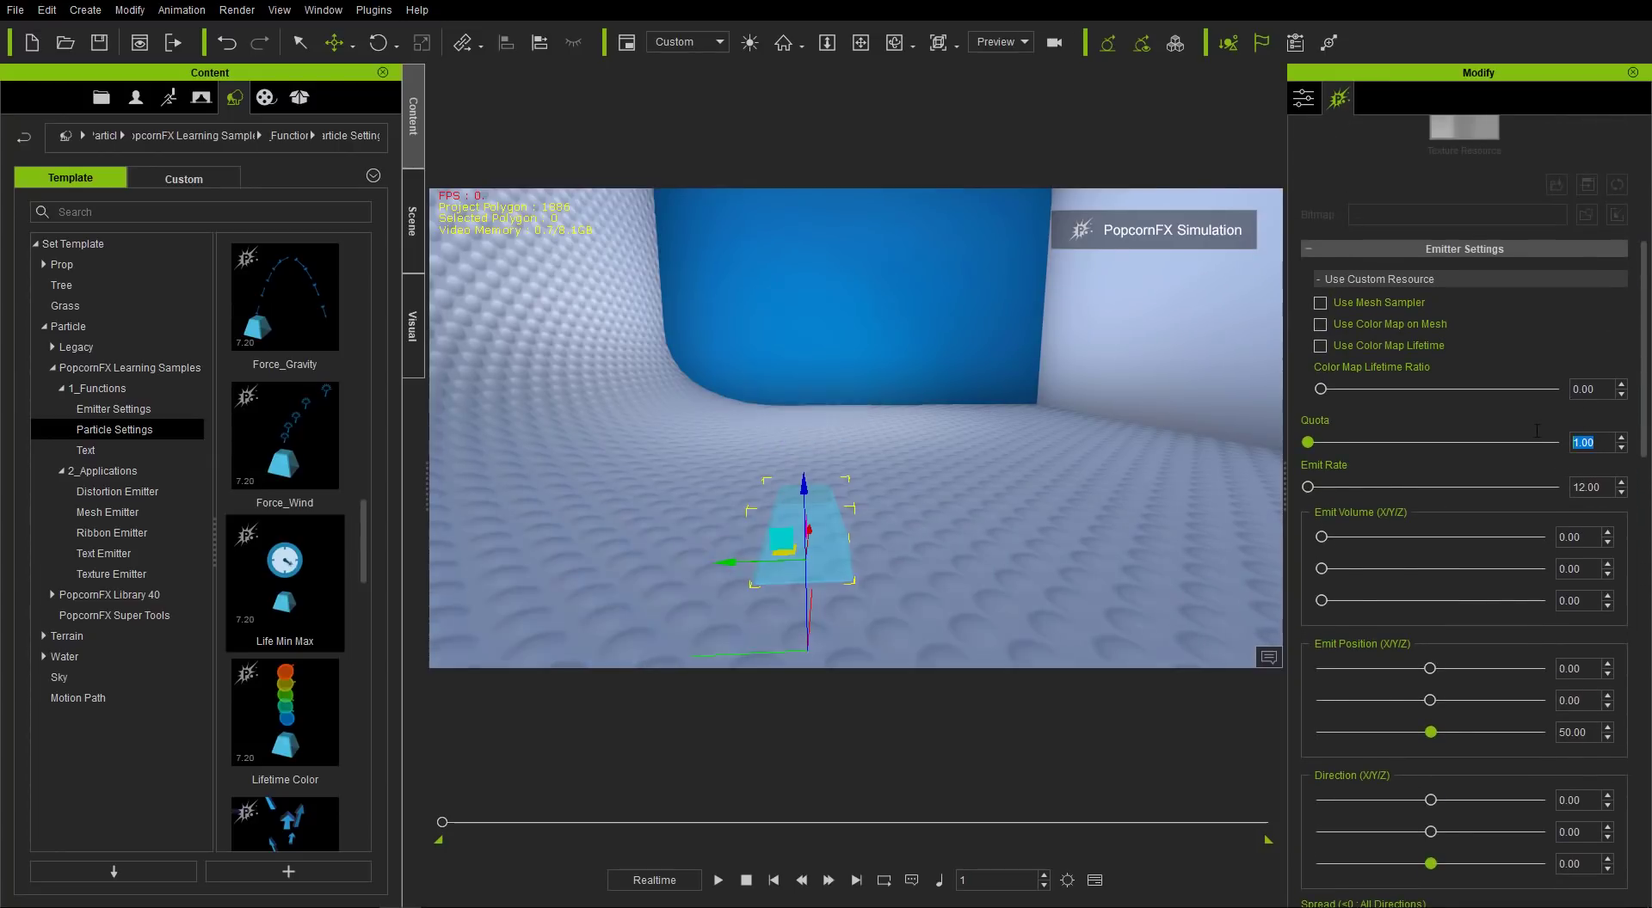
key(Return)
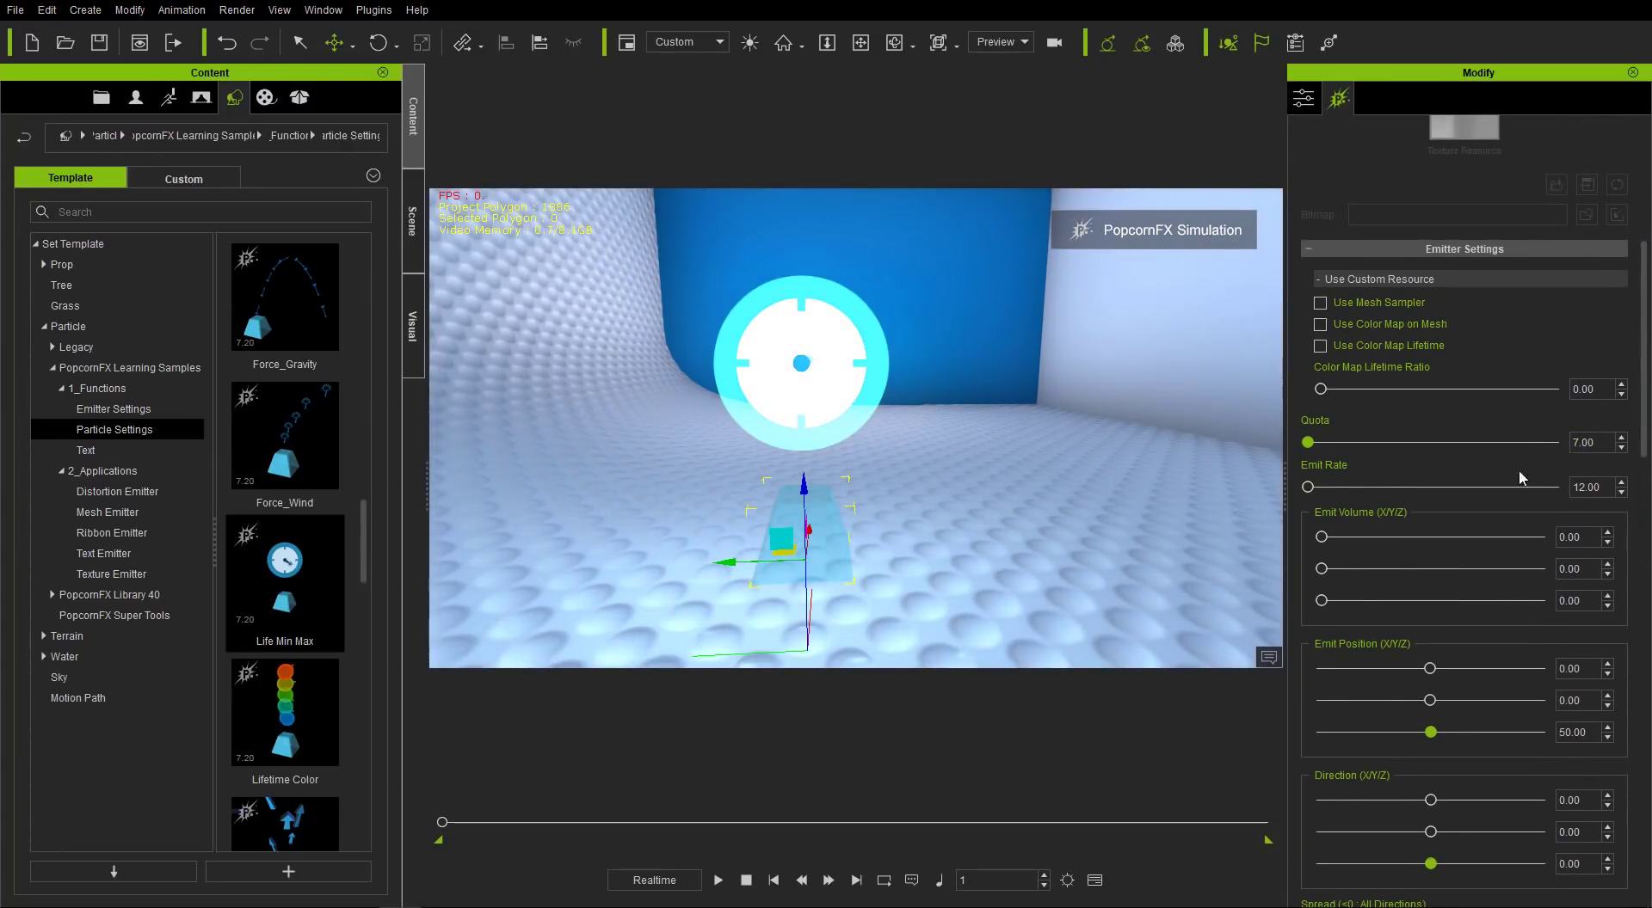
- Set the Y and Z Emit Volume of the clock emitter to 100 each
double_click(1588, 570)
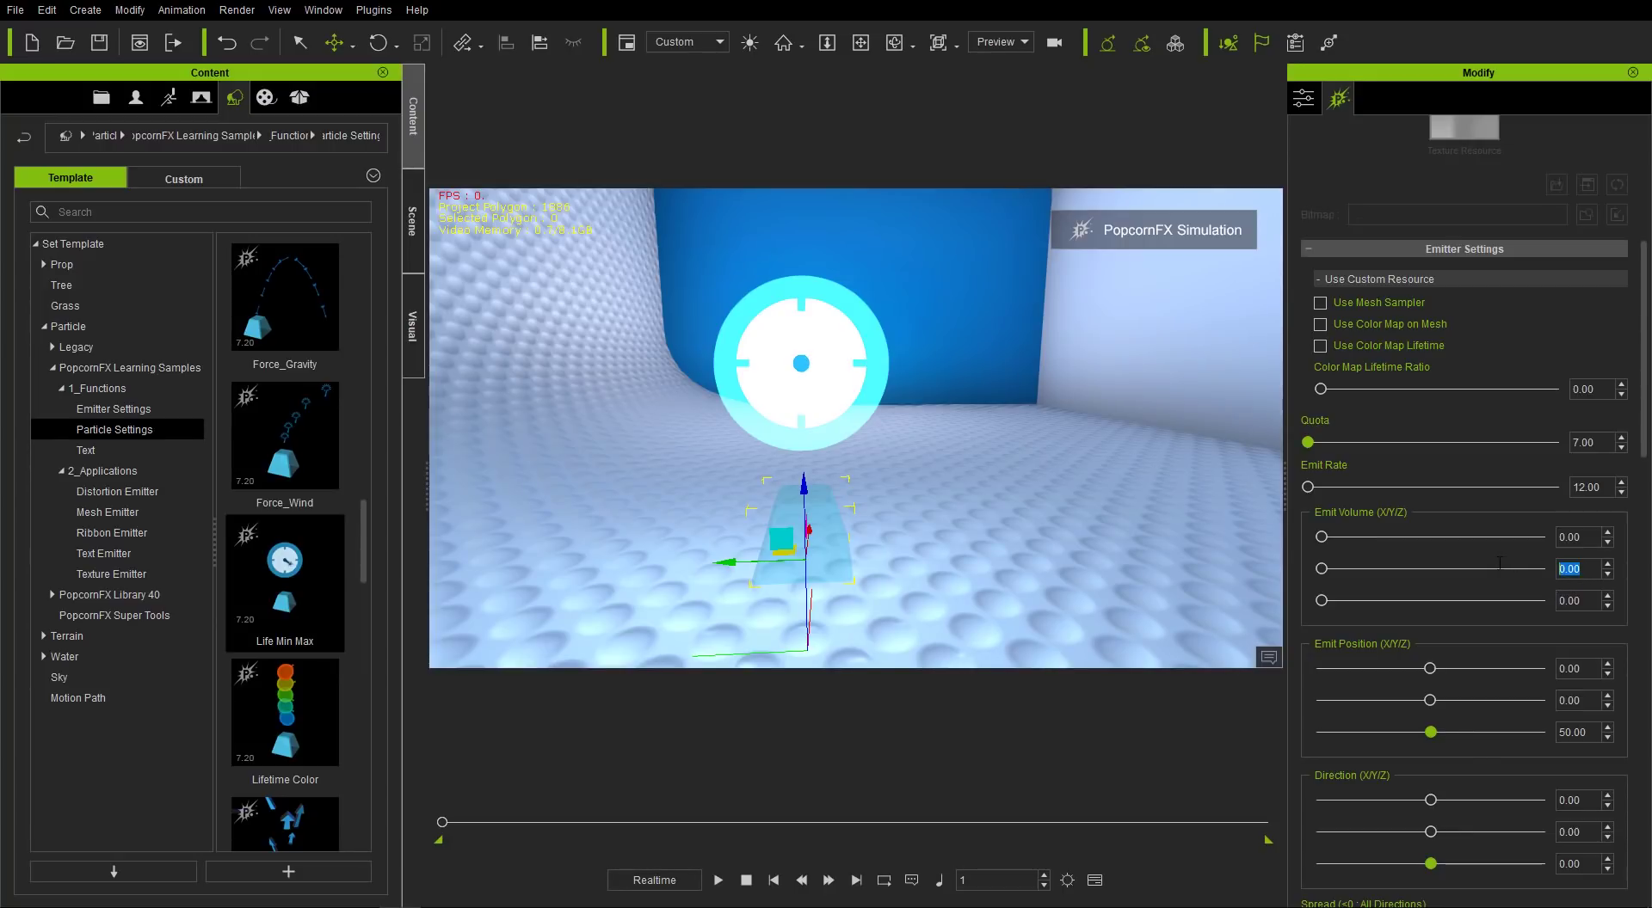
text(100)
key(Return)
click(1581, 601)
text(100)
key(Return)
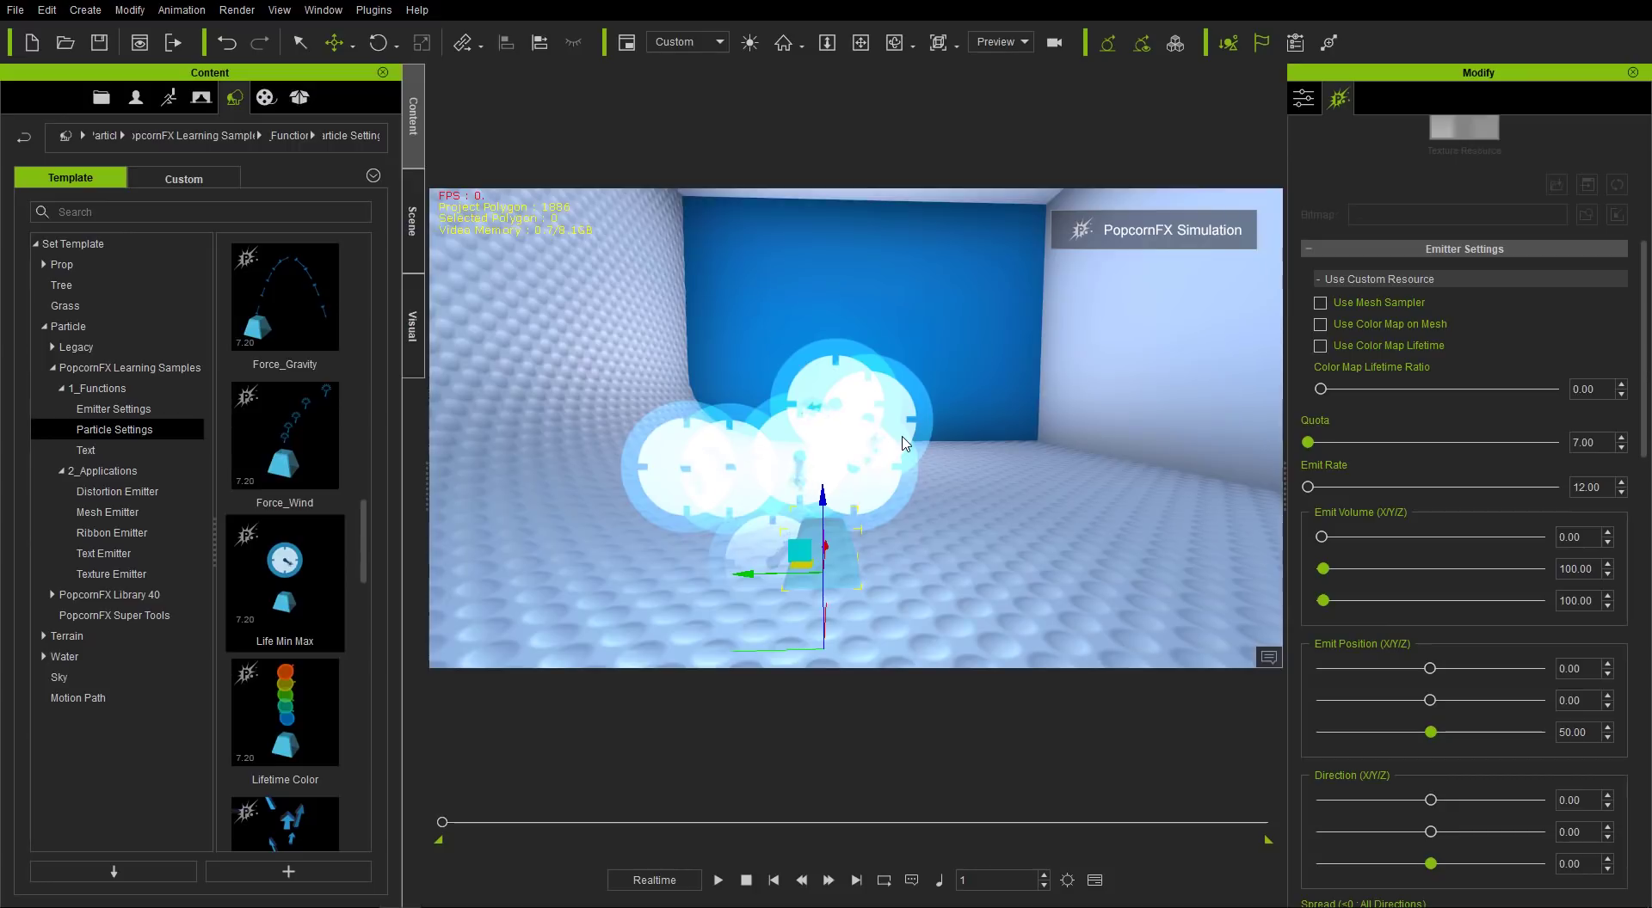
- Widen the clock emitter's Emit Volume to 200 in both Y and Z
click(1575, 570)
text(200)
key(Tab)
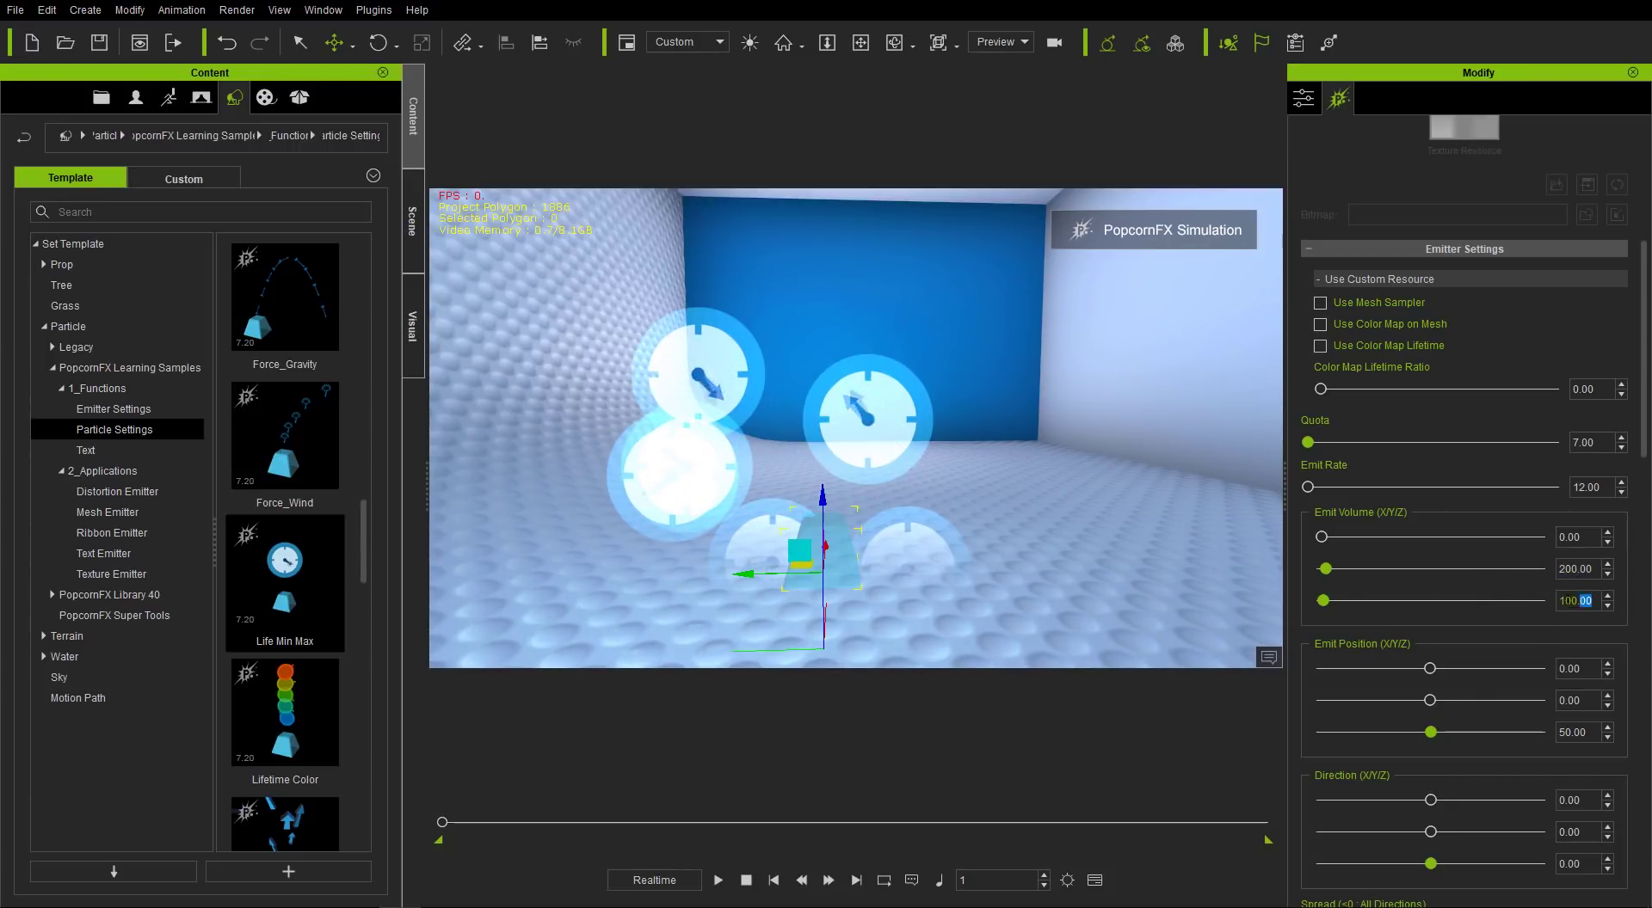
text(200)
key(Return)
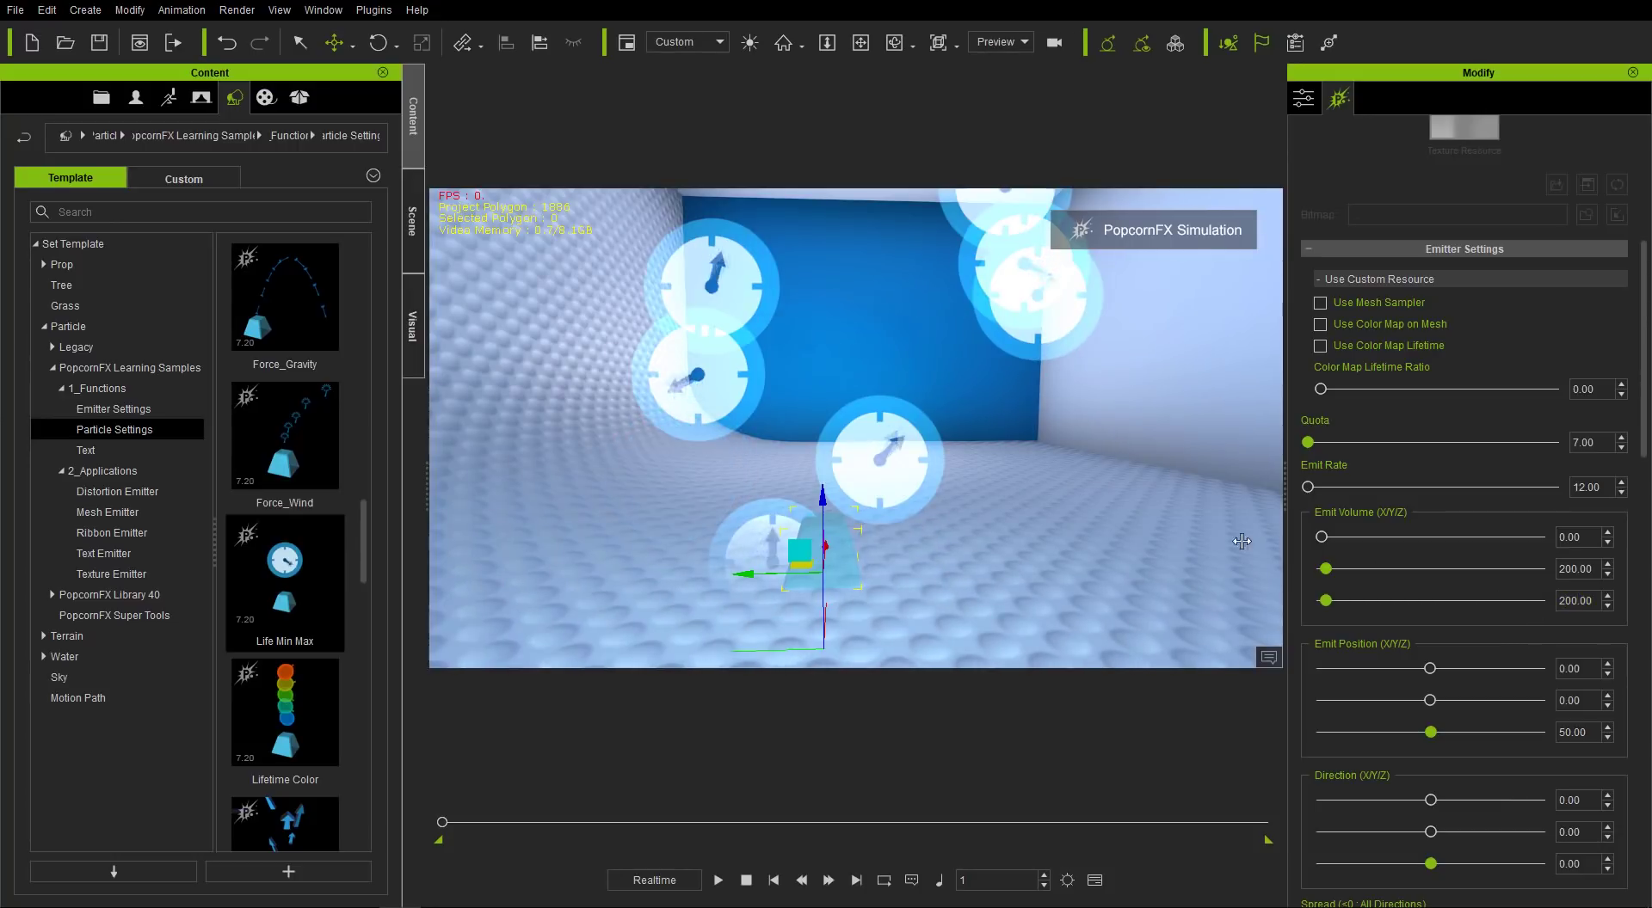
middle_drag(938, 460, 901, 485)
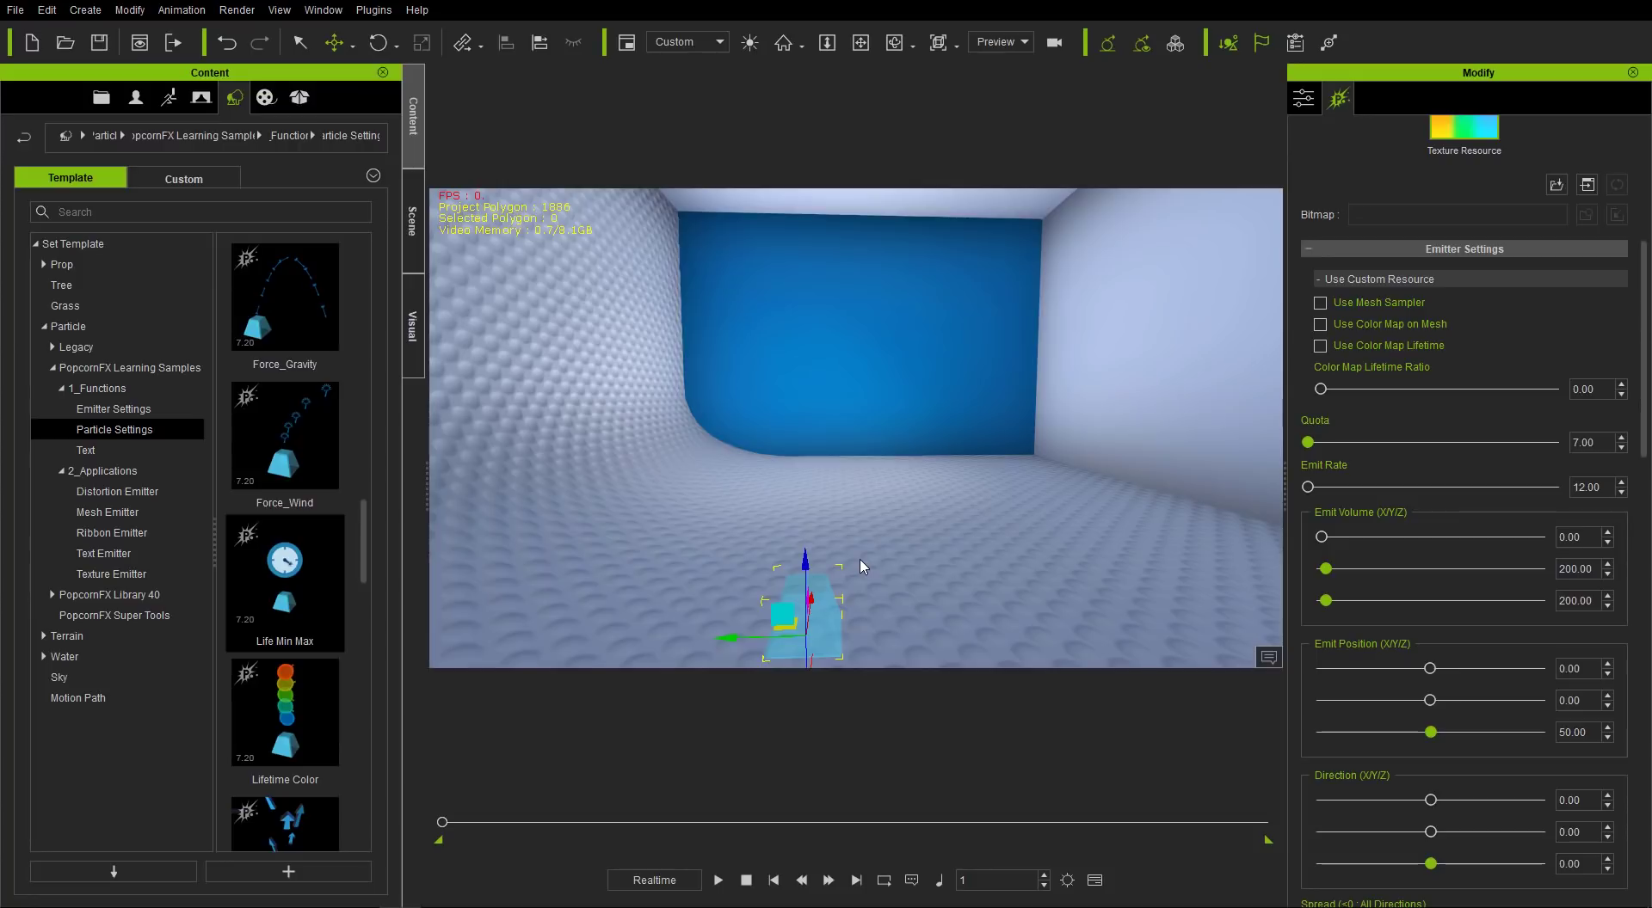
- Replace the Life Min Max emitter with the Tetris sample from the Texture Emitter applications
key(Delete)
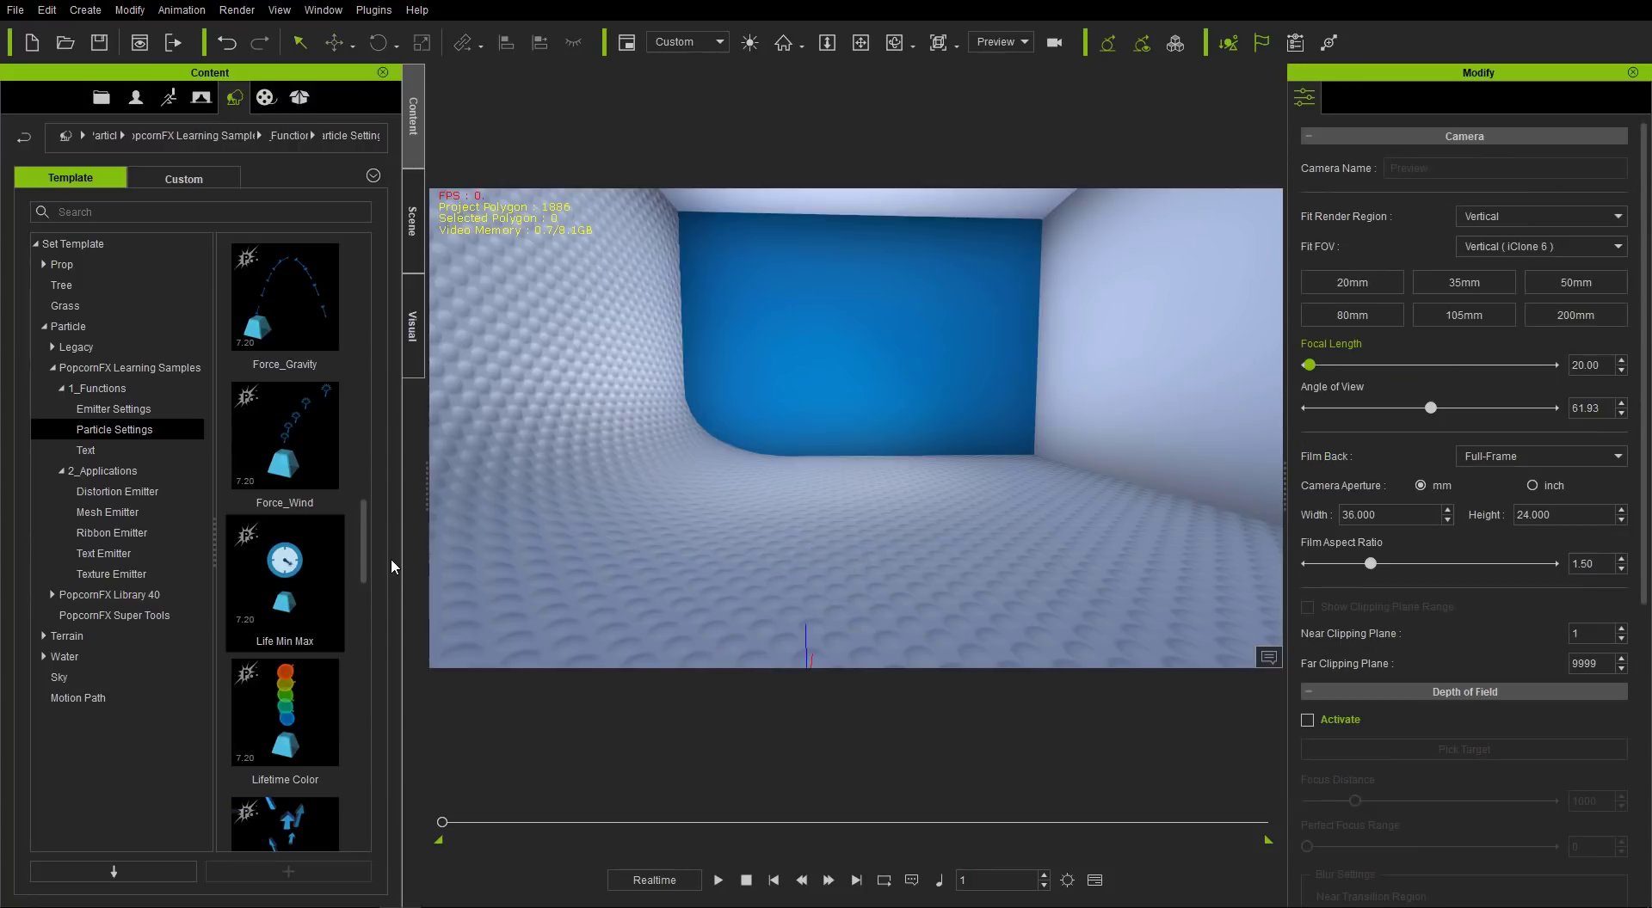
click(126, 582)
drag(368, 476, 375, 783)
double_click(313, 599)
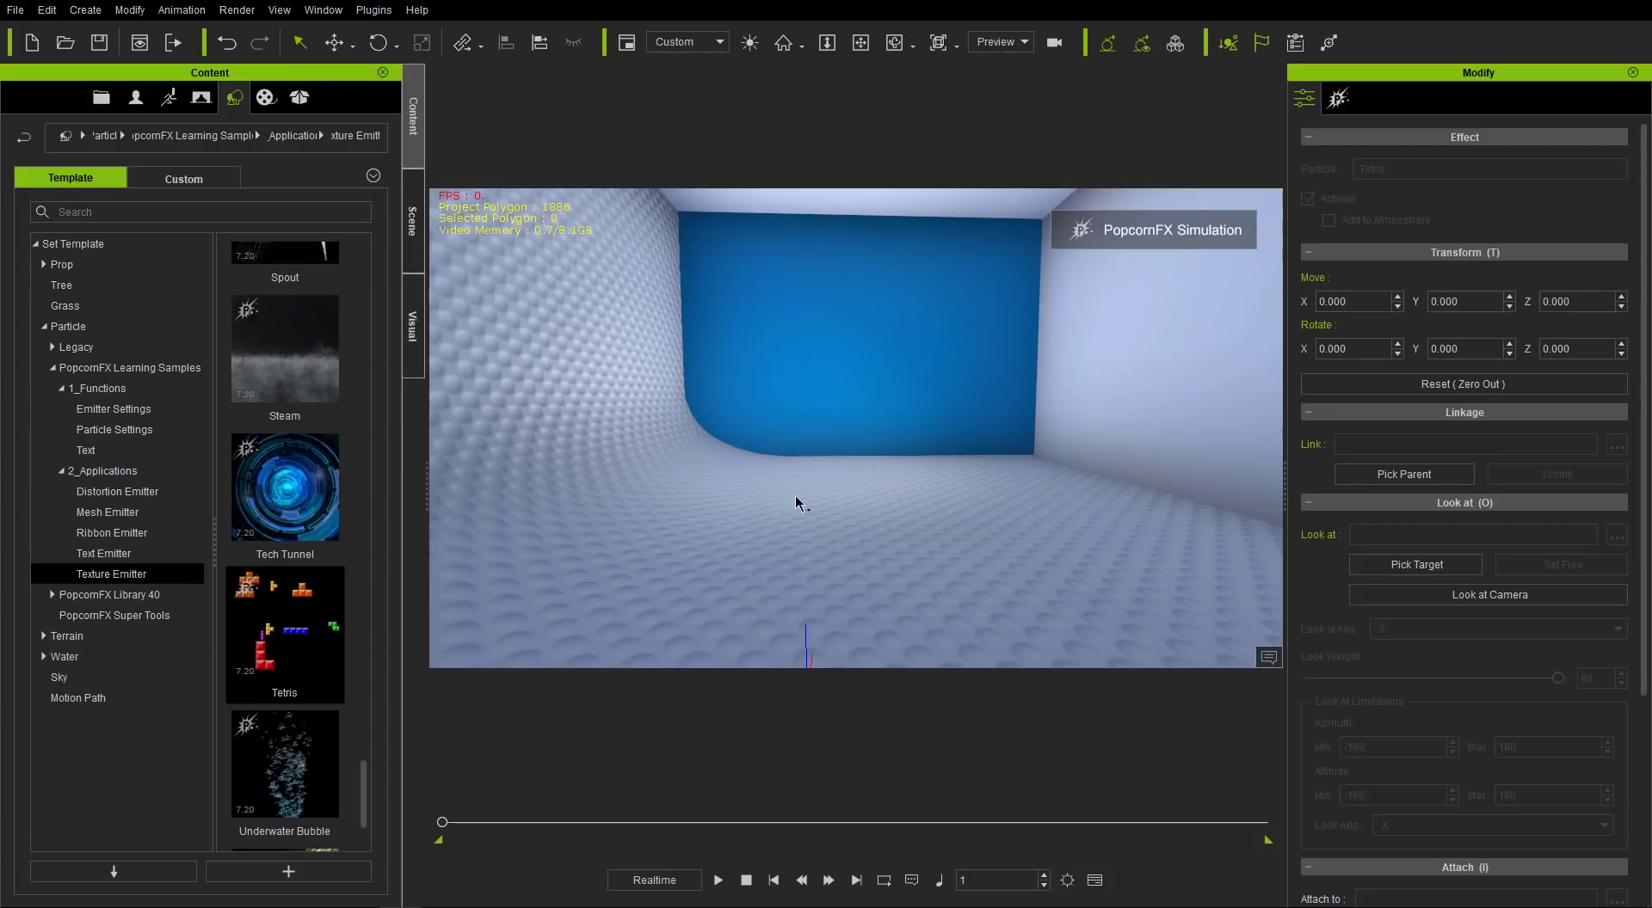
right_drag(833, 565, 838, 529)
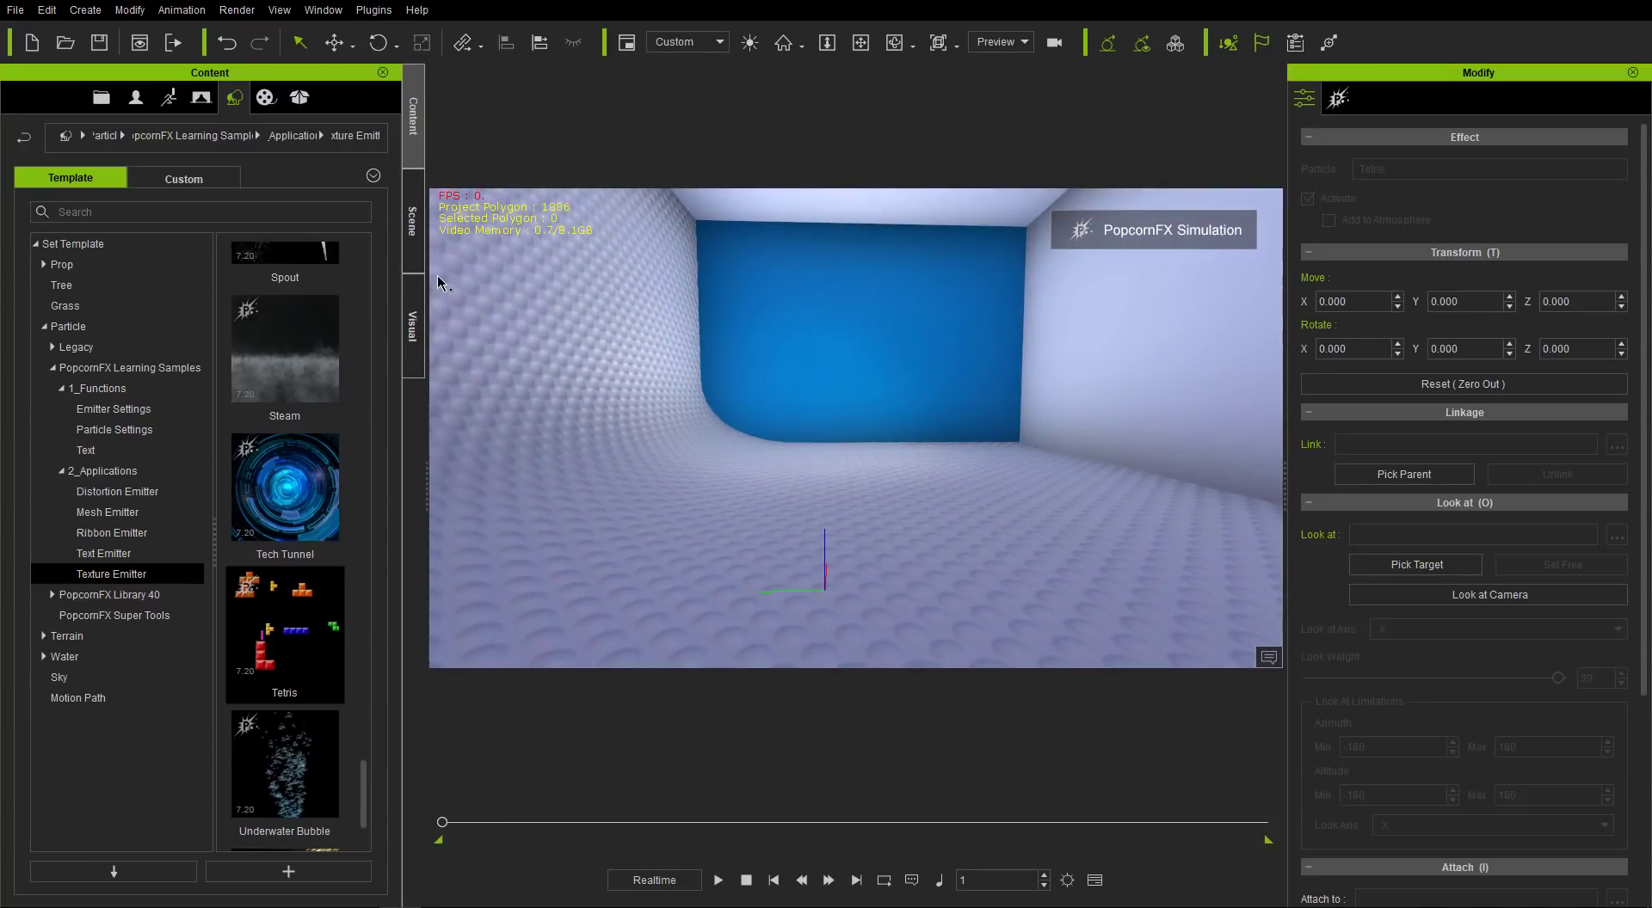
- Turn off the Dir Light and the Spotlight in the scene list to darken the set
click(412, 272)
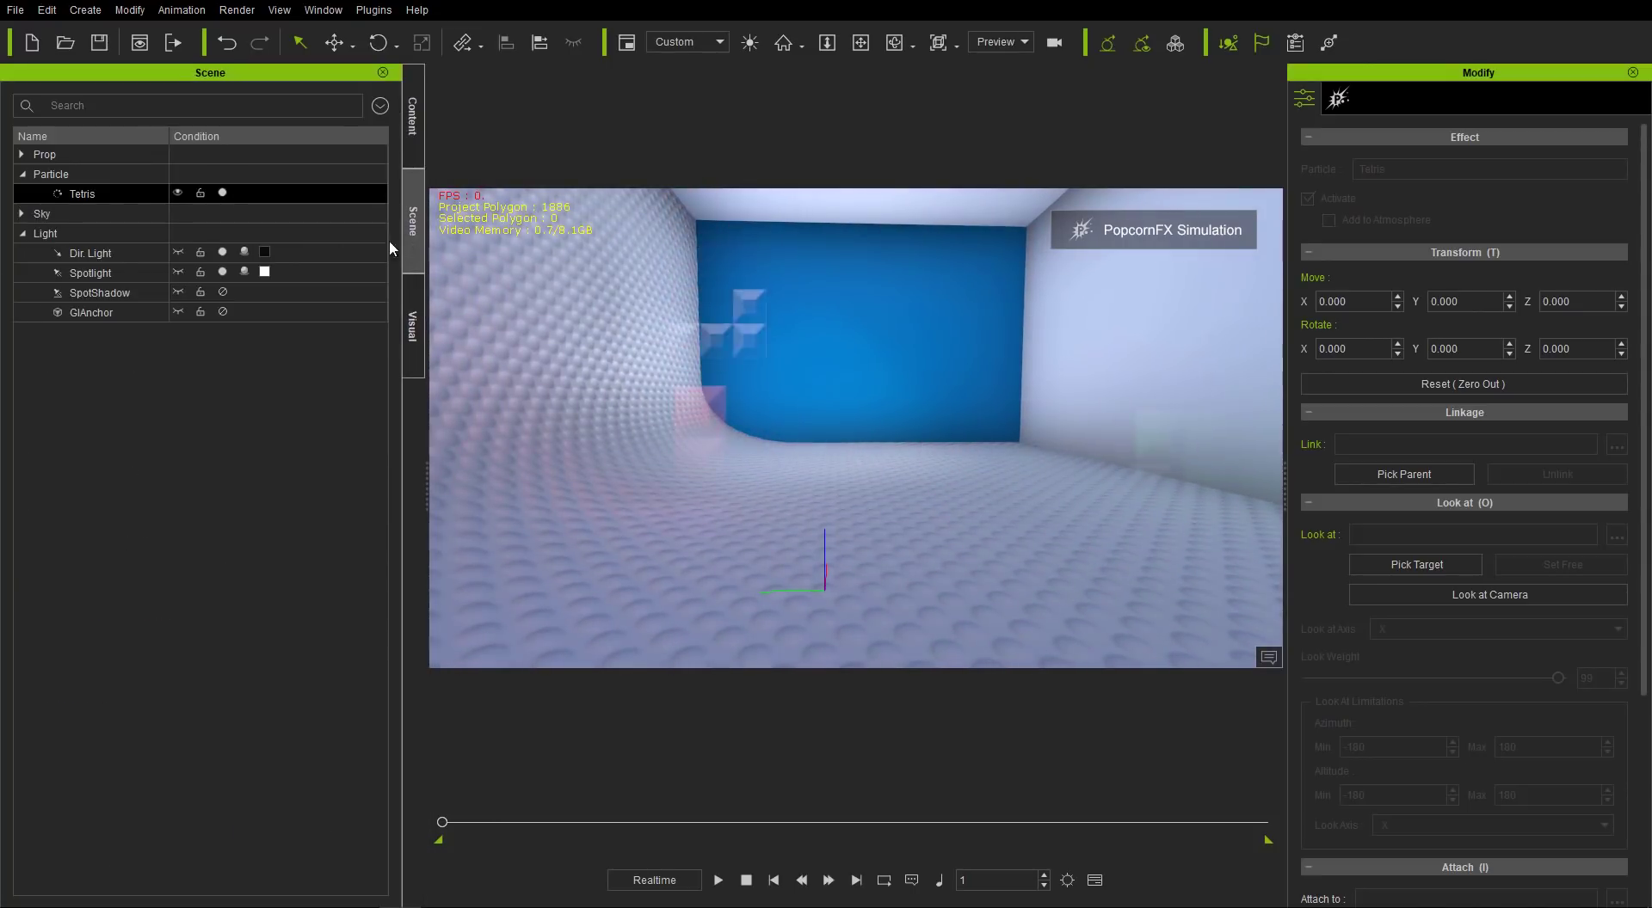
click(121, 253)
click(222, 272)
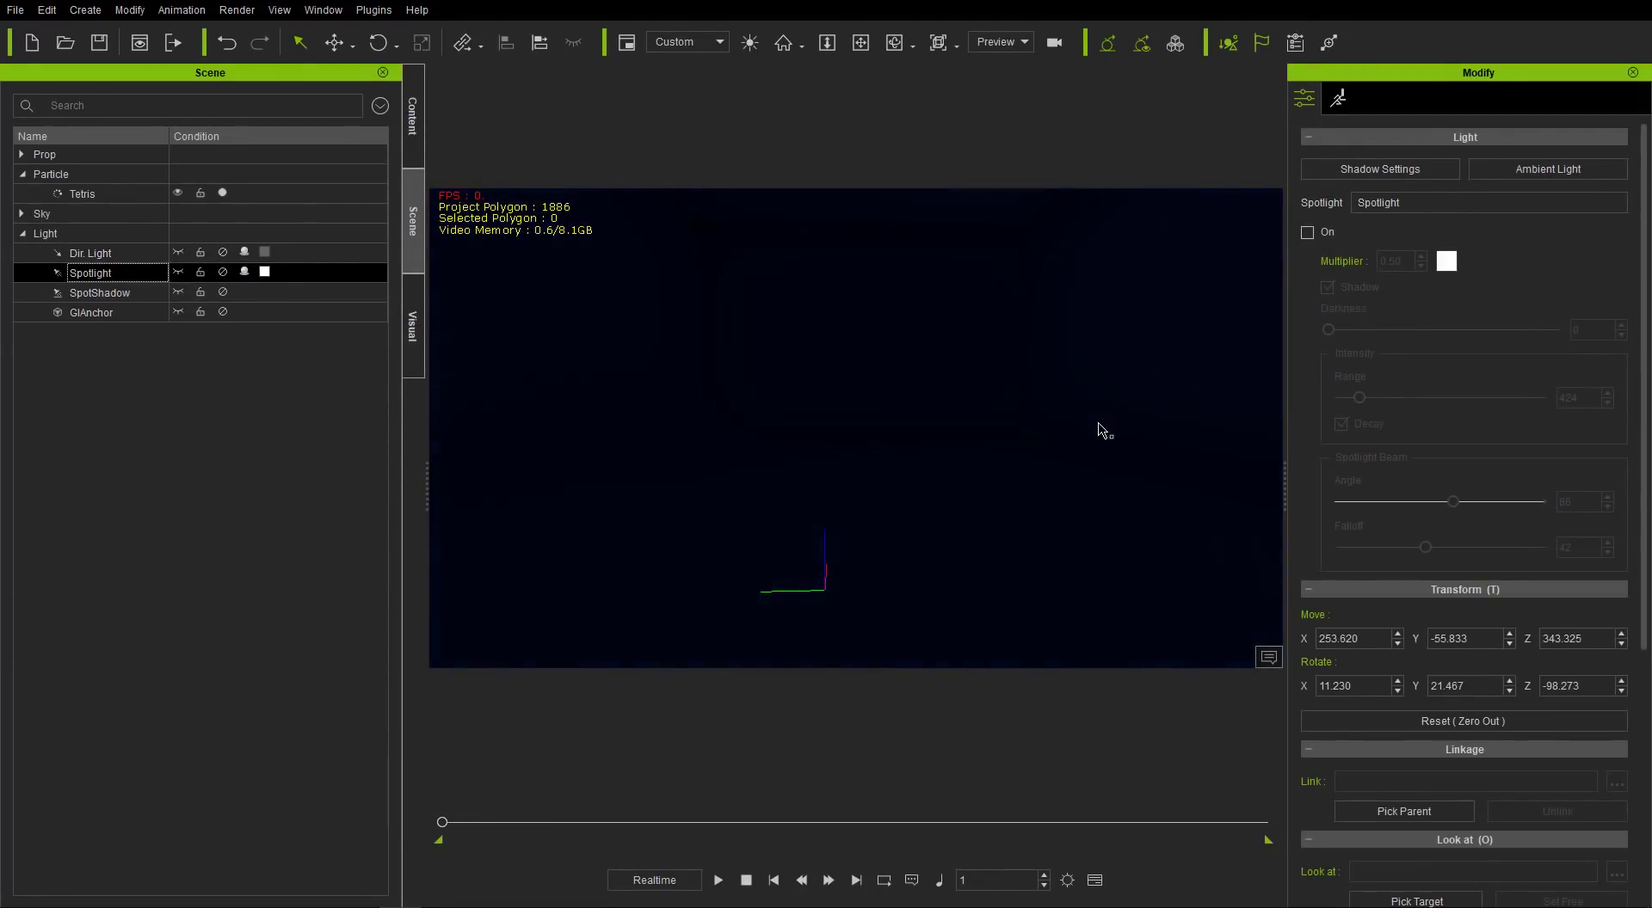
- Turn on Exposure Bloom for the Tetris emitter's Emitter/Additive_1 particle and set its Strength to 52
click(117, 194)
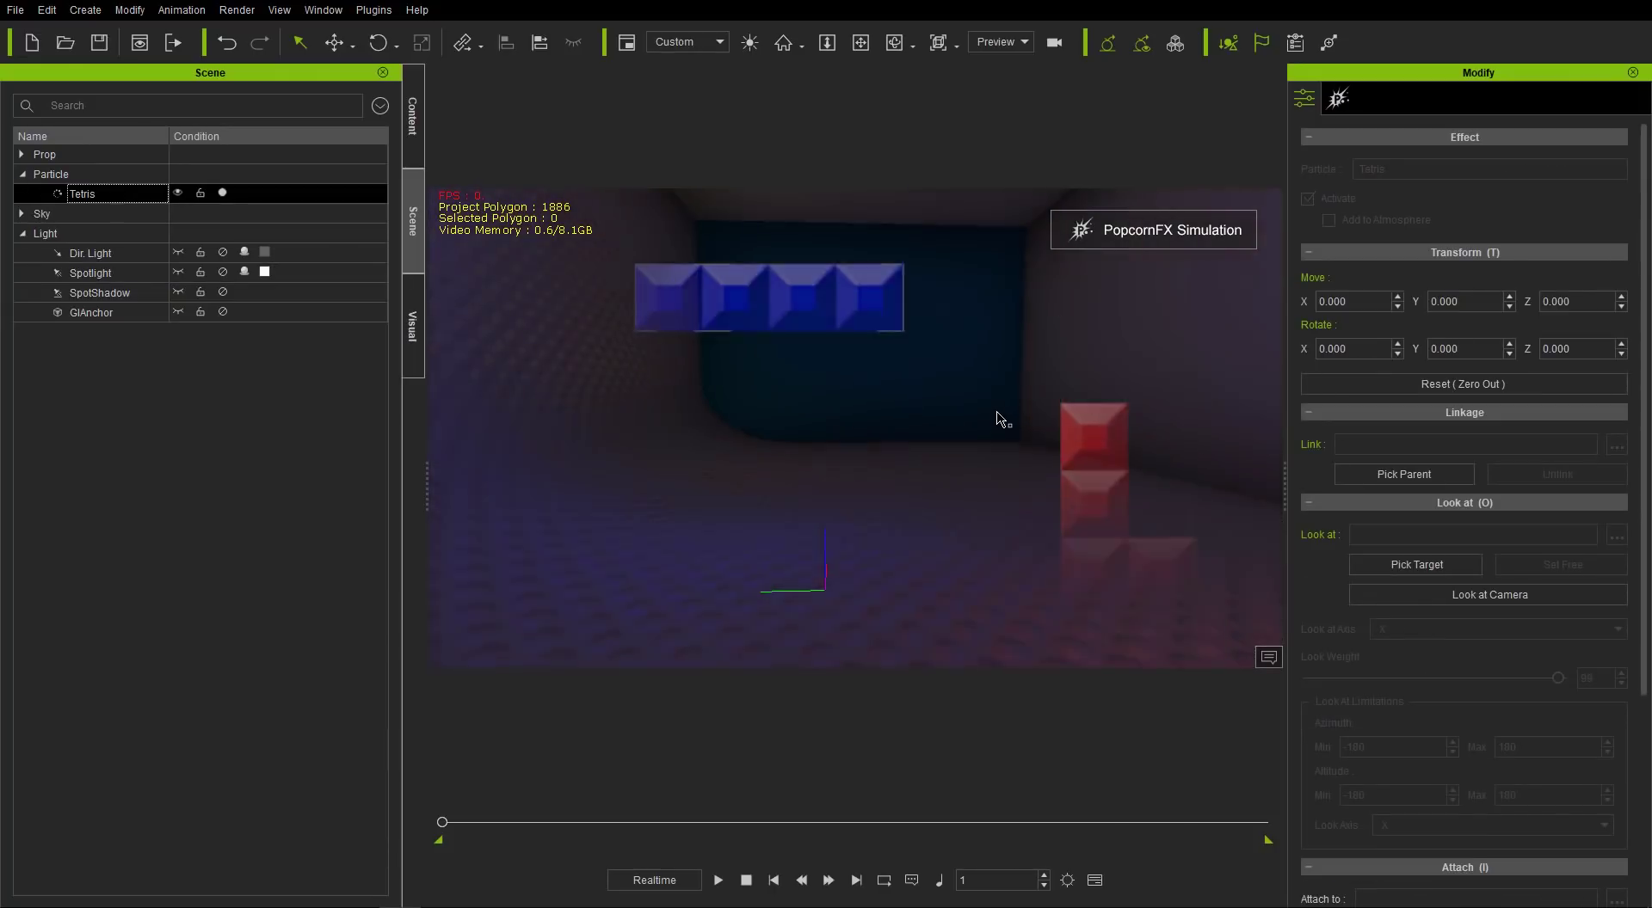
click(1340, 100)
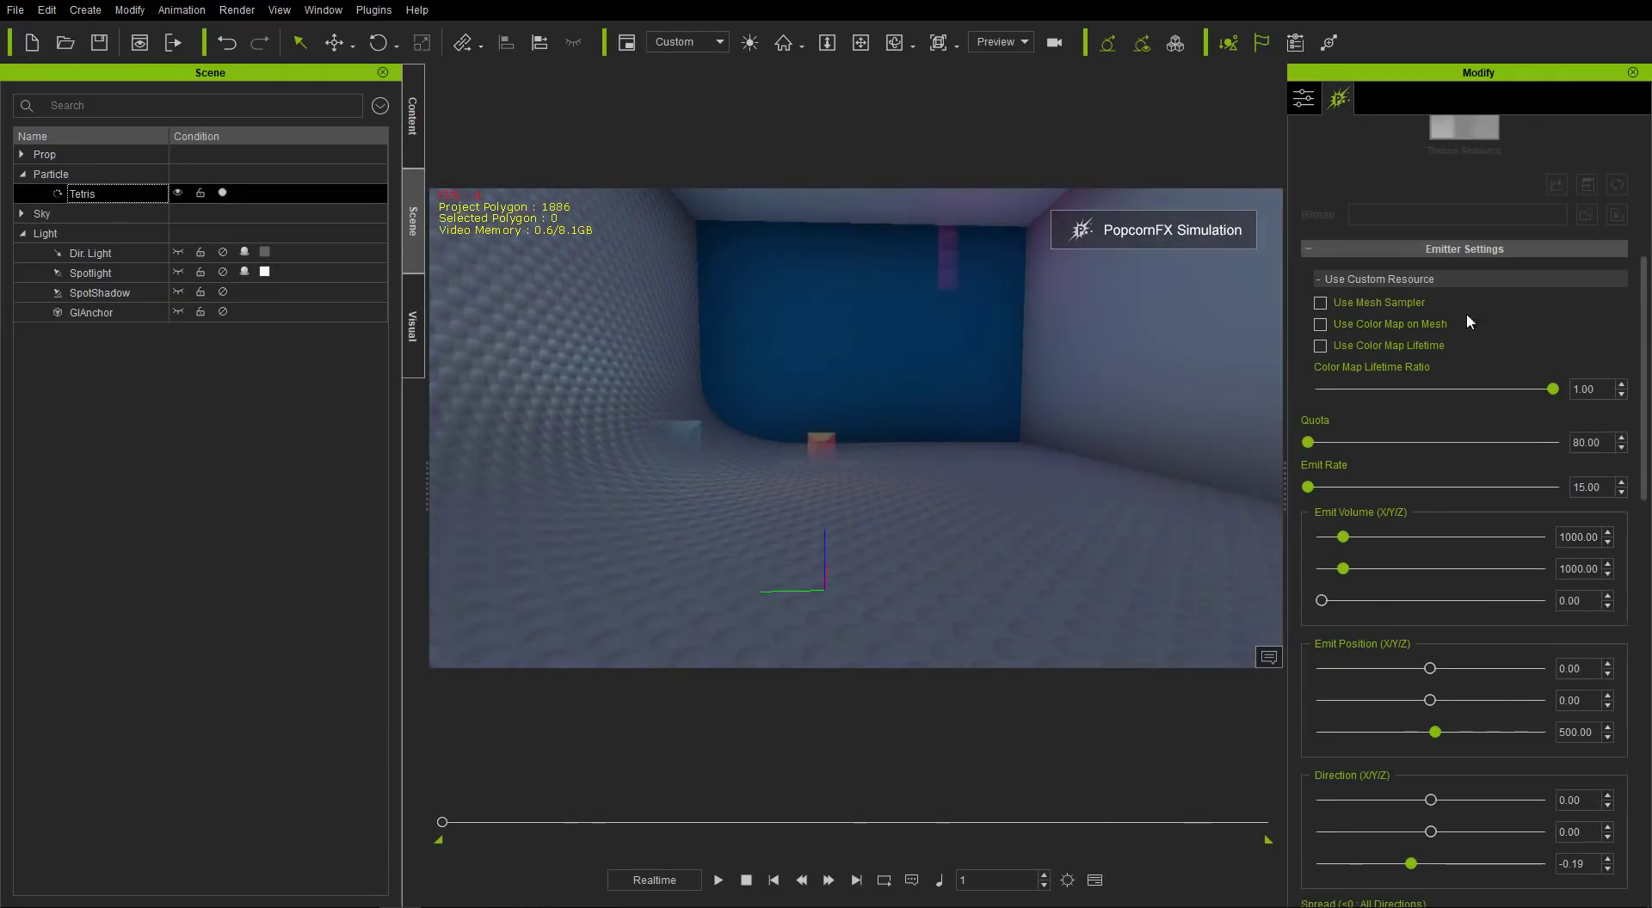
scroll(1619, 742, down, 10)
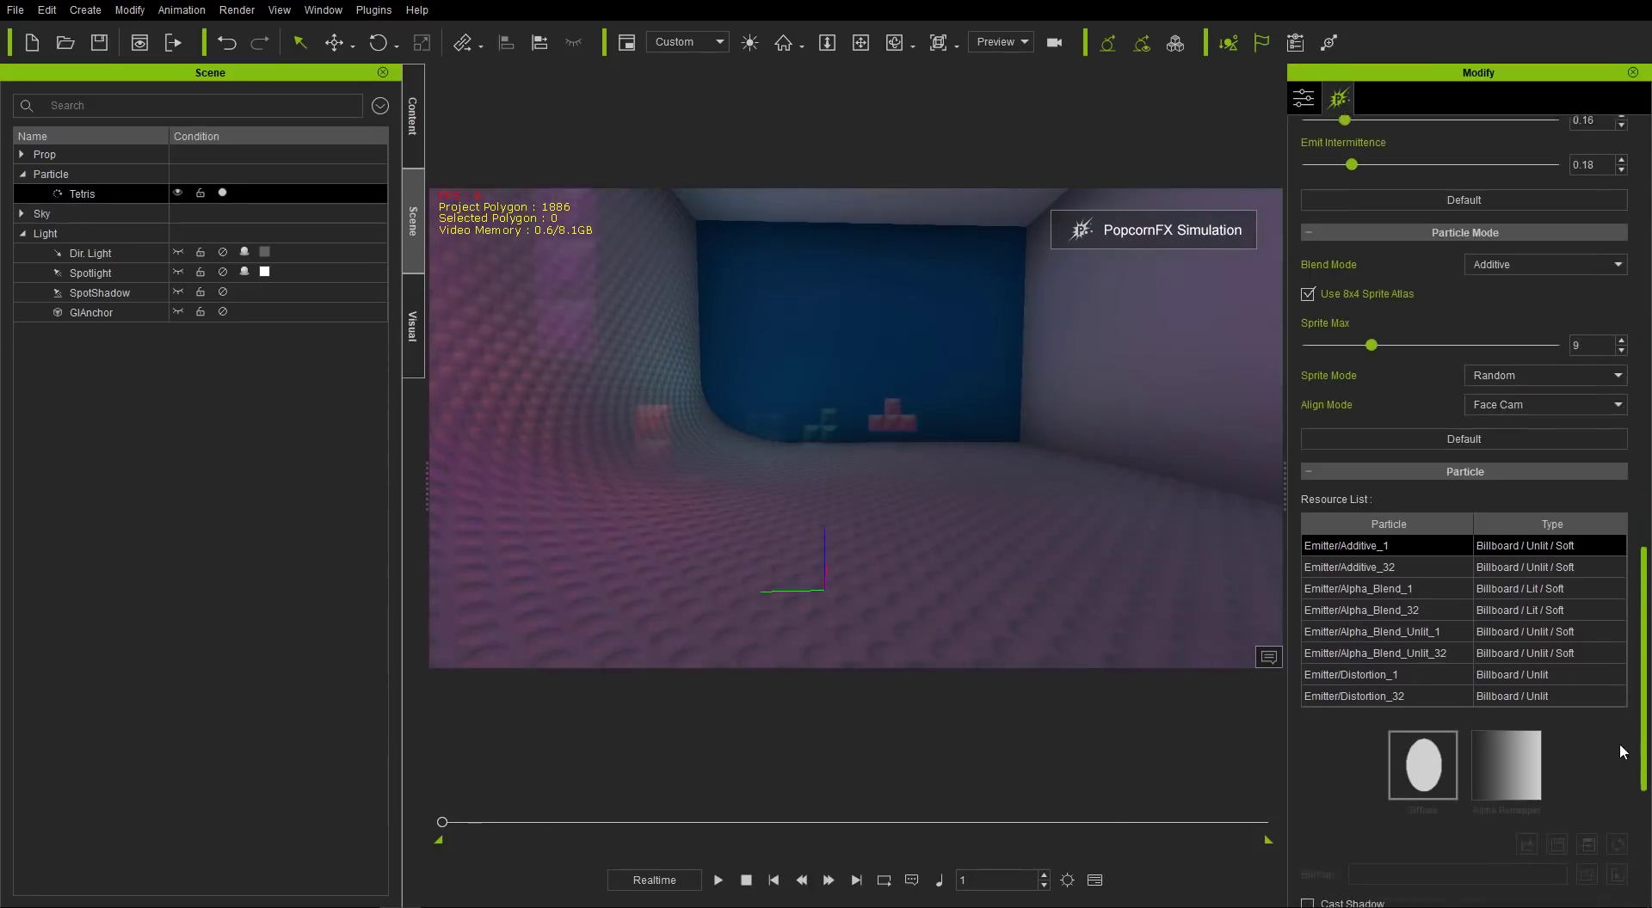
click(1371, 638)
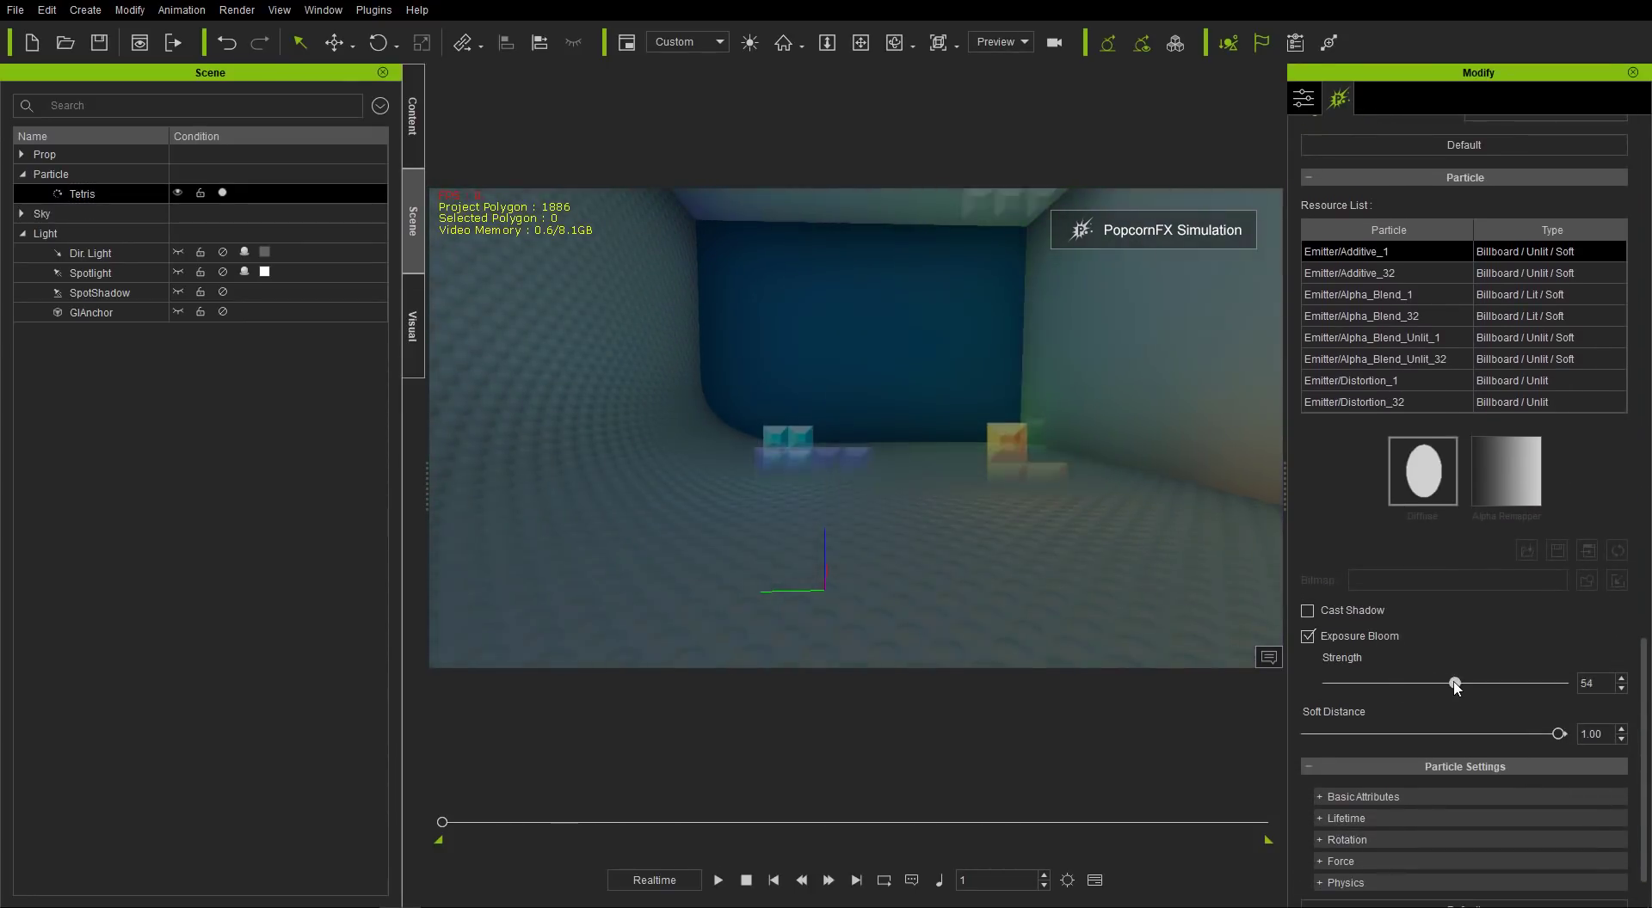
drag(1454, 685, 1459, 687)
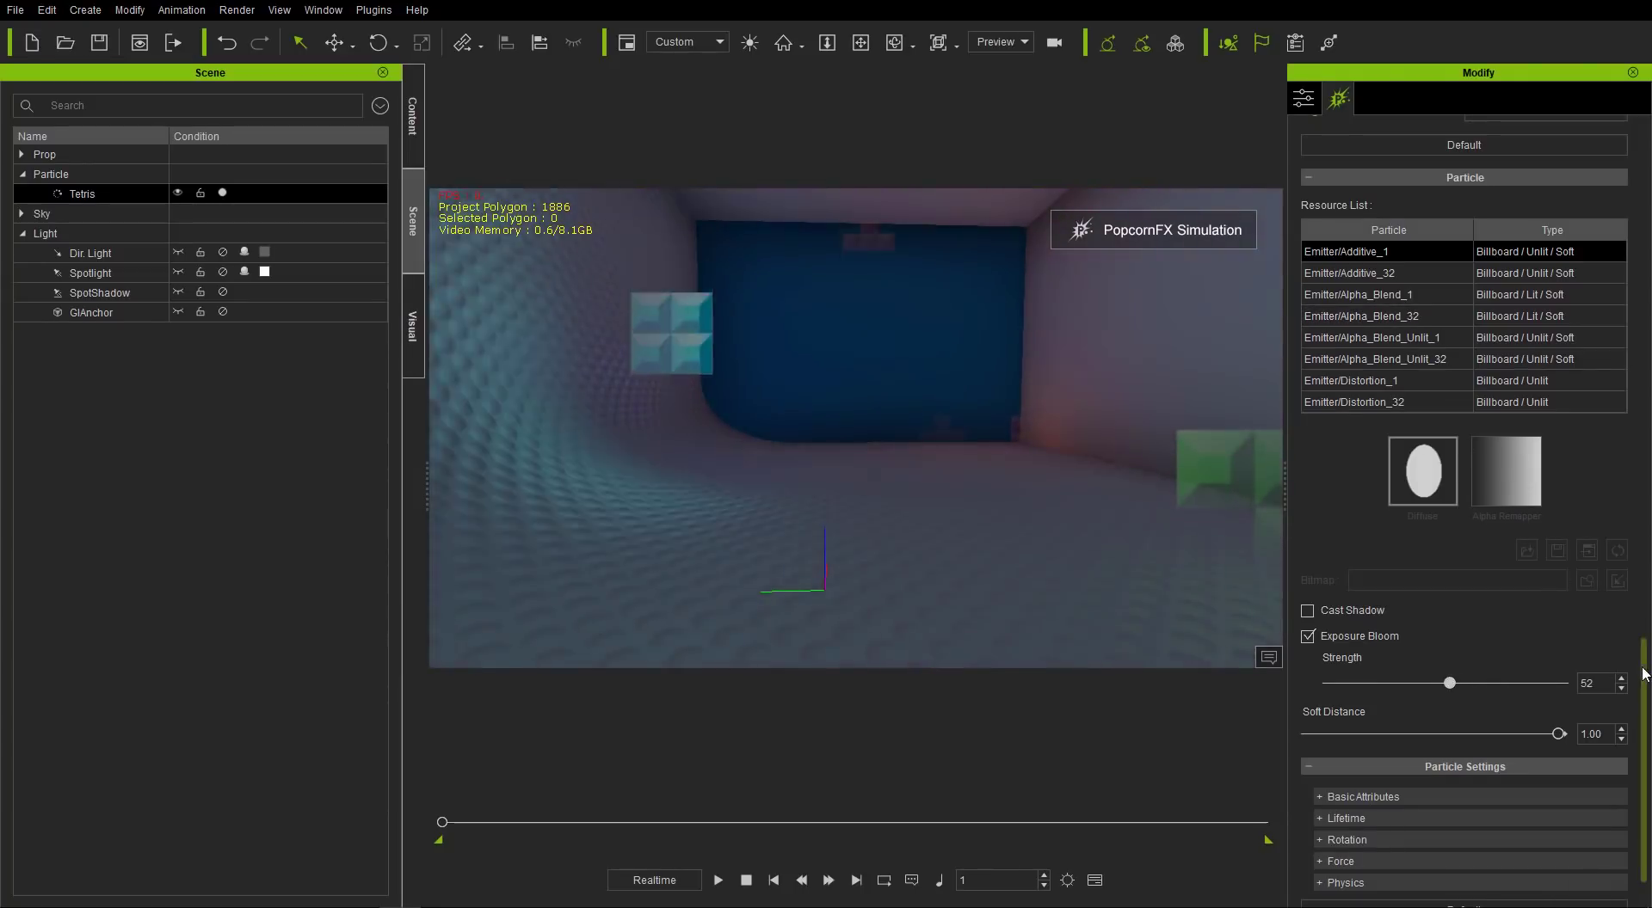
- Select the Emitter/Additive_32 particle resource and open its diffuse sprite texture in Photoshop
scroll(1645, 673, up, 5)
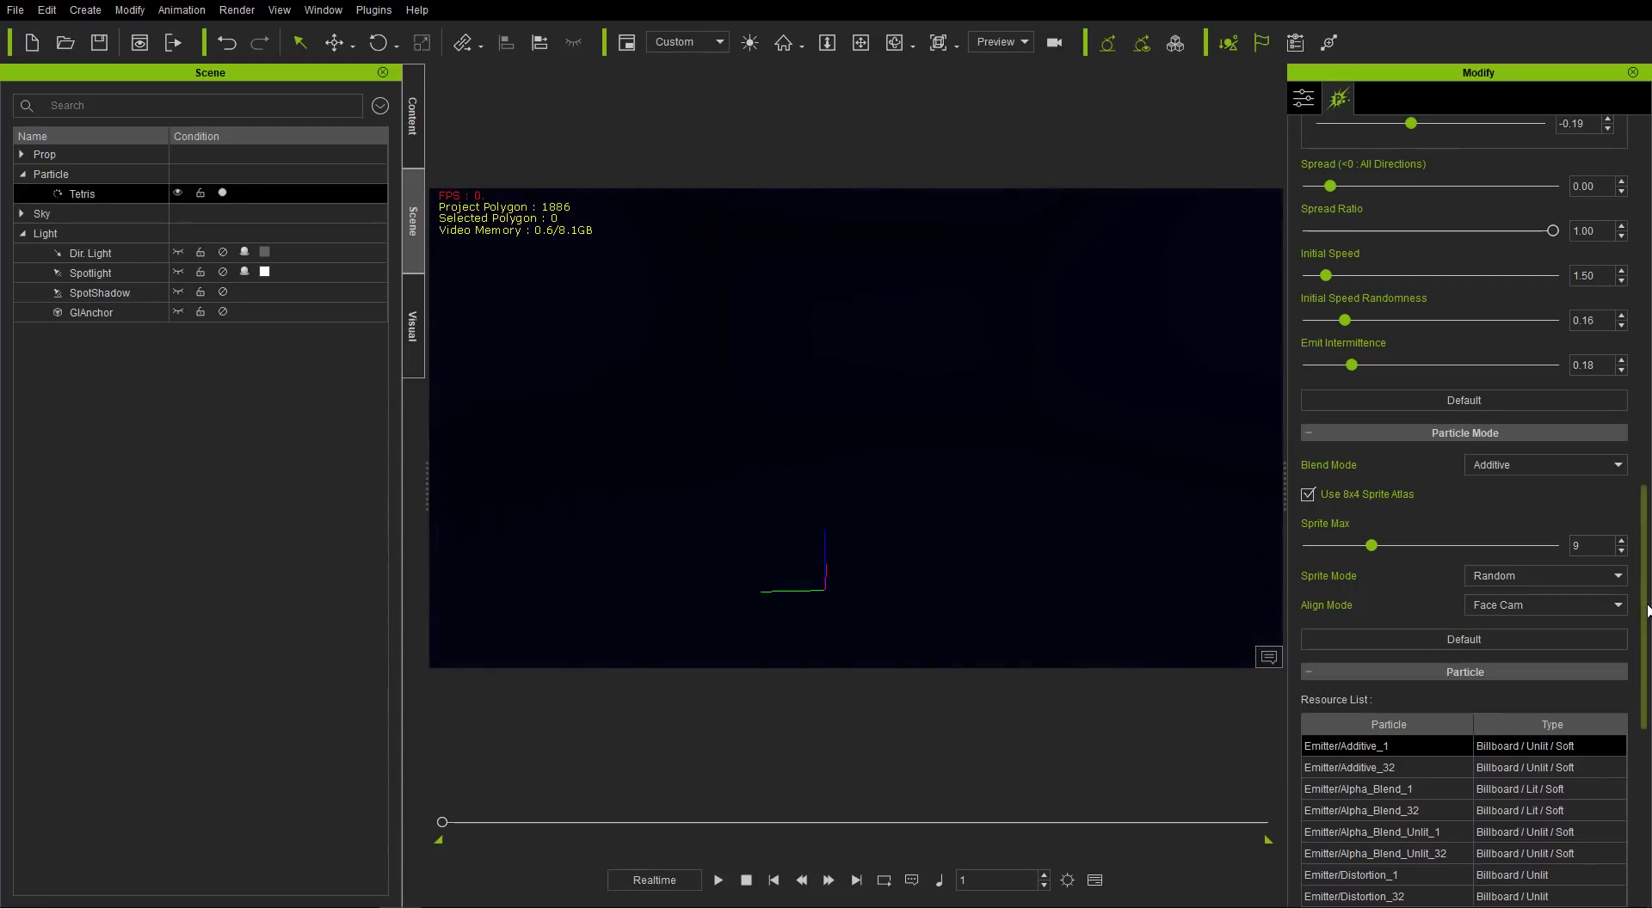
scroll(1588, 660, down, 5)
click(1396, 325)
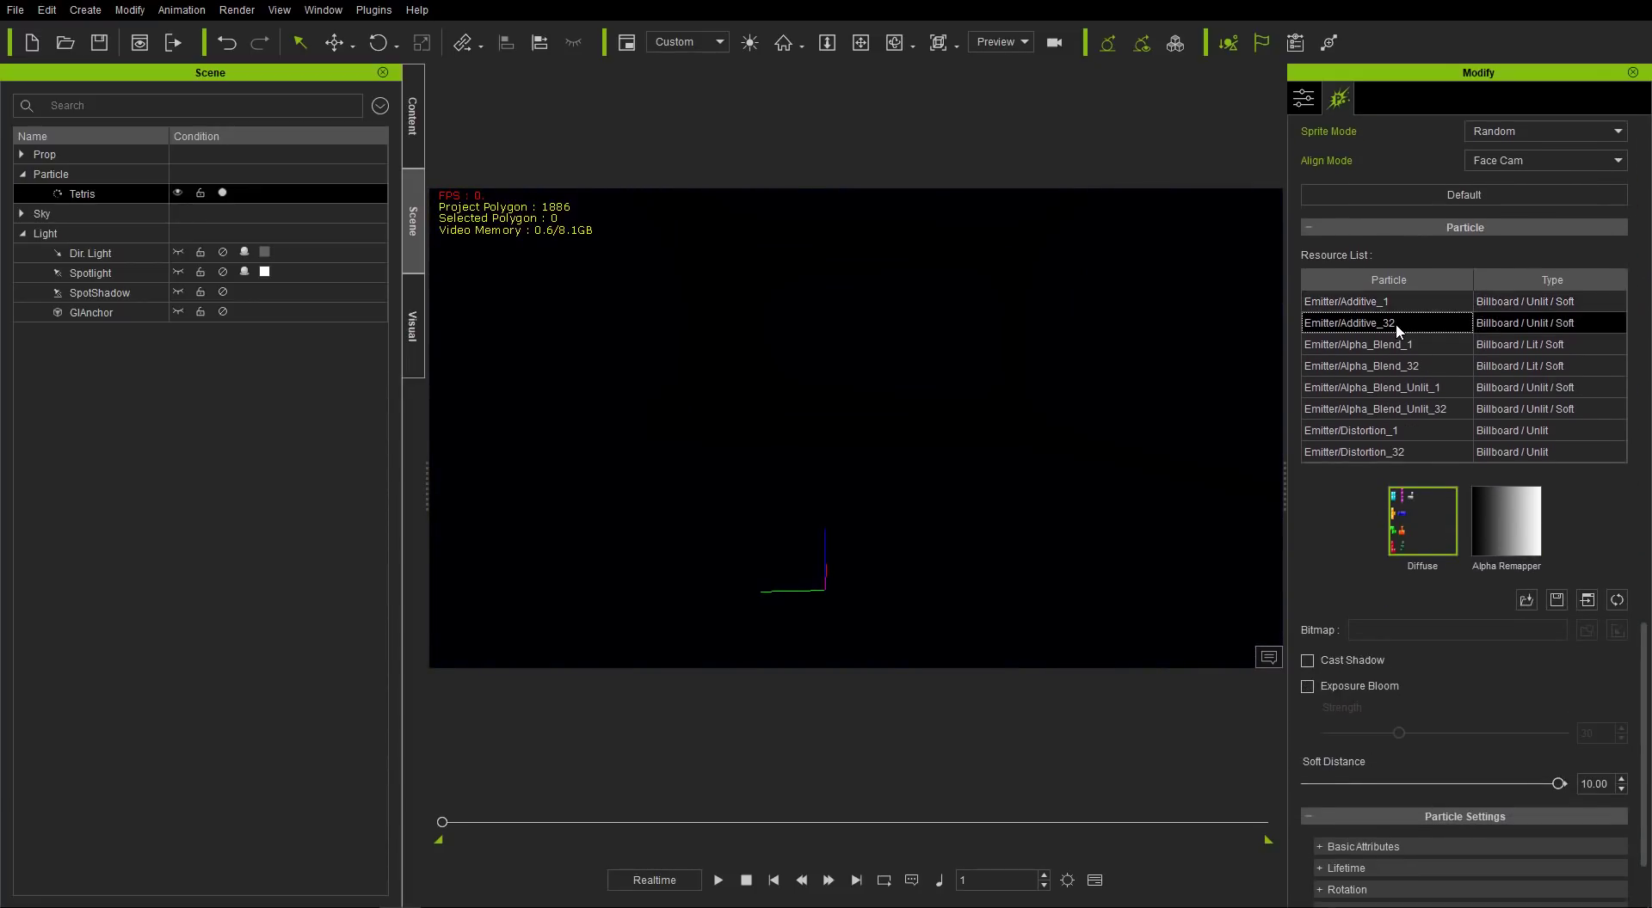
click(1581, 600)
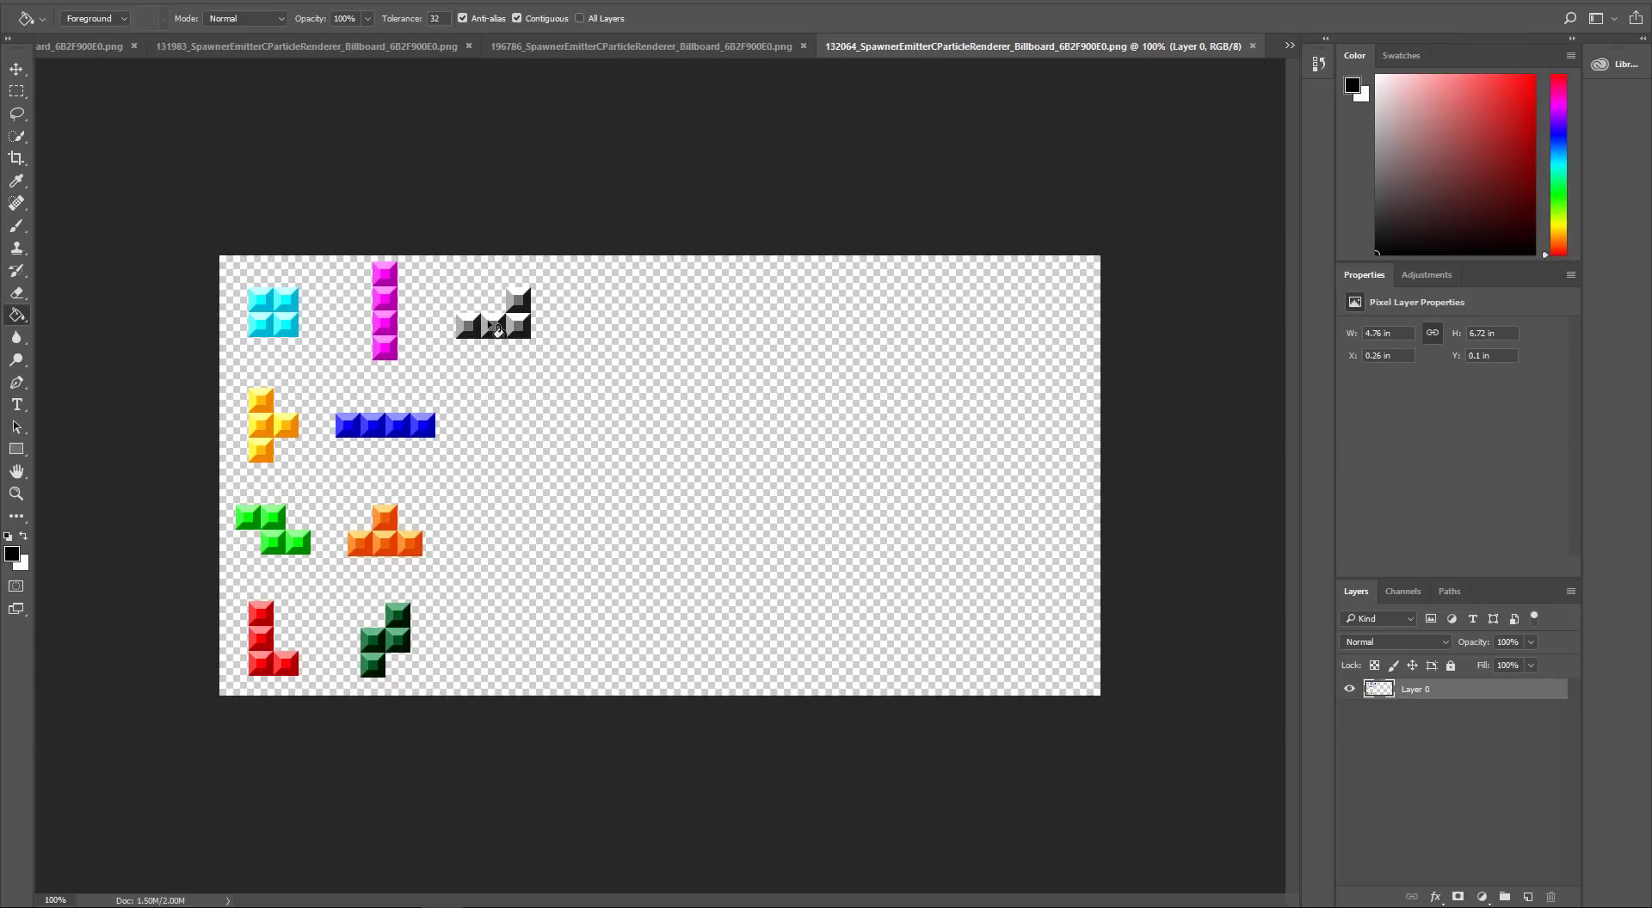
- Switch back to iClone and enable Exposure Bloom for Emitter/Additive_32 with a Strength of 54
key(alt+Tab)
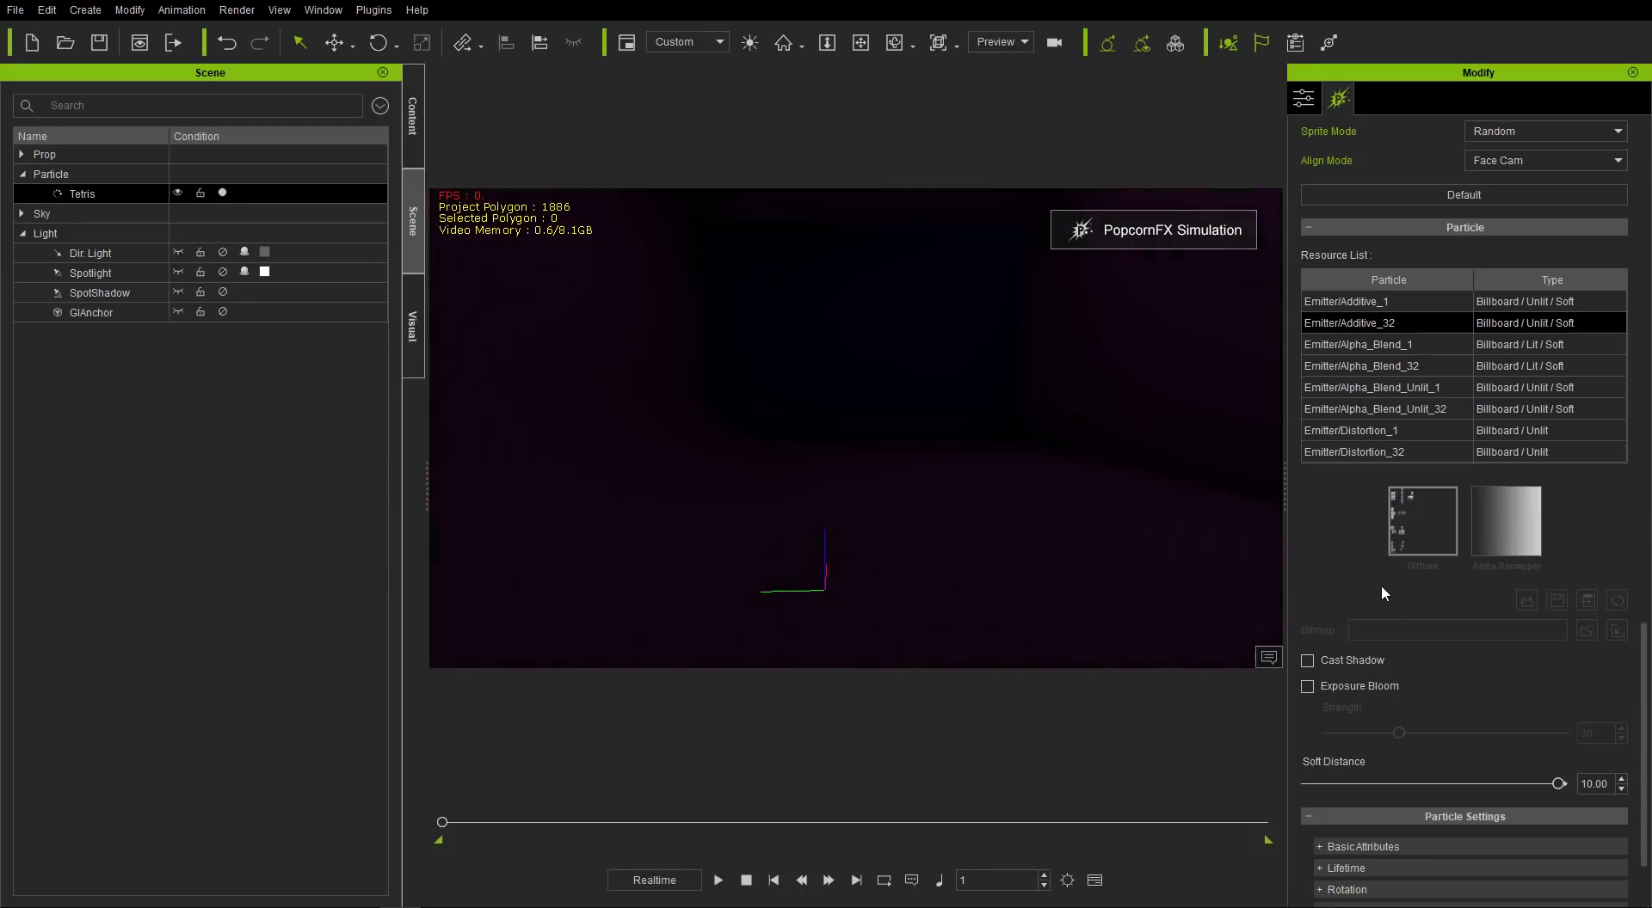
click(1336, 687)
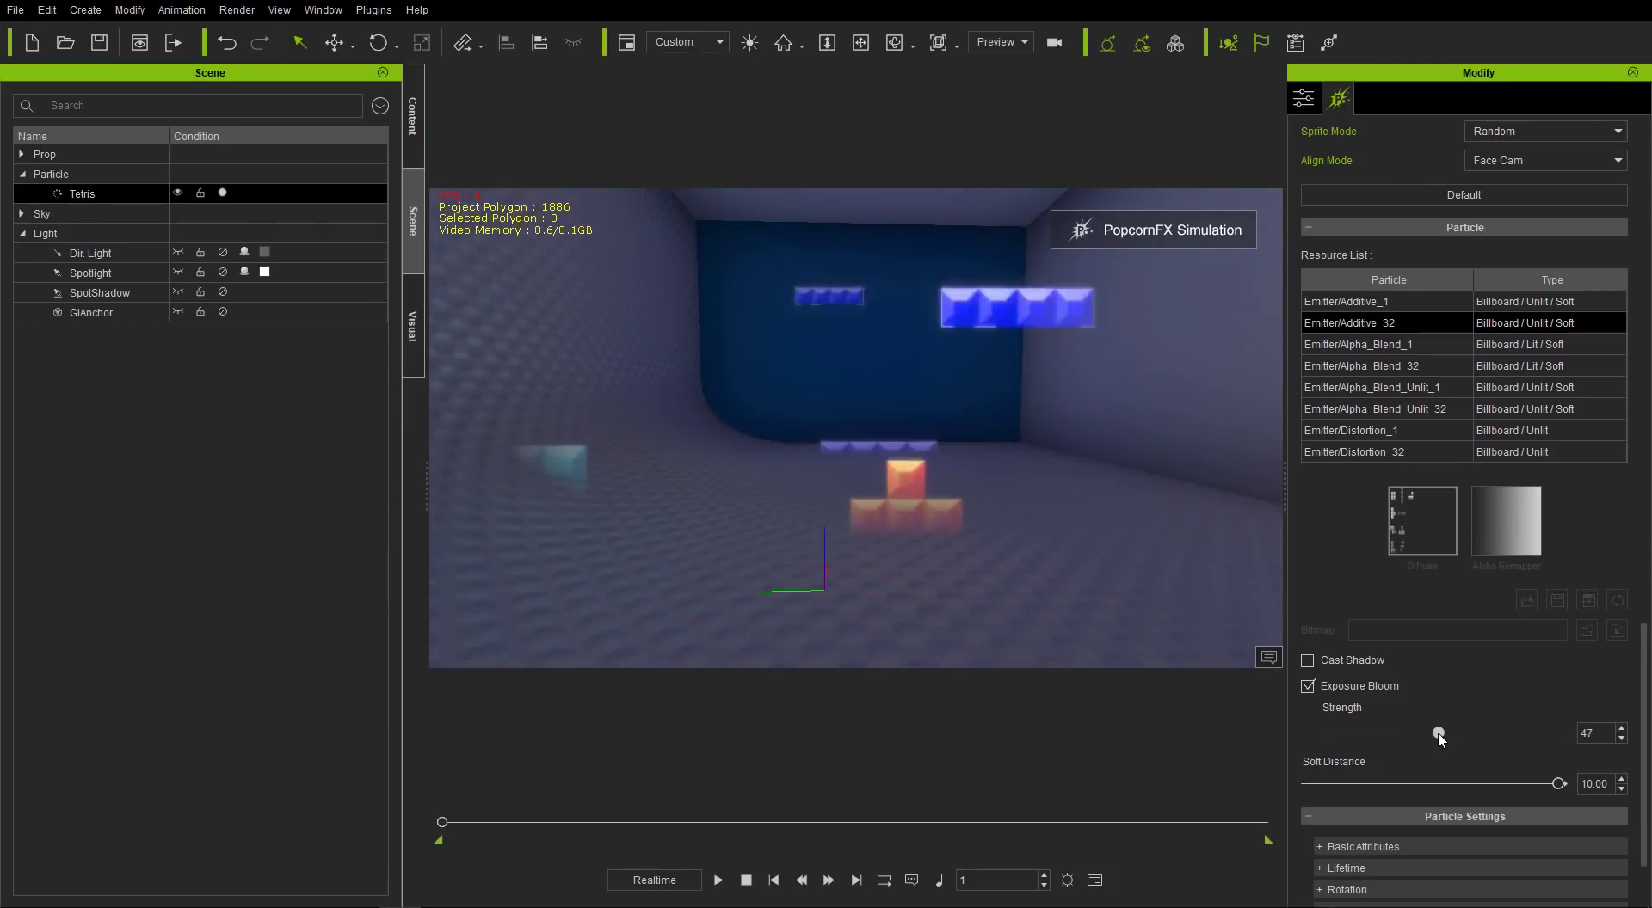
drag(1441, 738, 1454, 736)
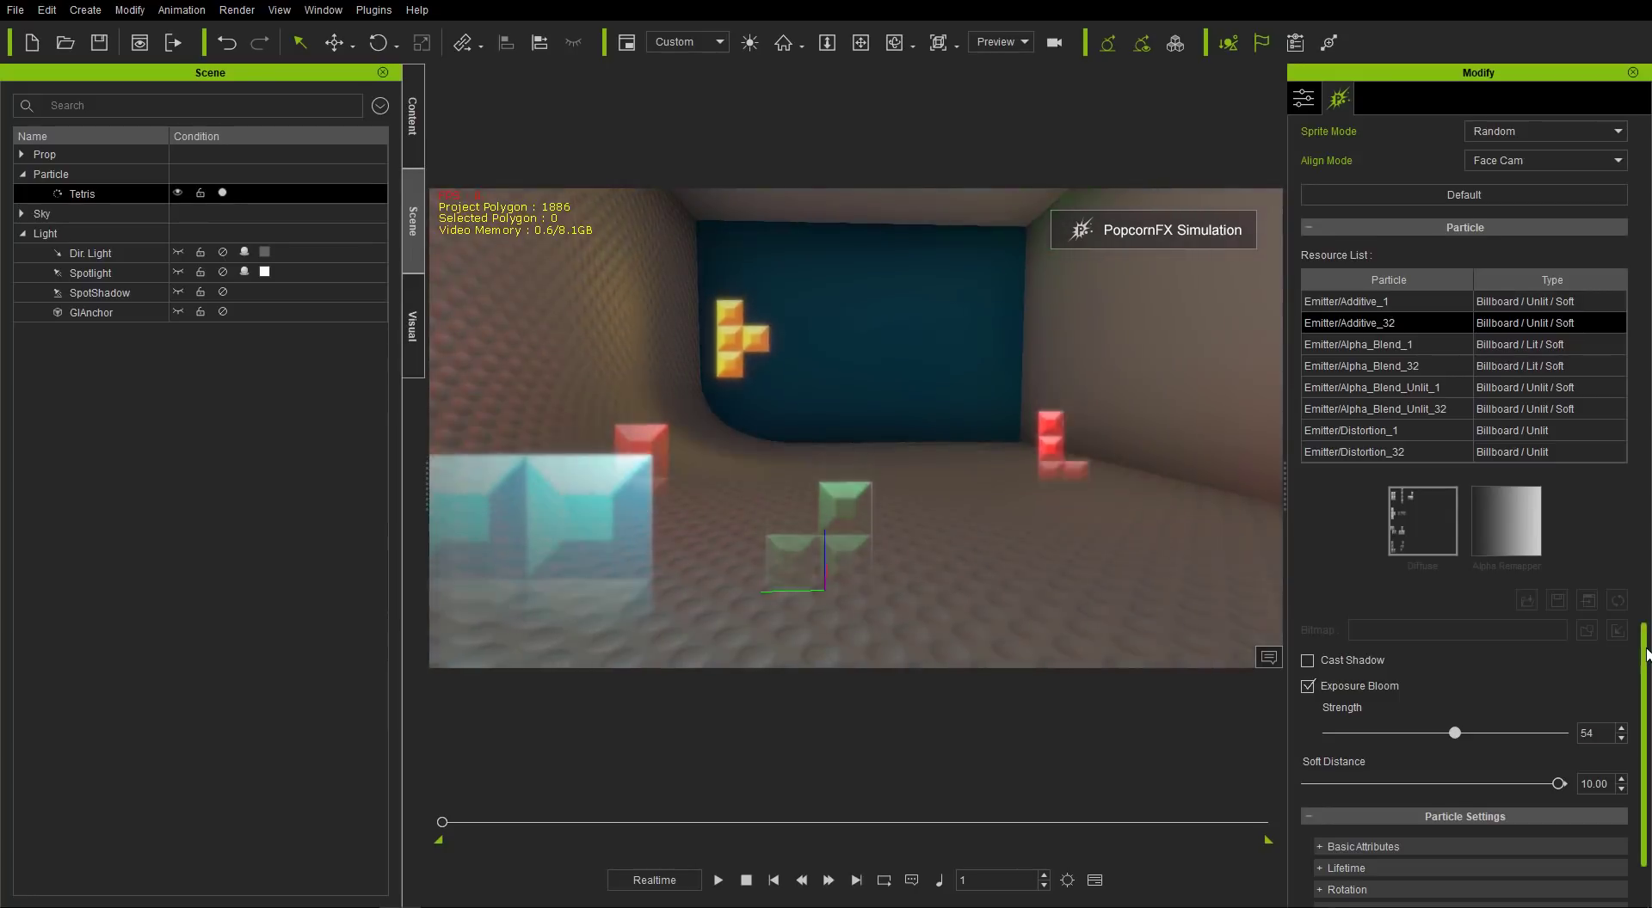
- Raise the Glow/Self-Illumination Scale of Emitter/Additive_32 to 2.80 in the GI Settings
scroll(1545, 733, down, 3)
click(1429, 887)
scroll(1442, 776, down, 9)
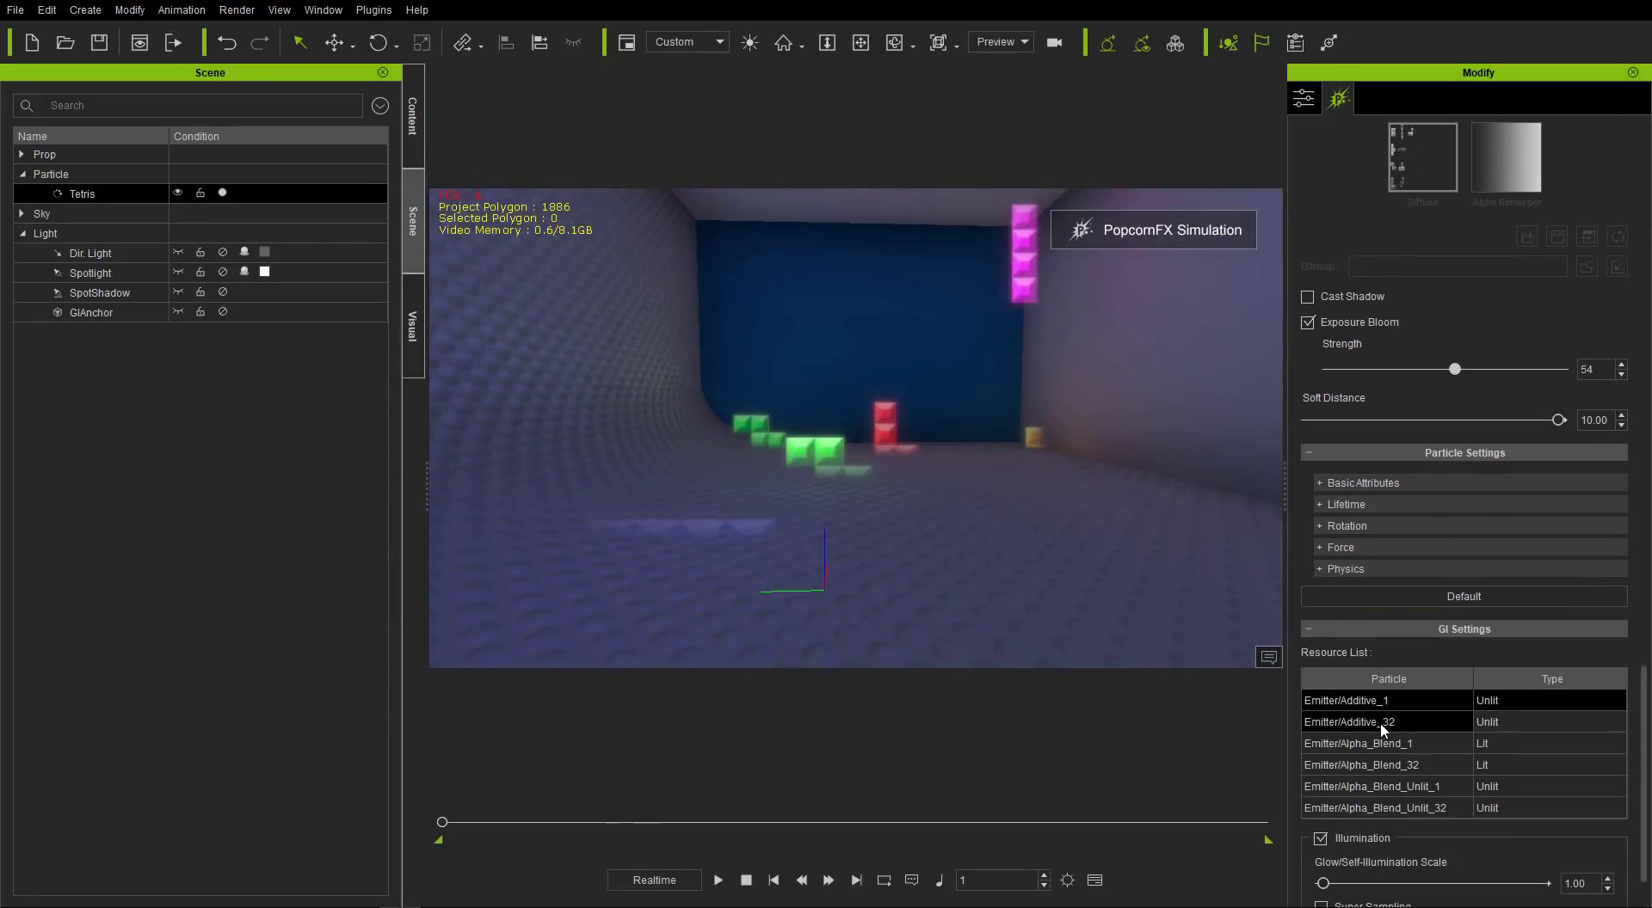
drag(1328, 821, 1334, 821)
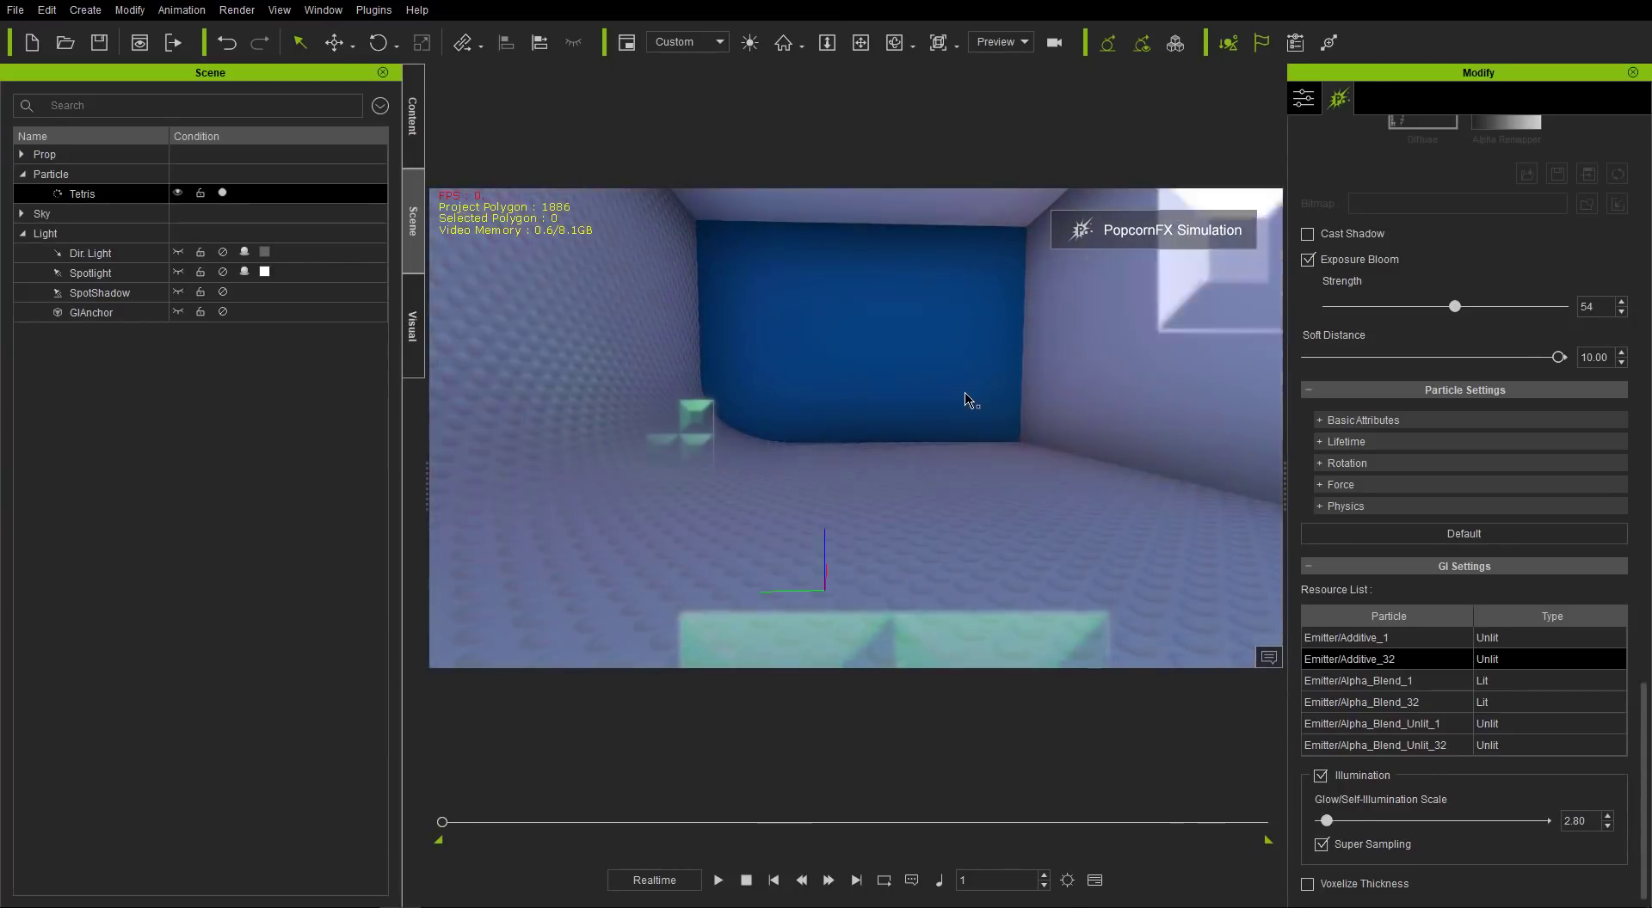
- Set Collision End to Stay in the Tetris emitter's Physics settings
click(1360, 506)
drag(1367, 551, 1307, 597)
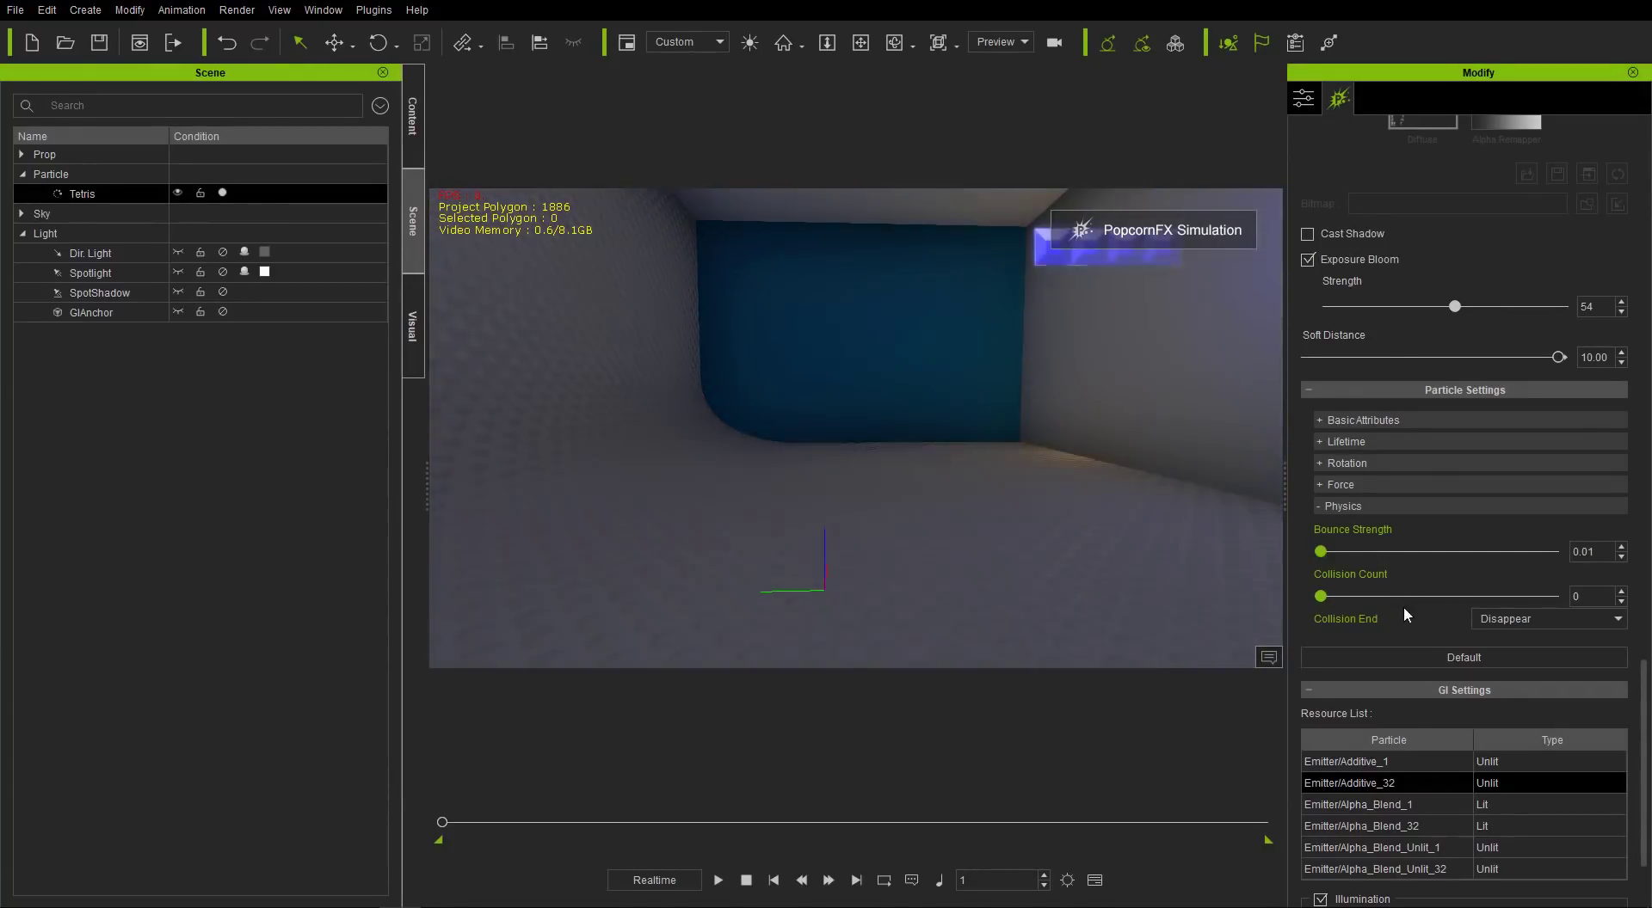
click(1499, 618)
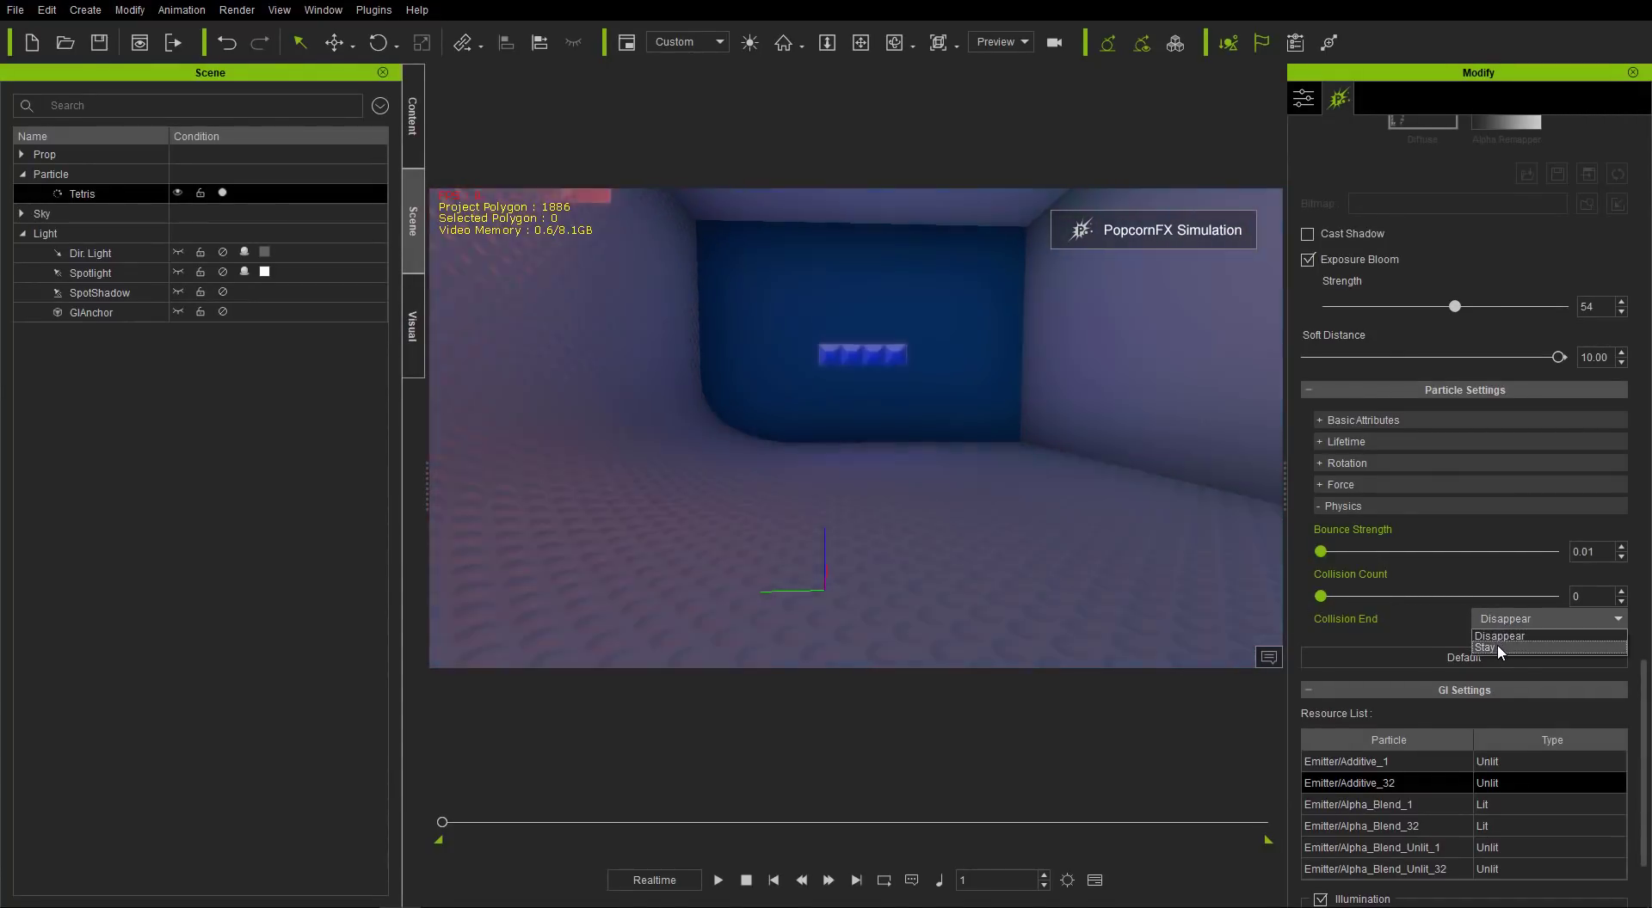
click(1497, 646)
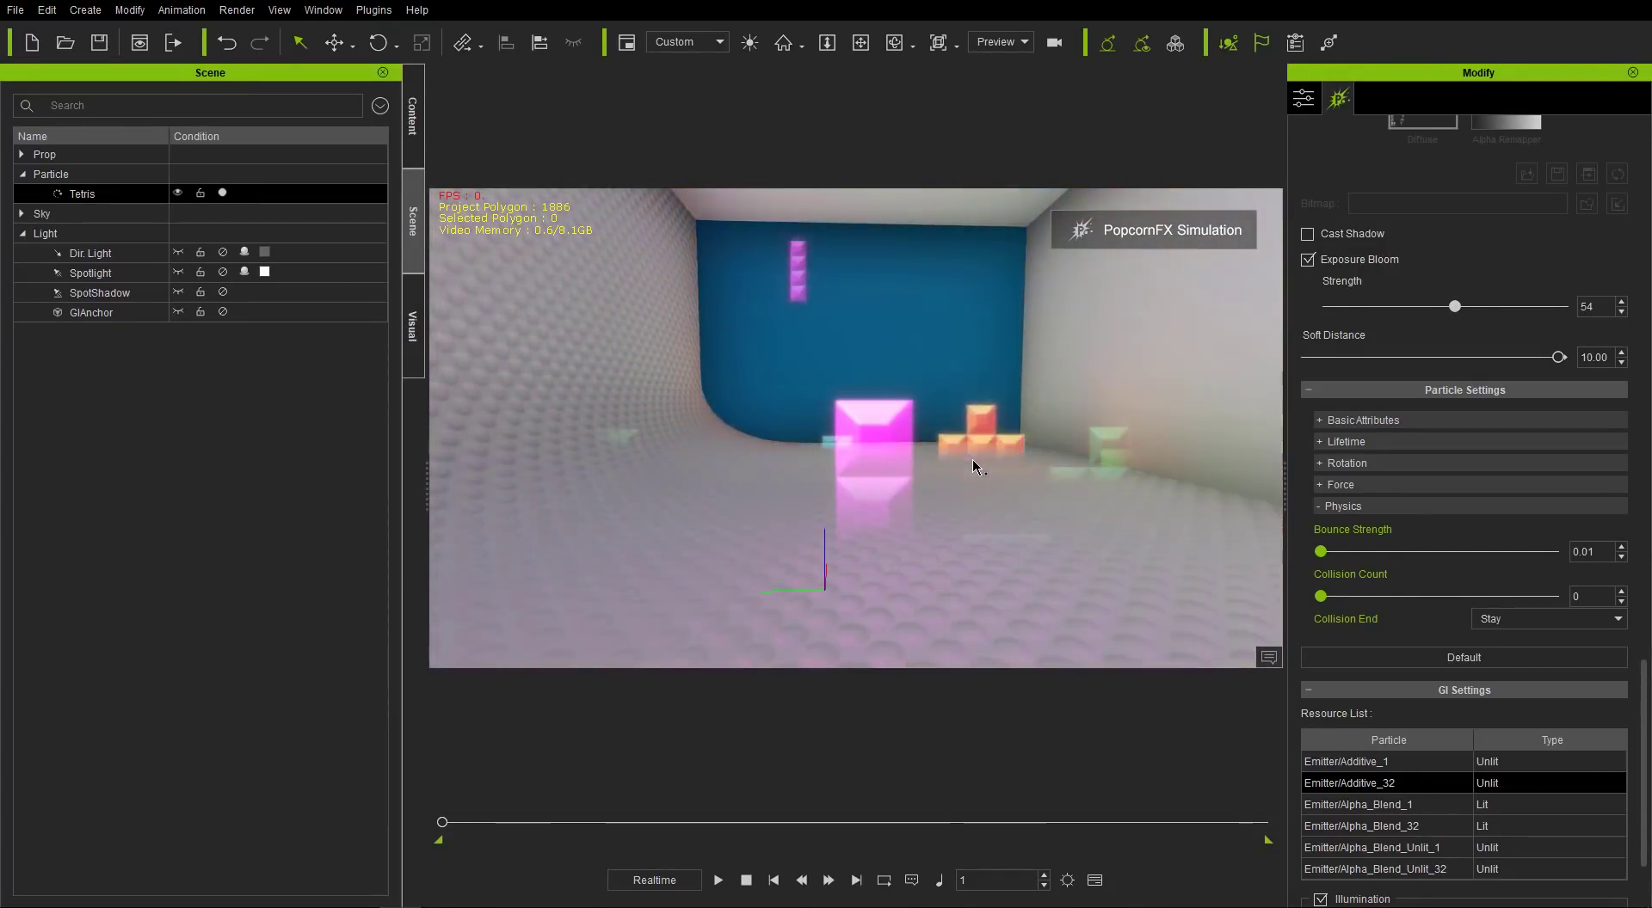
right_drag(1138, 479, 1265, 490)
- Lower the Glow/Self-Illumination Scale of Emitter/Additive_32 to 0.5
drag(1647, 708, 1612, 753)
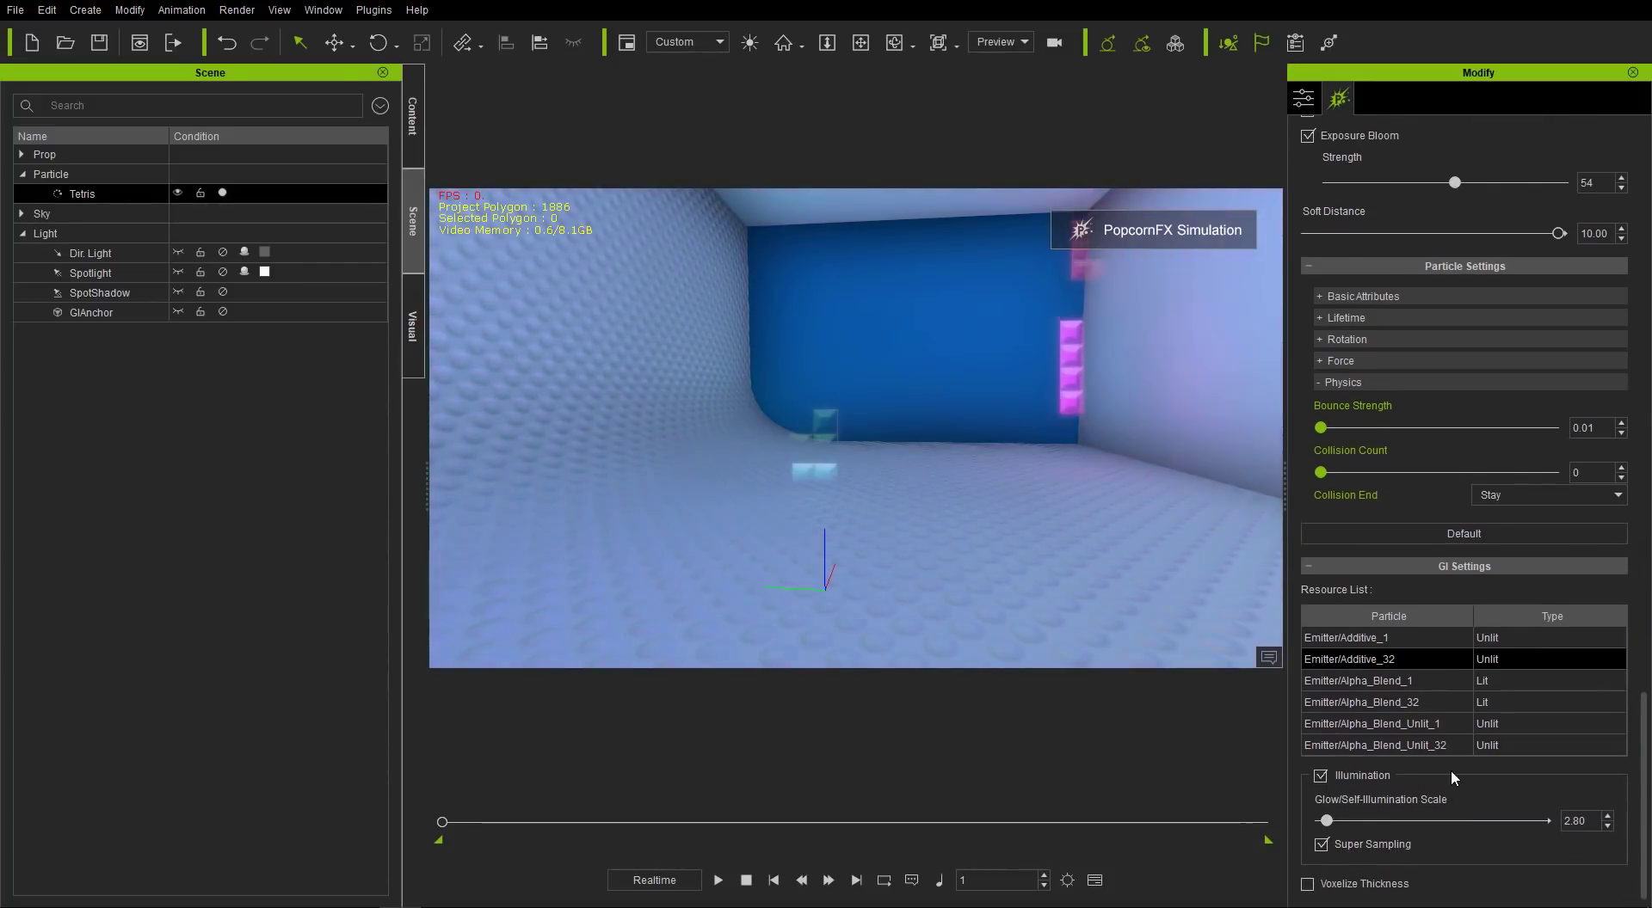
drag(1587, 821, 1528, 813)
text(0.5)
key(Return)
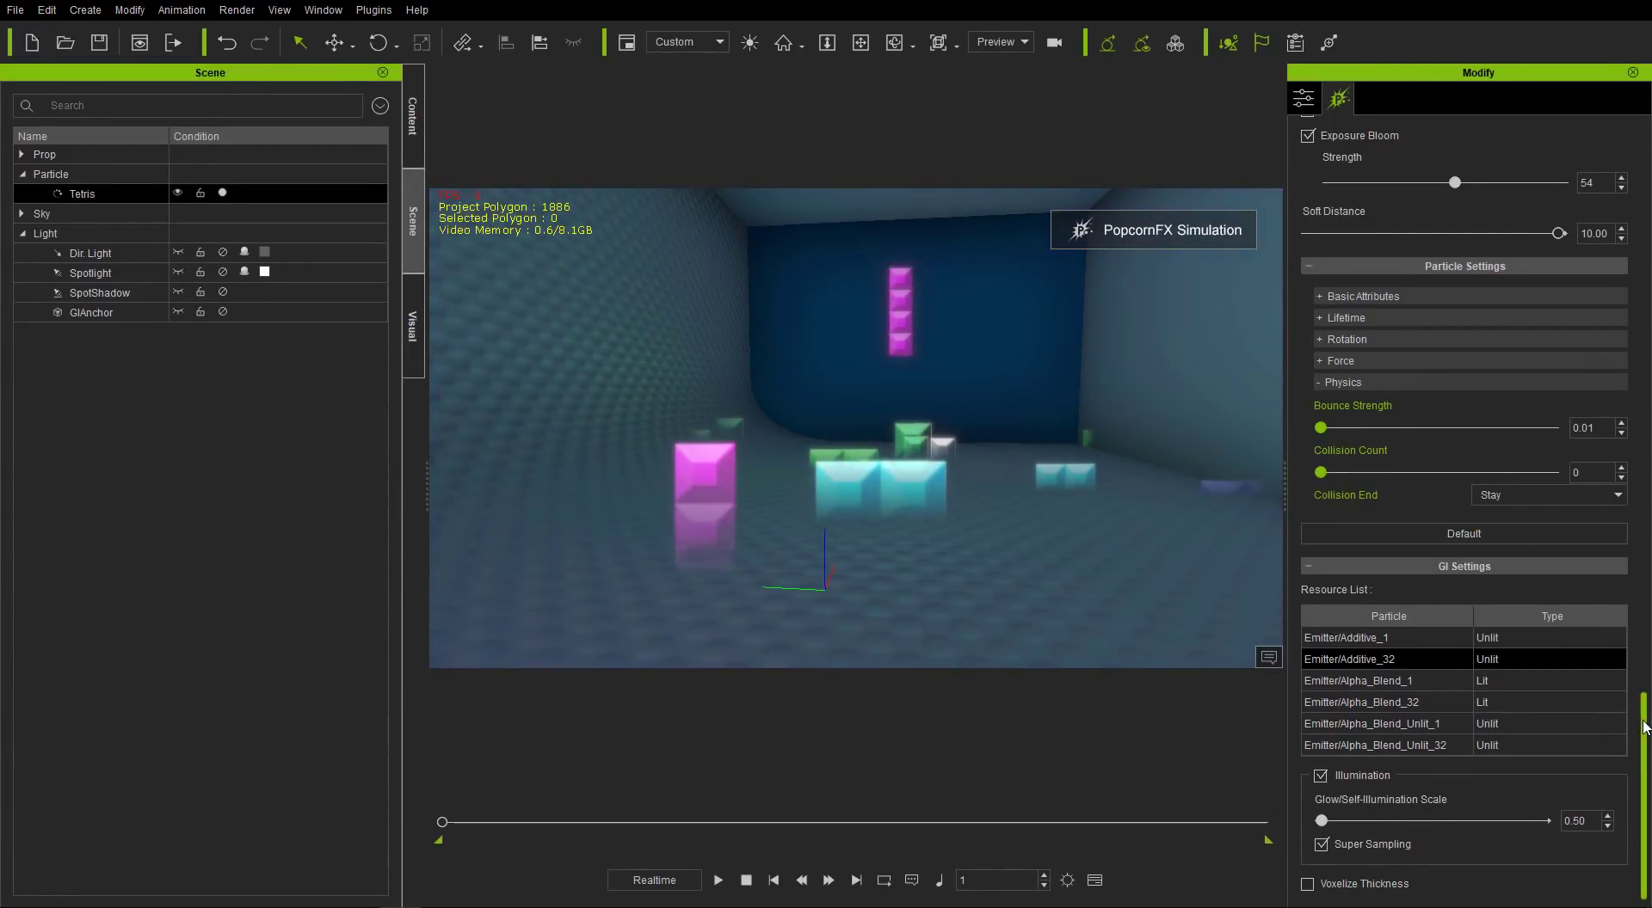
- Set both Life Min and Life Max of the Tetris particles to 10 seconds in Basic Attributes
scroll(1647, 711, up, 1)
scroll(1647, 711, up, 1)
click(1409, 387)
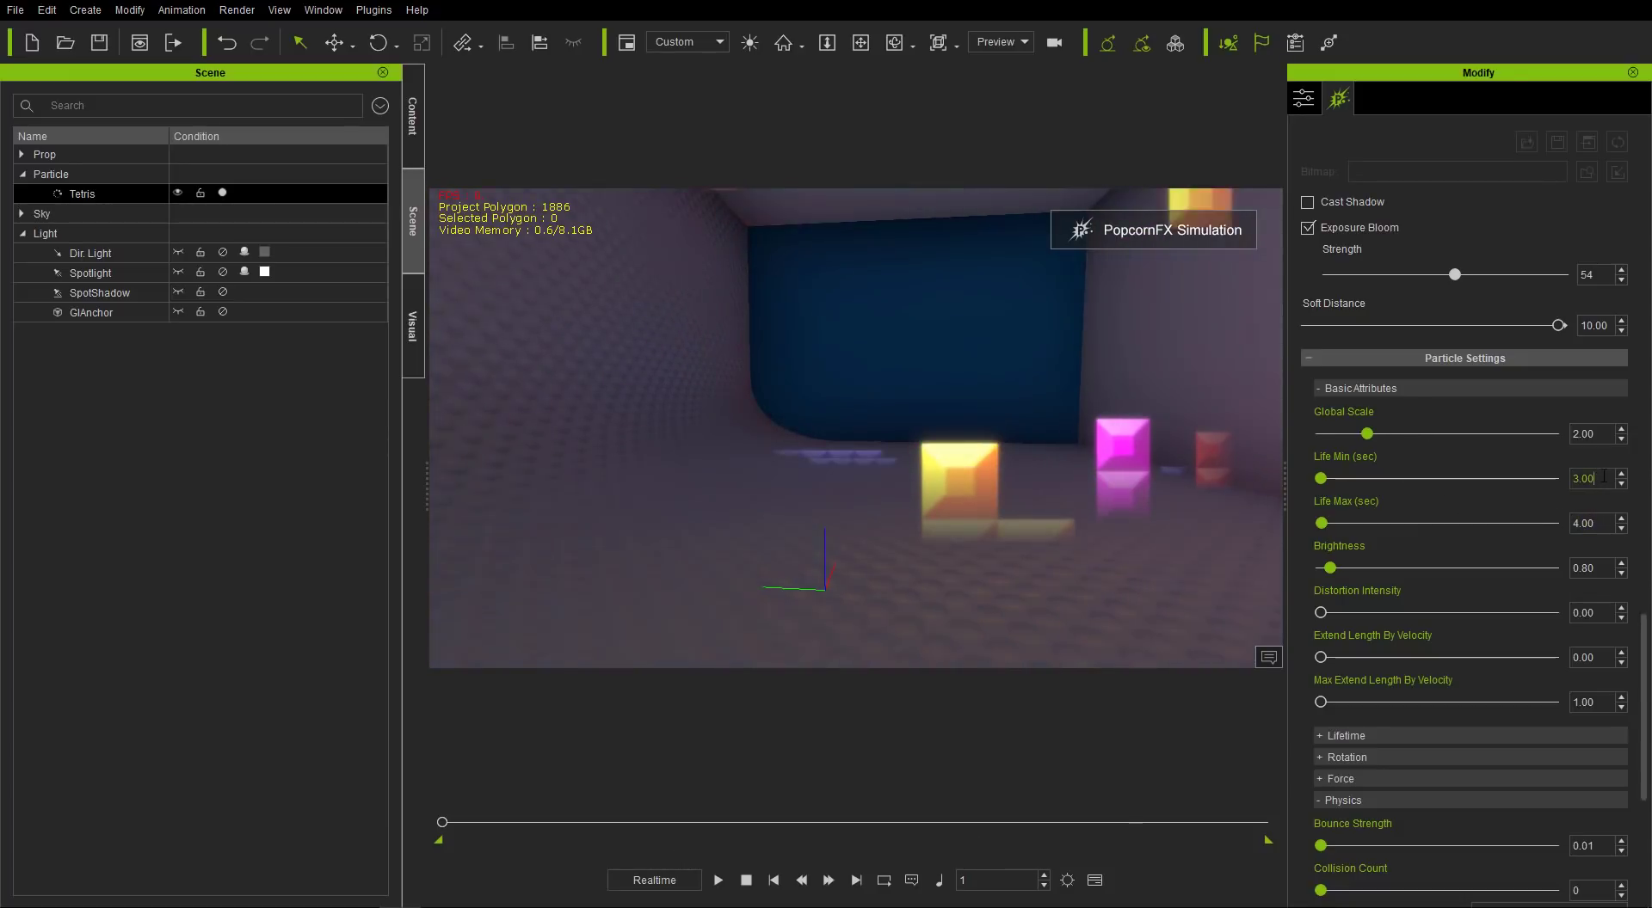
drag(1604, 477, 1510, 476)
text(10)
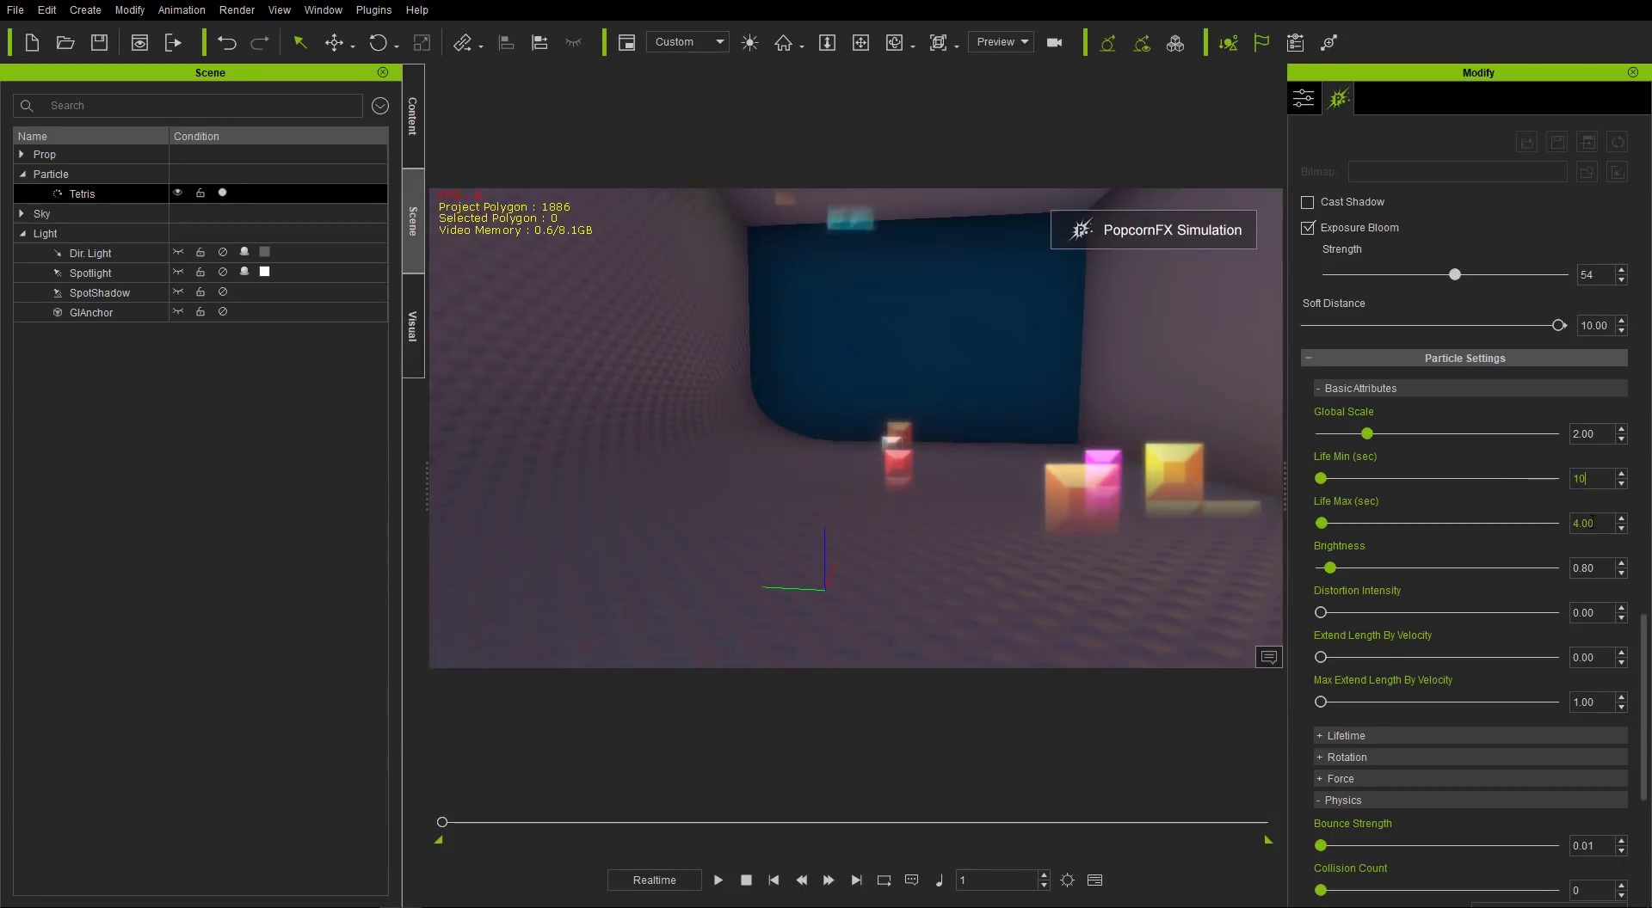
text(10)
key(Return)
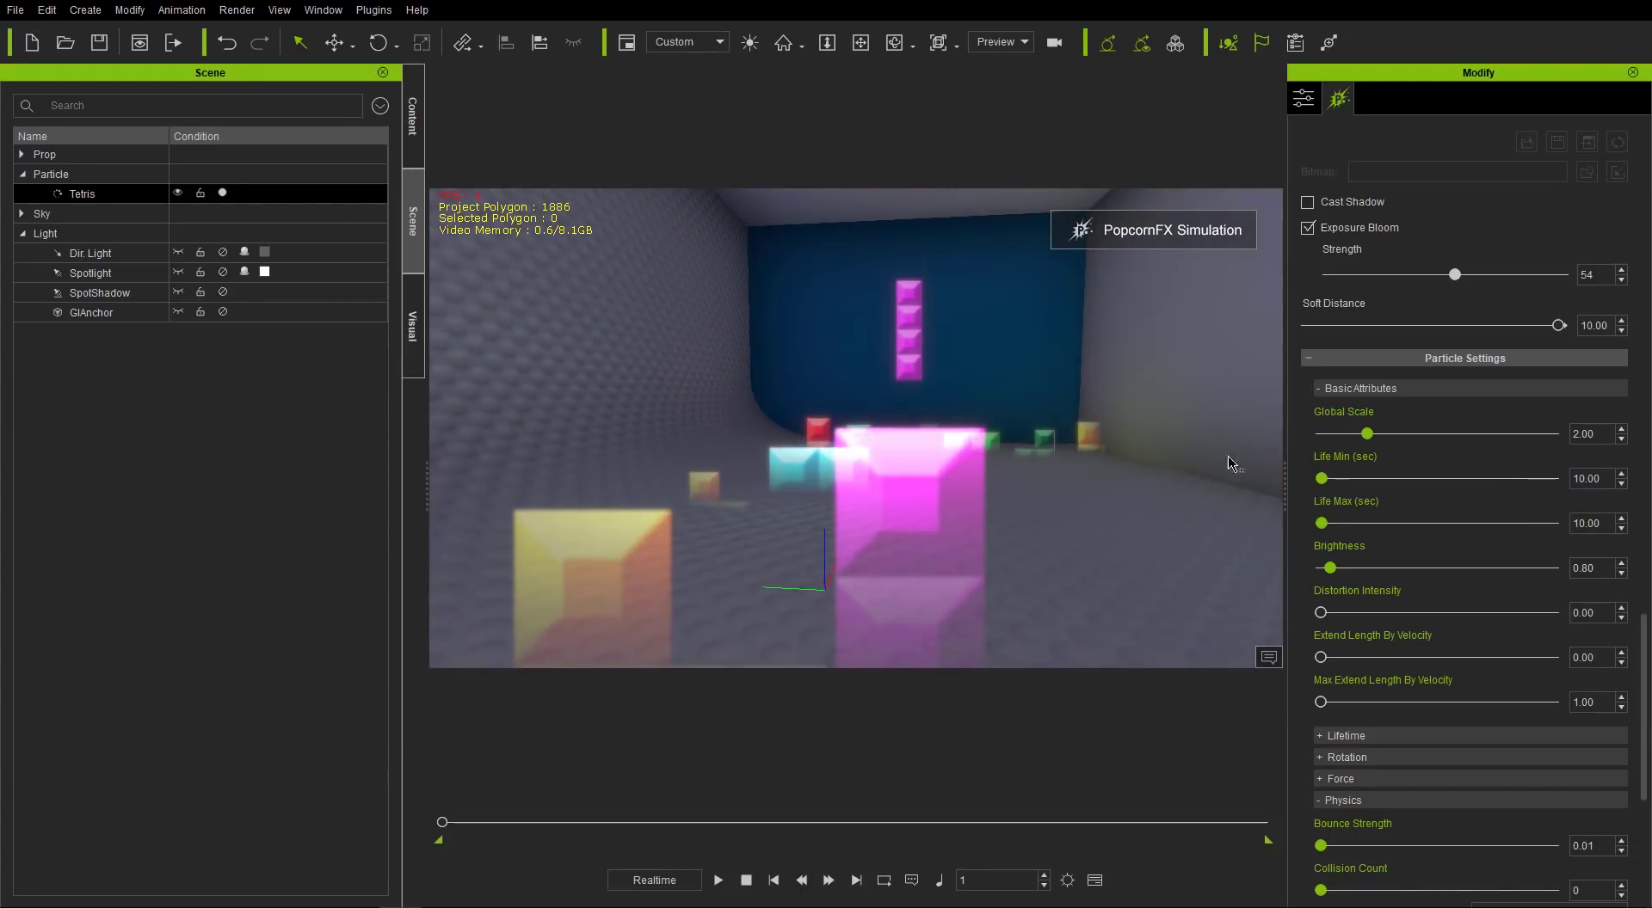
- Set the Tetris emitter's Emit Rate to 50 and its Quota to 500, and view the piled-up blocks from closer
drag(1648, 656, 1648, 272)
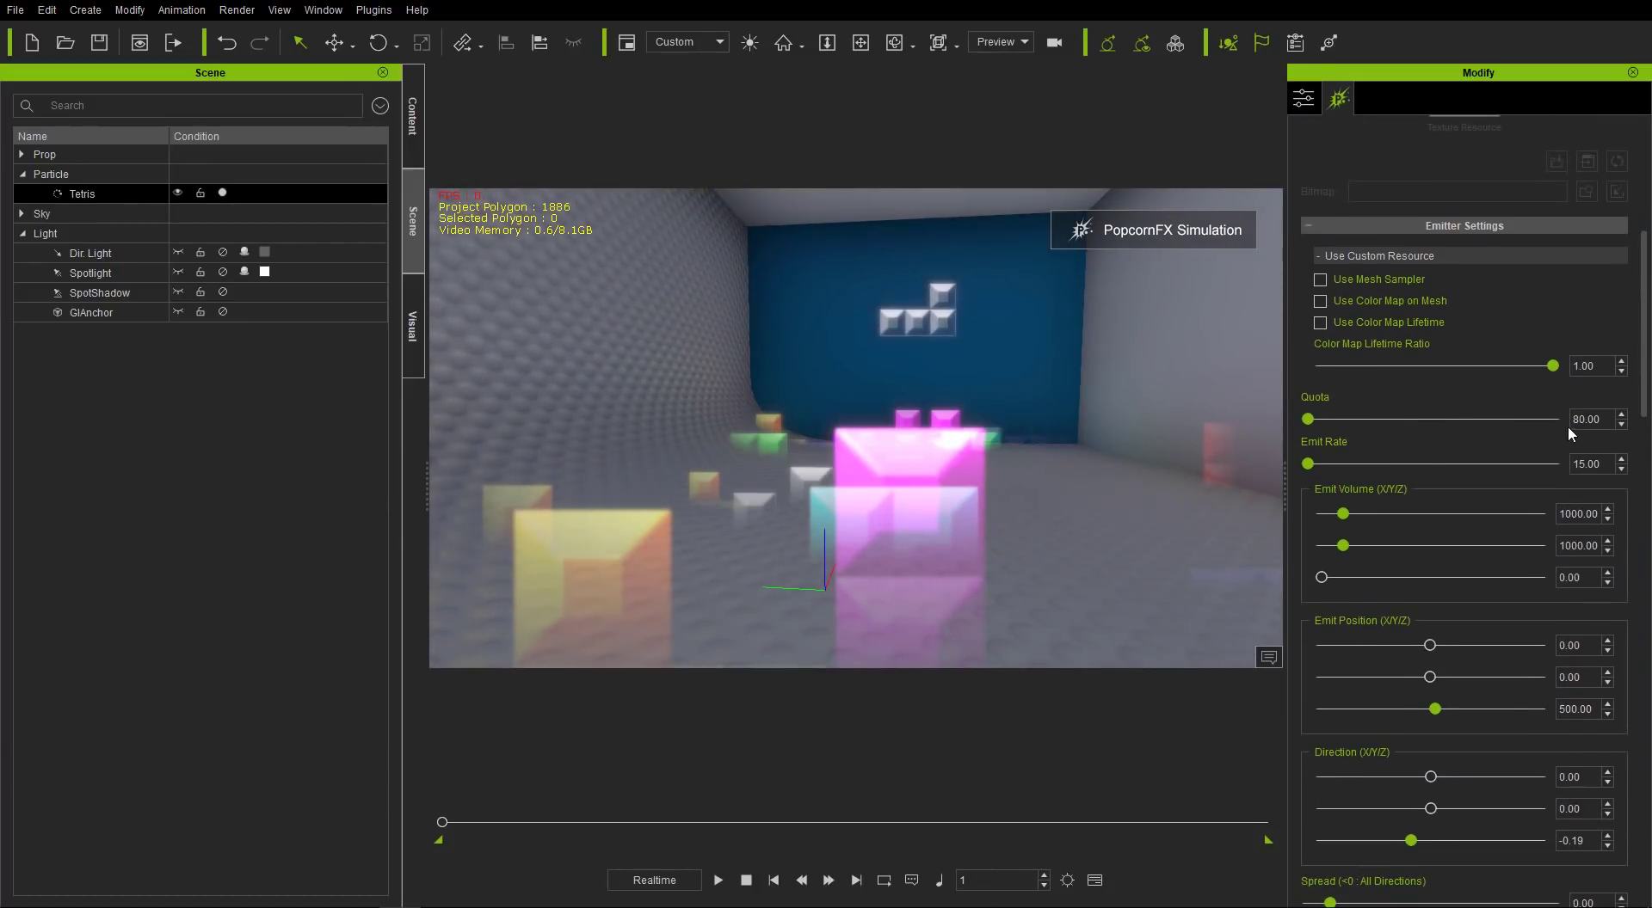
double_click(1604, 464)
text(50)
key(Return)
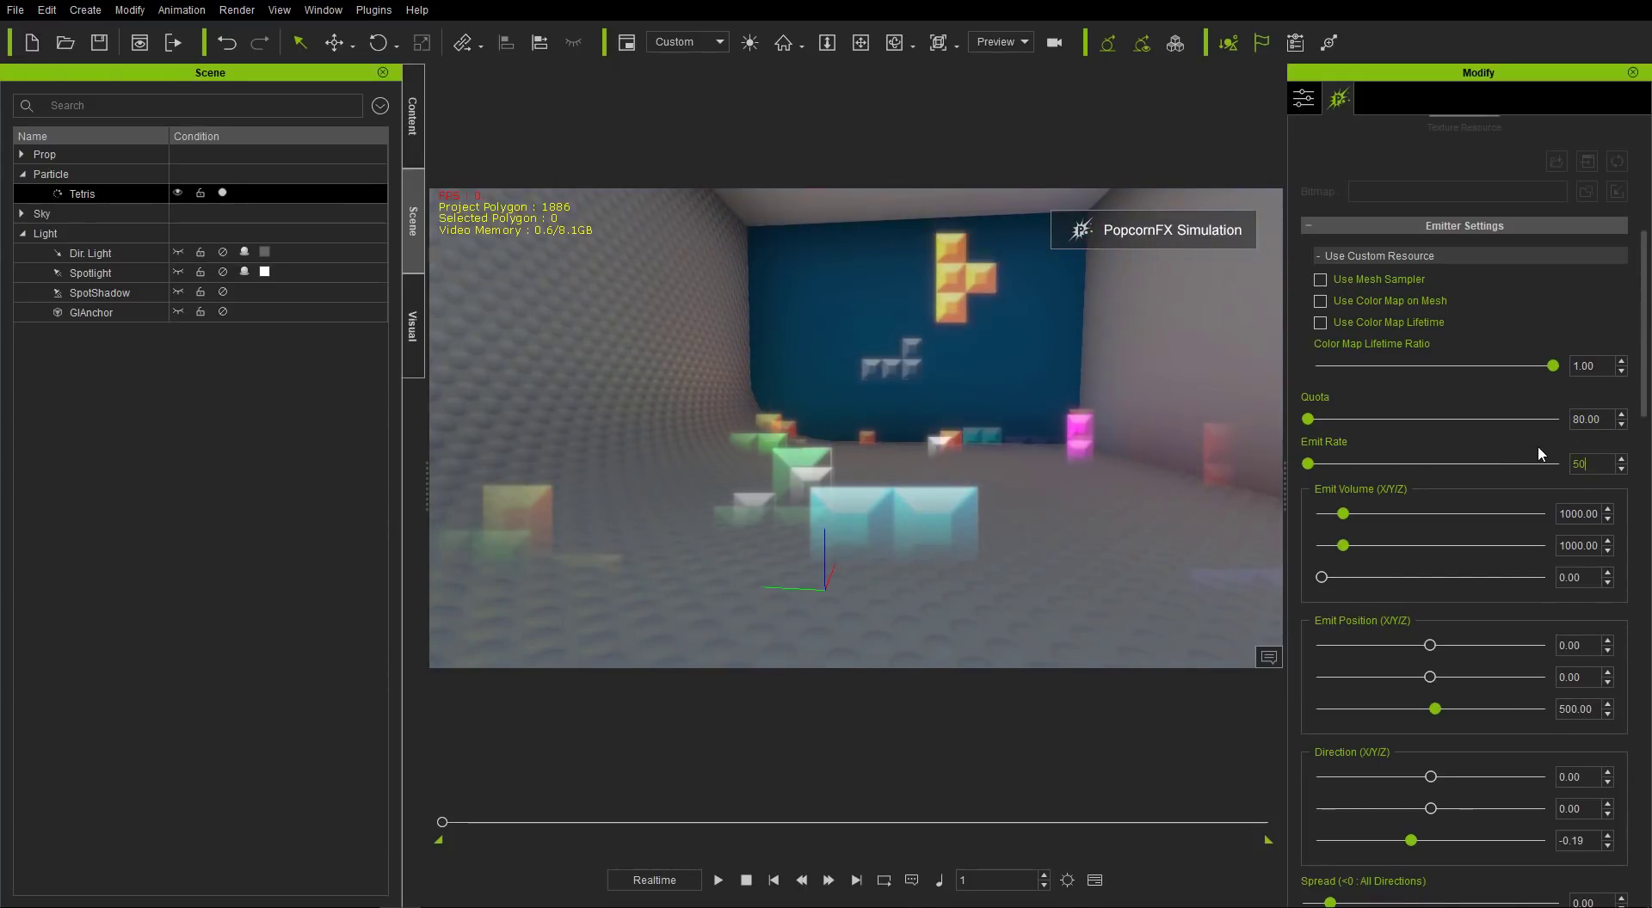
drag(1599, 419, 1541, 416)
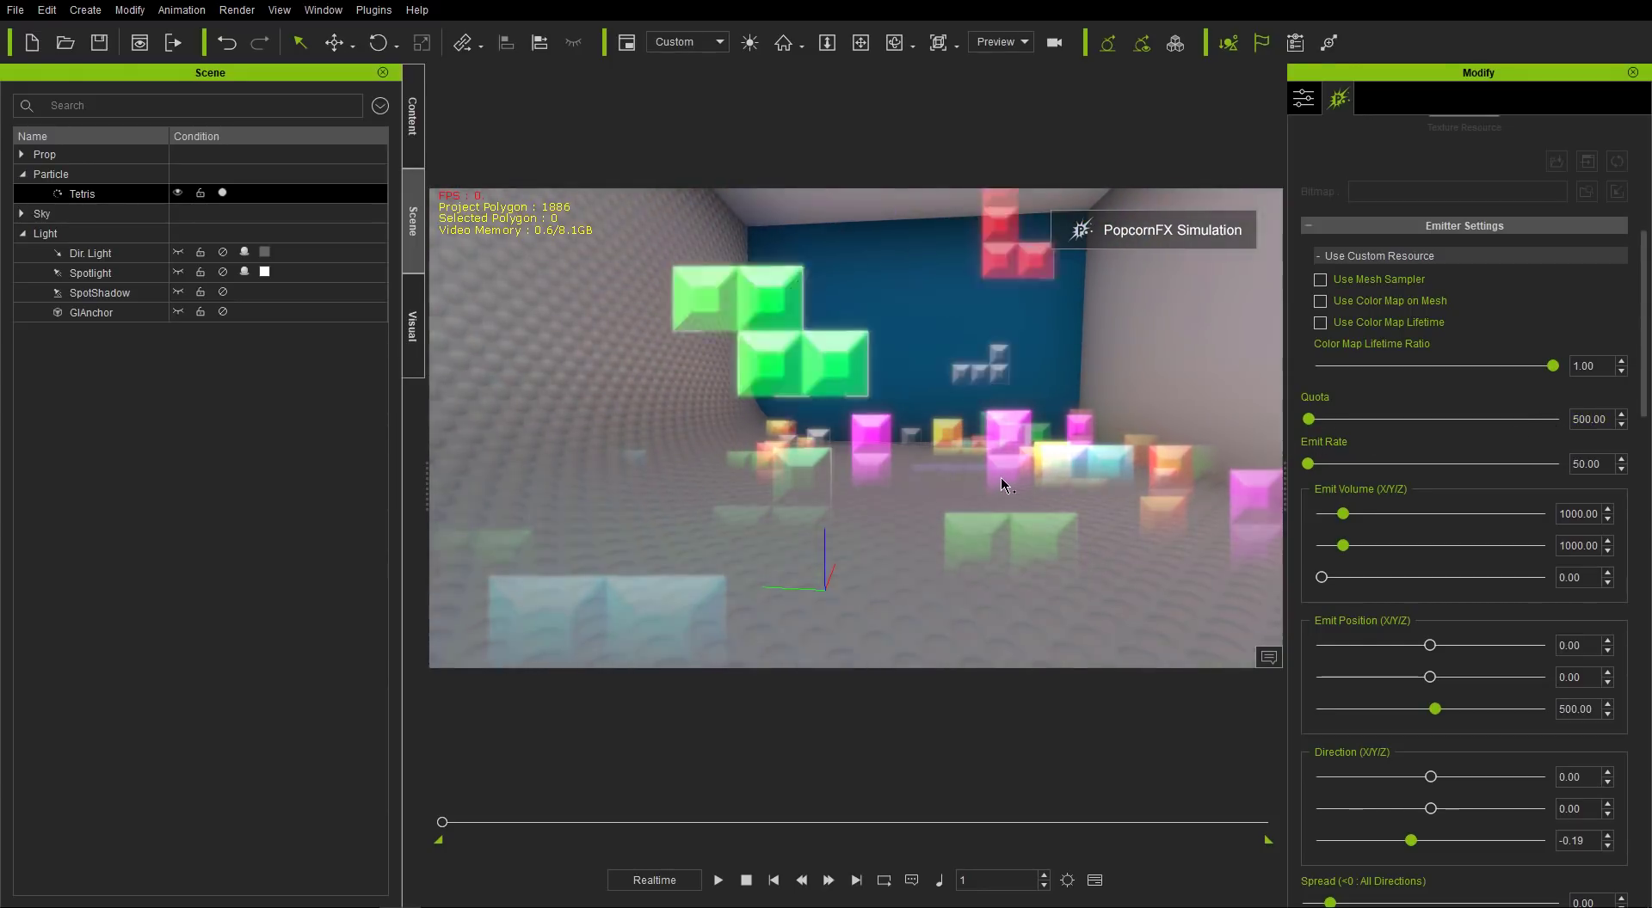
right_drag(1014, 582, 1067, 554)
scroll(1066, 554, up, 5)
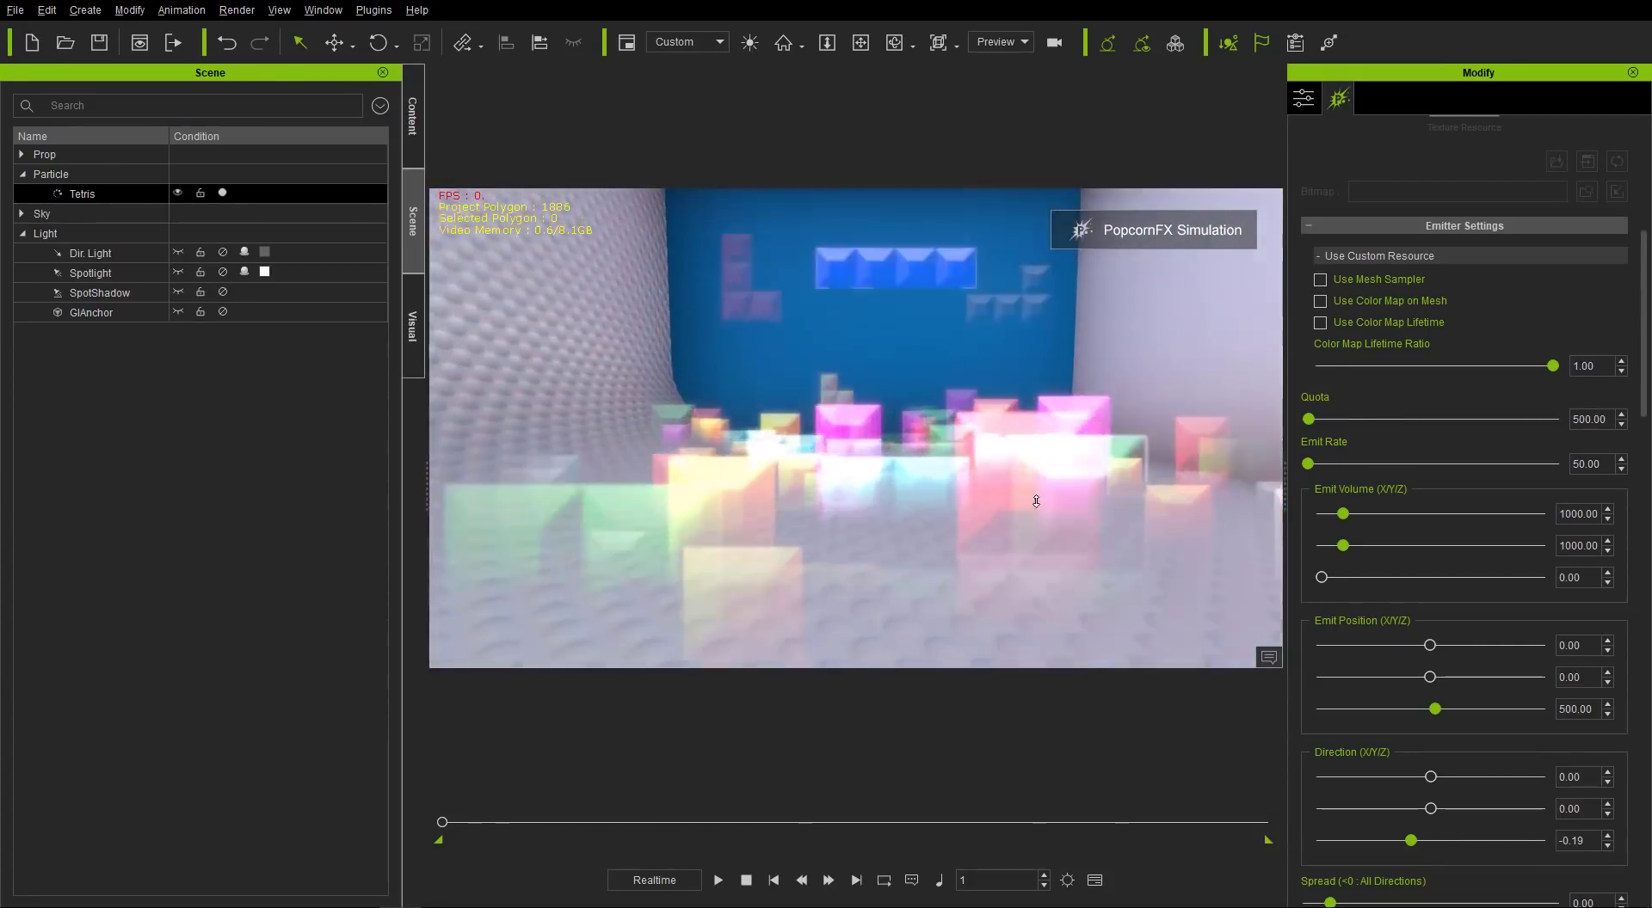
scroll(1036, 502, up, 3)
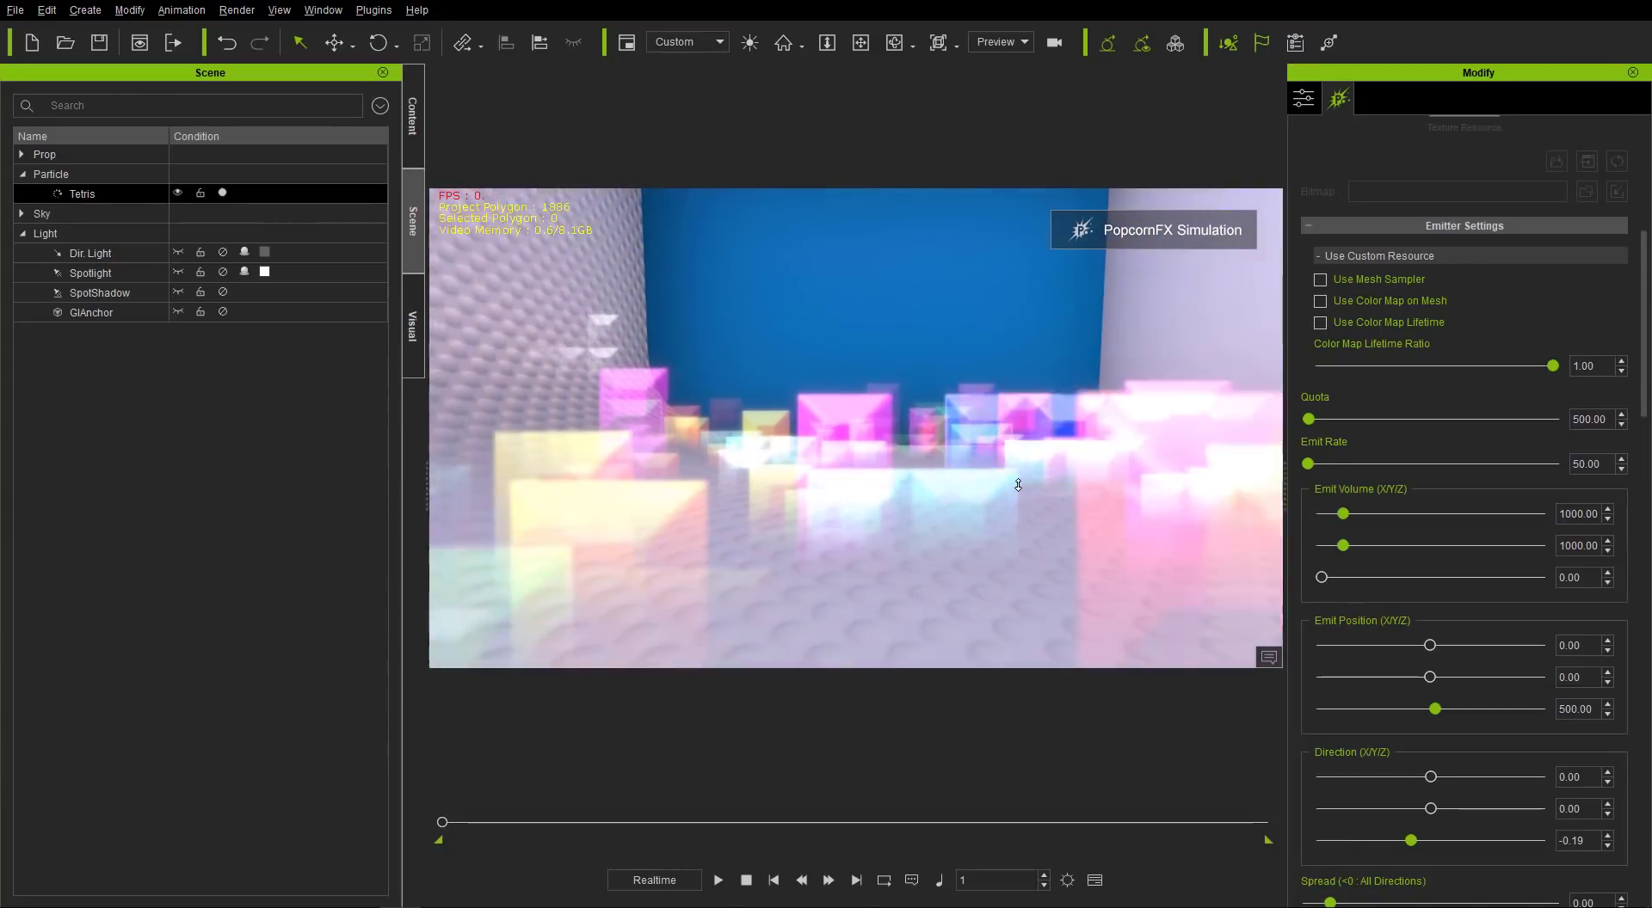
- Add the Particle Rotation sample from the PopcornFX learning functions' Particle Settings folder to the scene
scroll(1019, 485, down, 5)
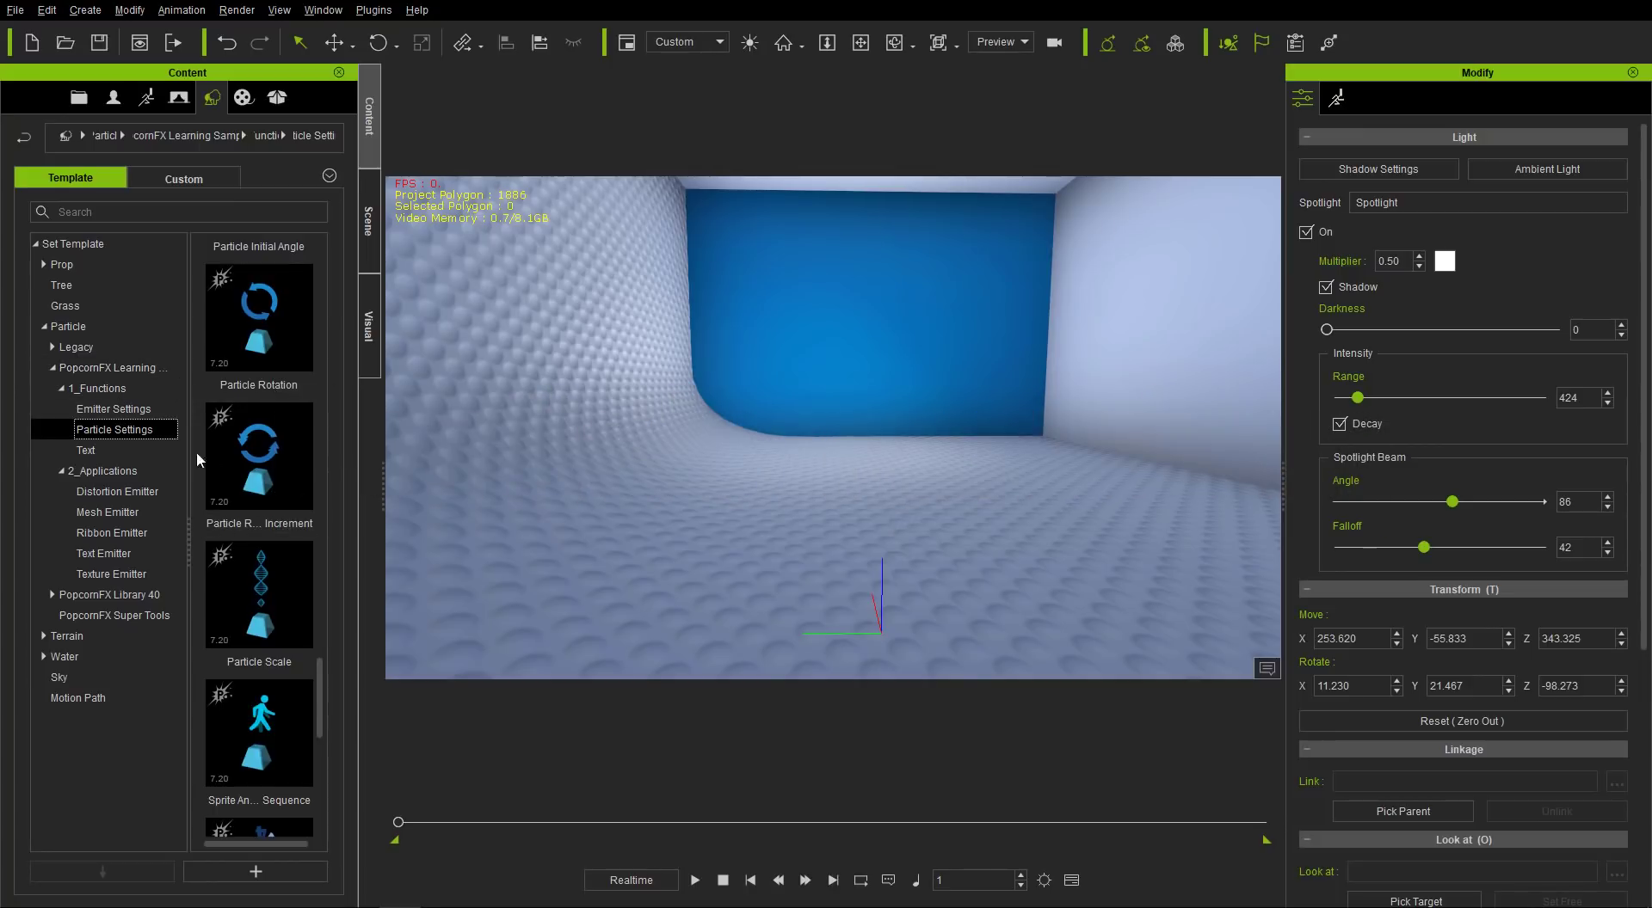
double_click(263, 345)
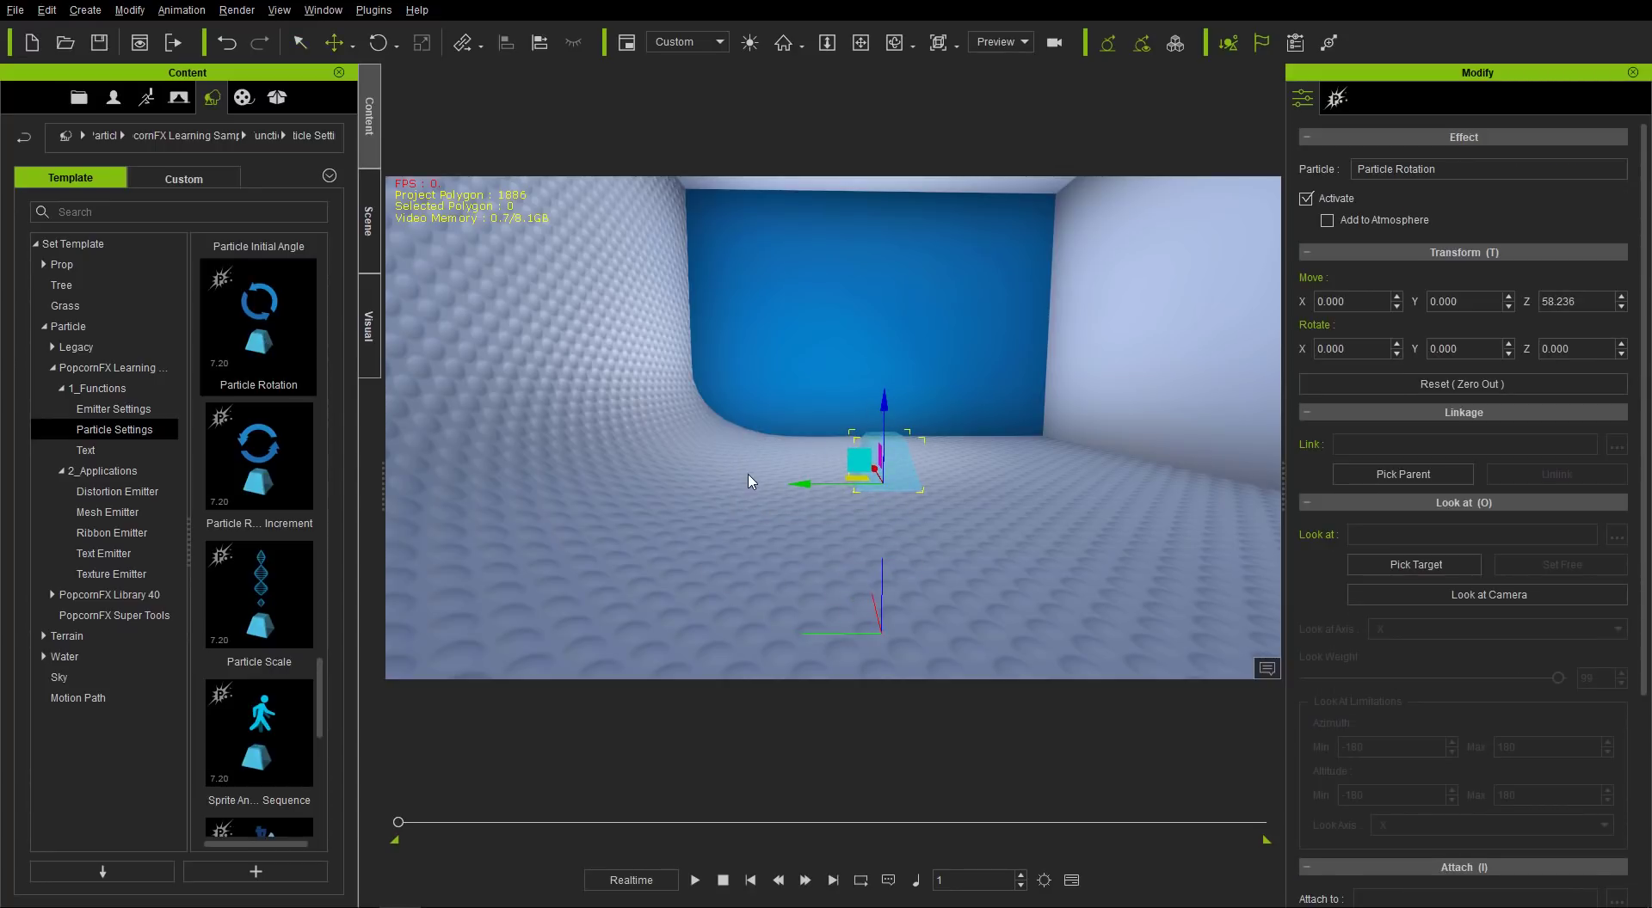
scroll(949, 415, up, 3)
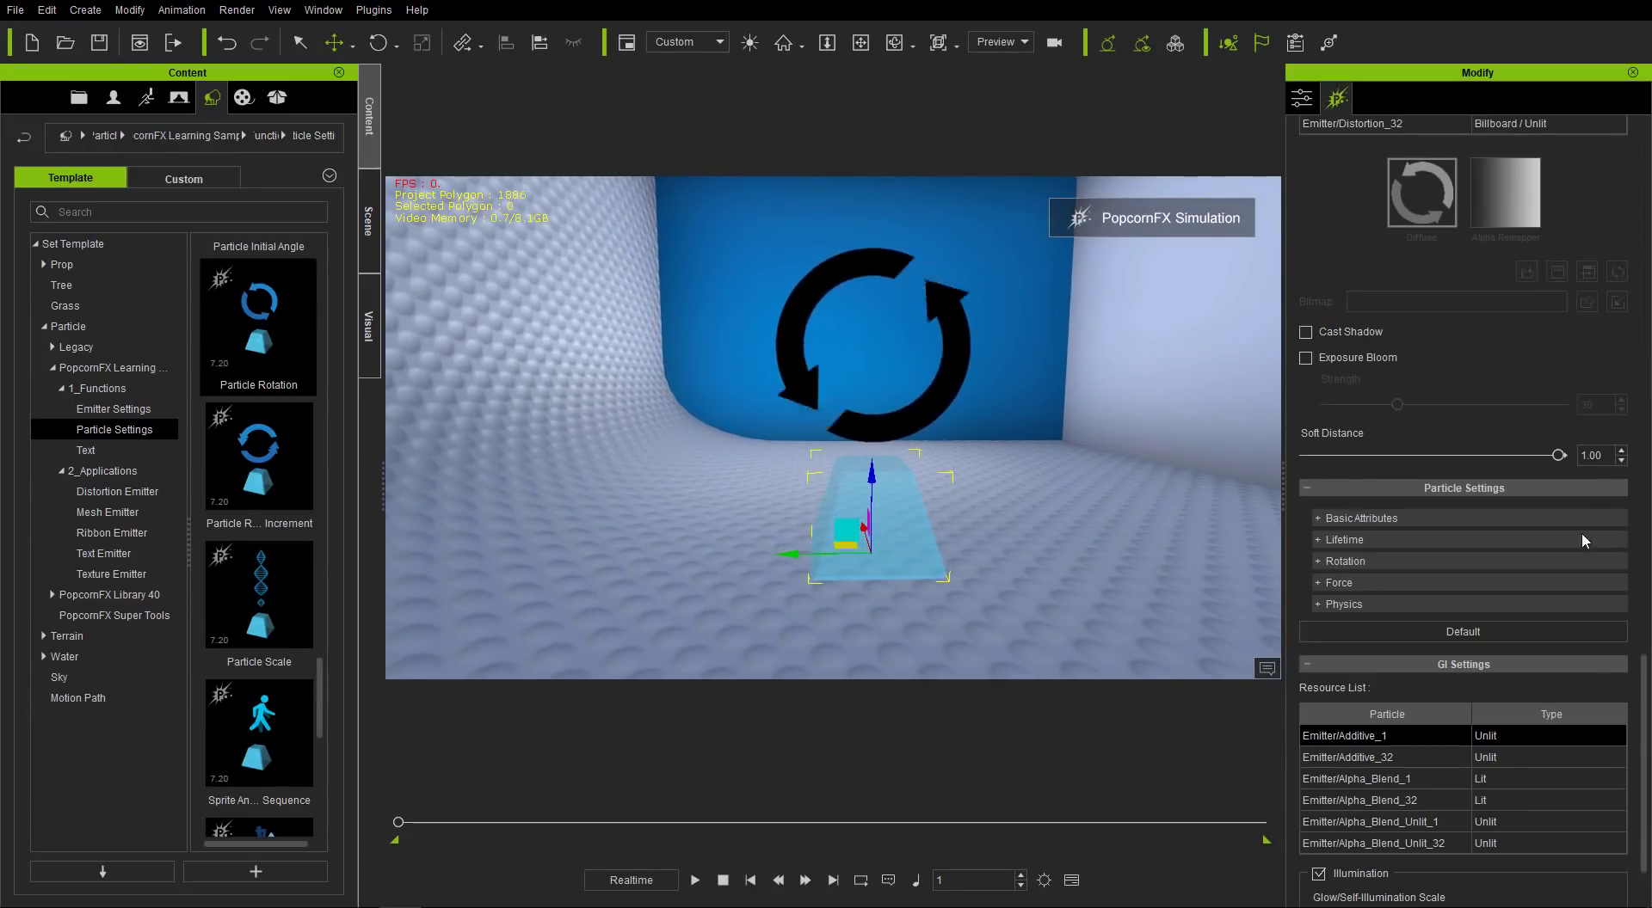
- Change the Blend Mode of the Particle Rotation emitter to Additive
drag(1645, 623, 1646, 479)
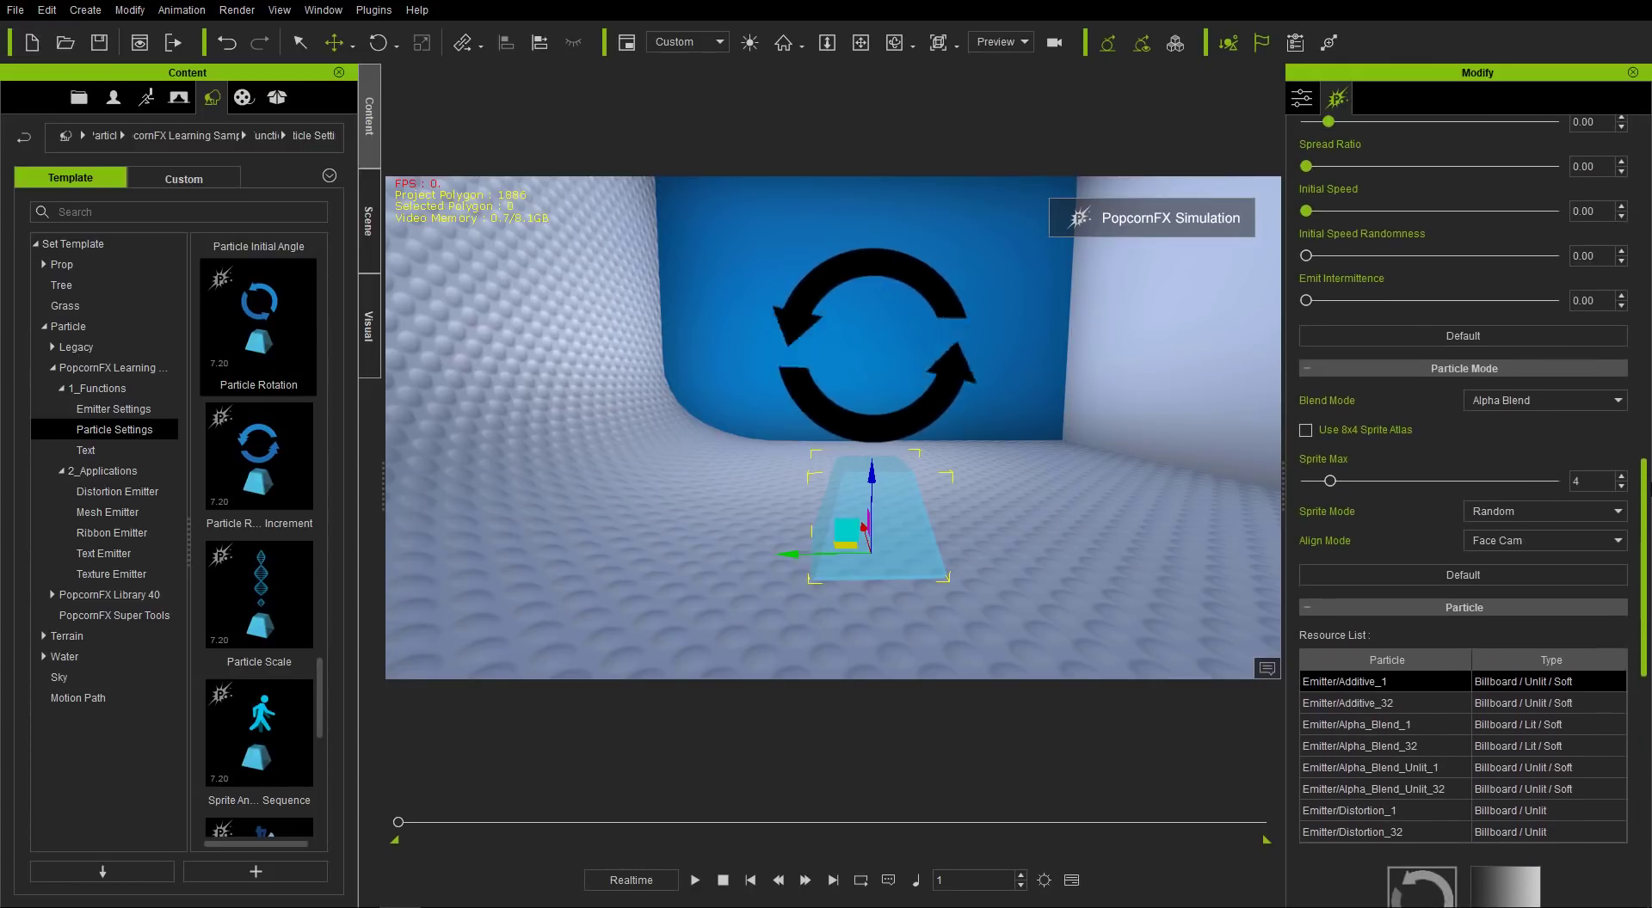
click(1514, 424)
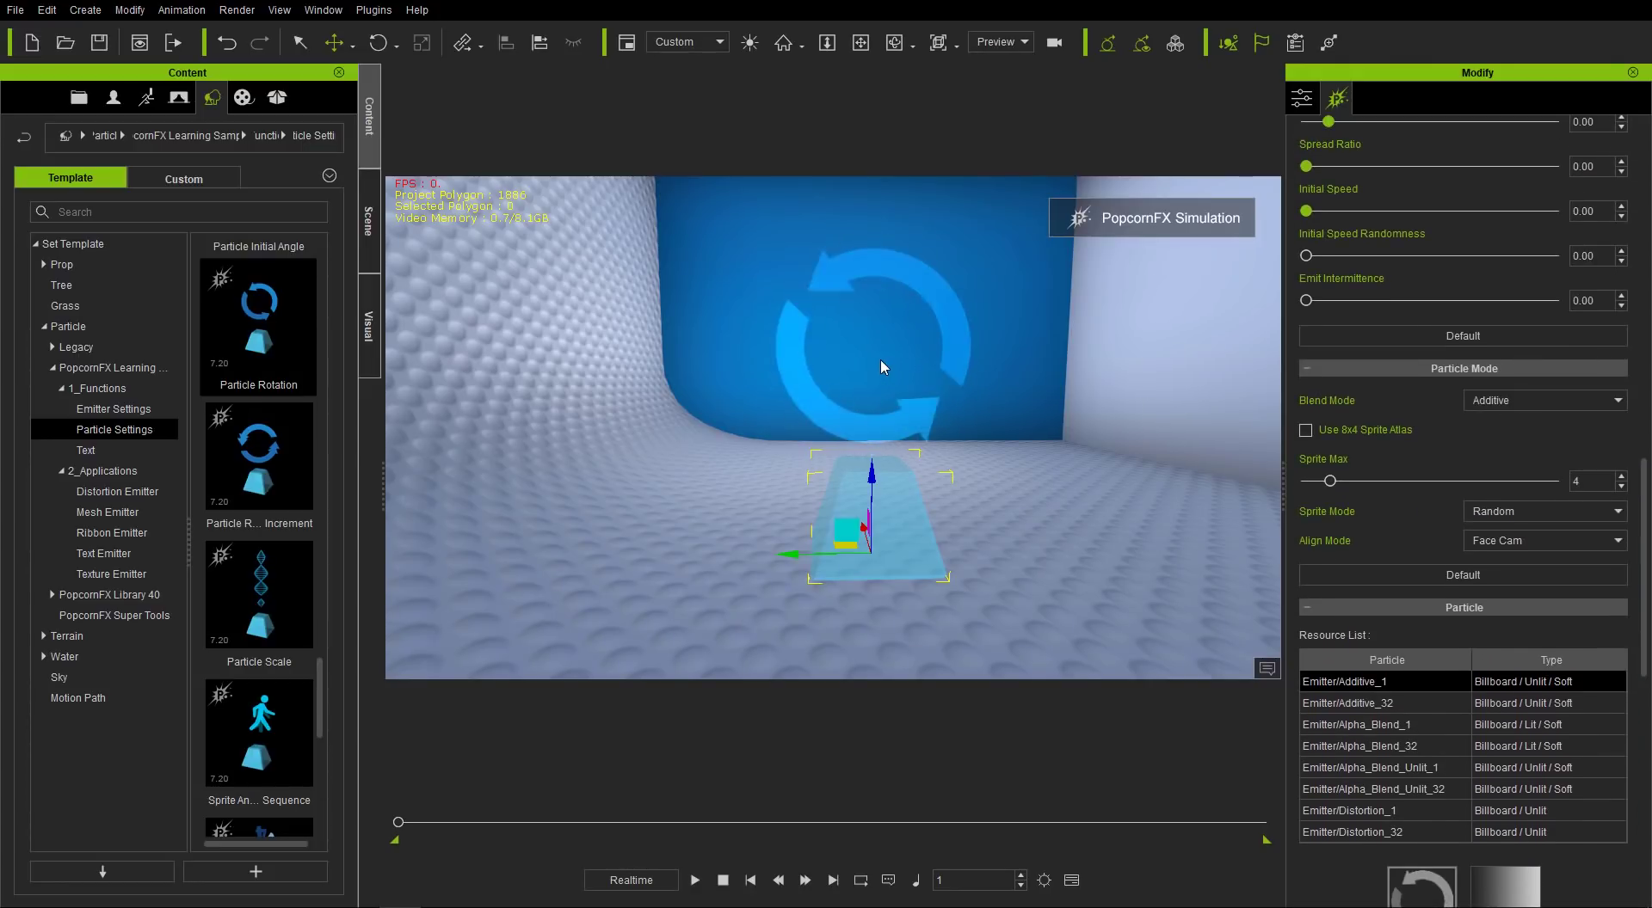
scroll(896, 376, down, 2)
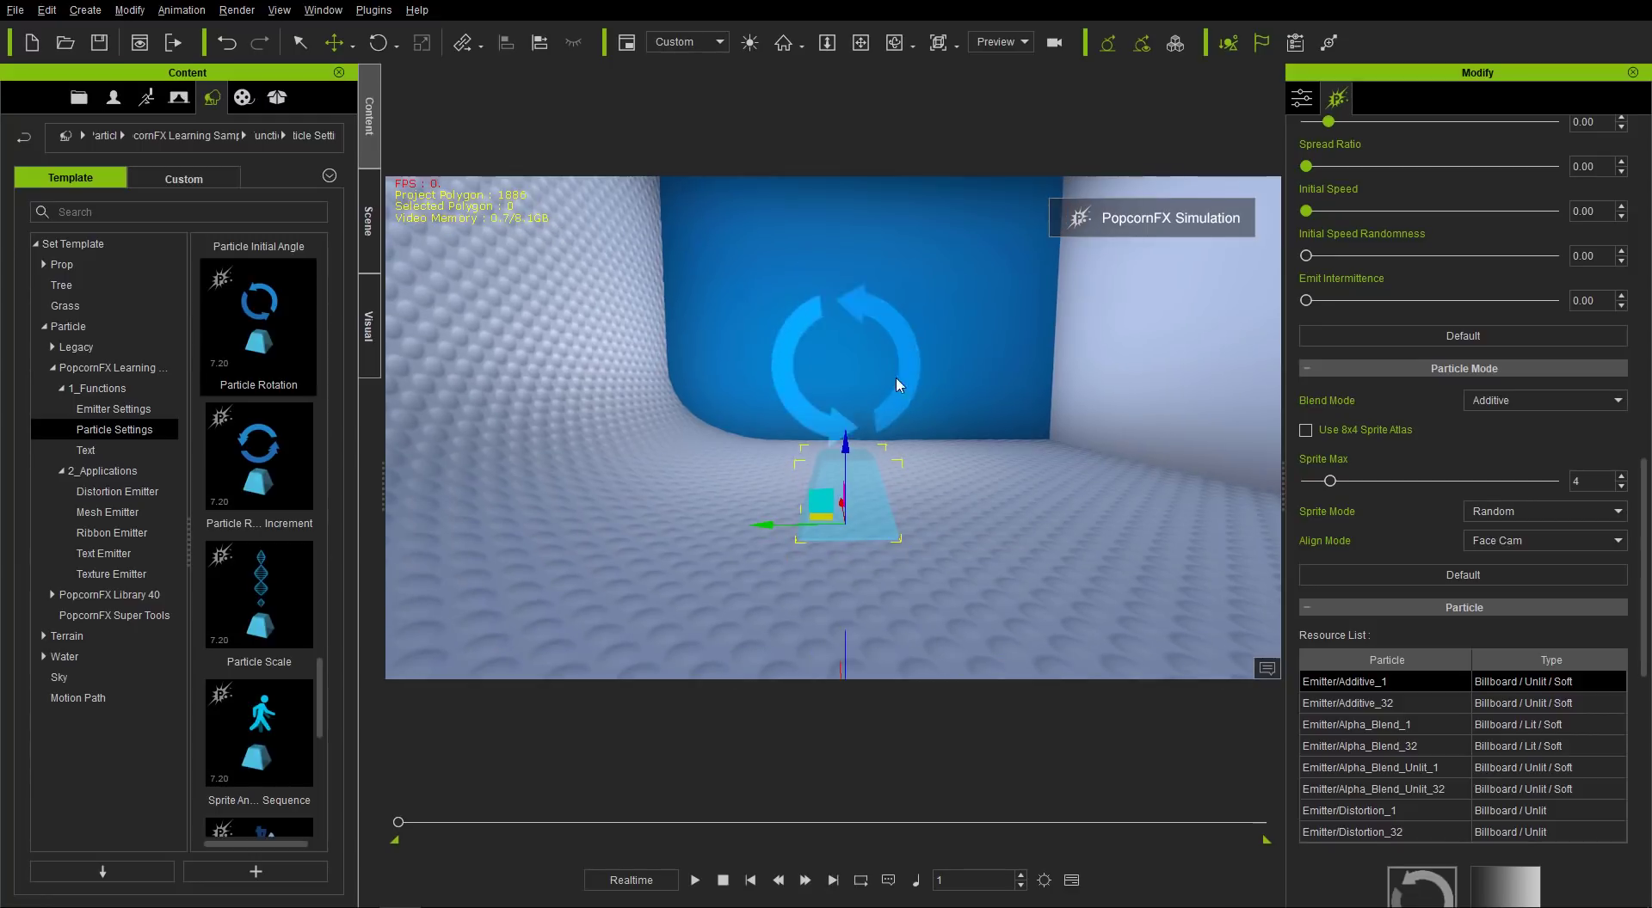
- Set both Life Min and Life Max of the Particle Rotation emitter to 3 seconds in its Basic Attributes
click(1475, 370)
click(1414, 398)
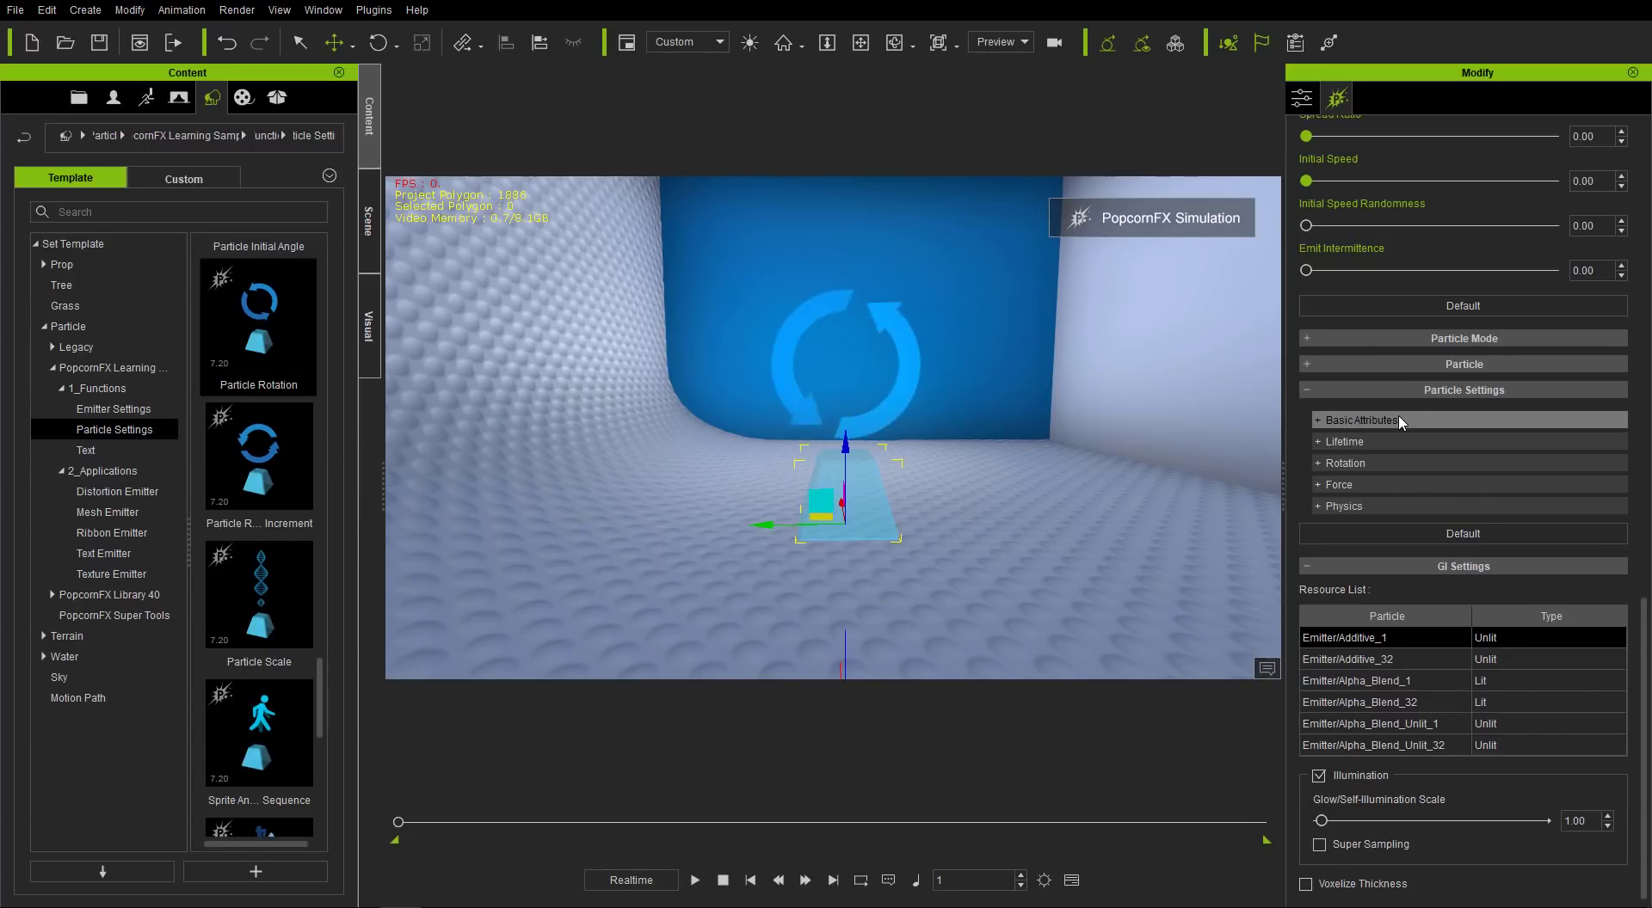
click(1399, 418)
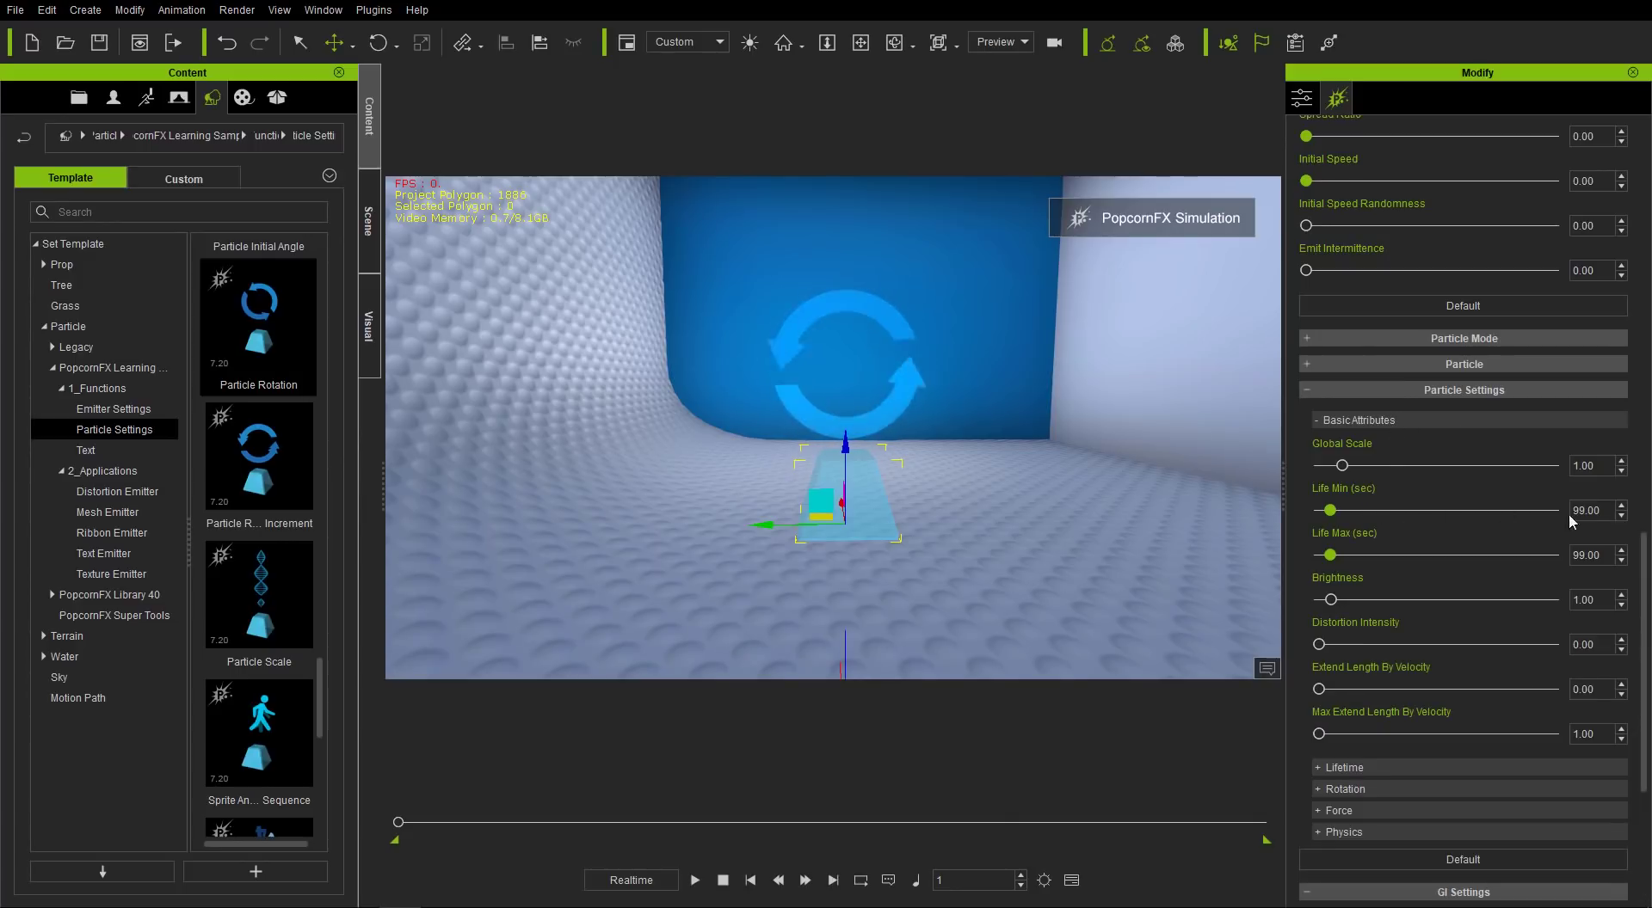
double_click(1606, 510)
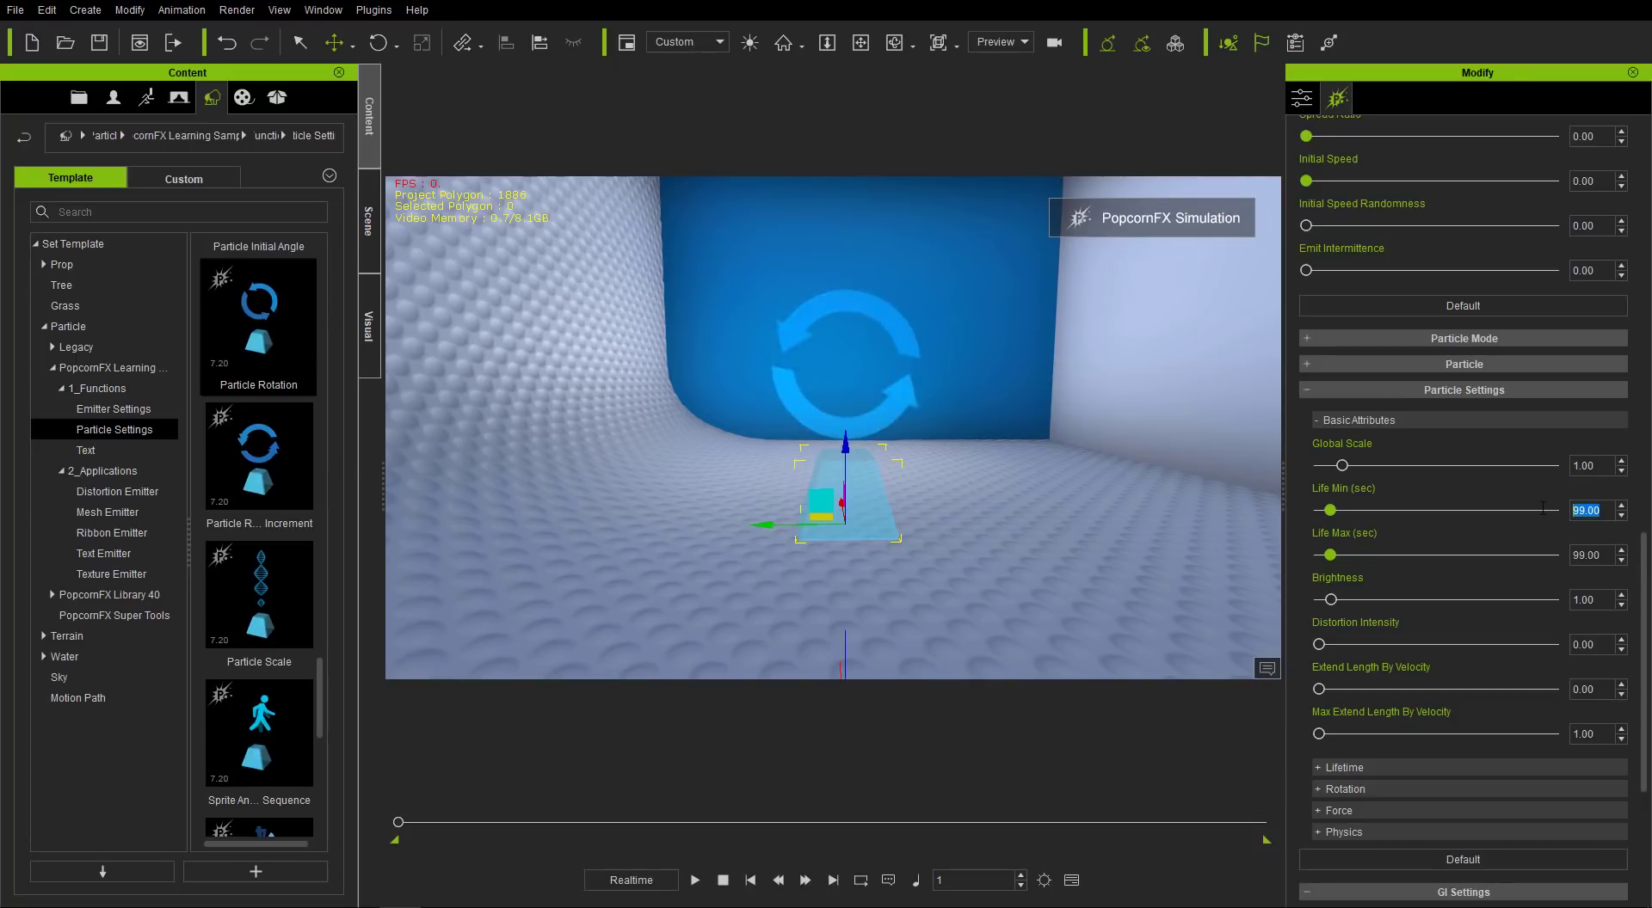
text(3)
key(Return)
double_click(1586, 555)
text(3)
key(Return)
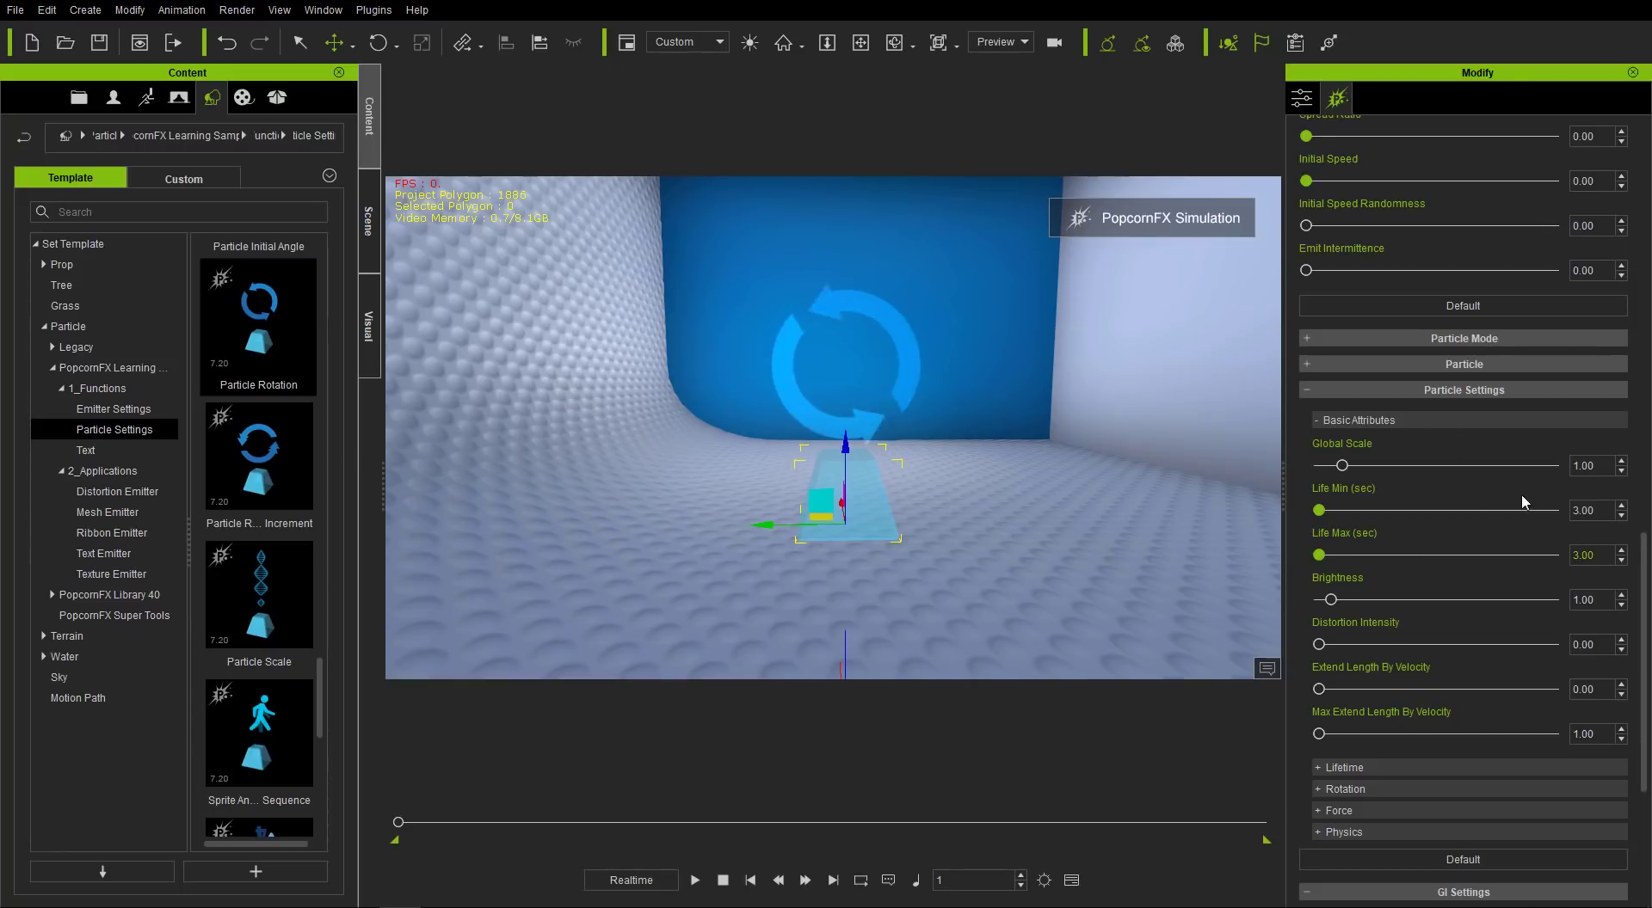
- Set the Angular Velocity Max of the Particle Rotation emitter to 10 in its Rotation settings
click(1391, 418)
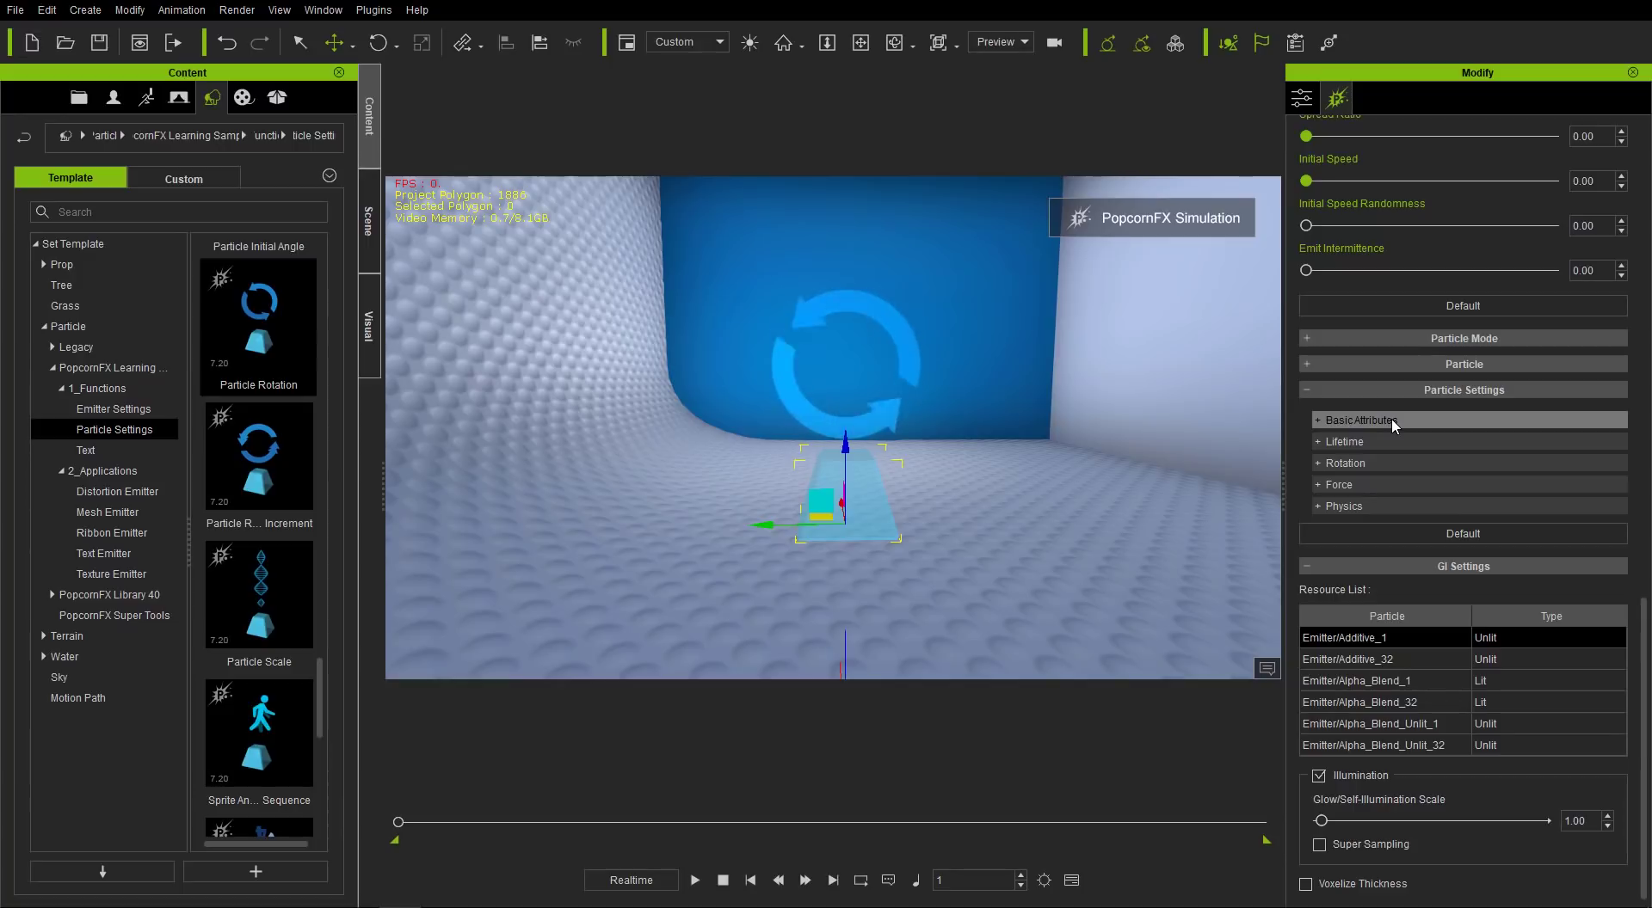
click(1345, 465)
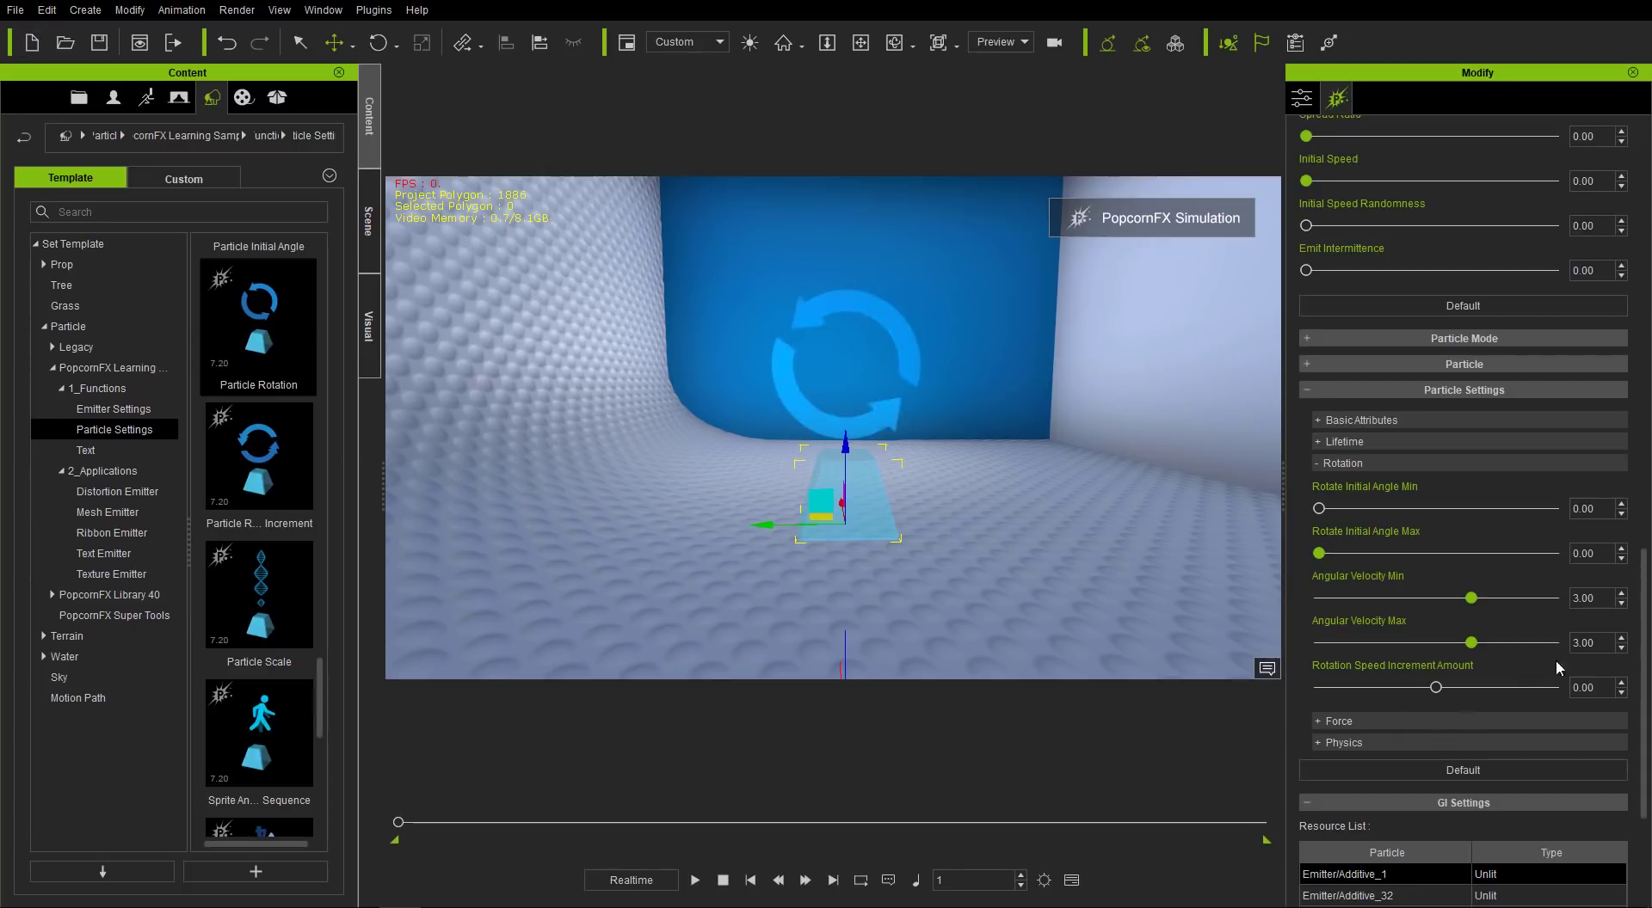
drag(1611, 643, 1521, 637)
text(10)
key(Return)
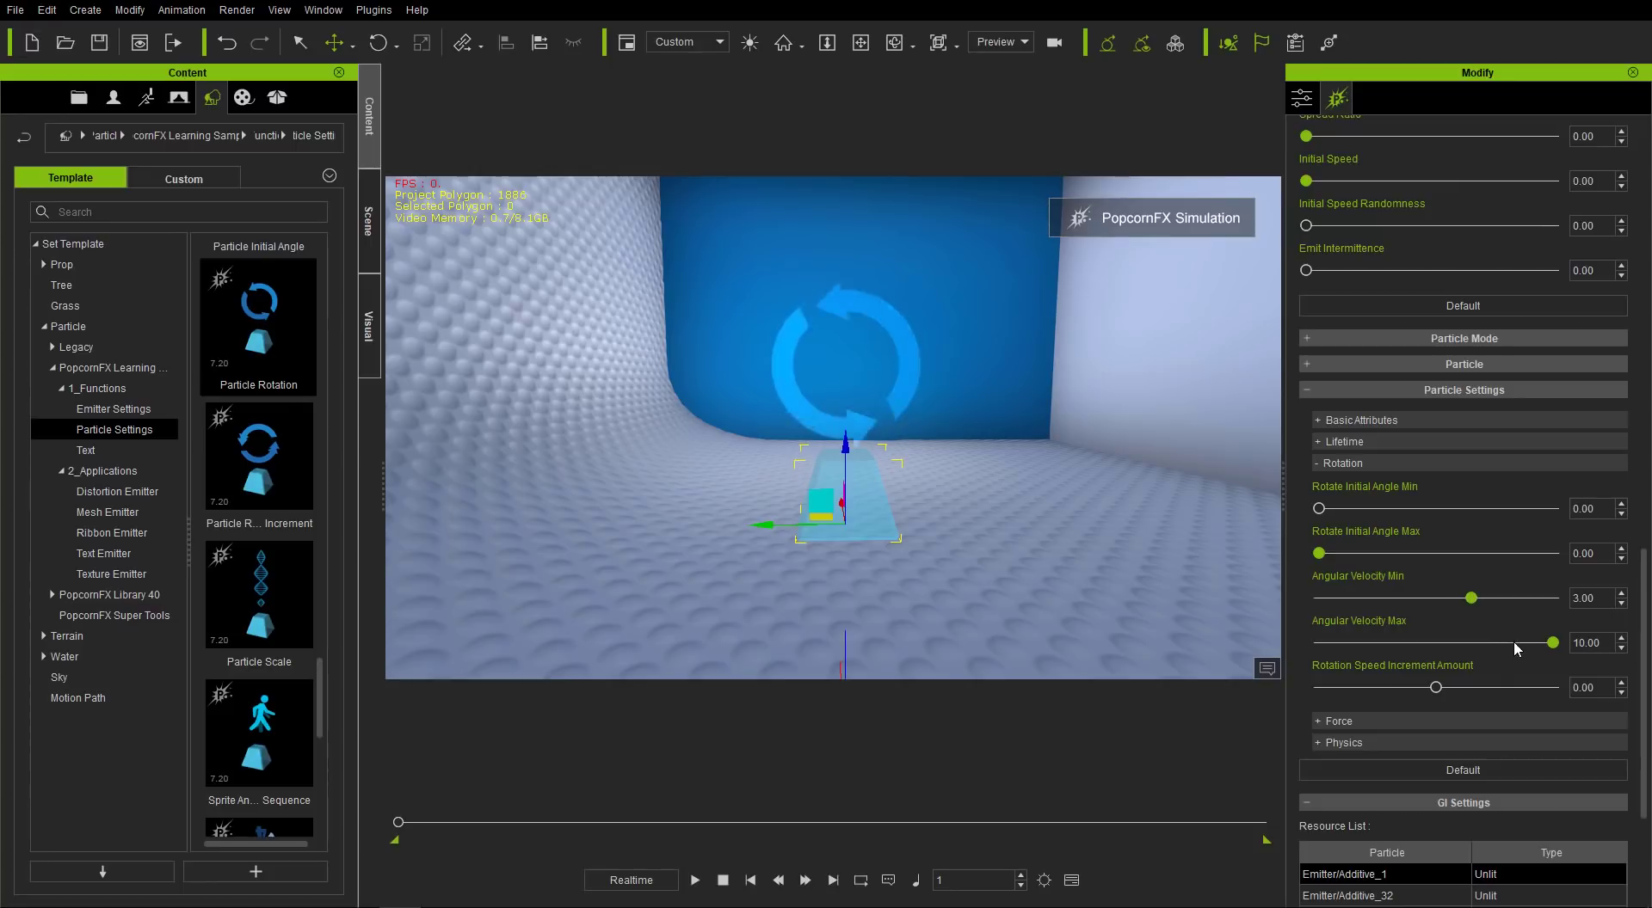
- Try negative Angular Velocity Min and Max values such as -1, and finally set both to 1
double_click(1590, 642)
text(-1.6)
key(Return)
text(-2)
key(Return)
key(Return)
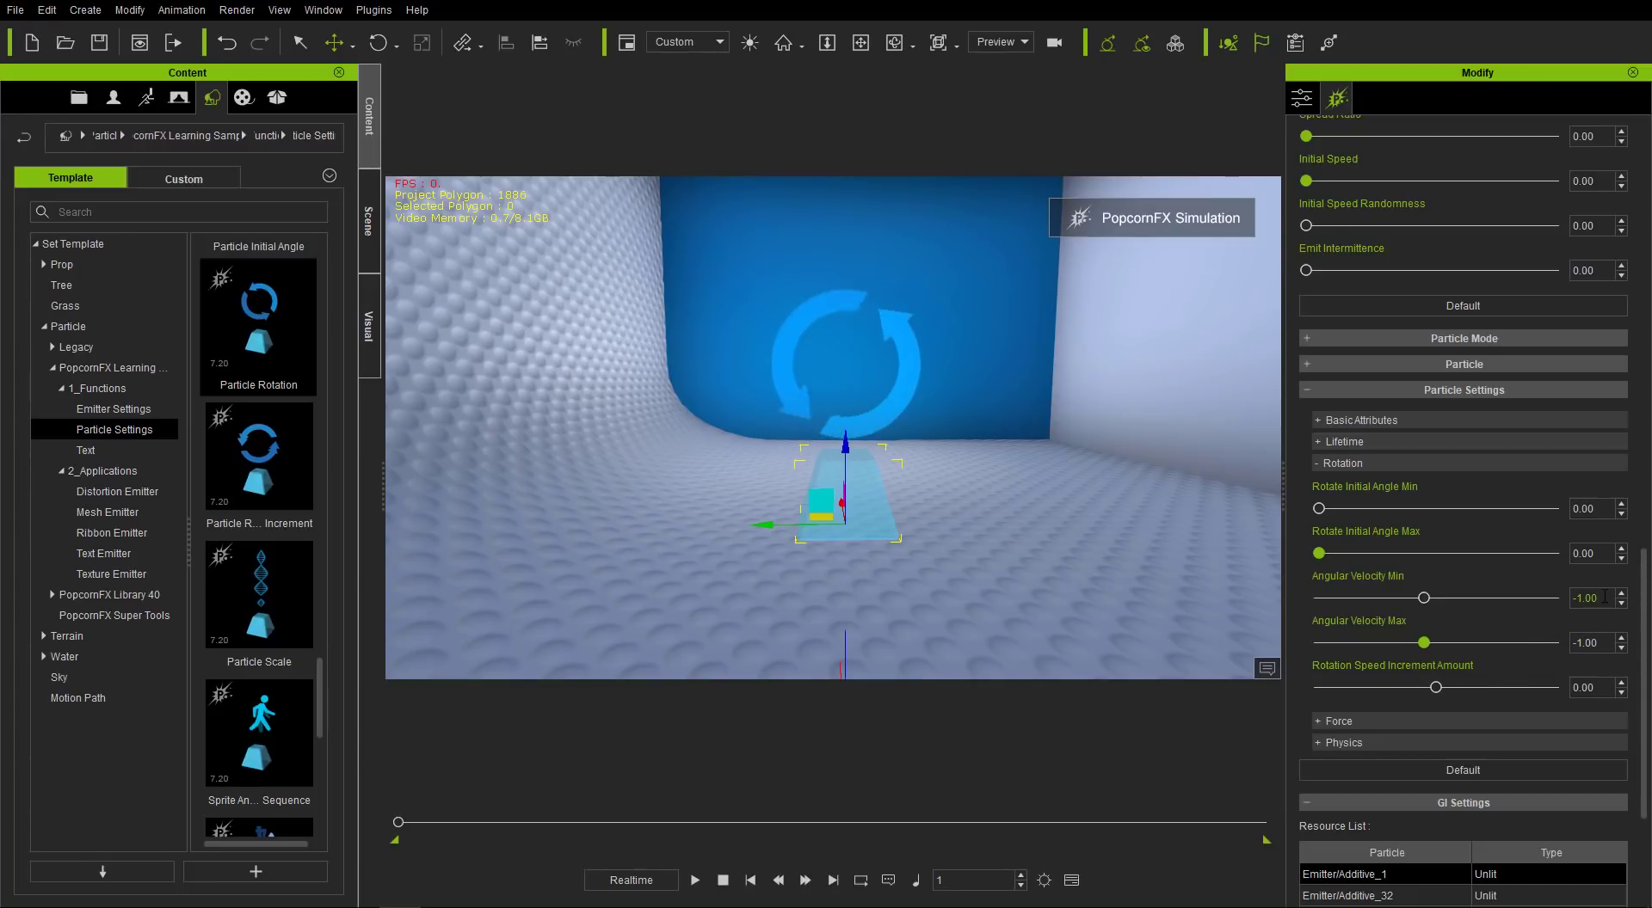
text(1)
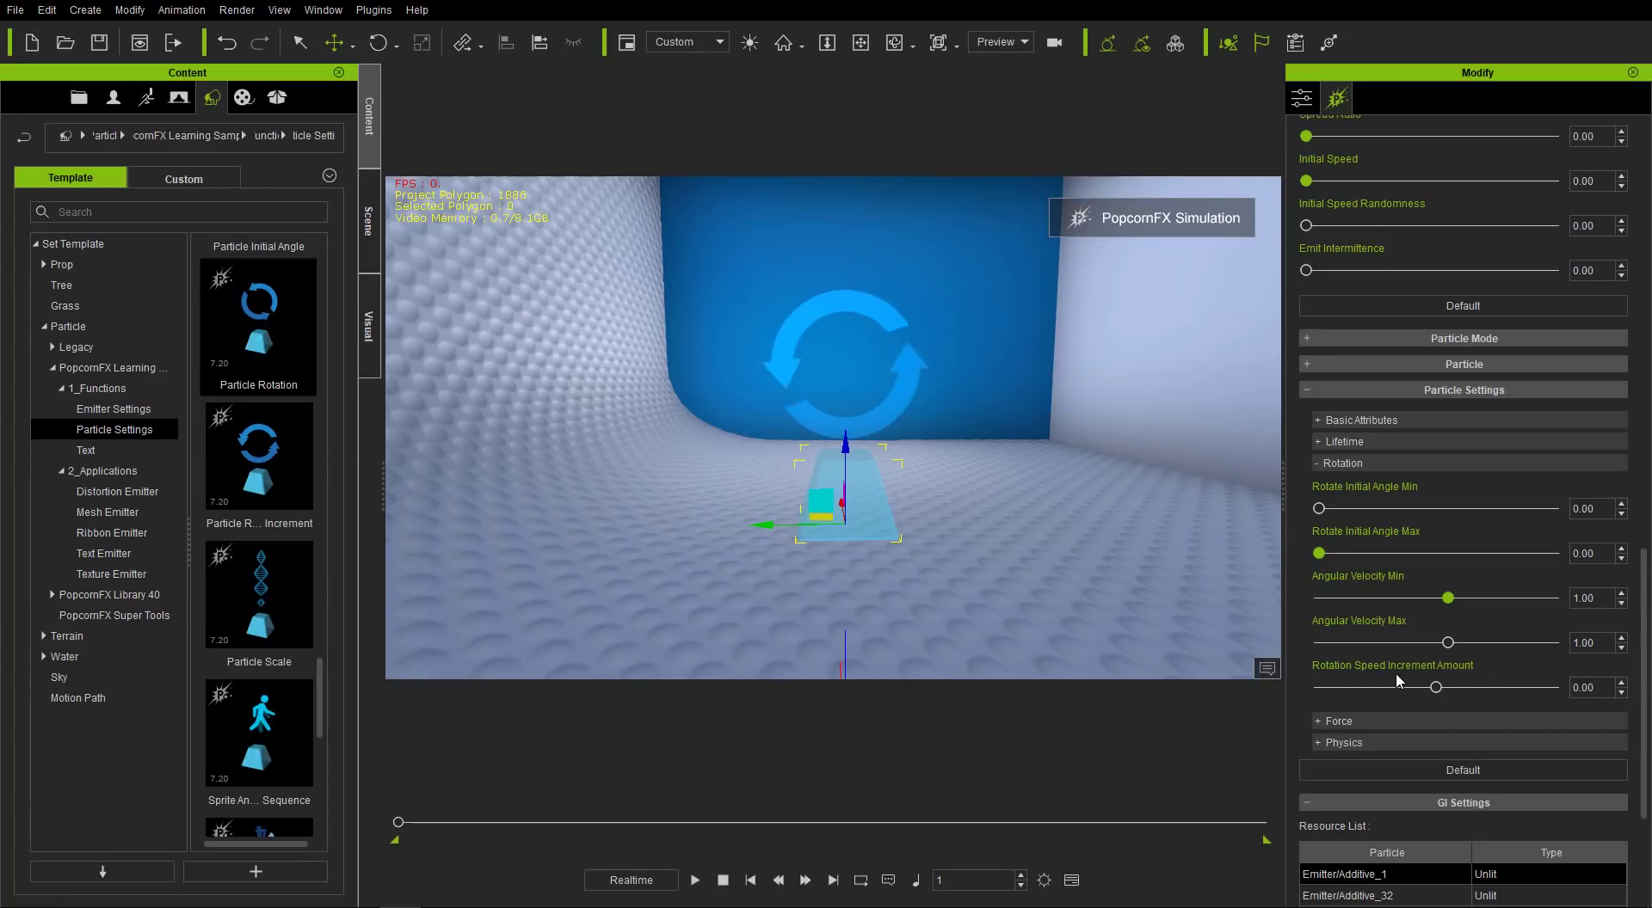
- Try Rotation Speed Increment Amounts such as -0.36, -0.17 and -0.04, and settle on -1
drag(1436, 688, 1494, 697)
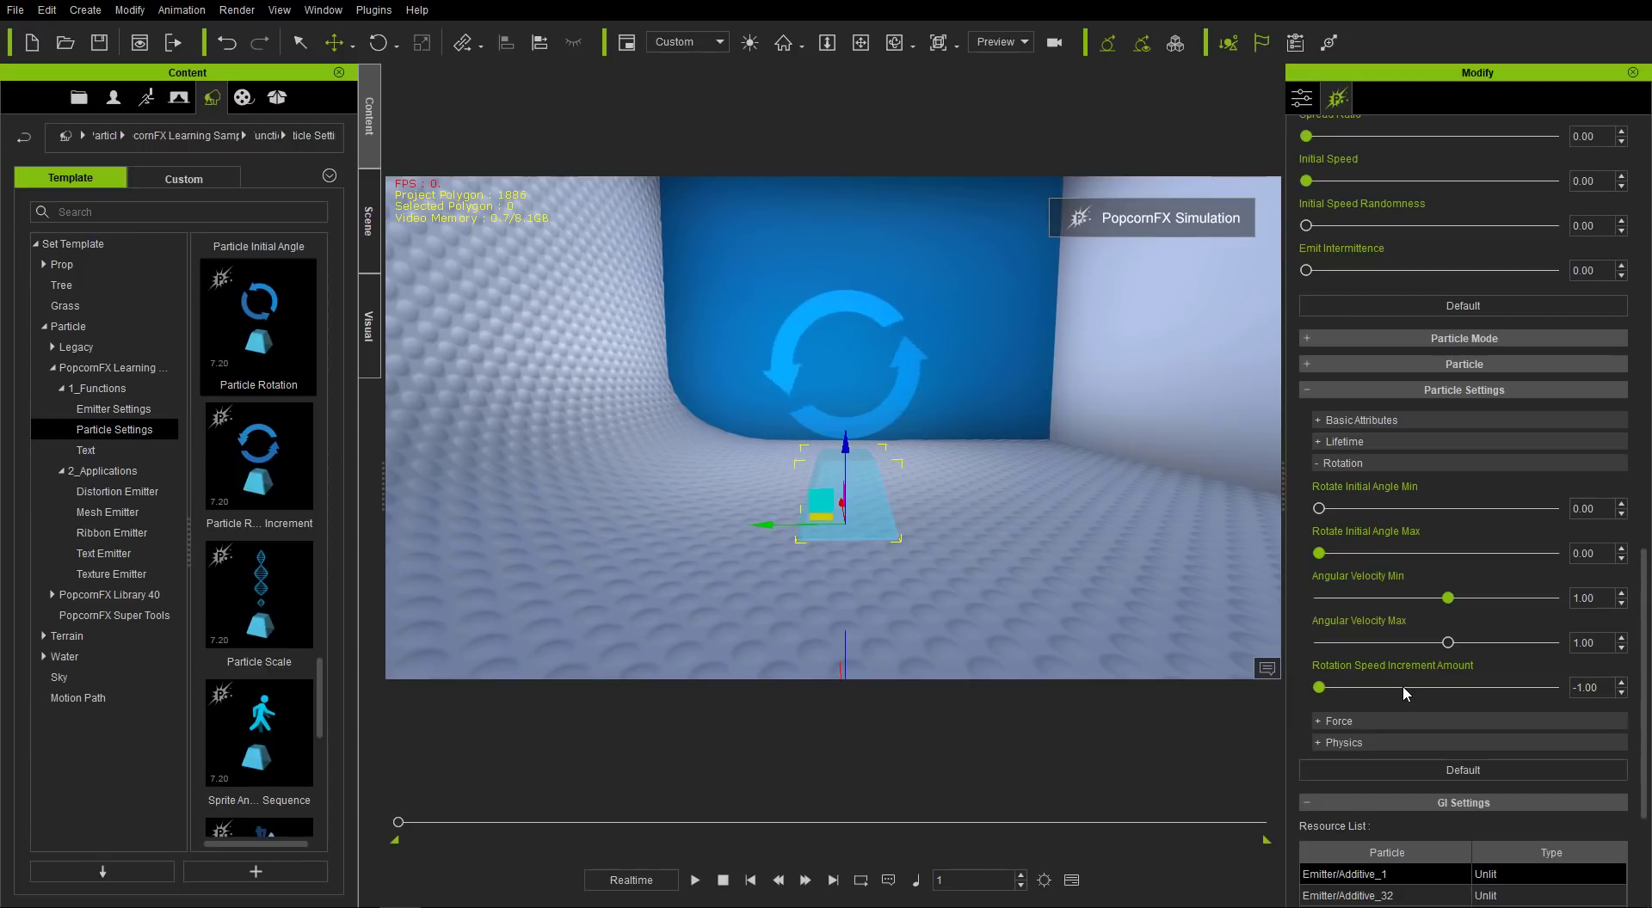
click(1437, 690)
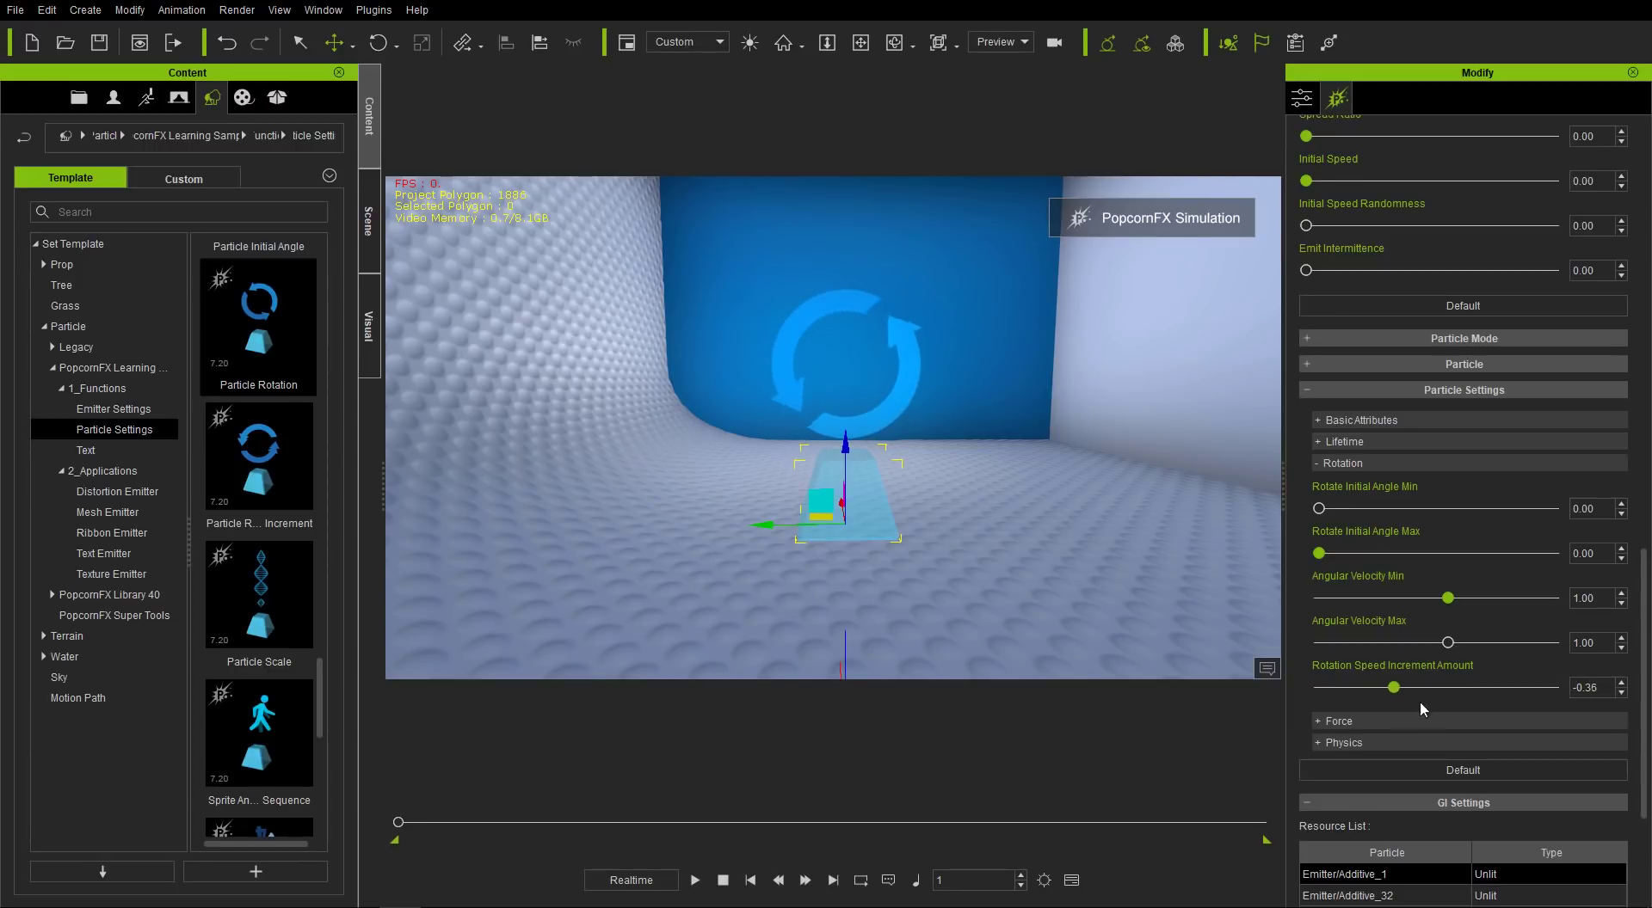
click(1412, 688)
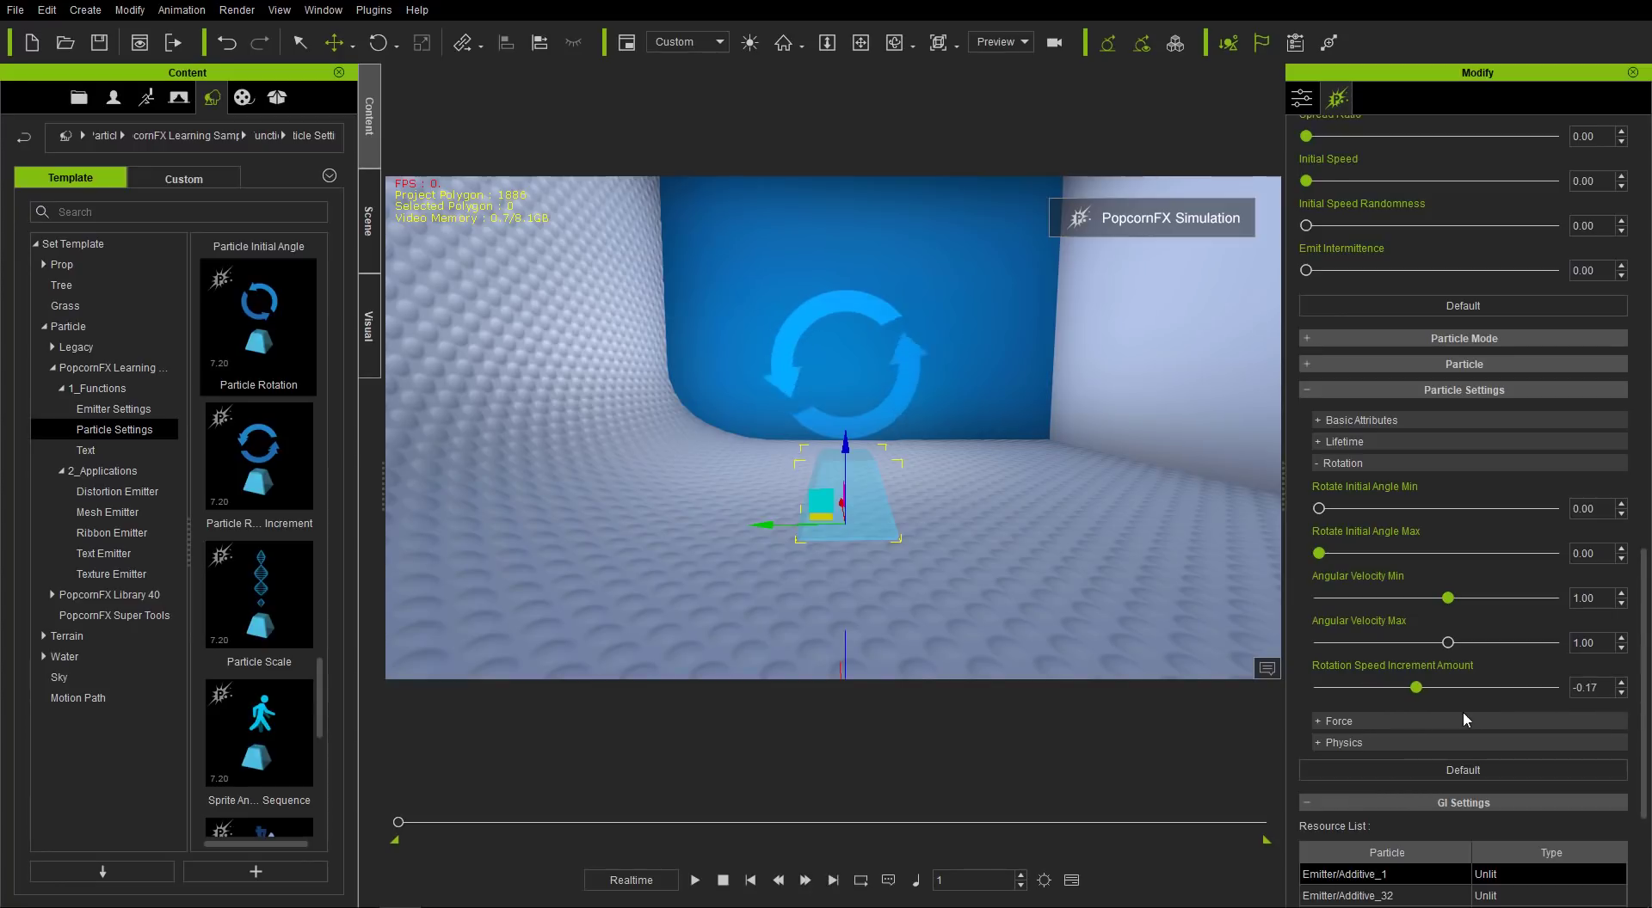
click(1316, 688)
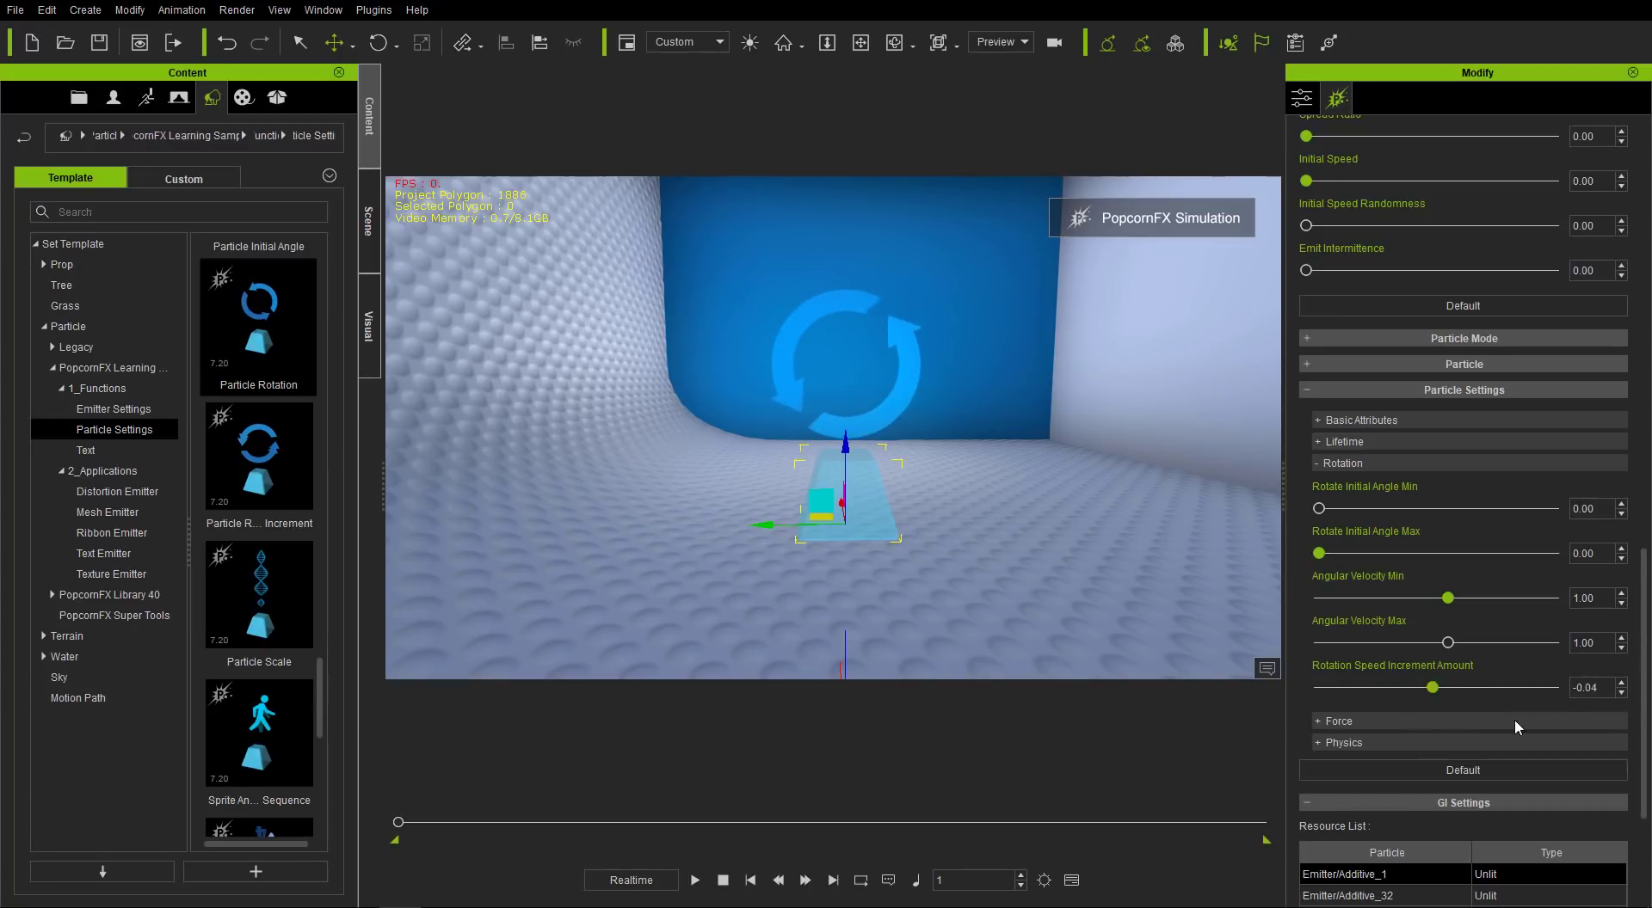
click(1317, 687)
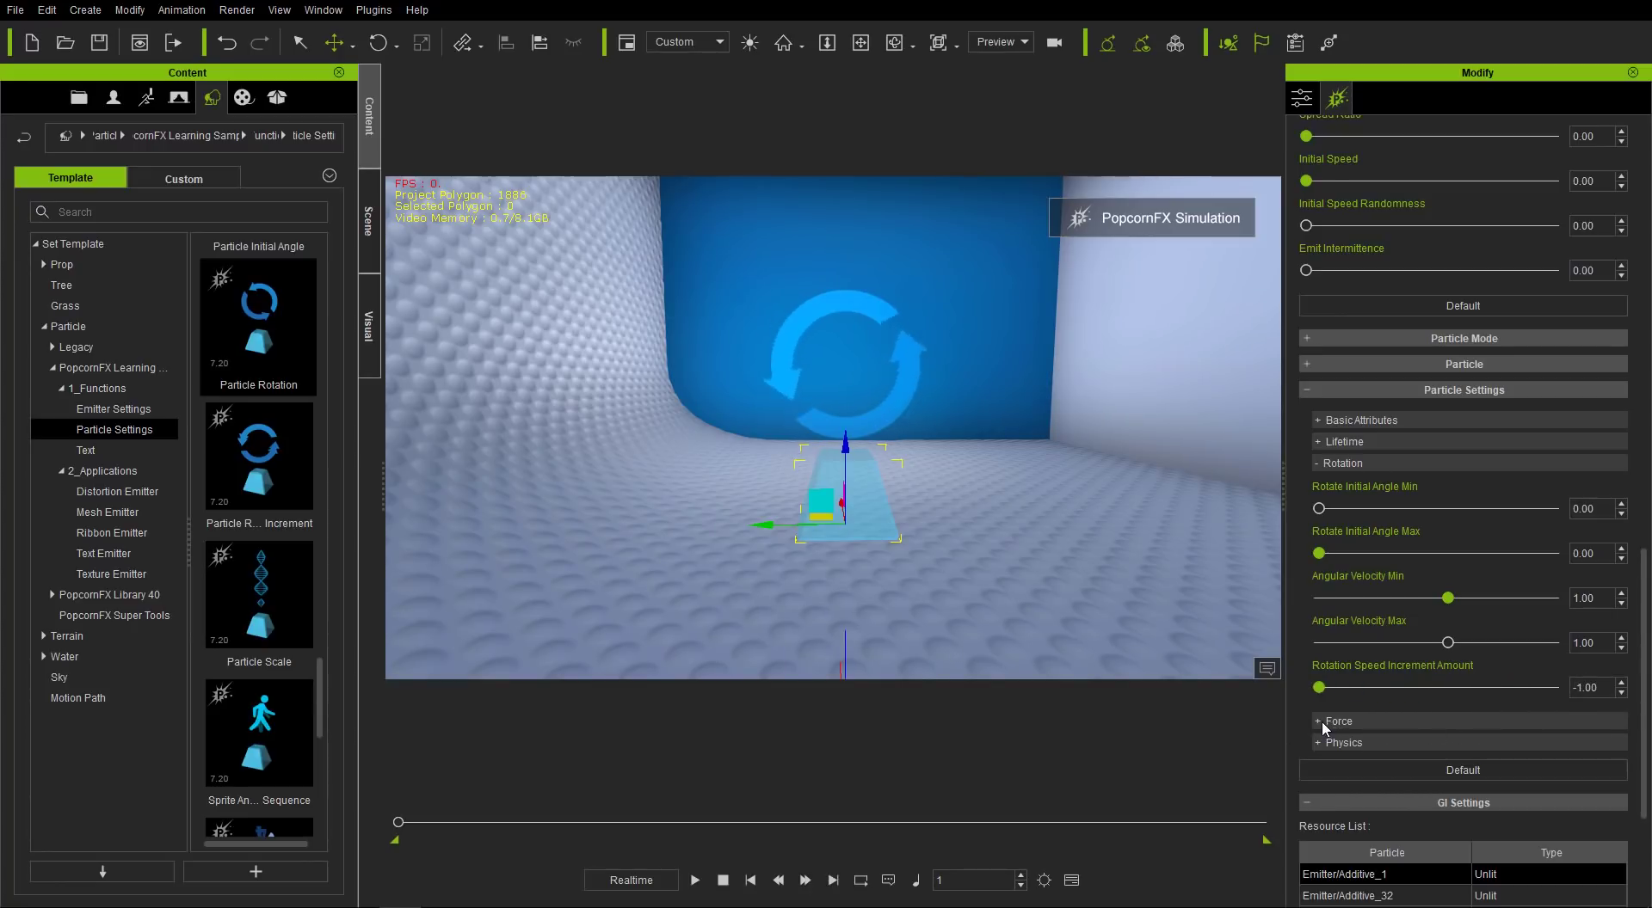
- Delete the Particle Rotation emitter and add the Nightclub Laser sample from the Texture Emitter applications folder
click(679, 542)
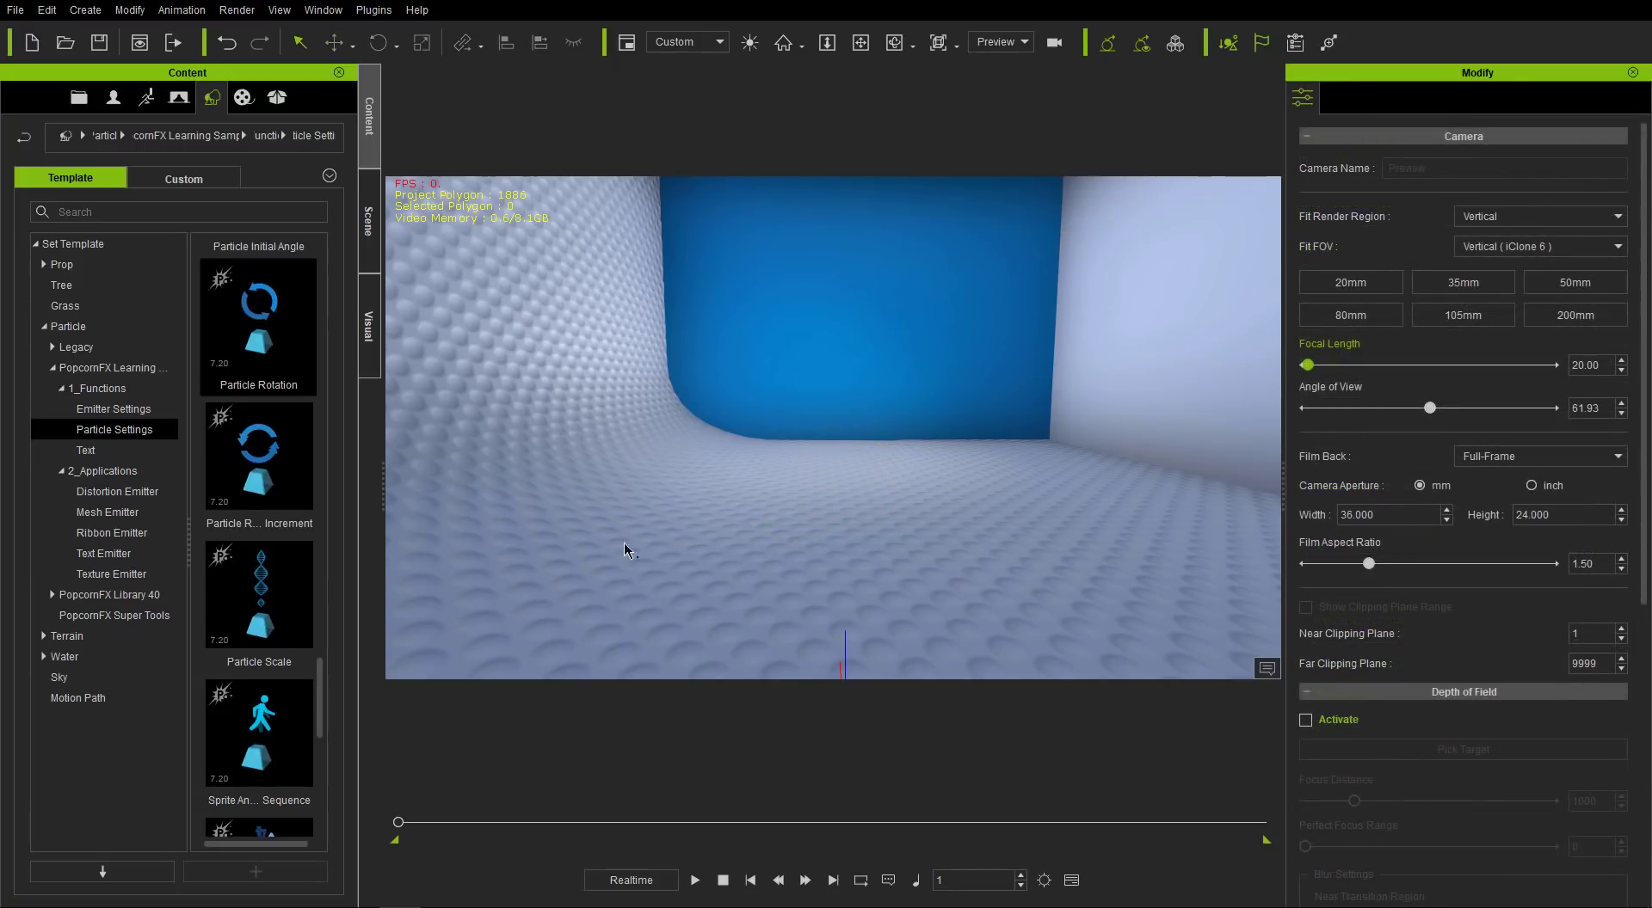
click(105, 576)
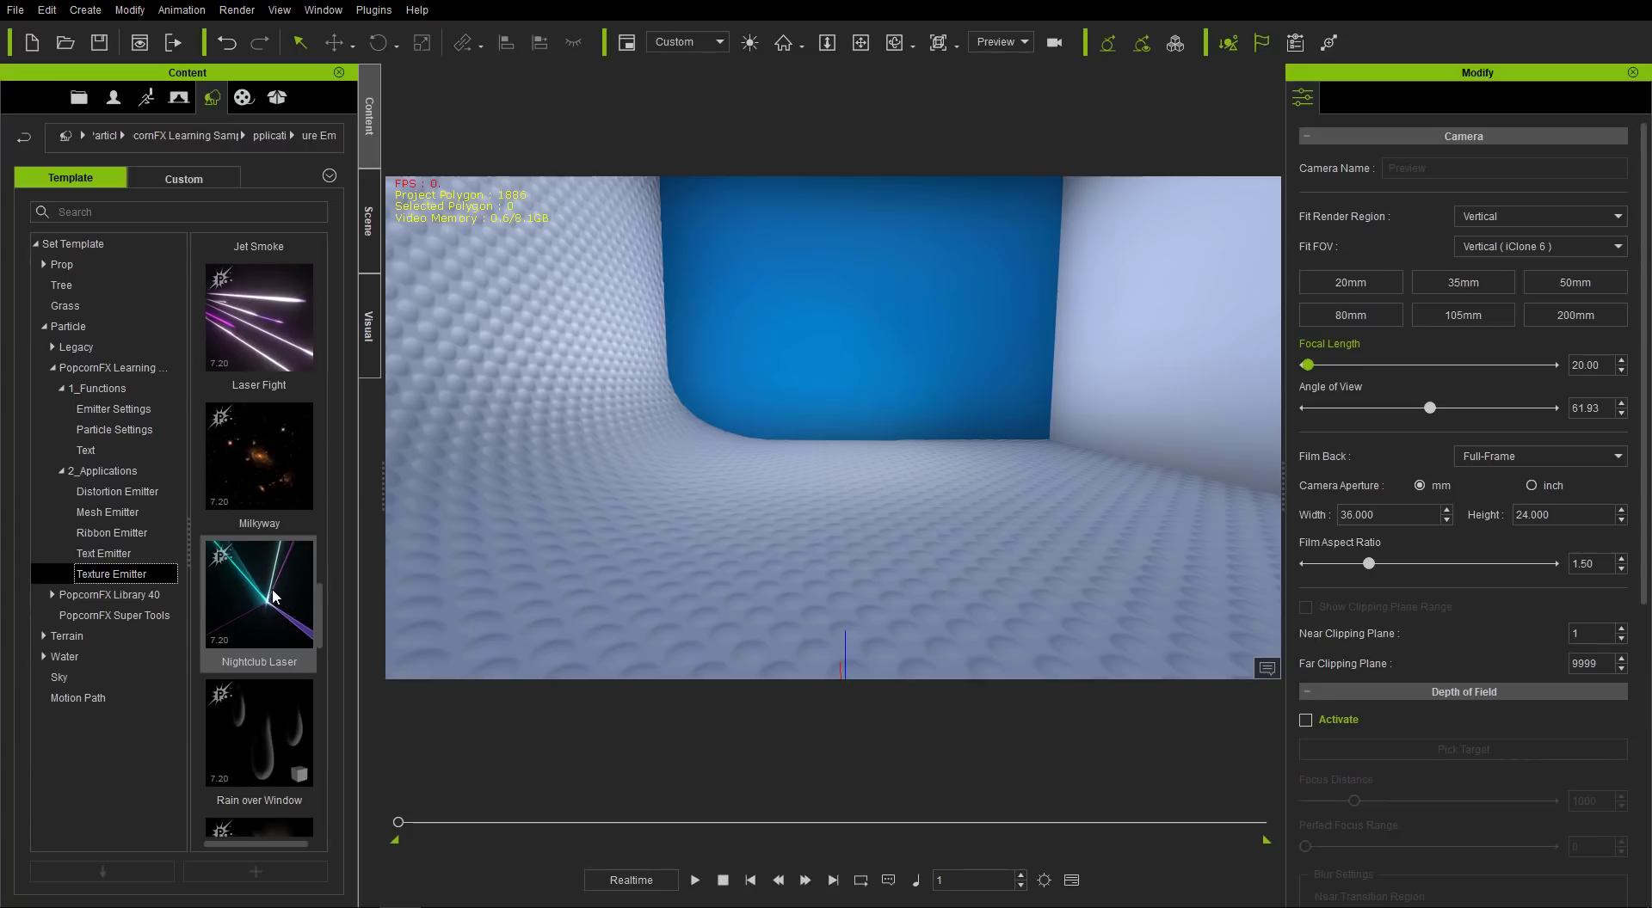
double_click(274, 597)
- Raise the Nightclub Laser emitter above the floor to a Z position of about 94
middle_drag(692, 585, 687, 525)
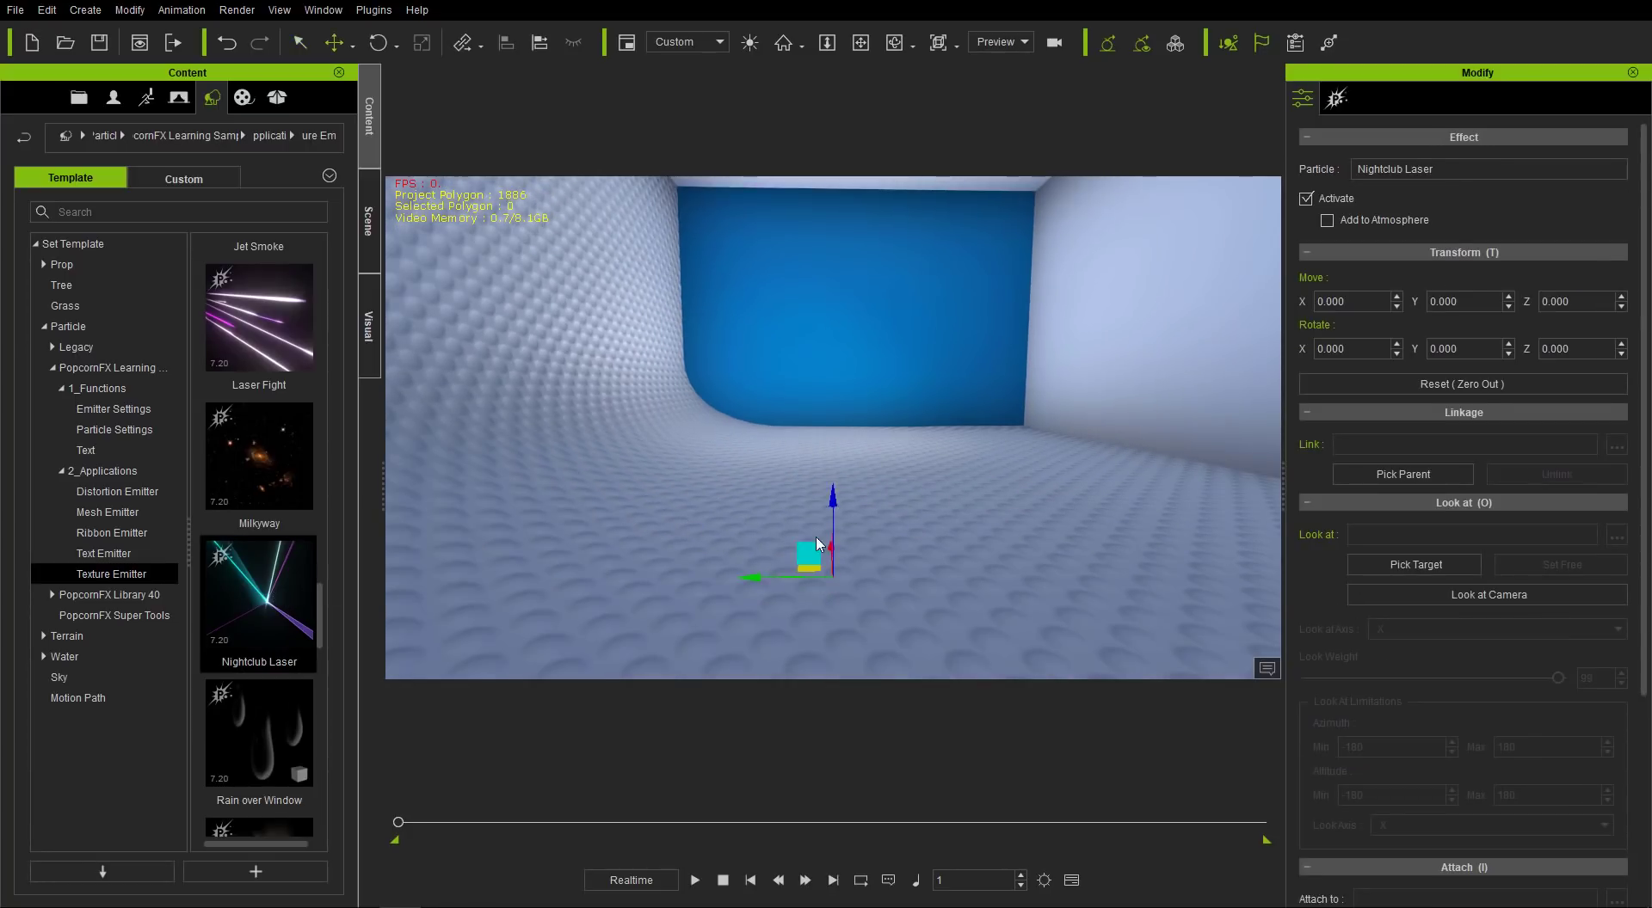
drag(835, 497, 865, 278)
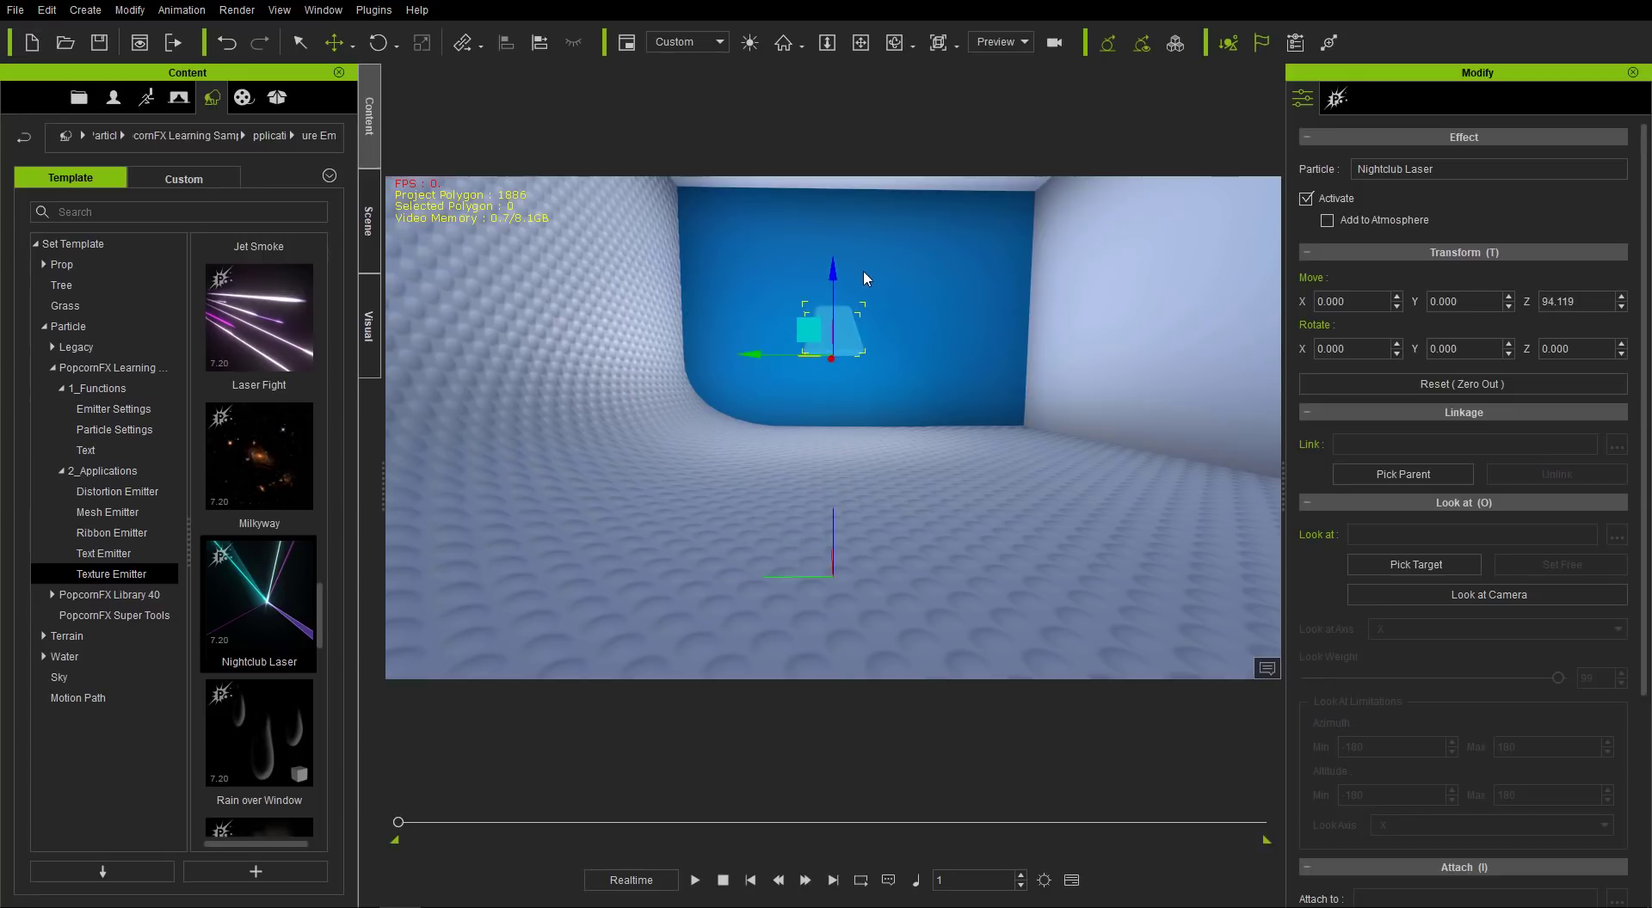
middle_drag(925, 328, 947, 424)
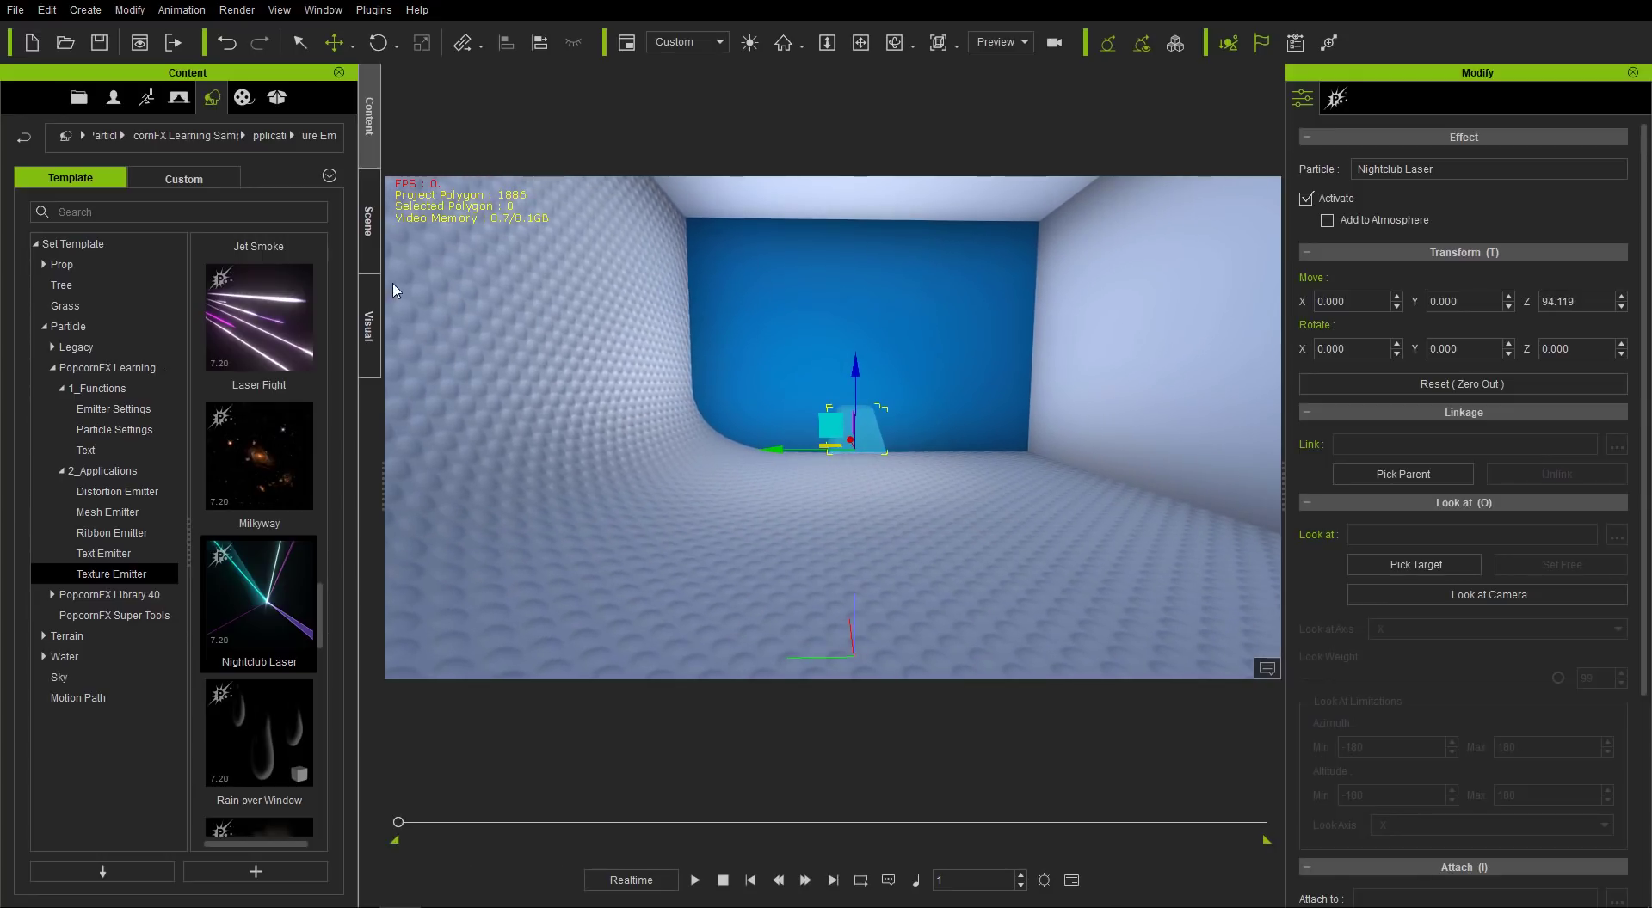
- Turn off the Spotlight and the directional light, and select the Nightclub Laser to view its simulation in the dark room
click(380, 243)
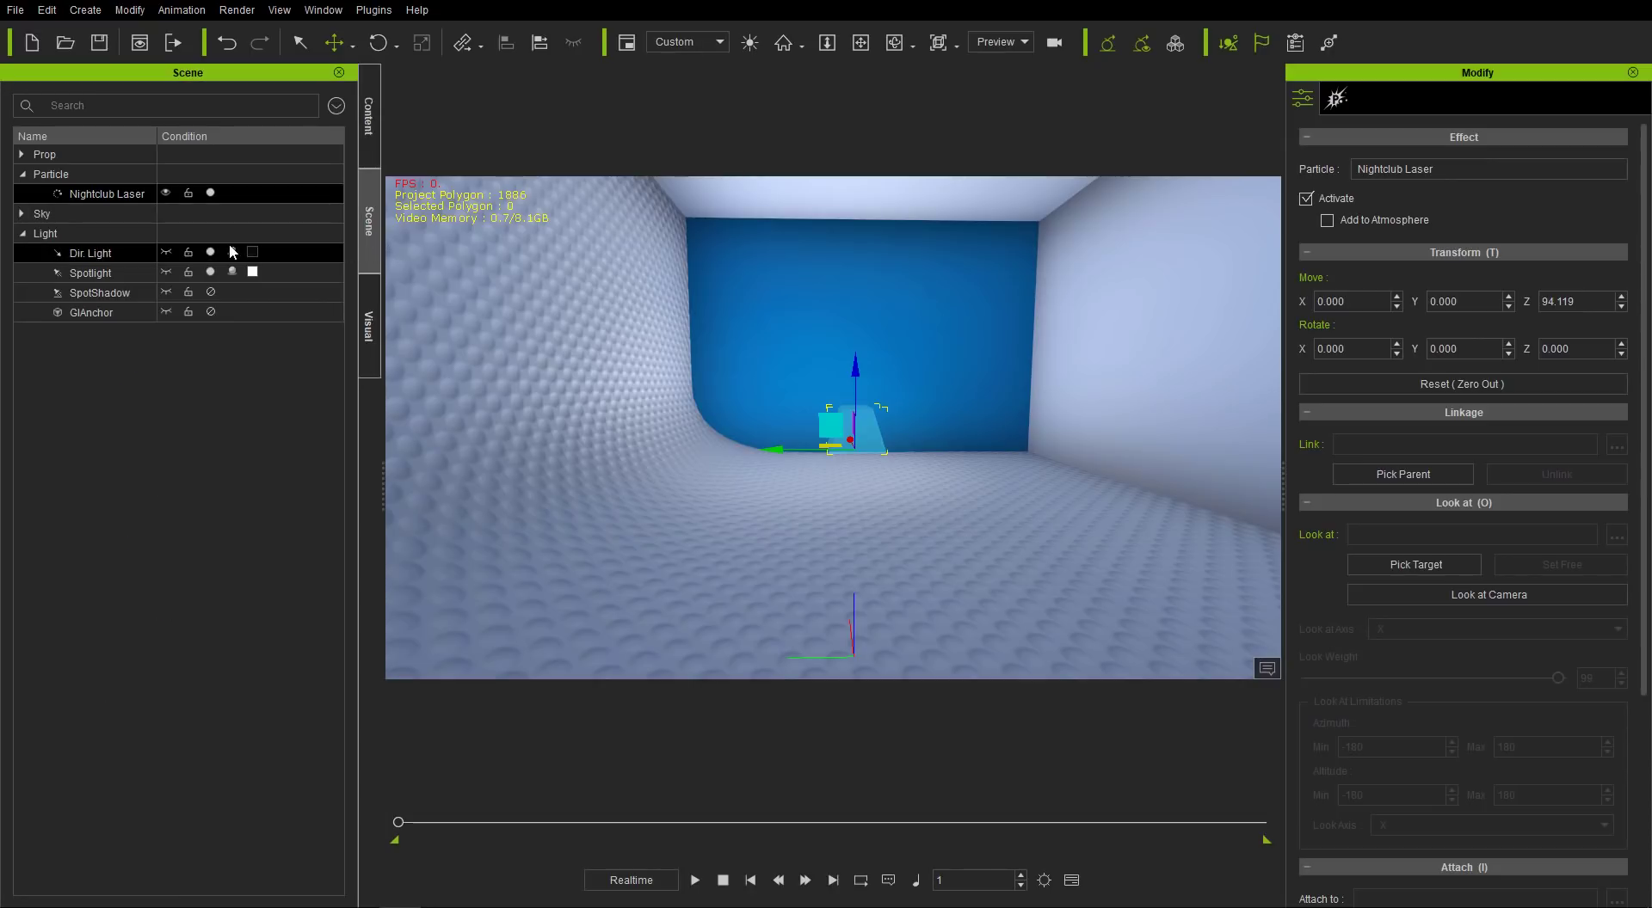
click(211, 271)
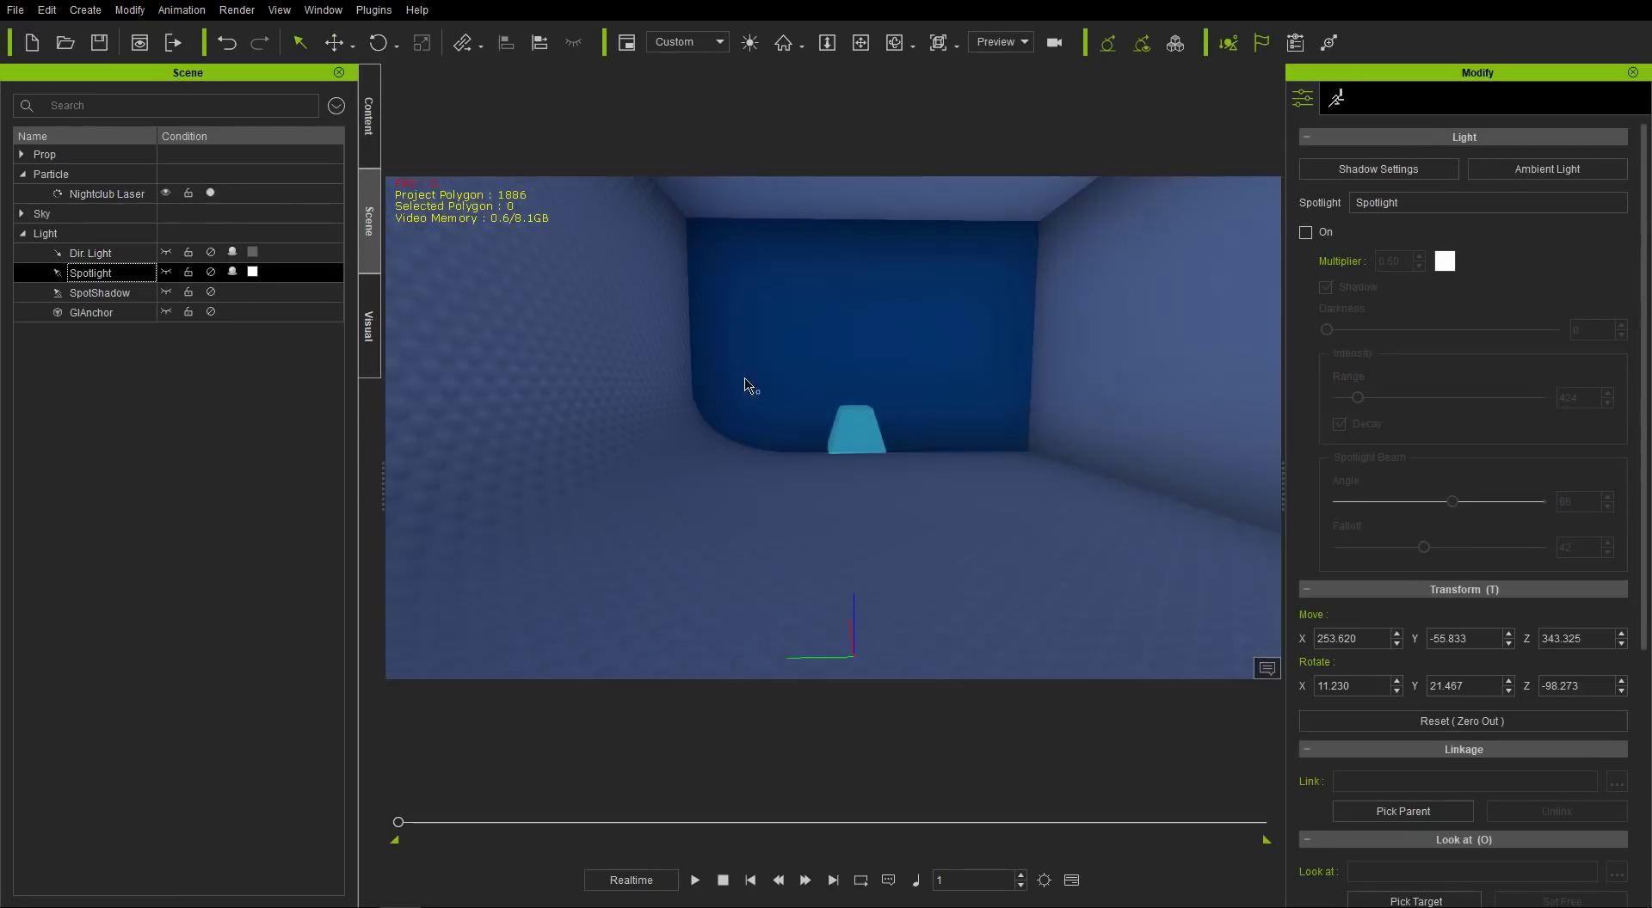
click(105, 194)
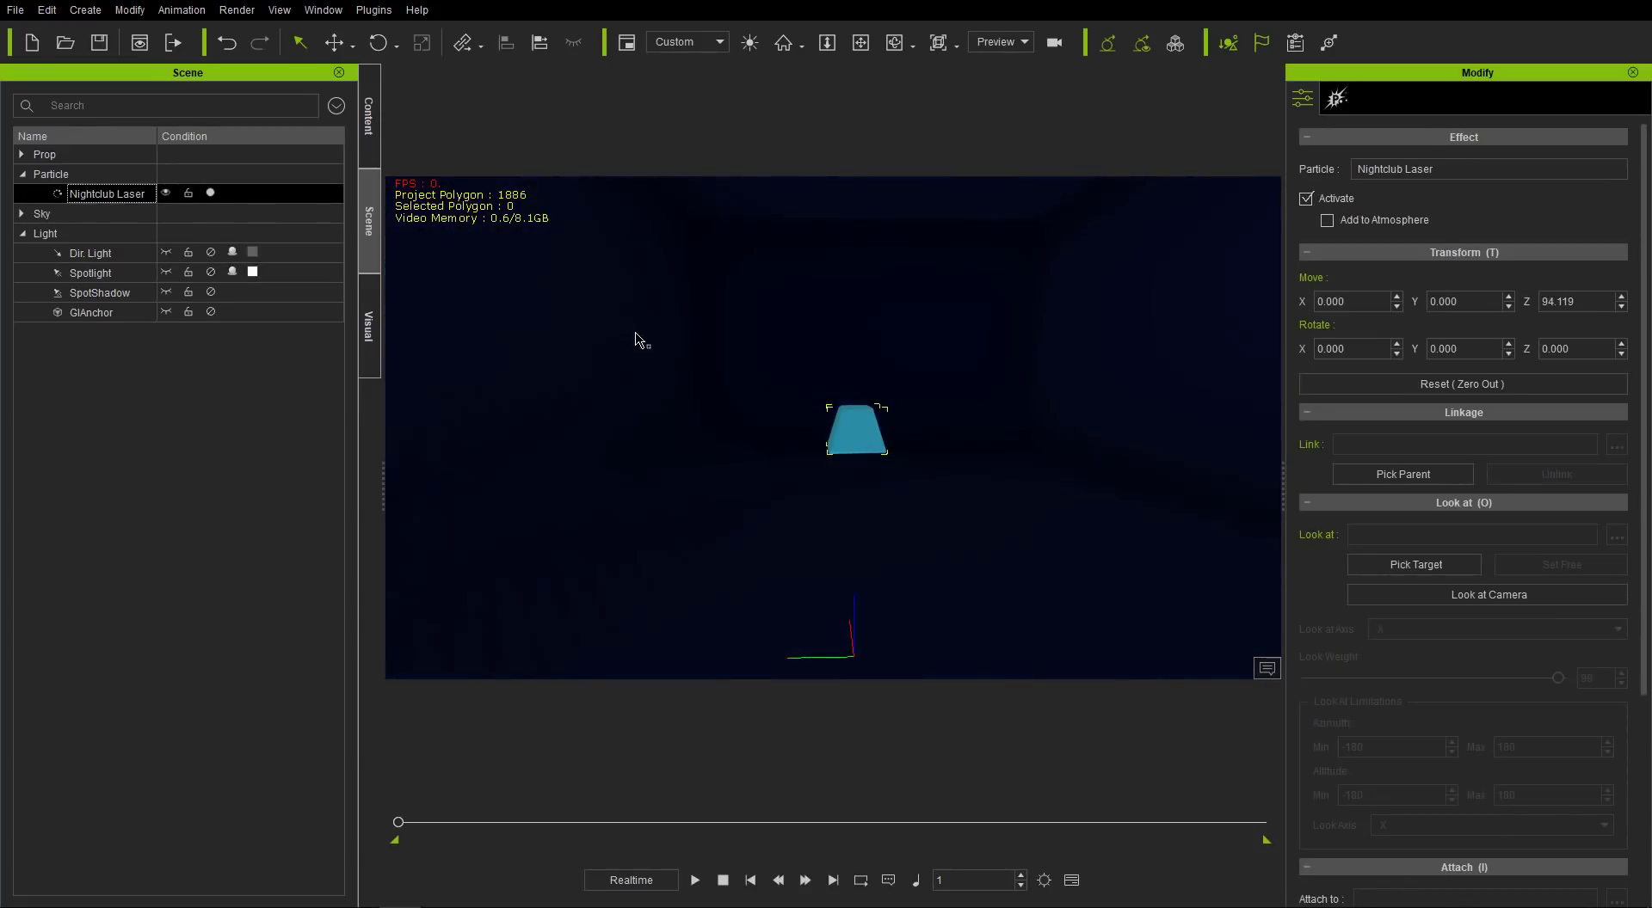
double_click(852, 450)
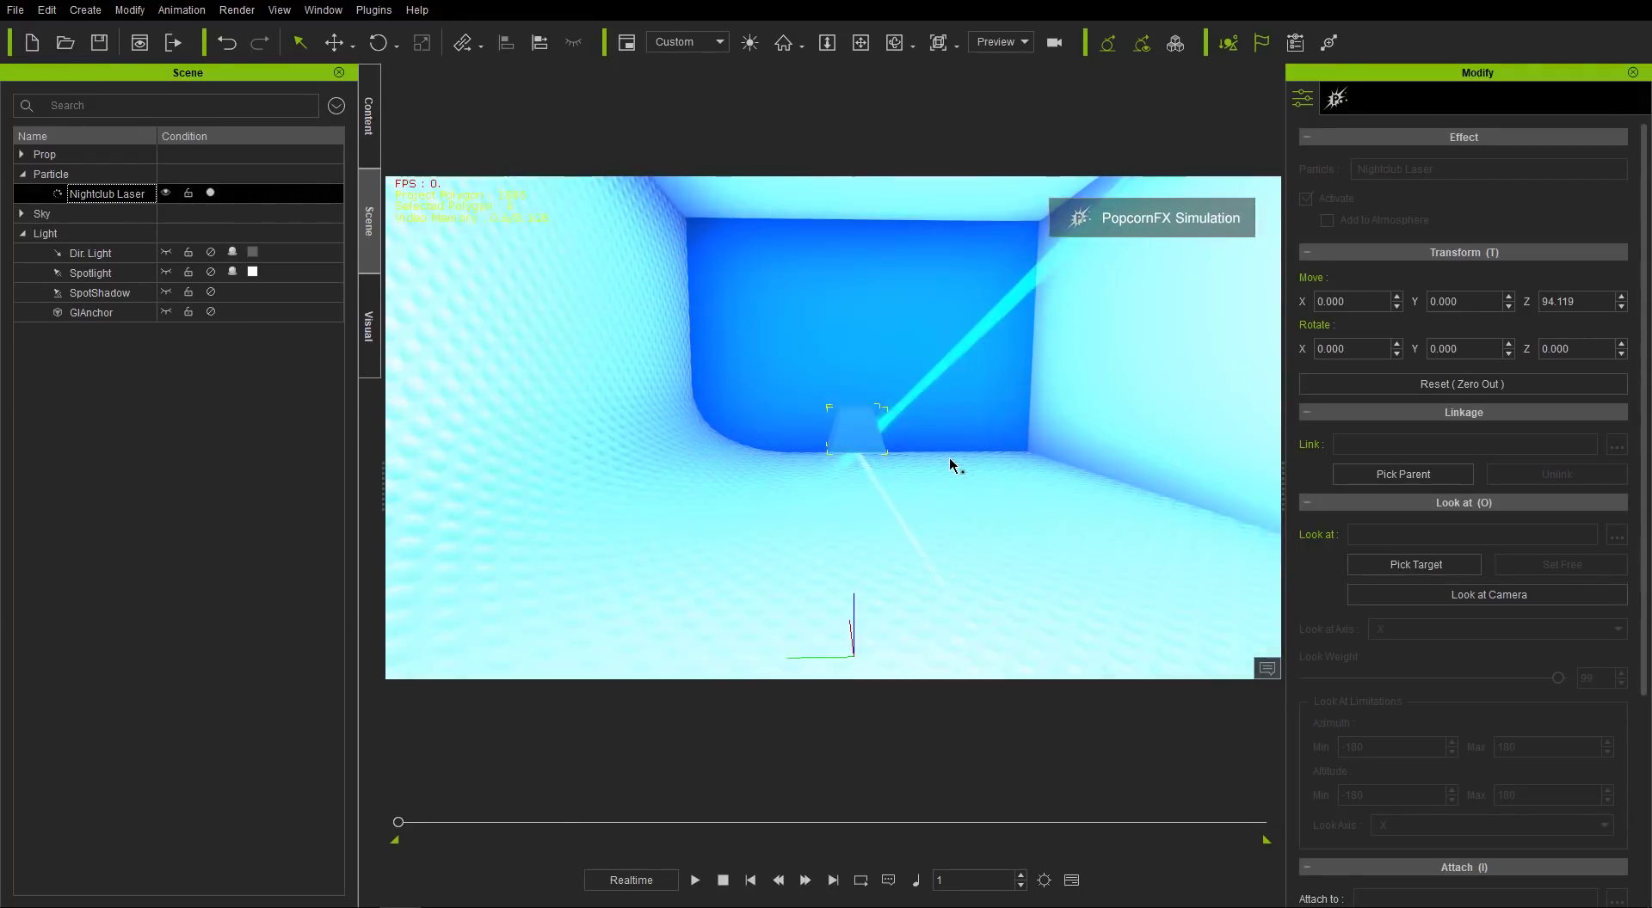
middle_drag(909, 508, 929, 459)
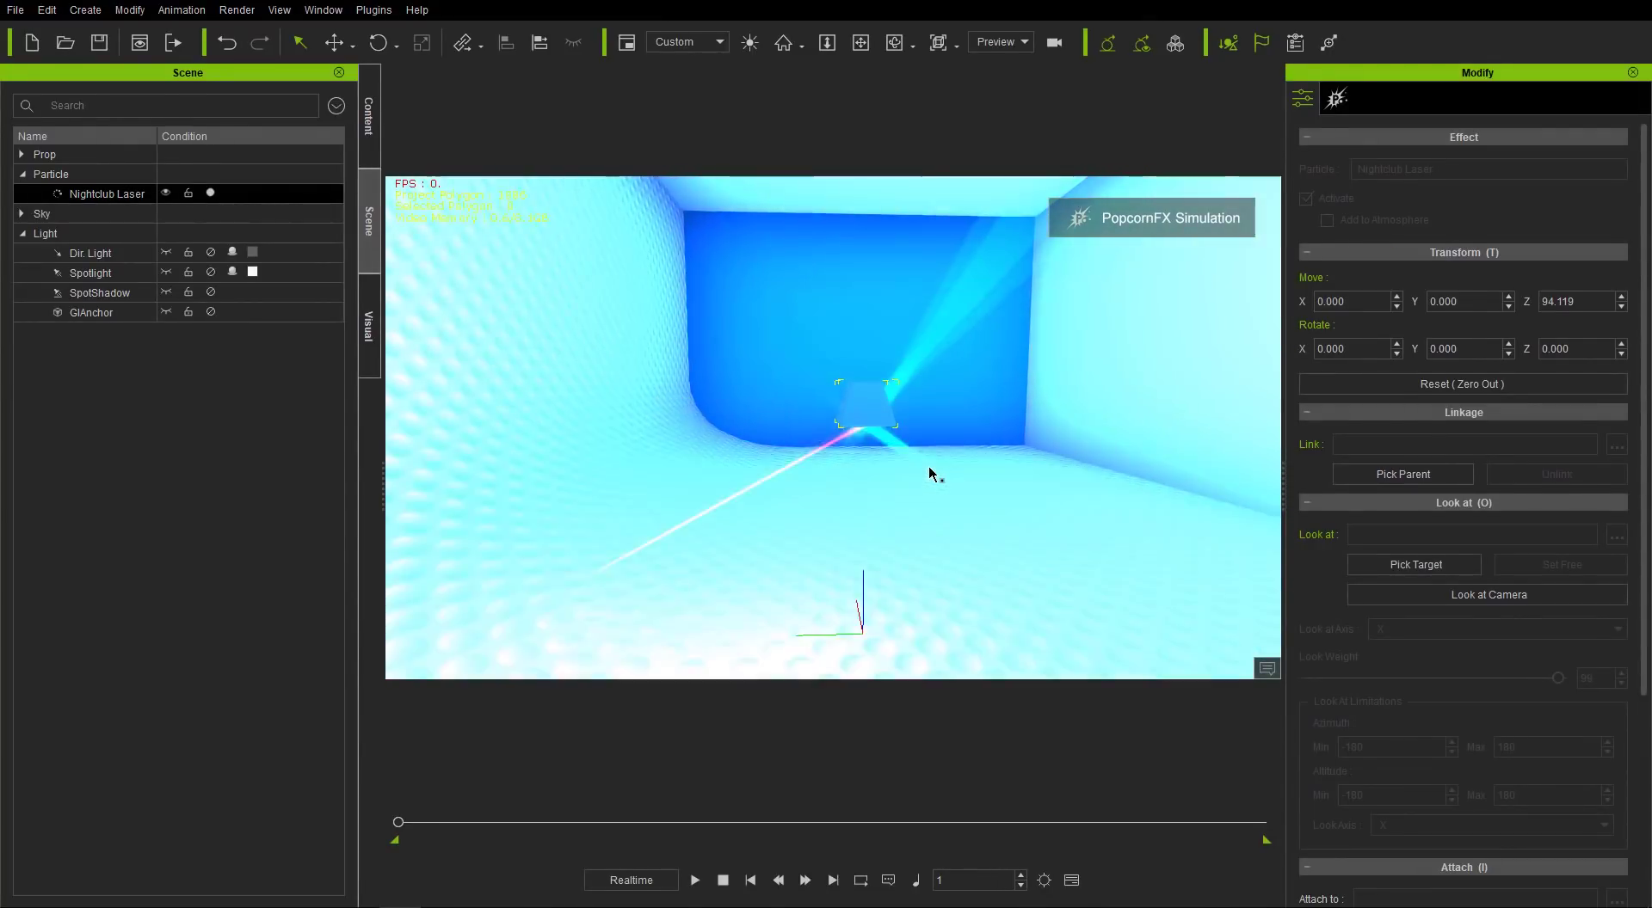
- Set the Glow/Self-Illumination Scale of the Nightclub Laser's Emitter/Additive_32 resource to 5.94 in the GI settings
click(1337, 97)
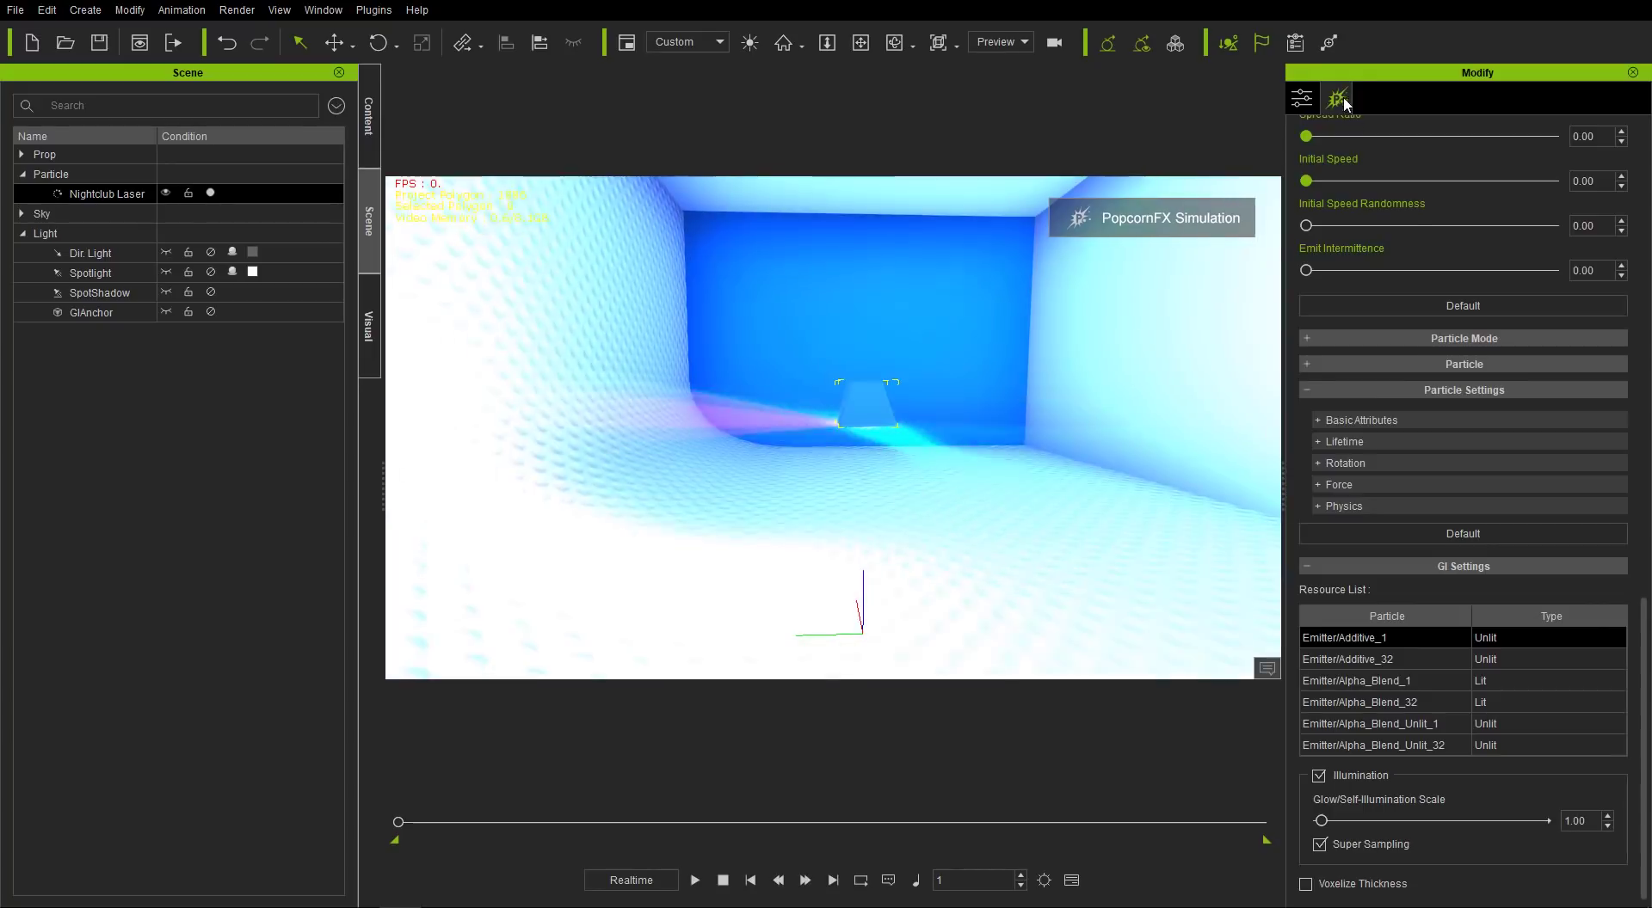
click(1394, 660)
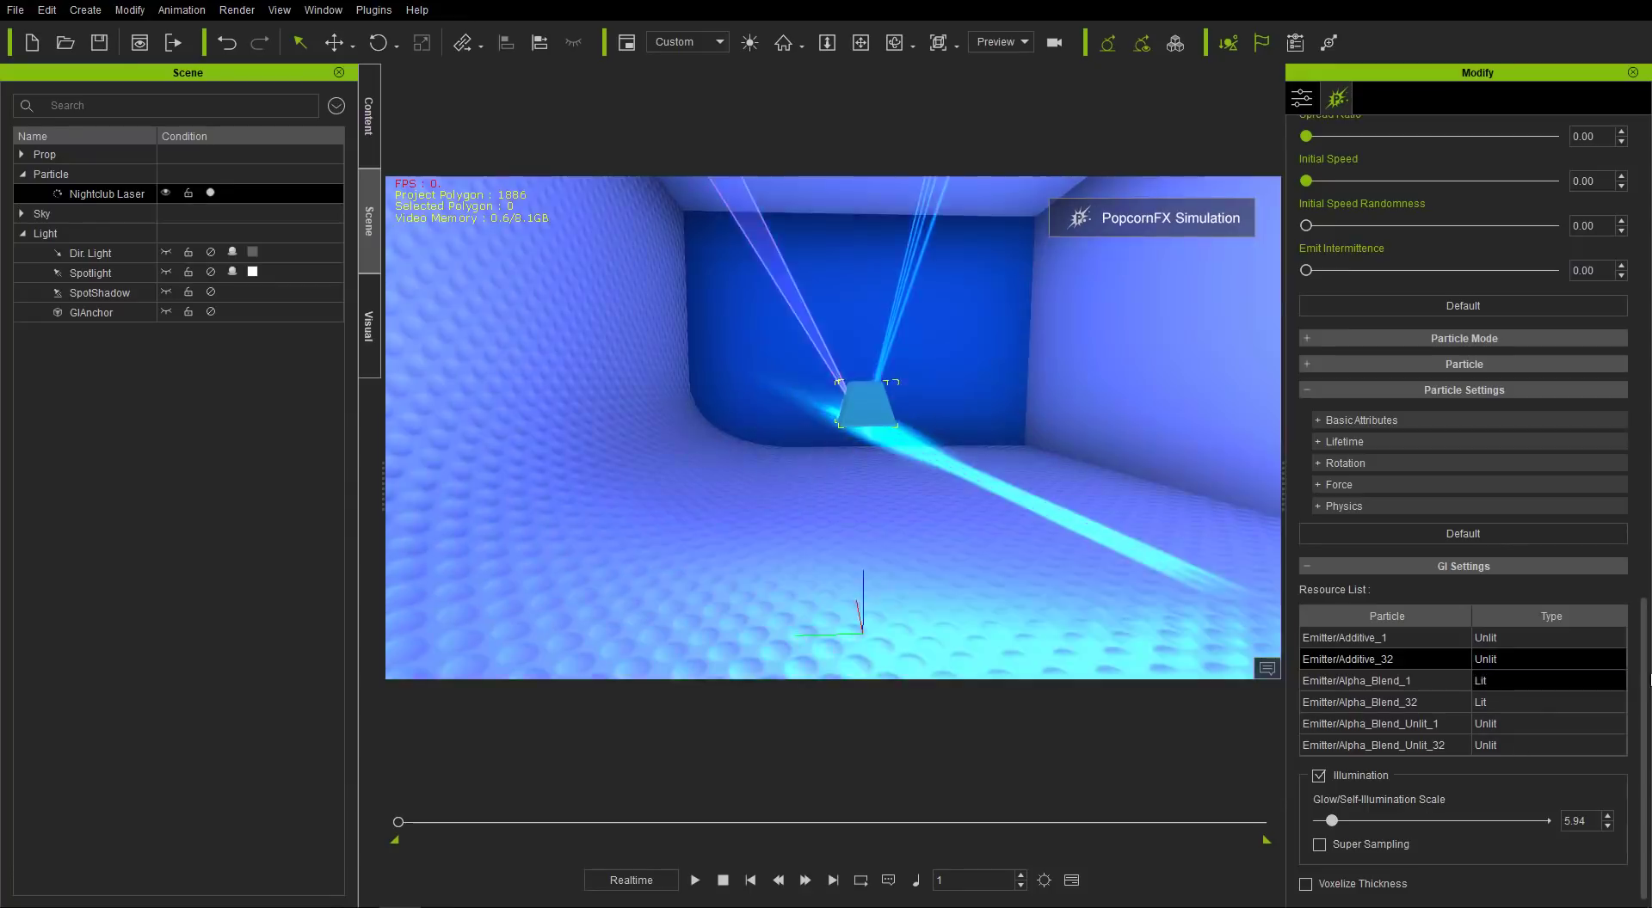
- Set both Life Max and Life Min of the Nightclub Laser particles to 7 seconds in Basic Attributes
drag(1647, 679, 1647, 289)
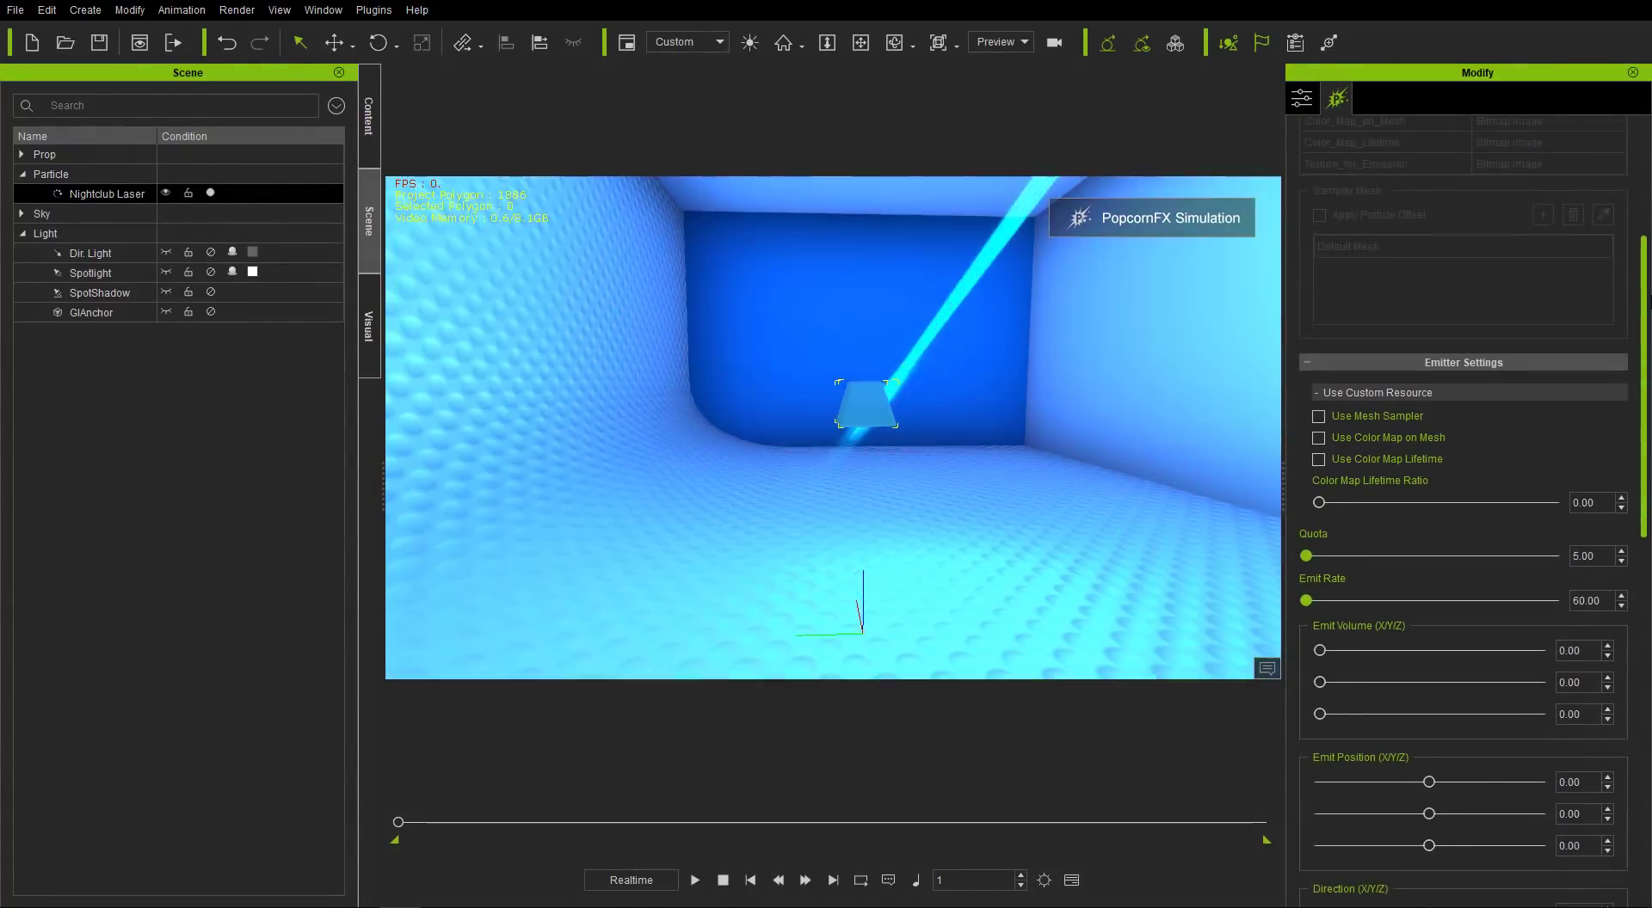
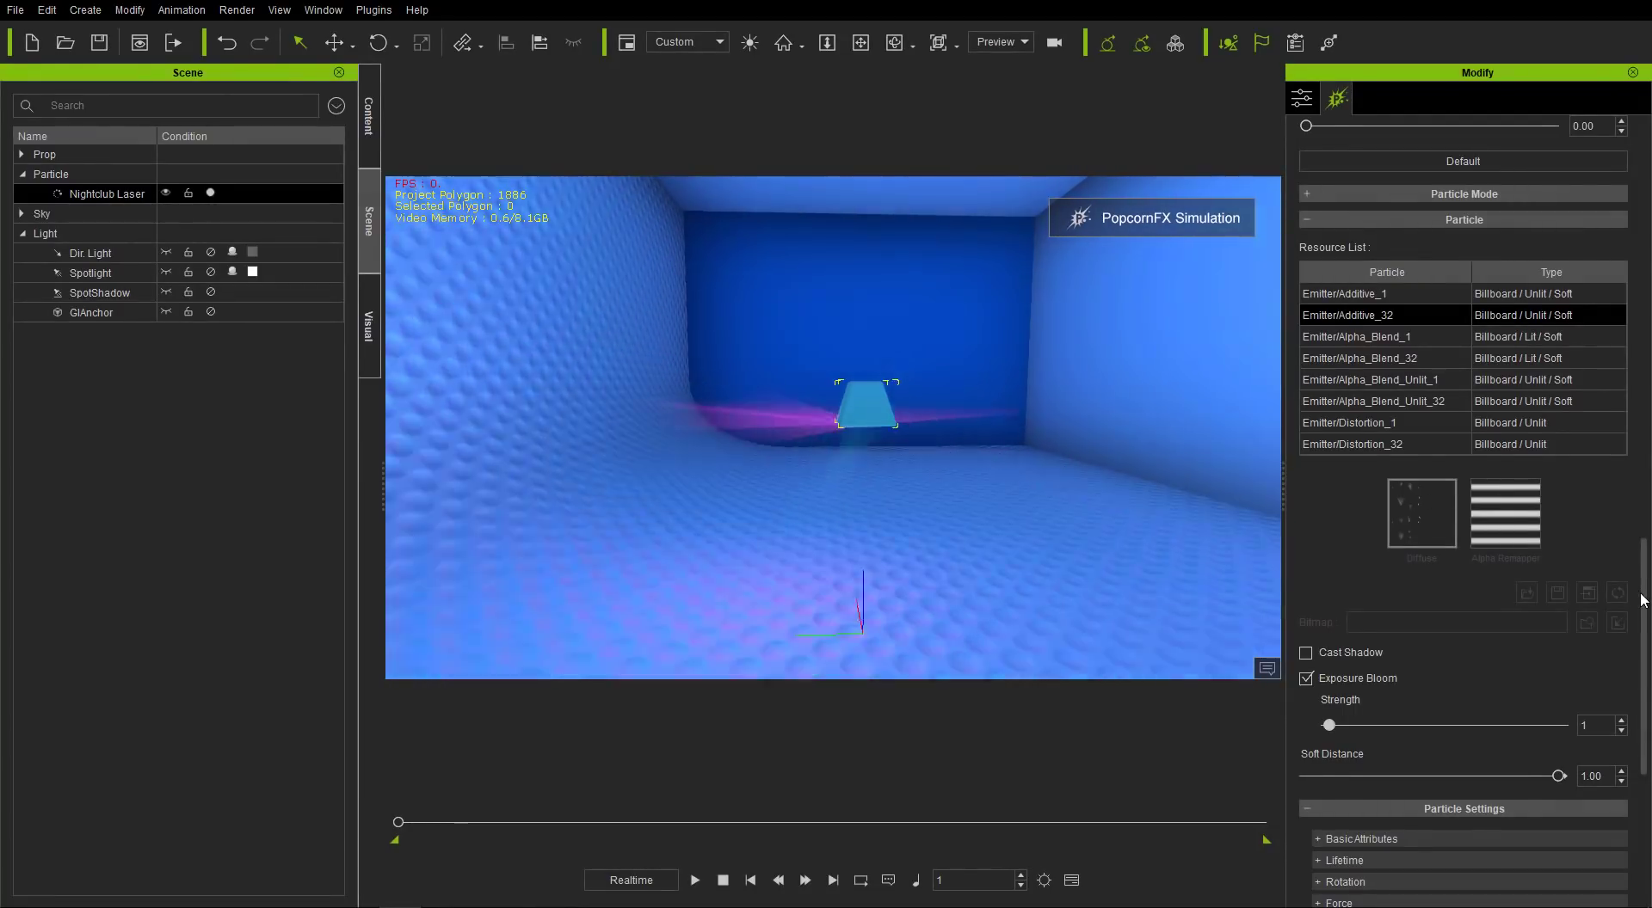
scroll(1588, 537, down, 5)
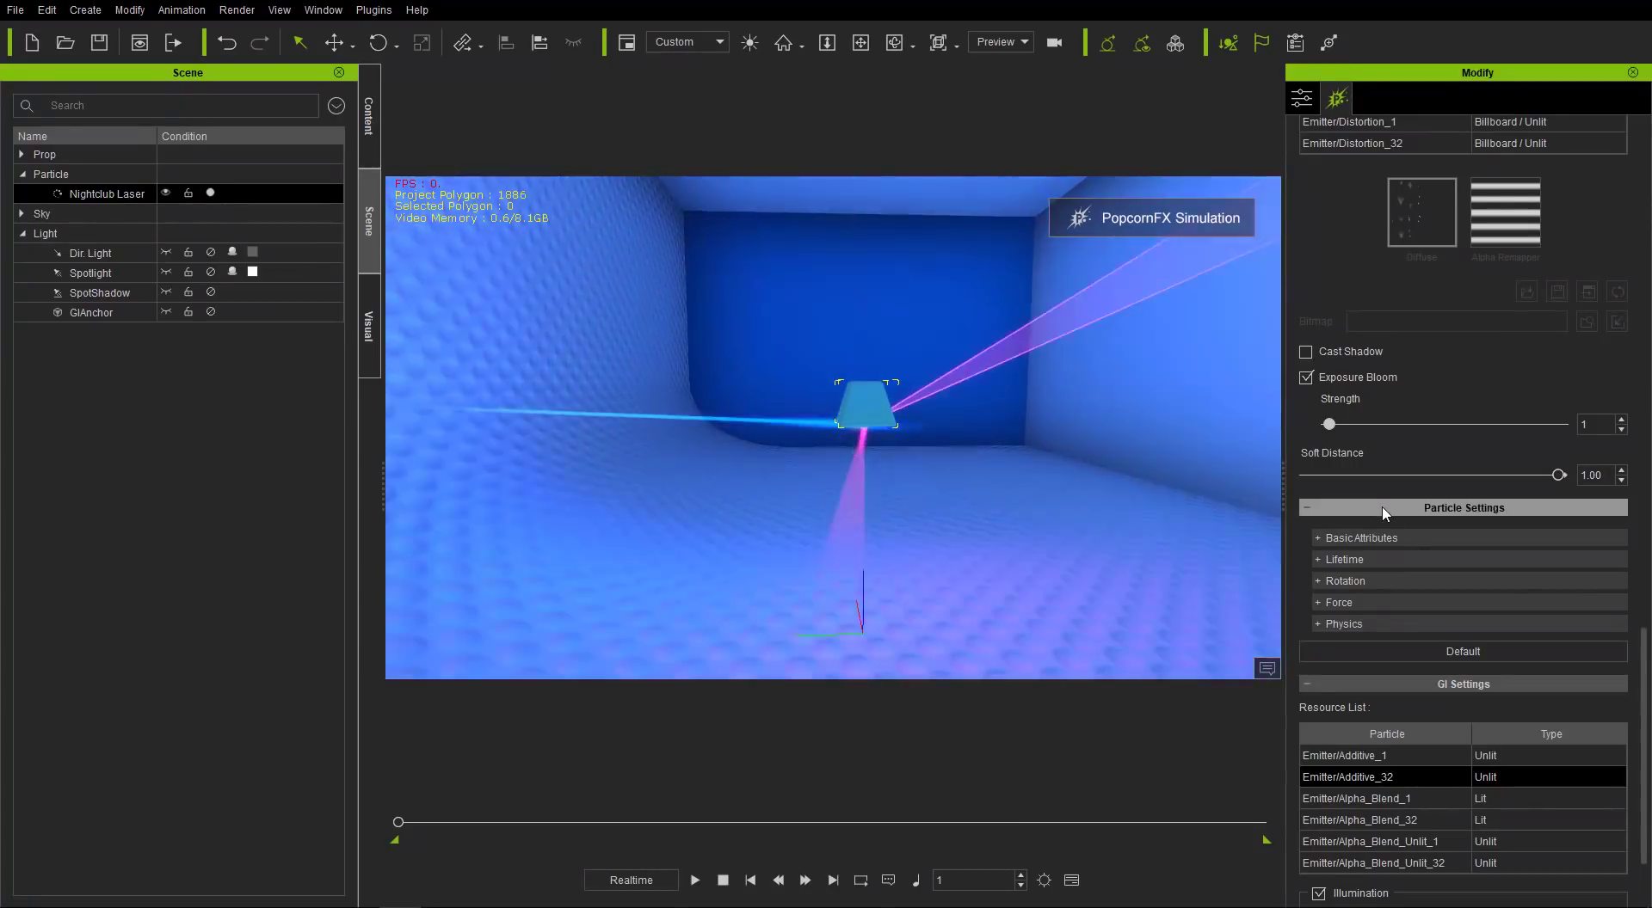
click(1362, 539)
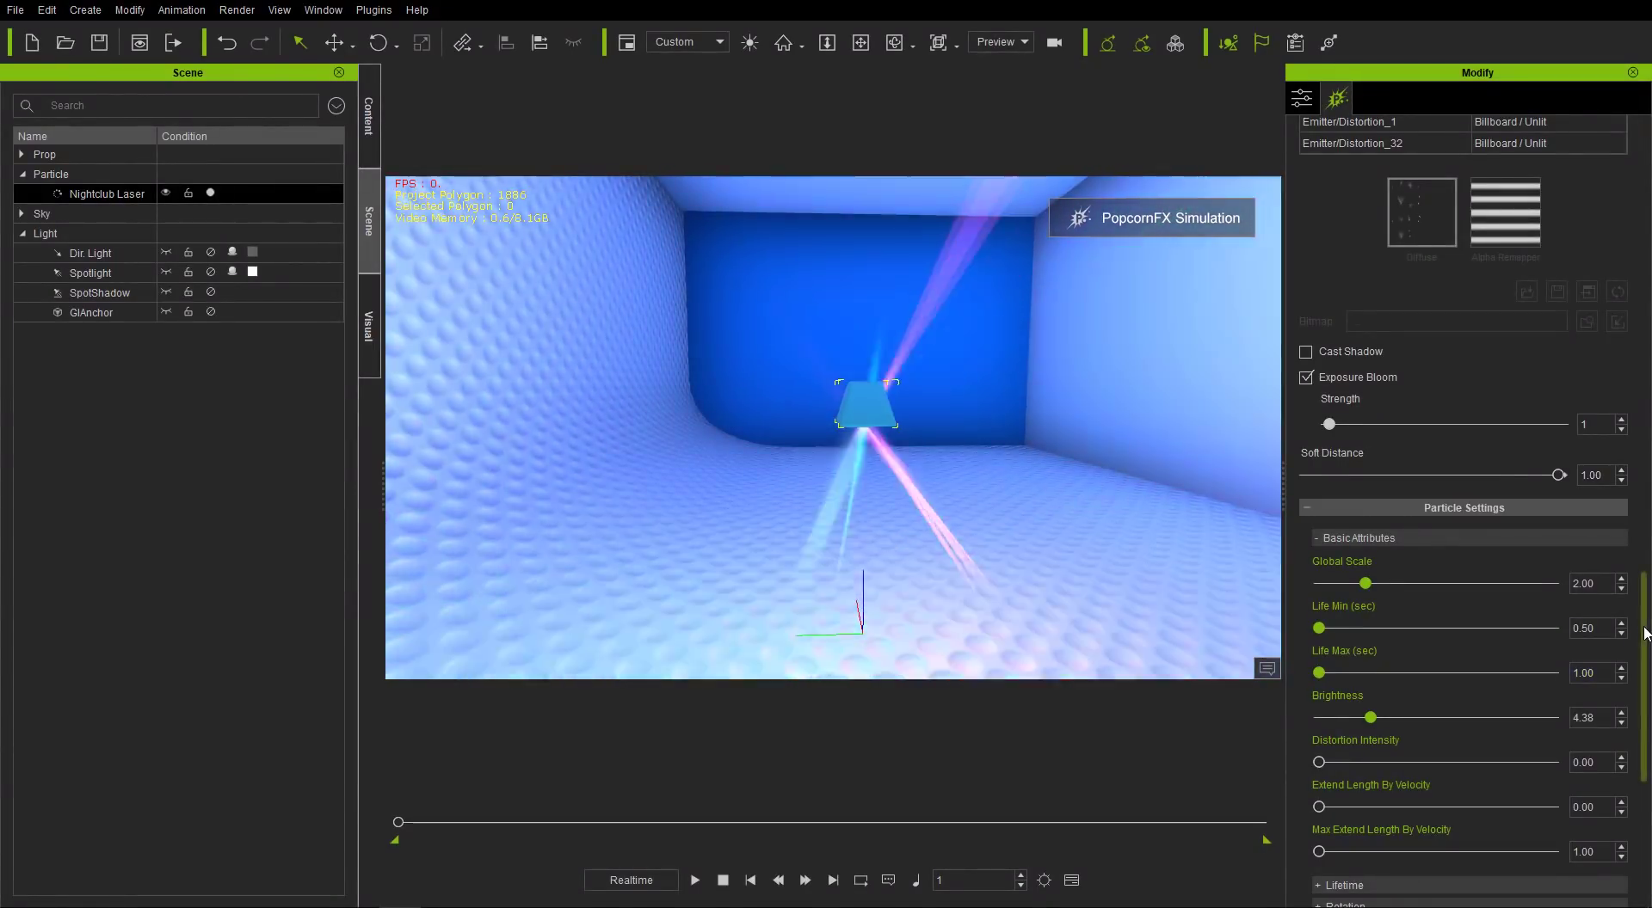
scroll(1621, 576, down, 5)
click(1361, 506)
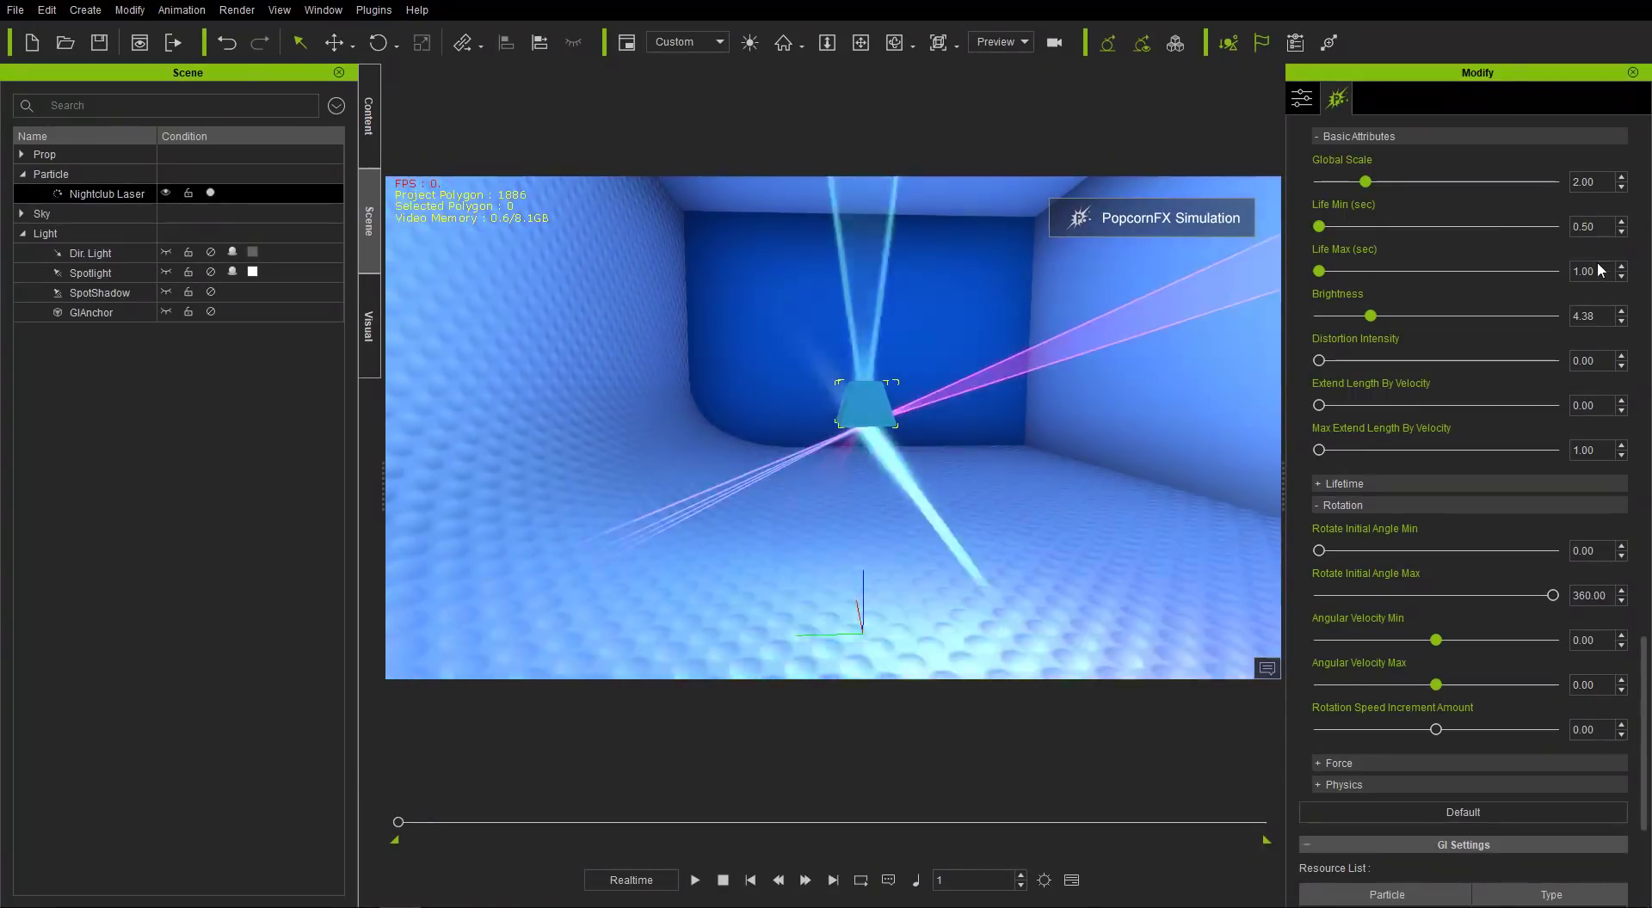
drag(1602, 271, 1544, 258)
text(7)
key(Return)
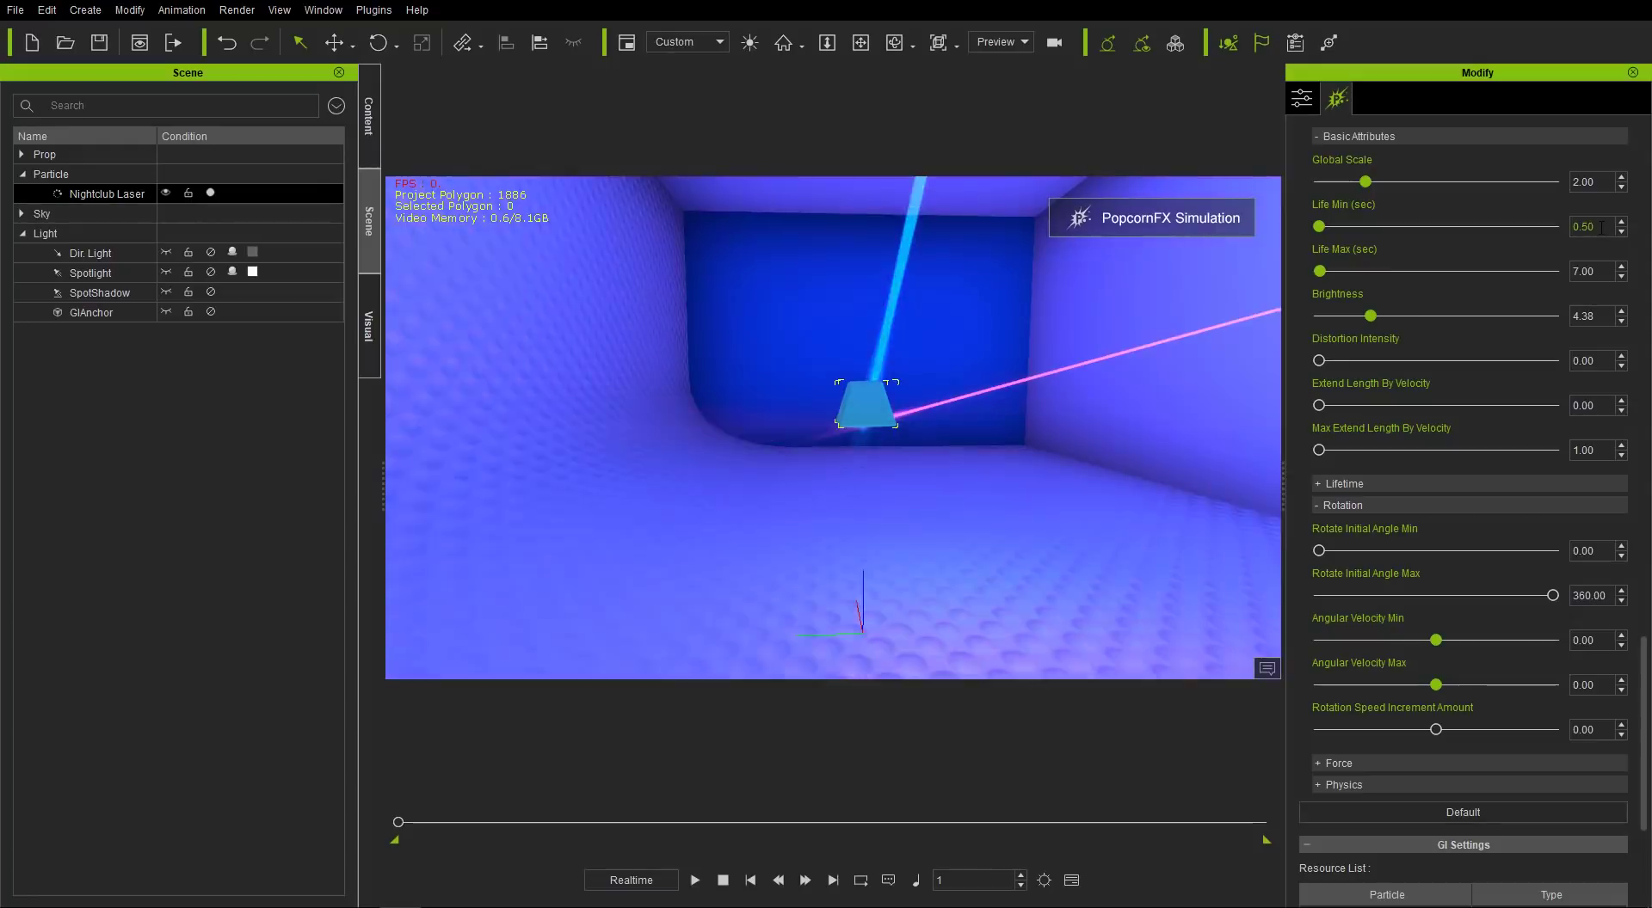
drag(1602, 226, 1564, 226)
text(7)
key(Return)
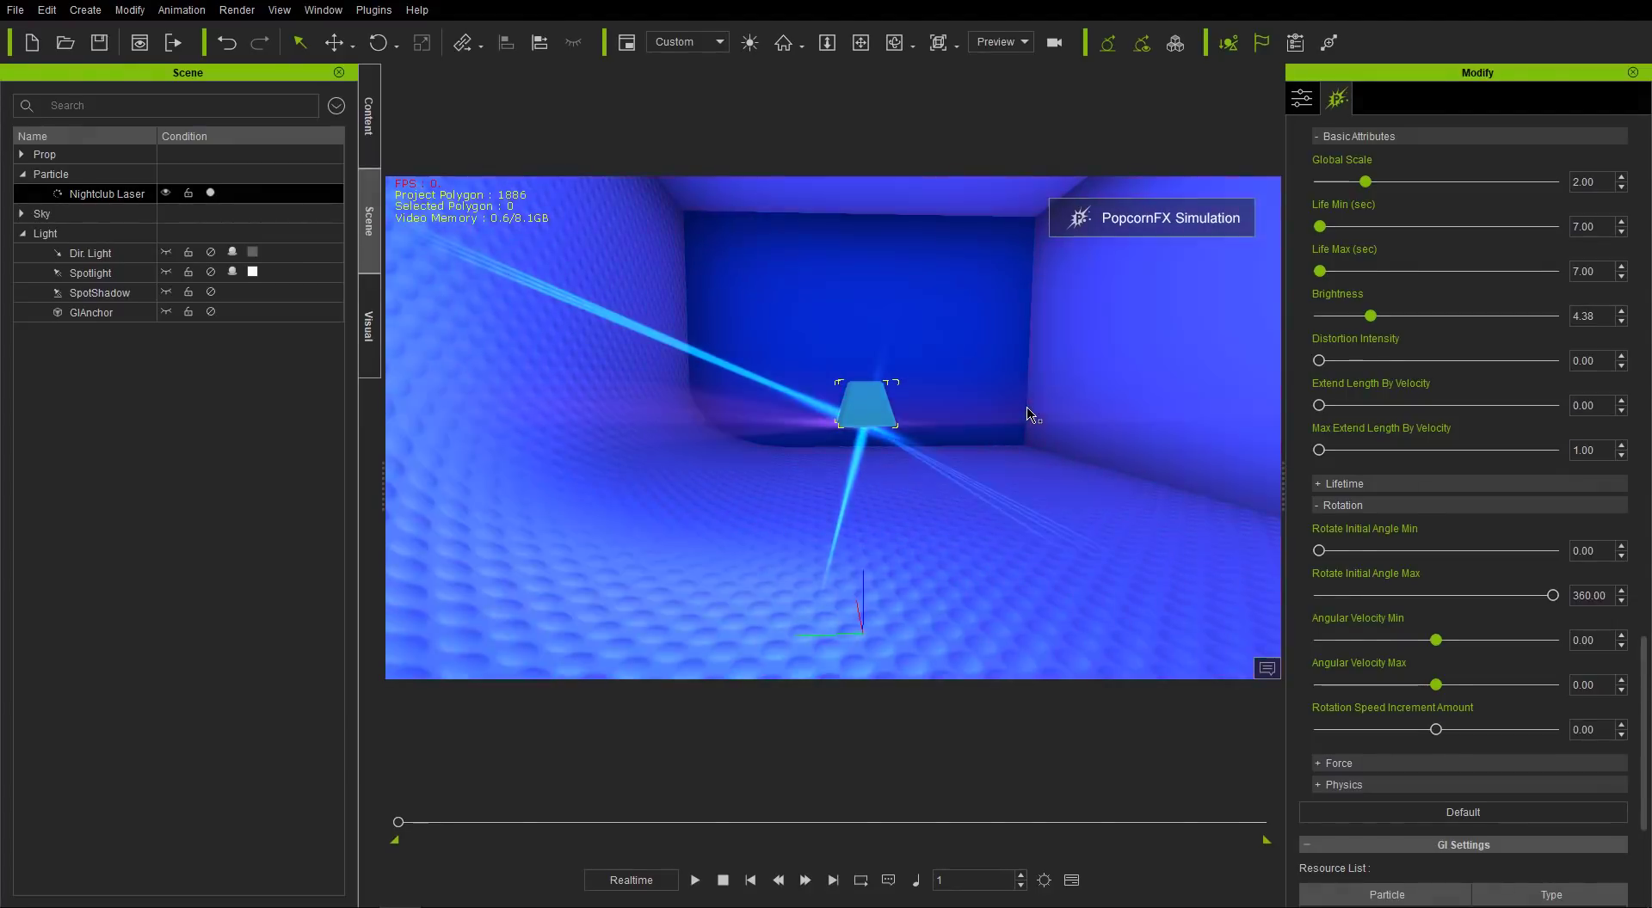
- Set the Quota of the Nightclub Laser emitter to 10 in the Emitter Settings
scroll(1463, 516, up, 5)
scroll(1608, 308, up, 15)
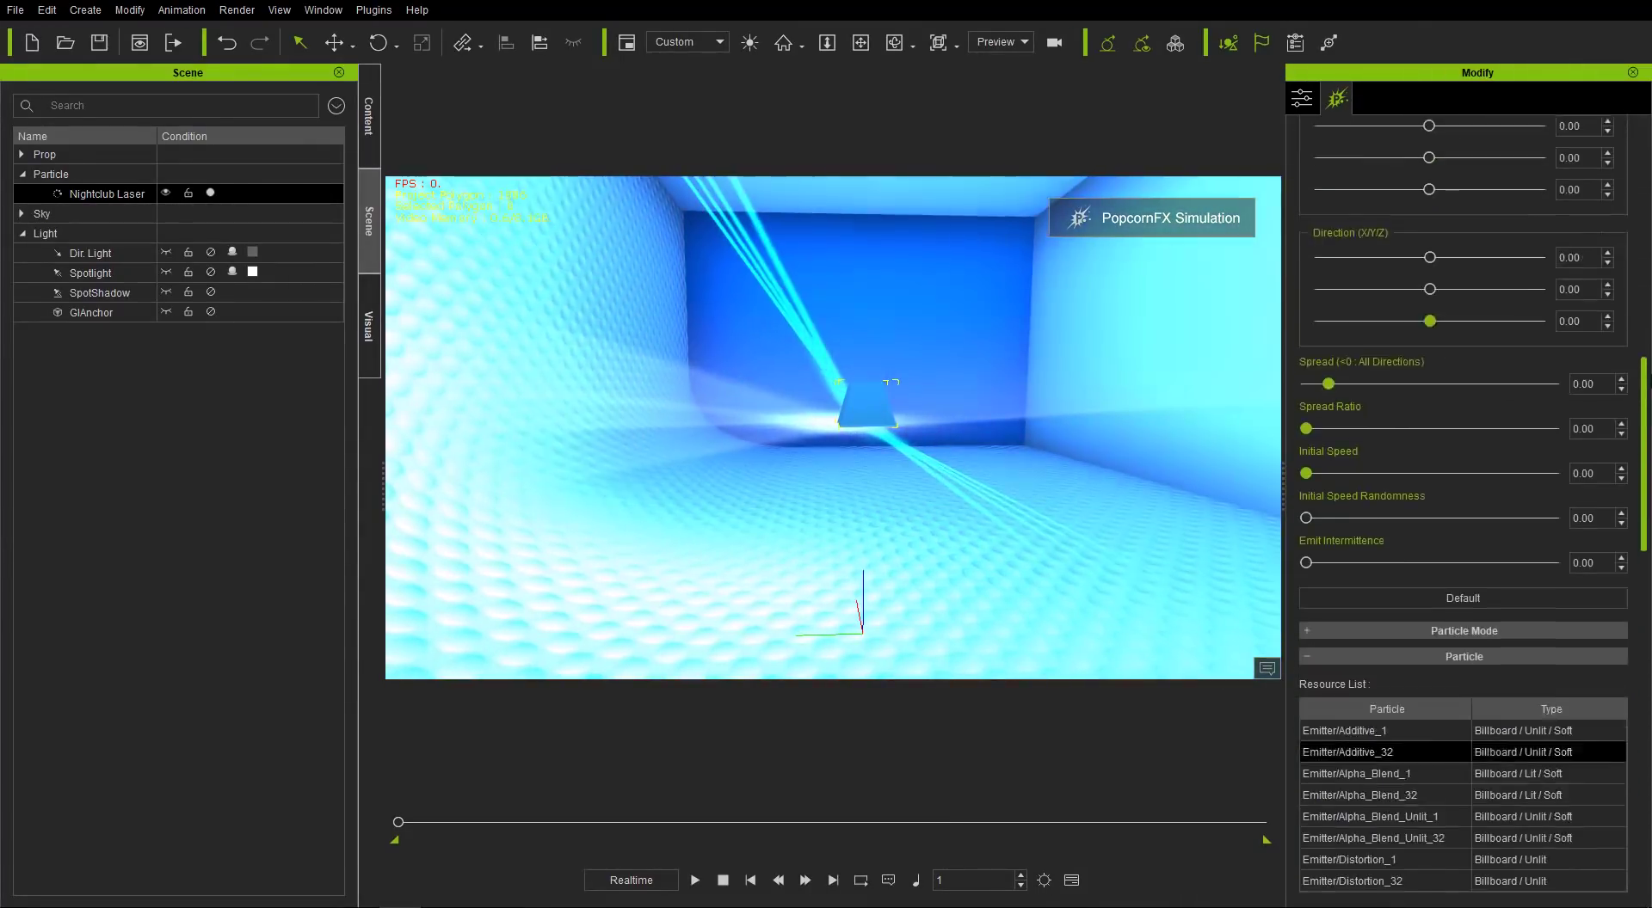
double_click(1584, 309)
text(10)
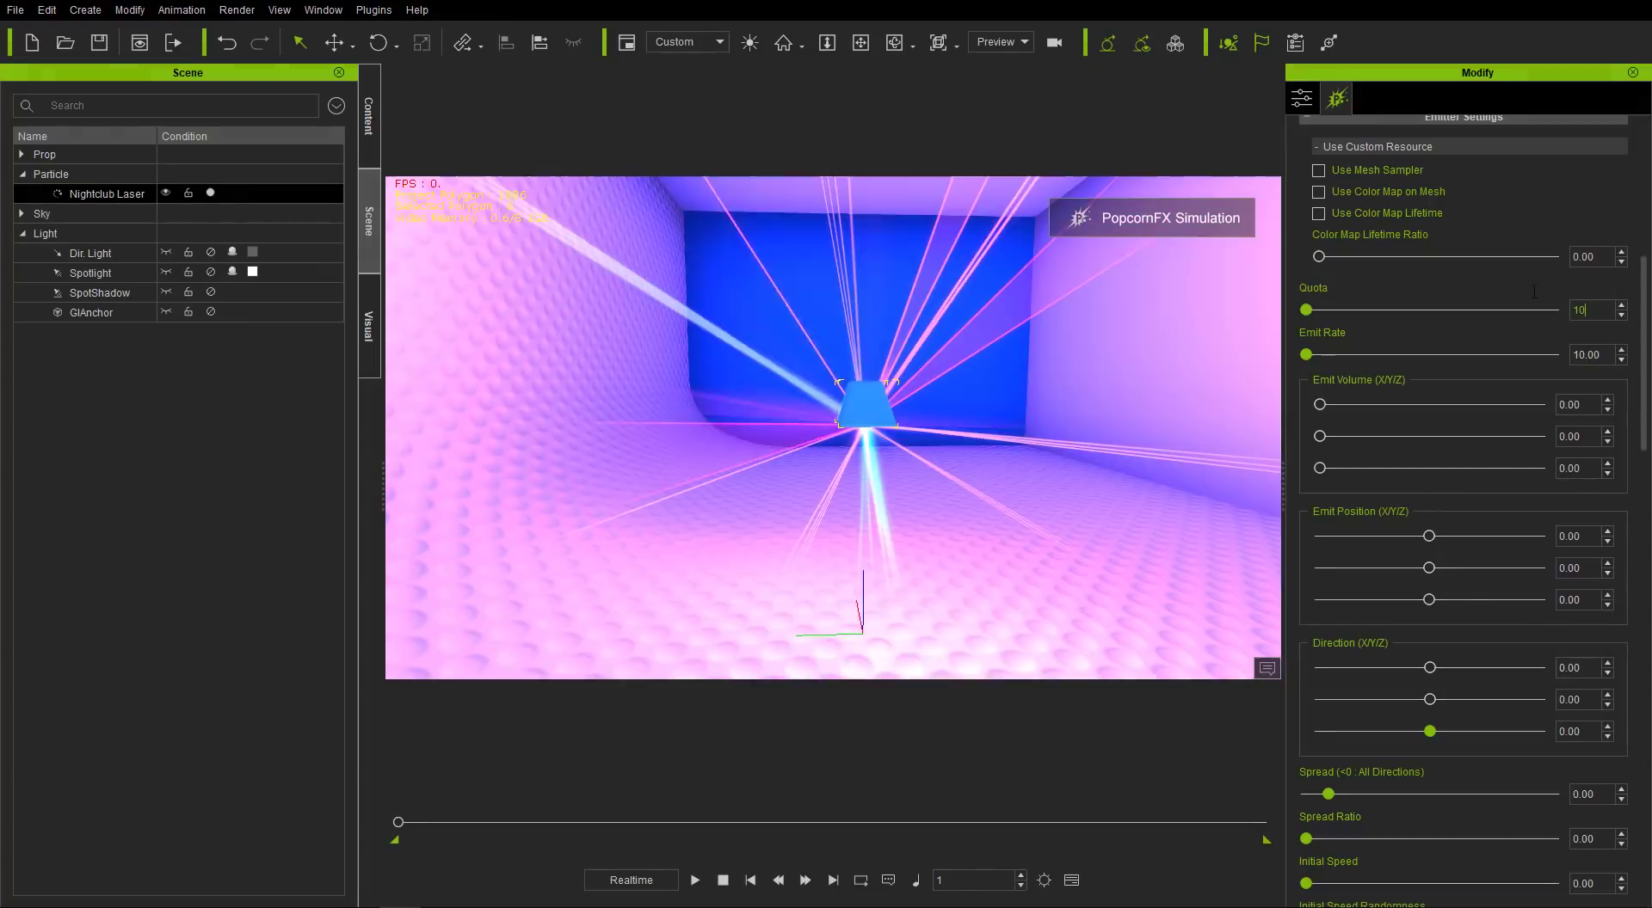
key(Return)
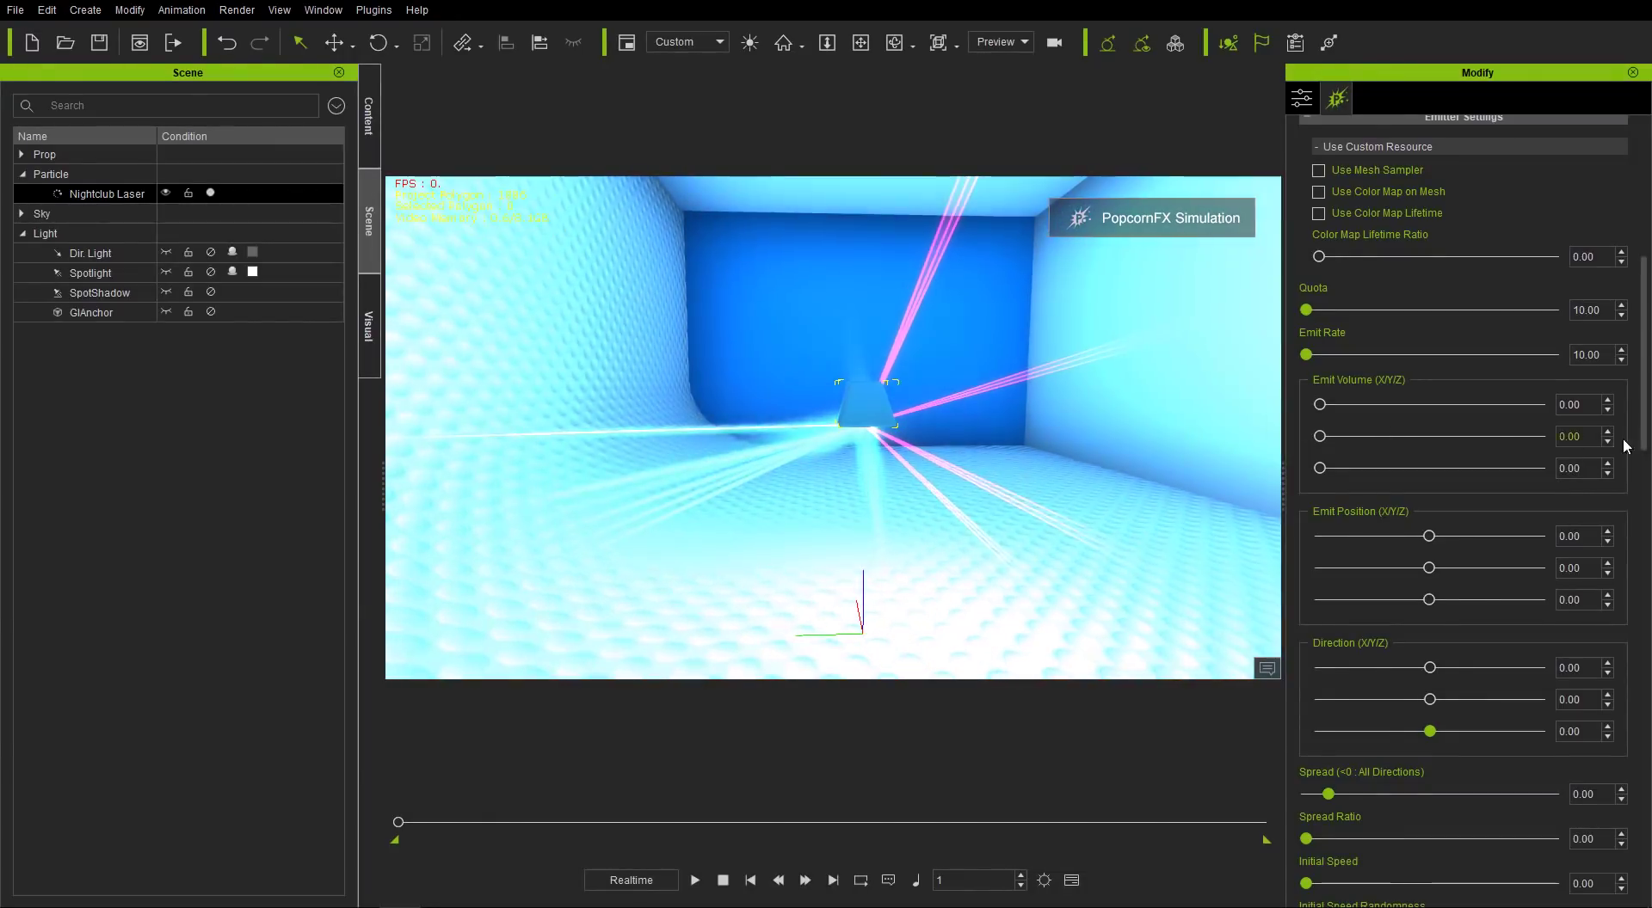
- Reduce the Global Scale of the Nightclub Laser particles to 1 in Basic Attributes
drag(1644, 405, 1644, 727)
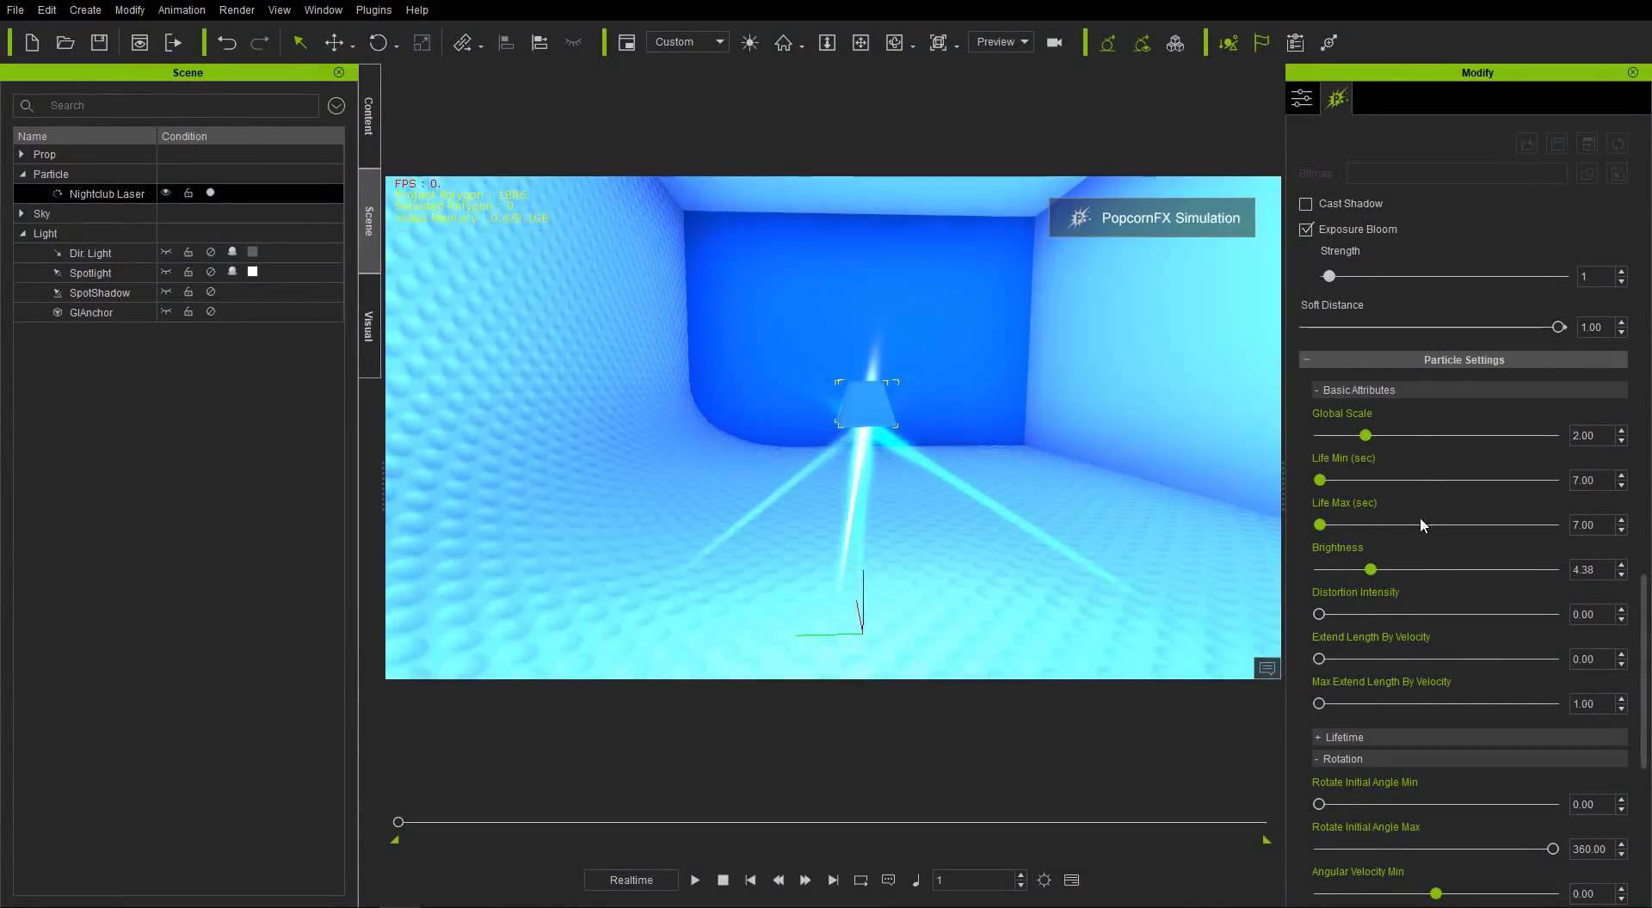
drag(1365, 436, 1345, 436)
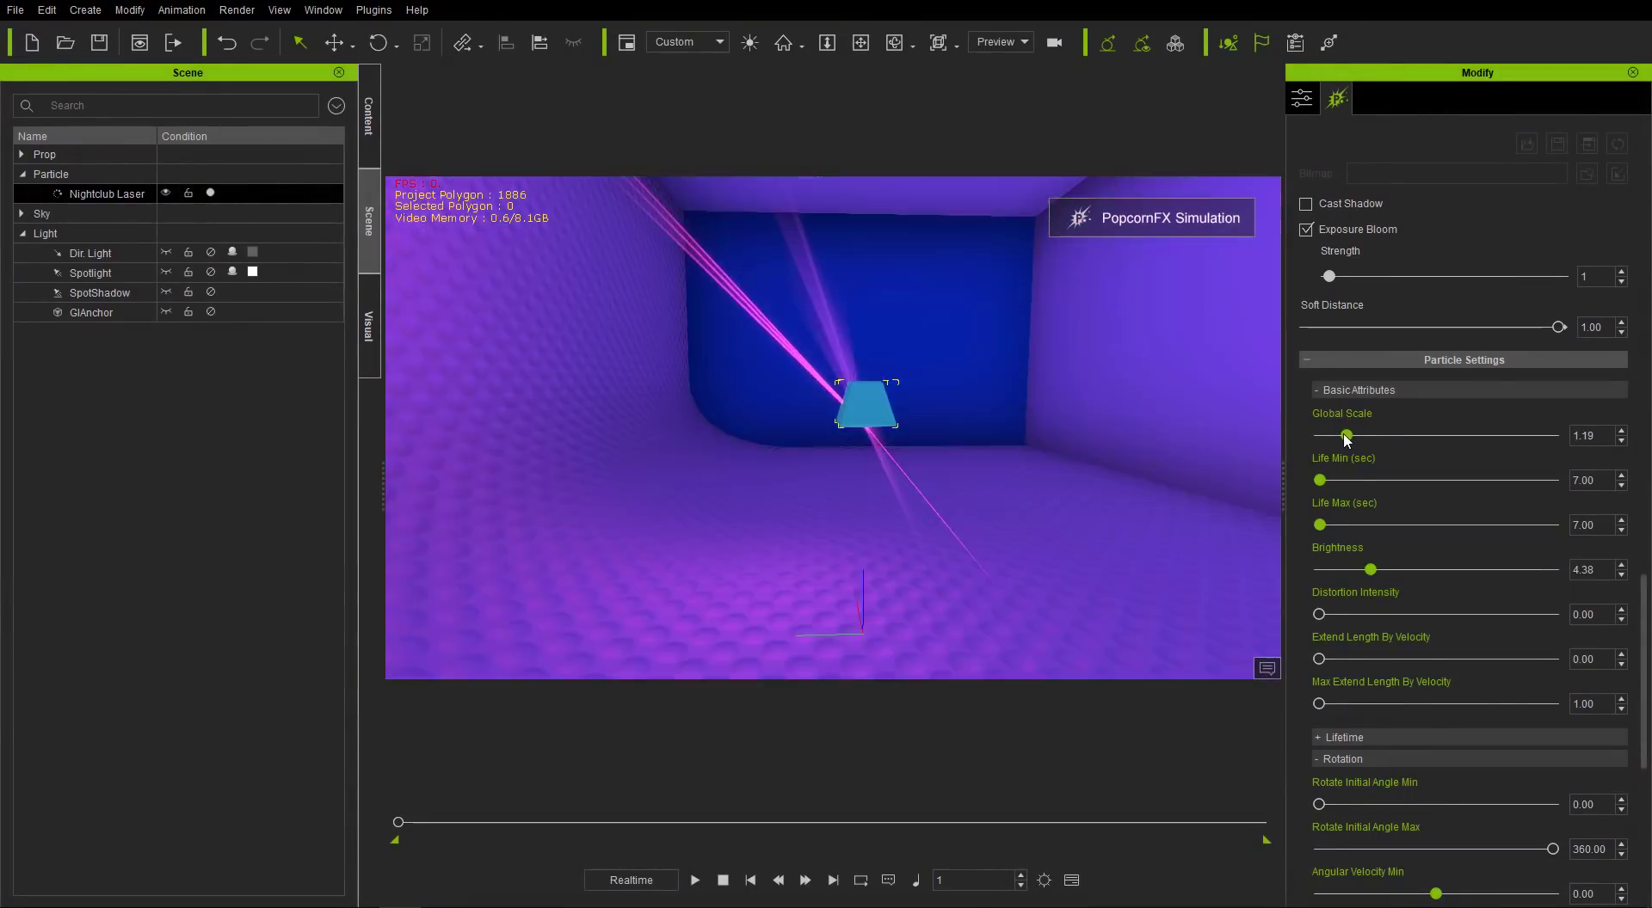
double_click(1605, 435)
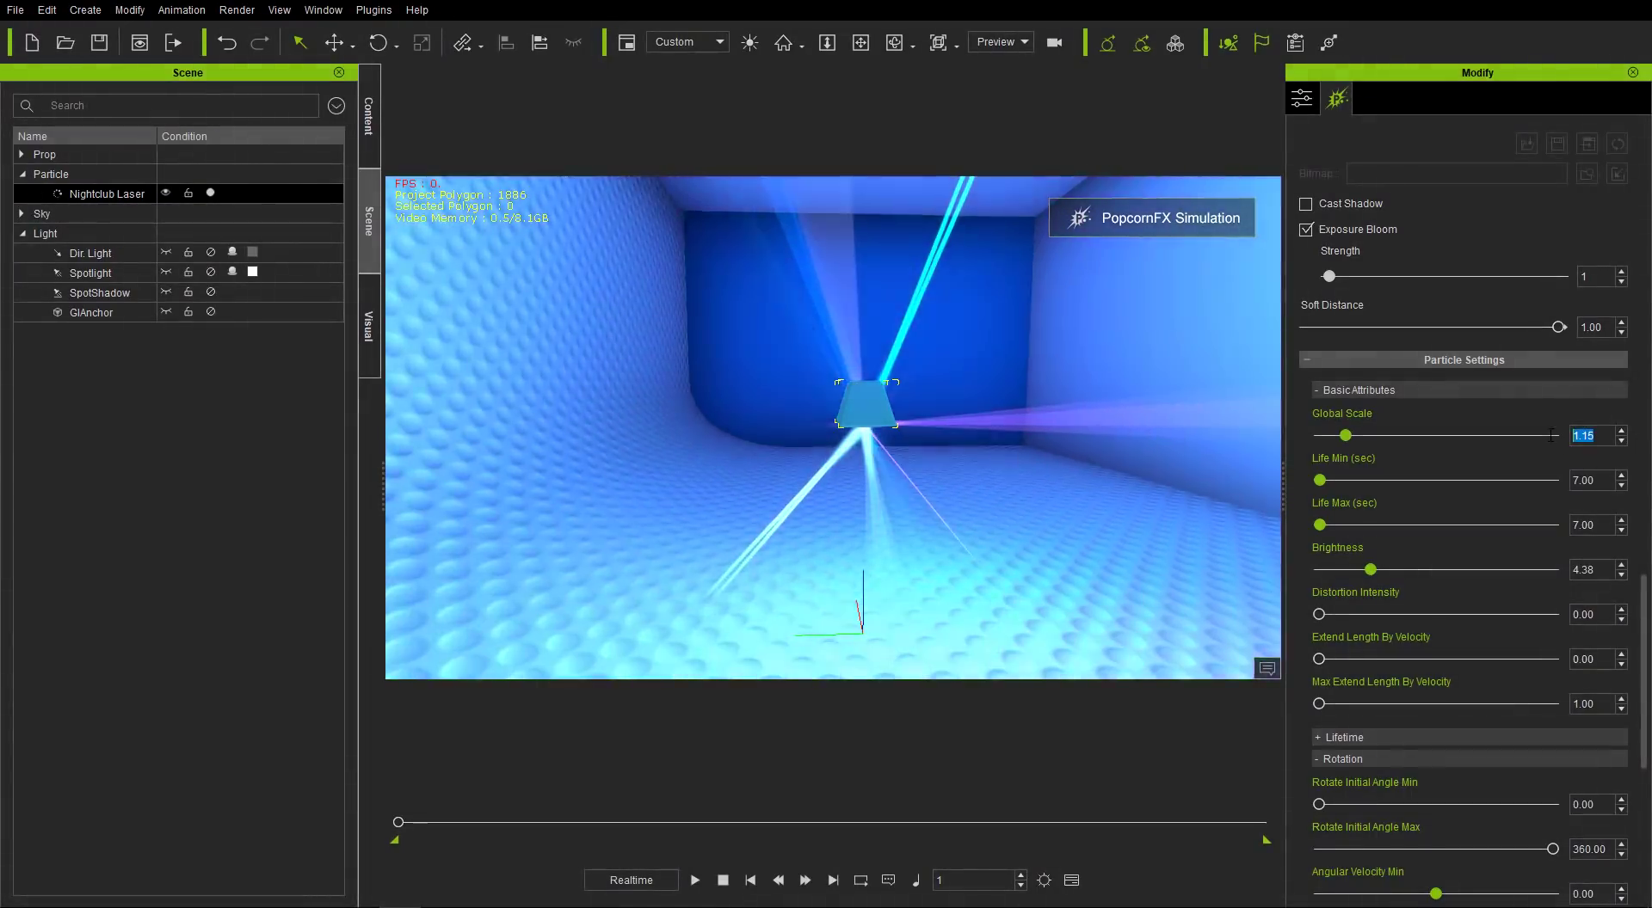
text(1)
key(Return)
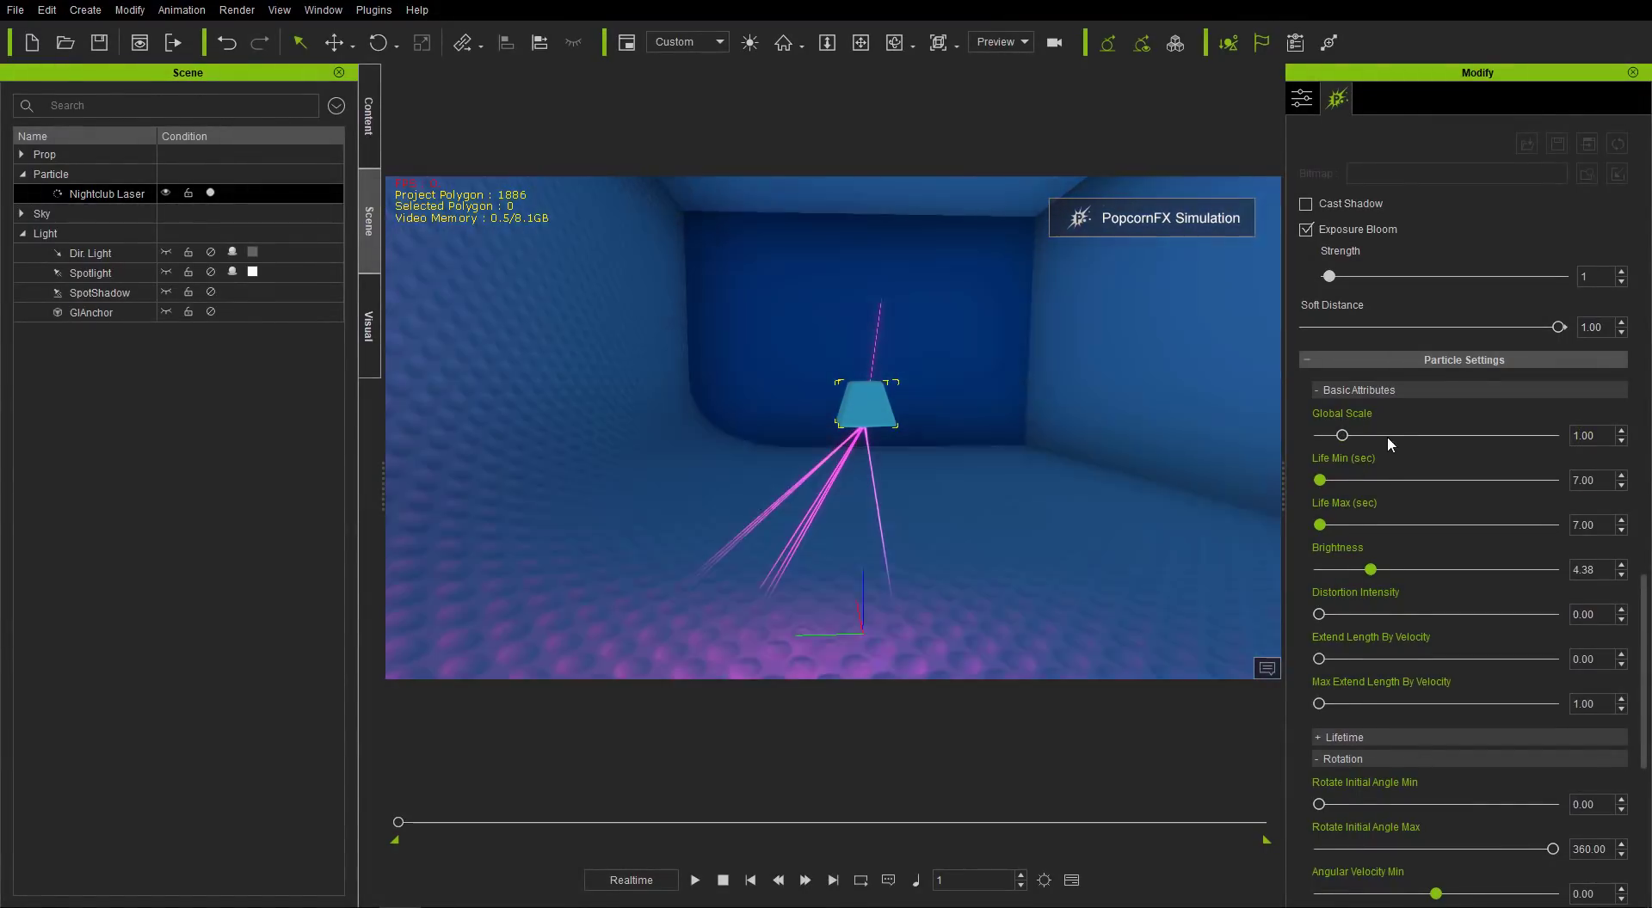
- In the laser's Rotation settings, set Rotation Speed Increment Amount to 0 and Angular Velocity Max to -1
drag(1642, 614, 1647, 664)
click(1416, 181)
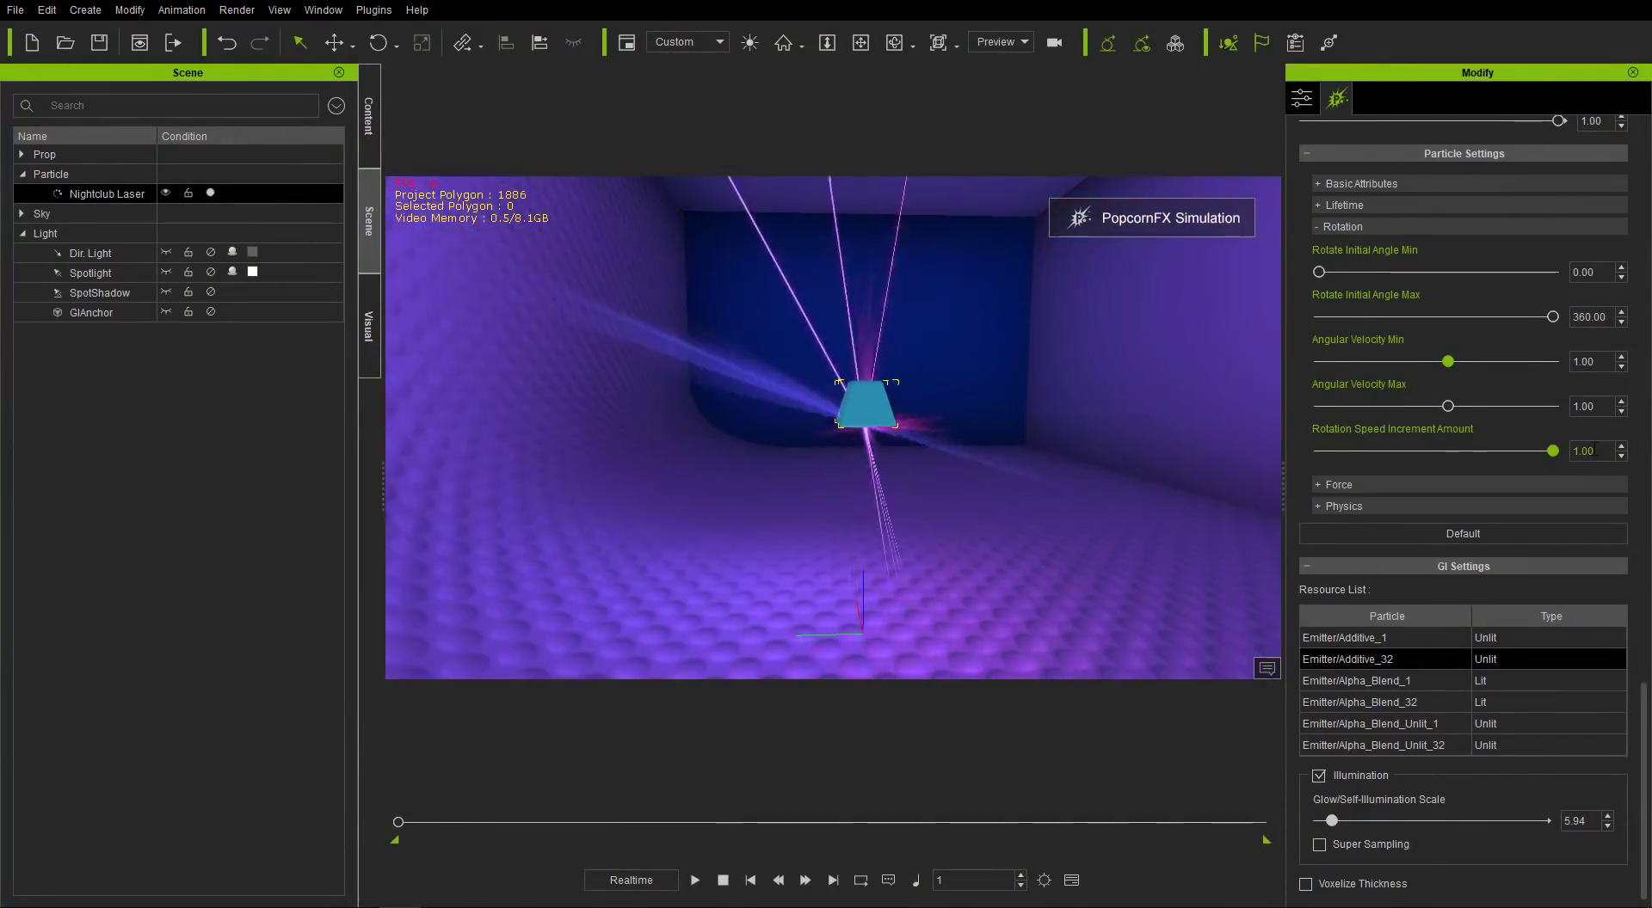
key(Return)
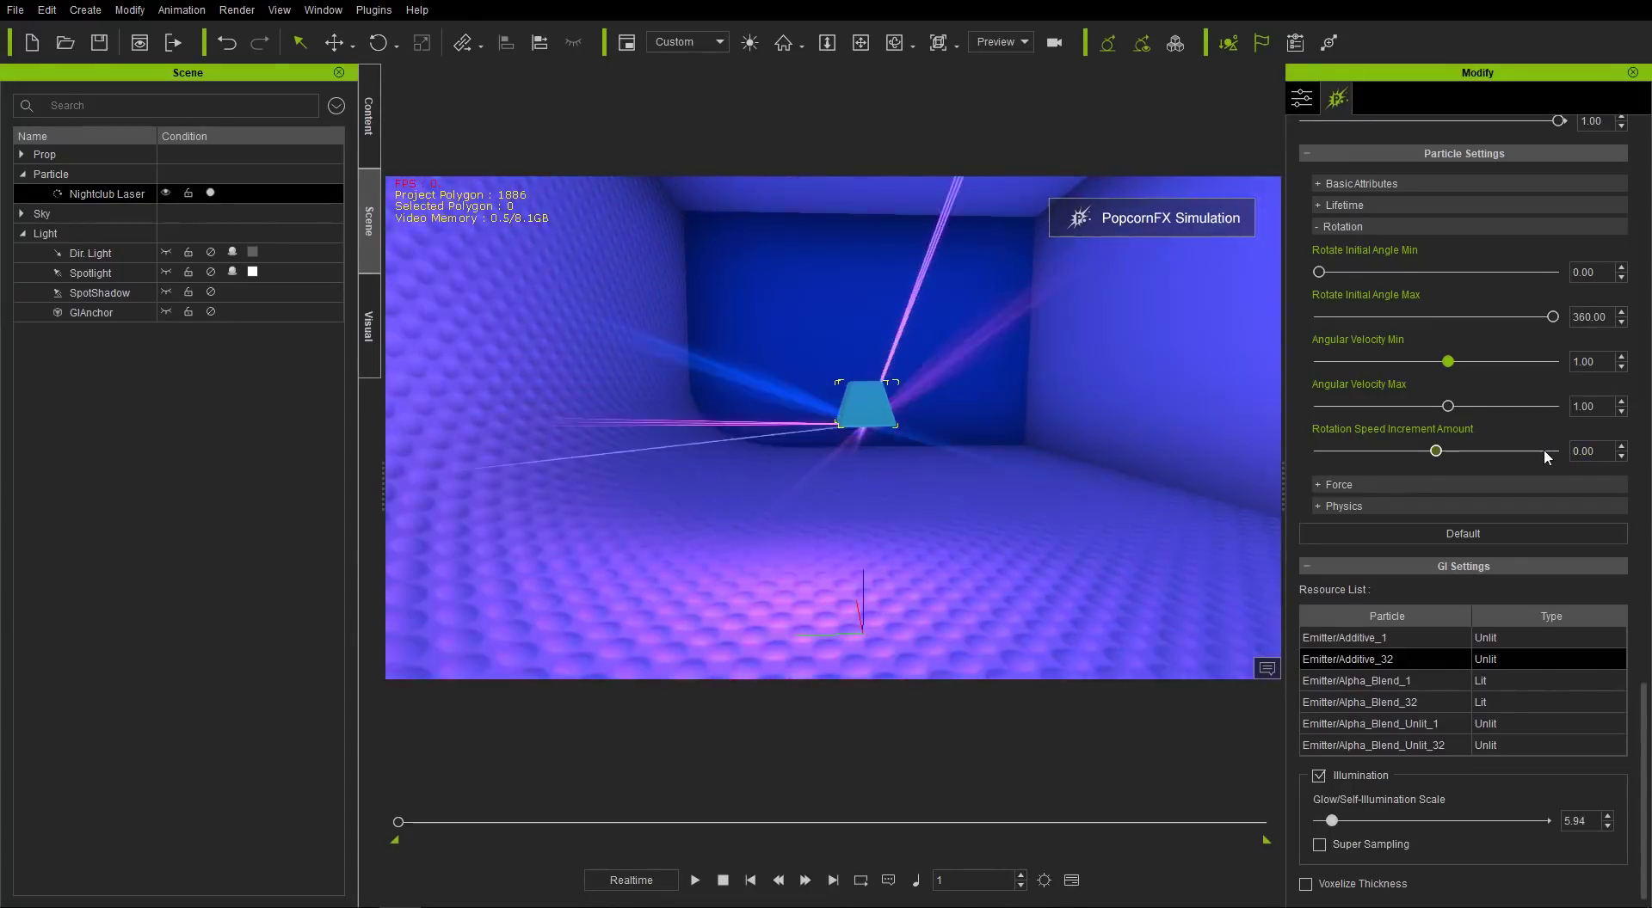
double_click(1602, 410)
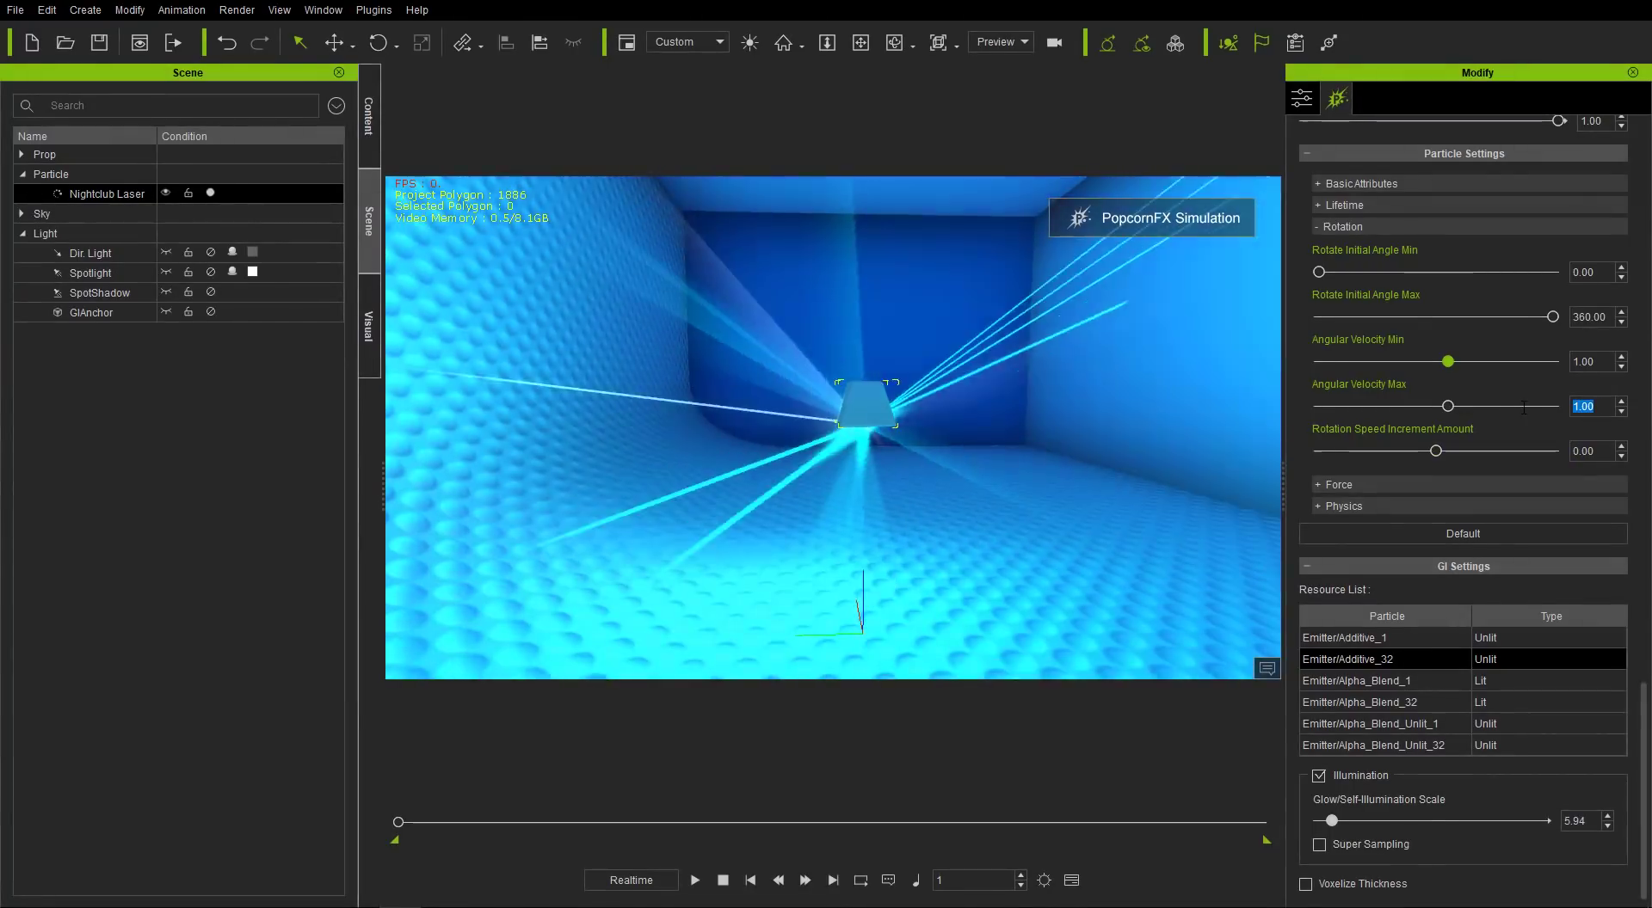
key(BackSpace)
text(-1)
key(Return)
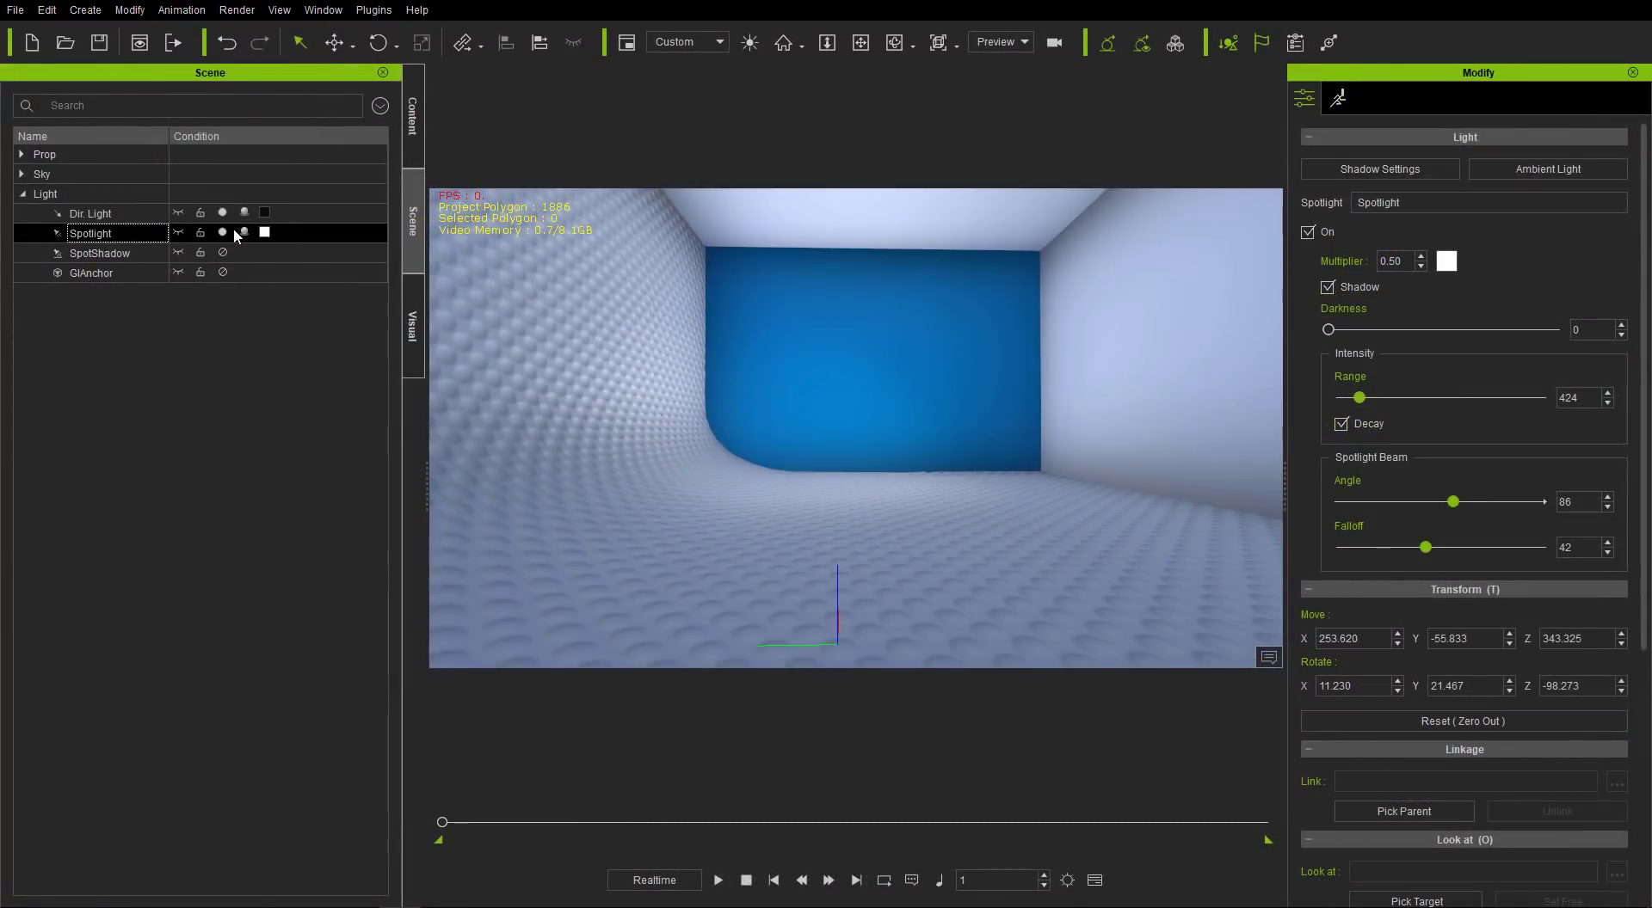
- Add the Lifetime Color sample from the Particle Settings content folder and raise it to a Z position of about 25
click(420, 141)
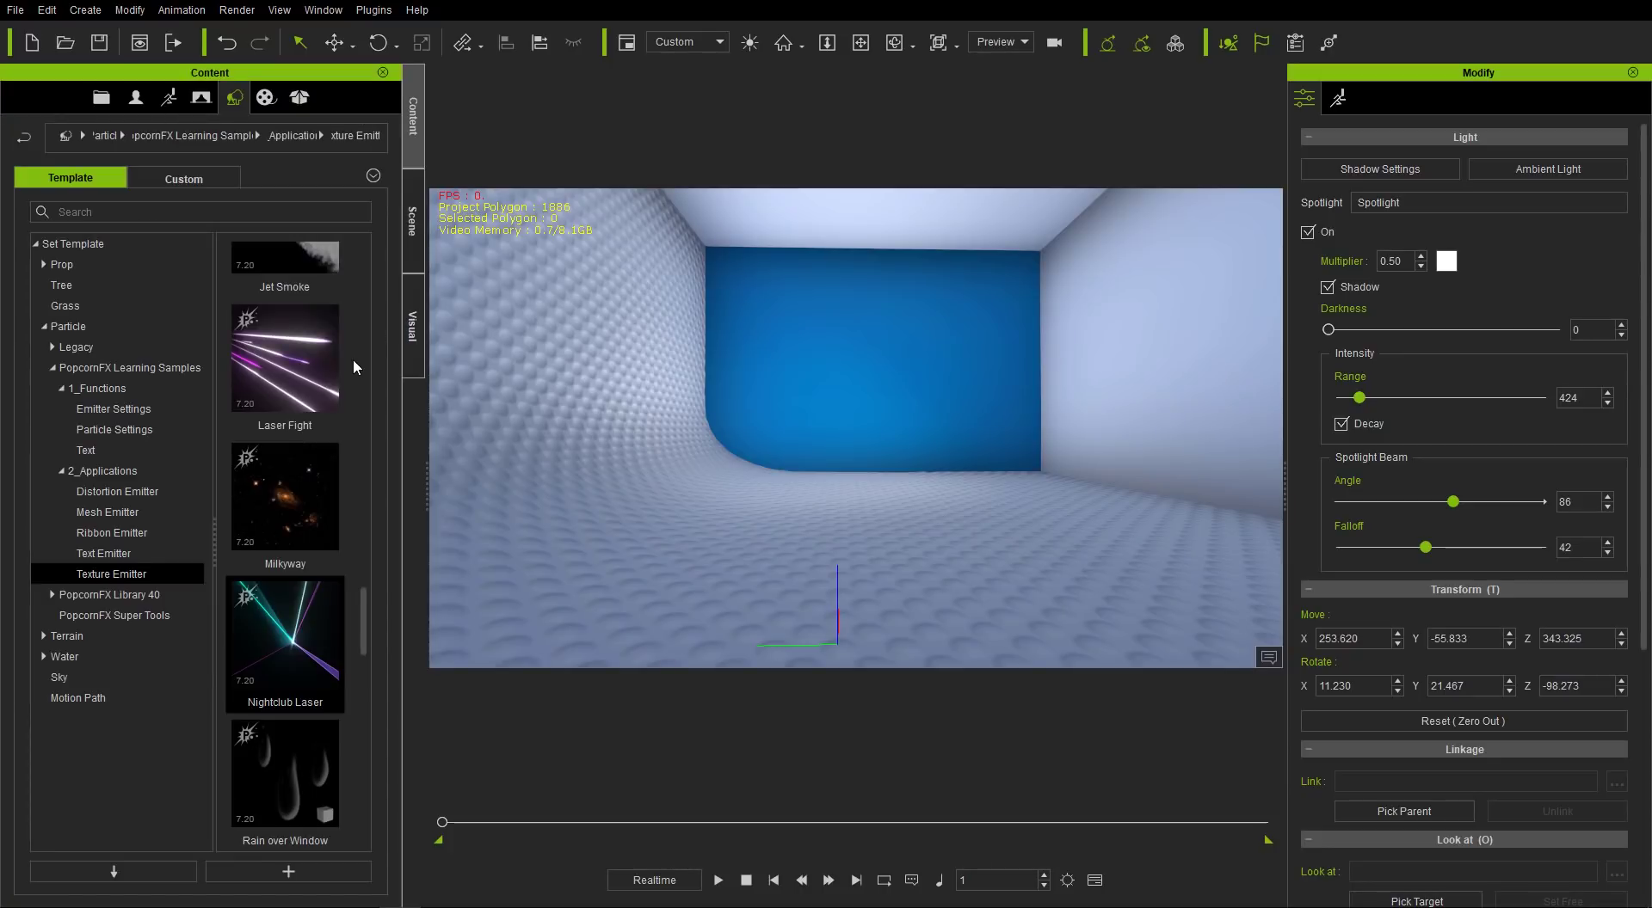
click(130, 433)
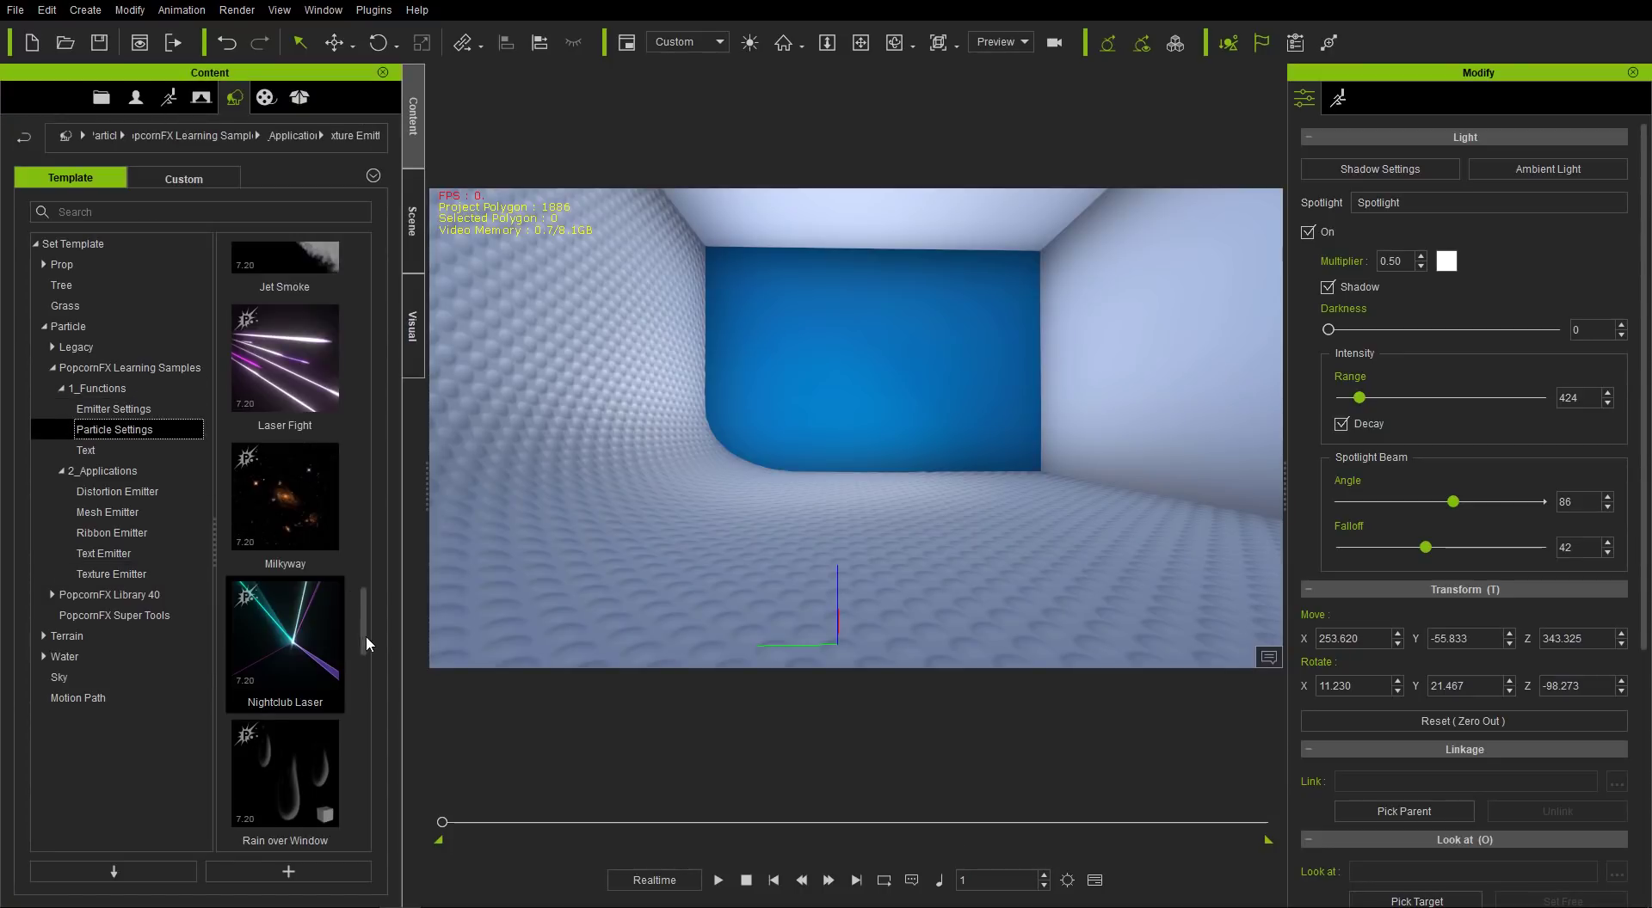
drag(359, 681, 379, 537)
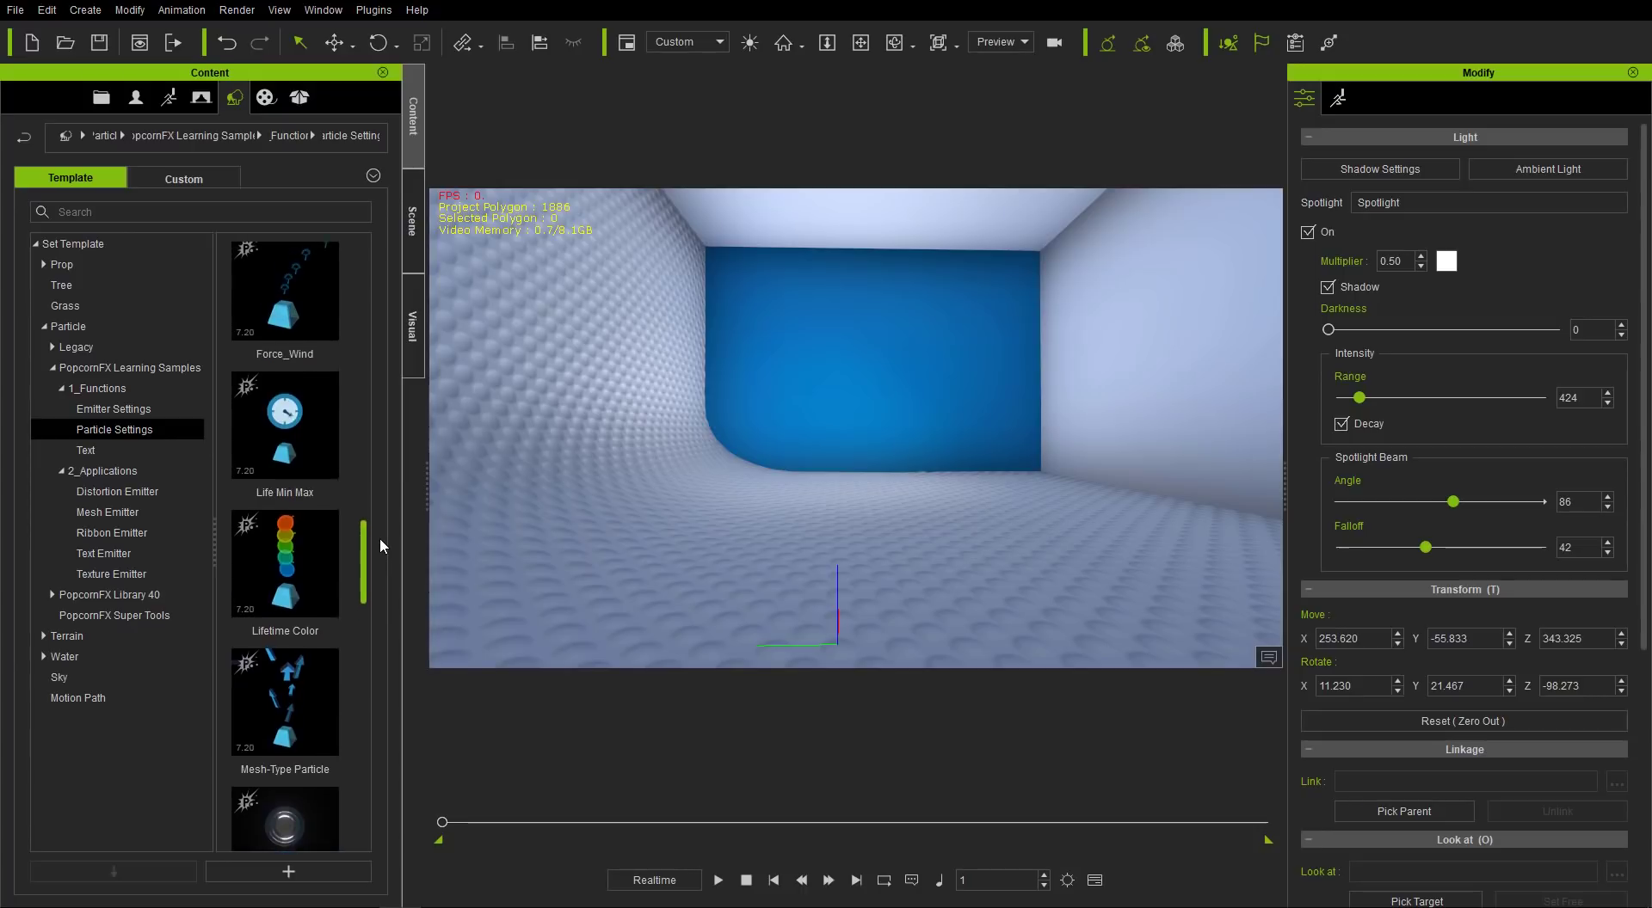
double_click(295, 584)
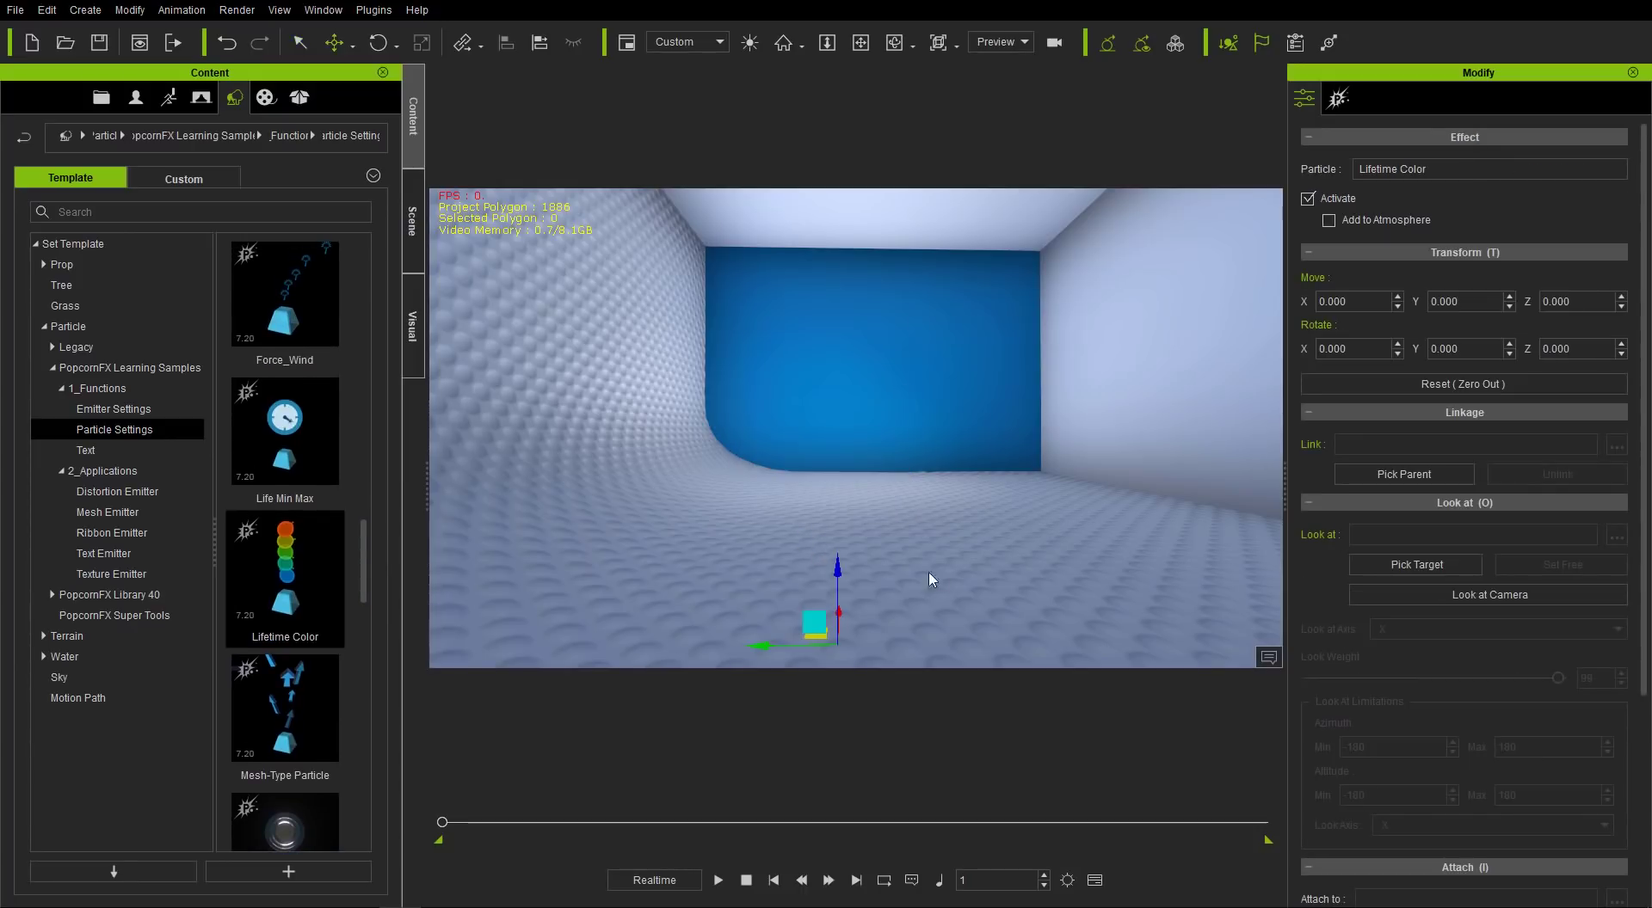
drag(838, 570, 847, 520)
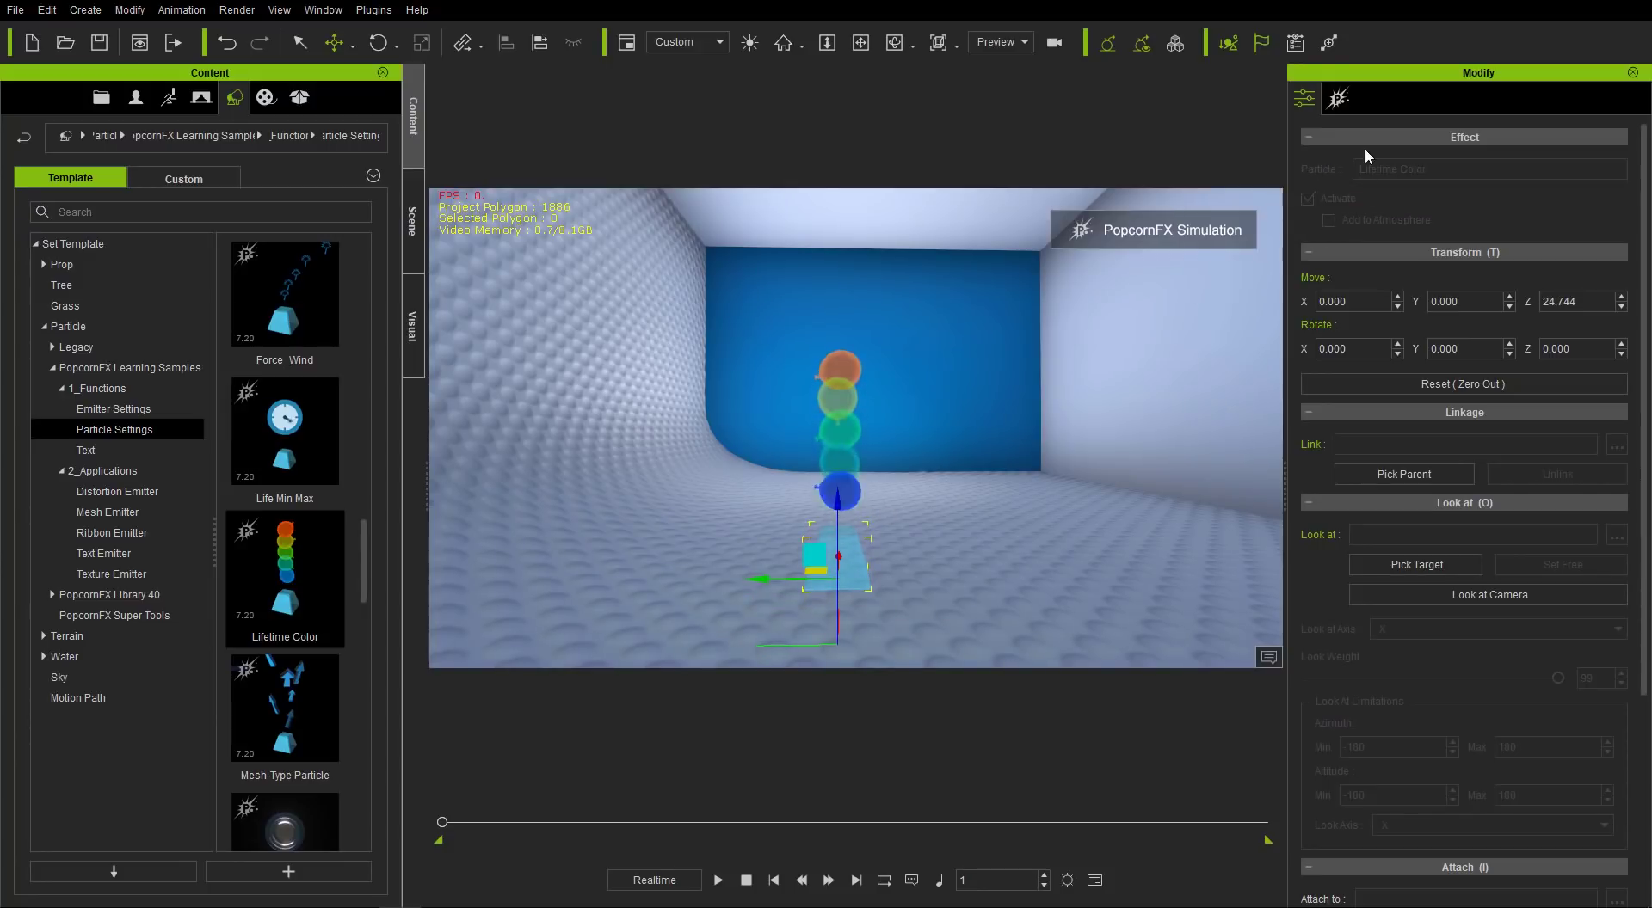
- Set the Start Color of the Lifetime Color particle to red in its Lifetime settings
scroll(1489, 524, down, 15)
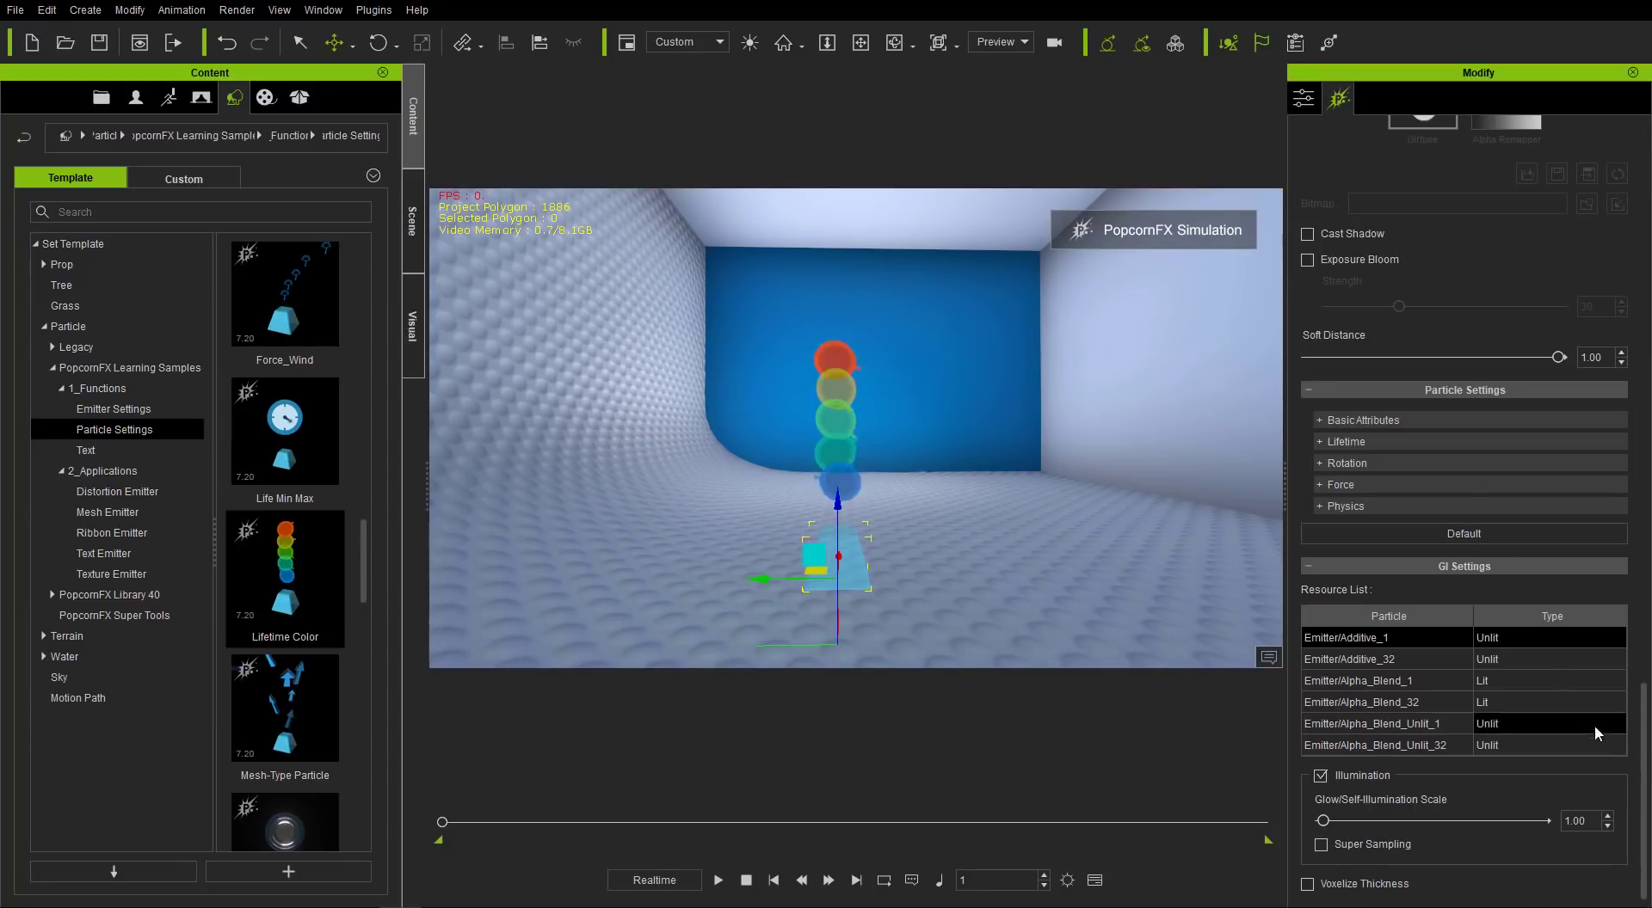
click(1373, 442)
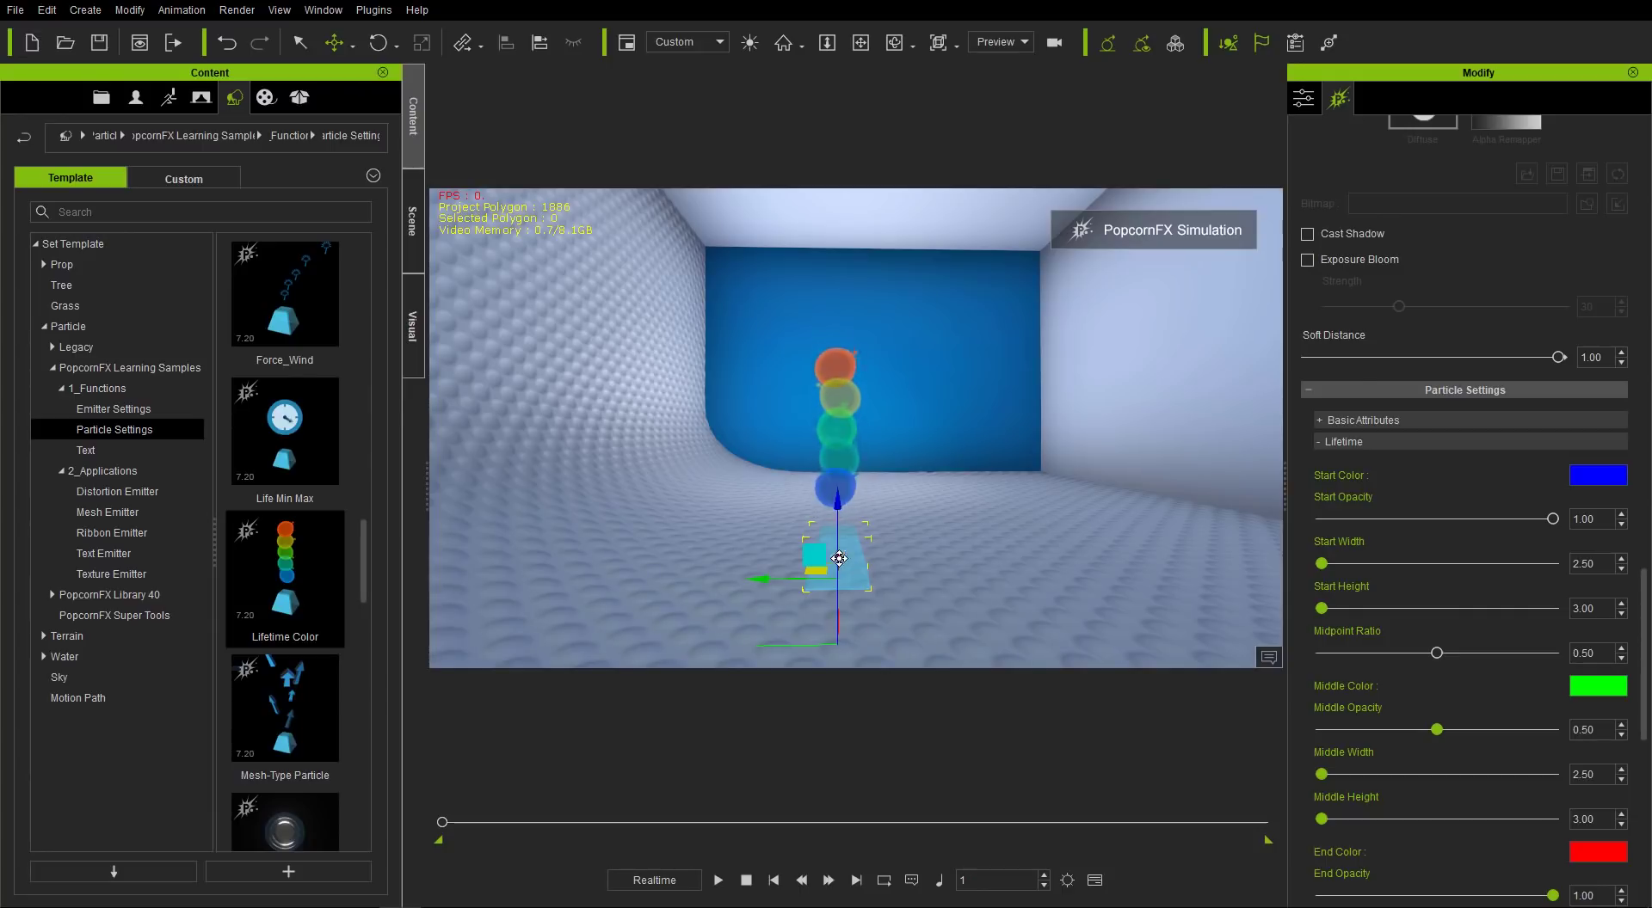
scroll(1645, 659, down, 3)
scroll(1648, 659, up, 1)
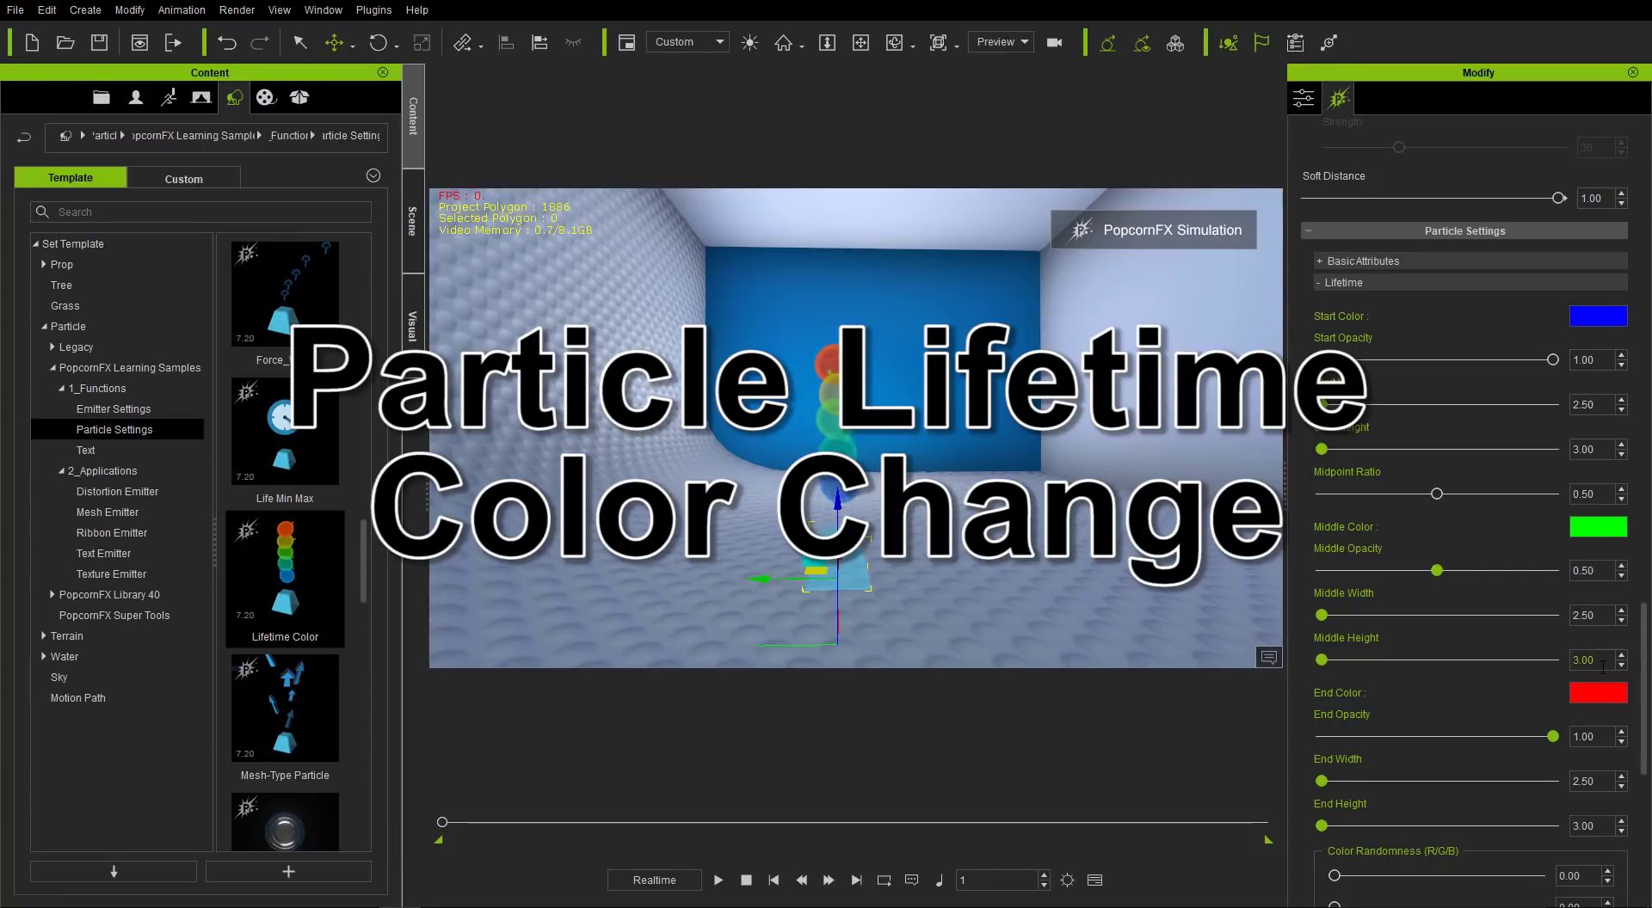
click(1598, 315)
mouse_move(907, 412)
mouse_down()
mouse_move(988, 311)
mouse_move(1057, 281)
mouse_up()
click(926, 615)
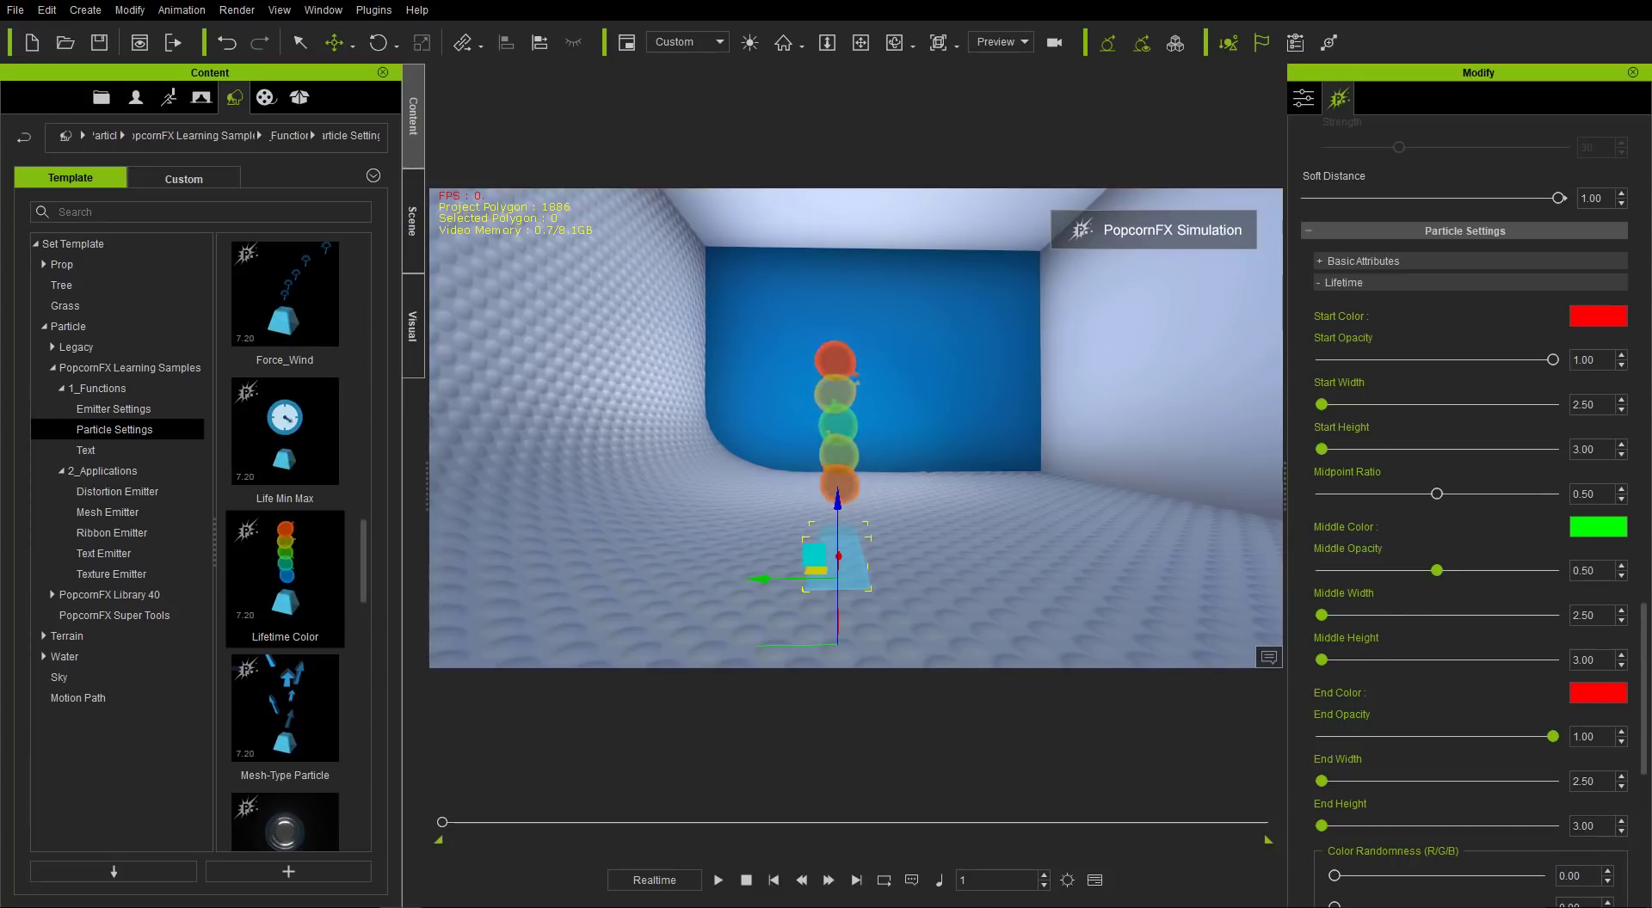
- Set the End Color of the Lifetime Color particle to blue
click(1598, 693)
click(870, 297)
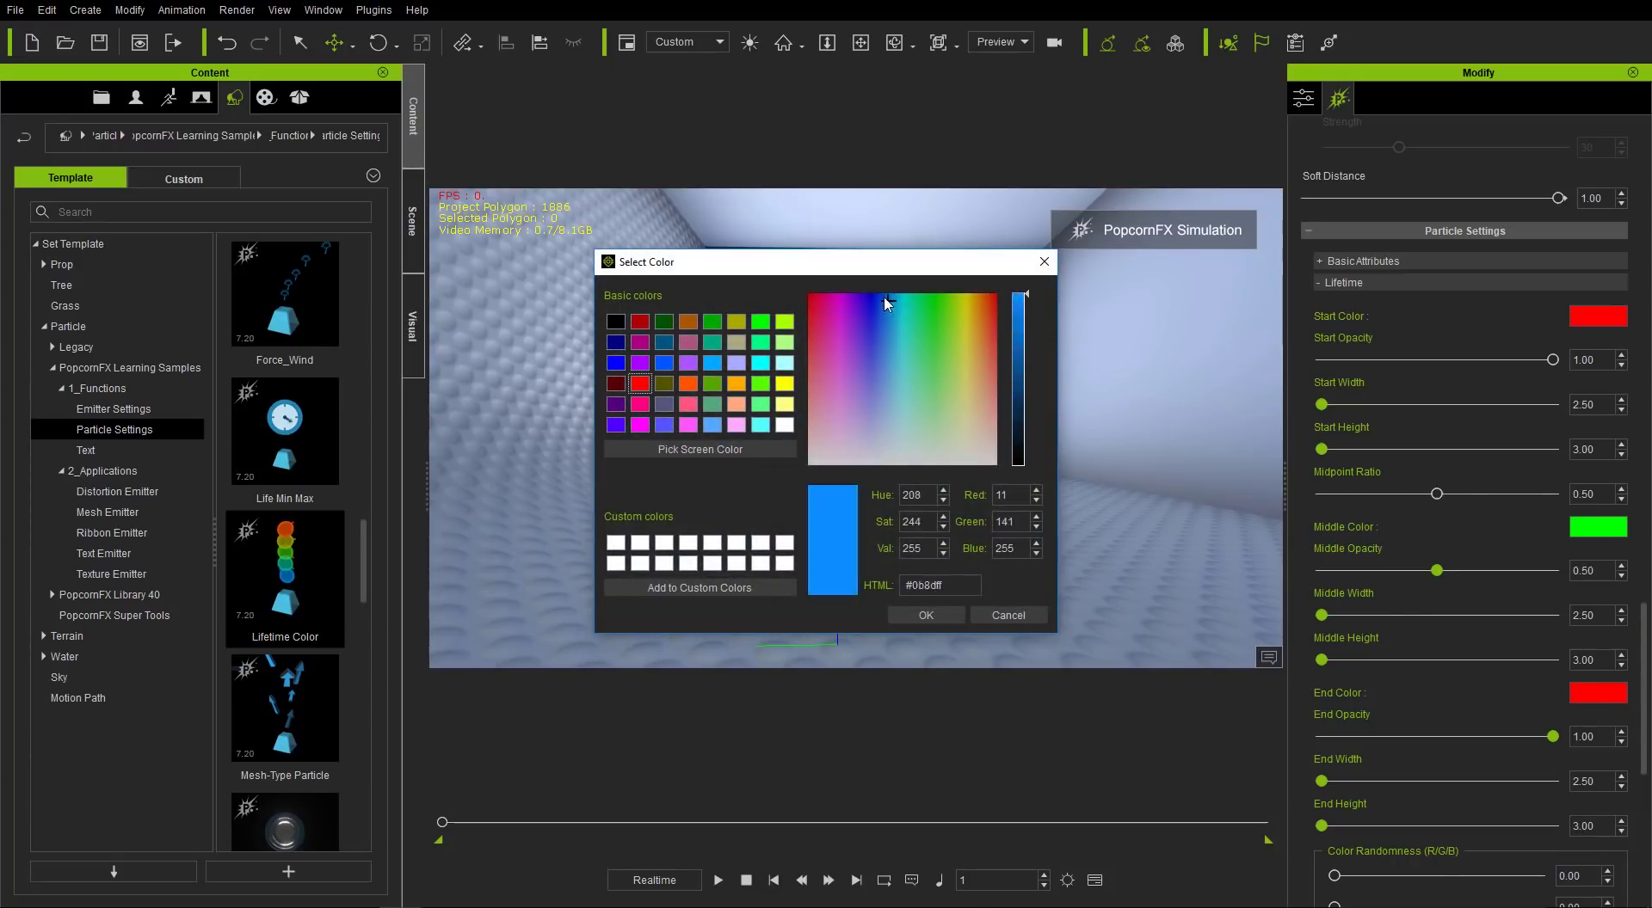
click(950, 621)
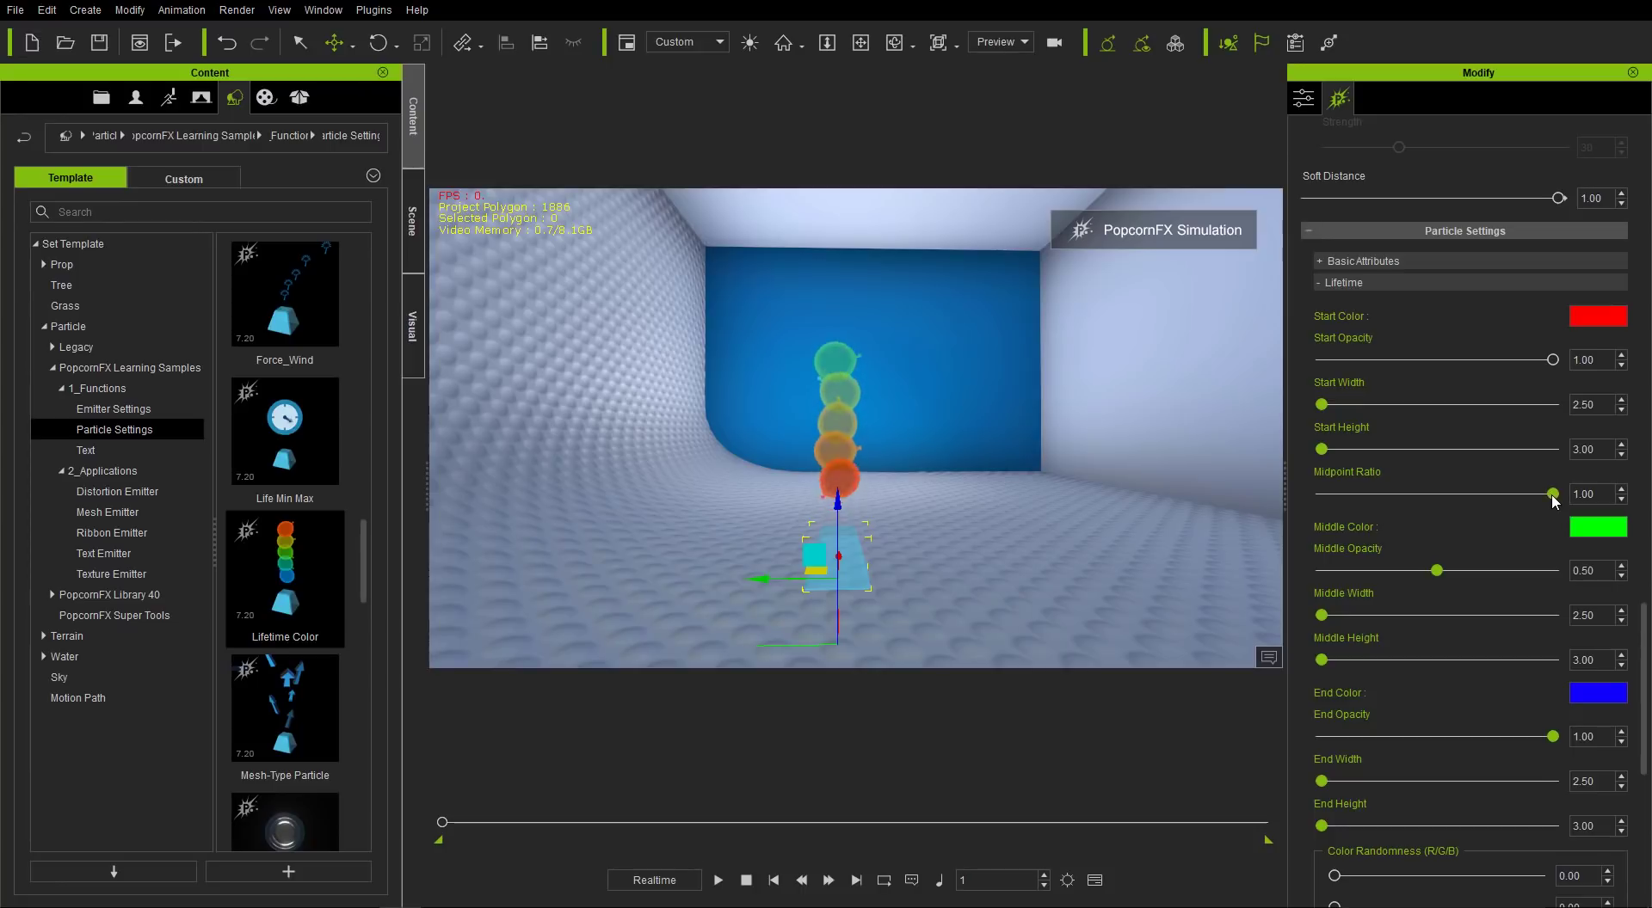
- Adjust the Lifetime midpoint settings to a Midpoint Ratio of 0.53, Middle Width of 3.75 and Middle Opacity of 0.47
drag(1557, 494, 1247, 502)
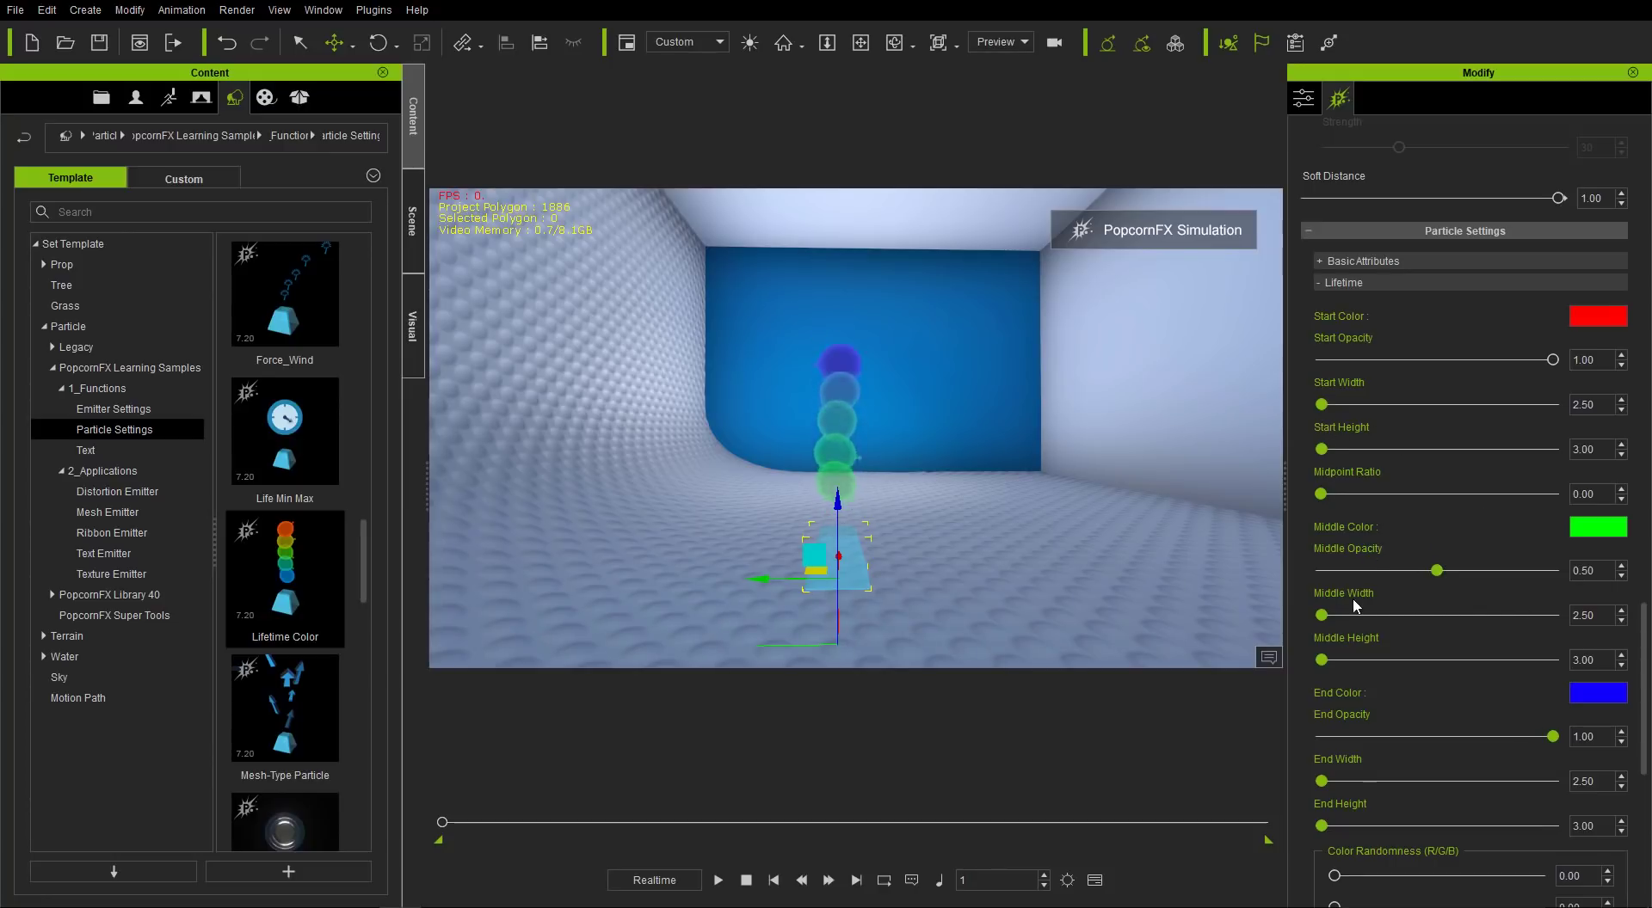
mouse_move(1330, 614)
mouse_down()
mouse_move(1397, 616)
mouse_move(1338, 626)
mouse_up()
drag(1321, 494, 1447, 495)
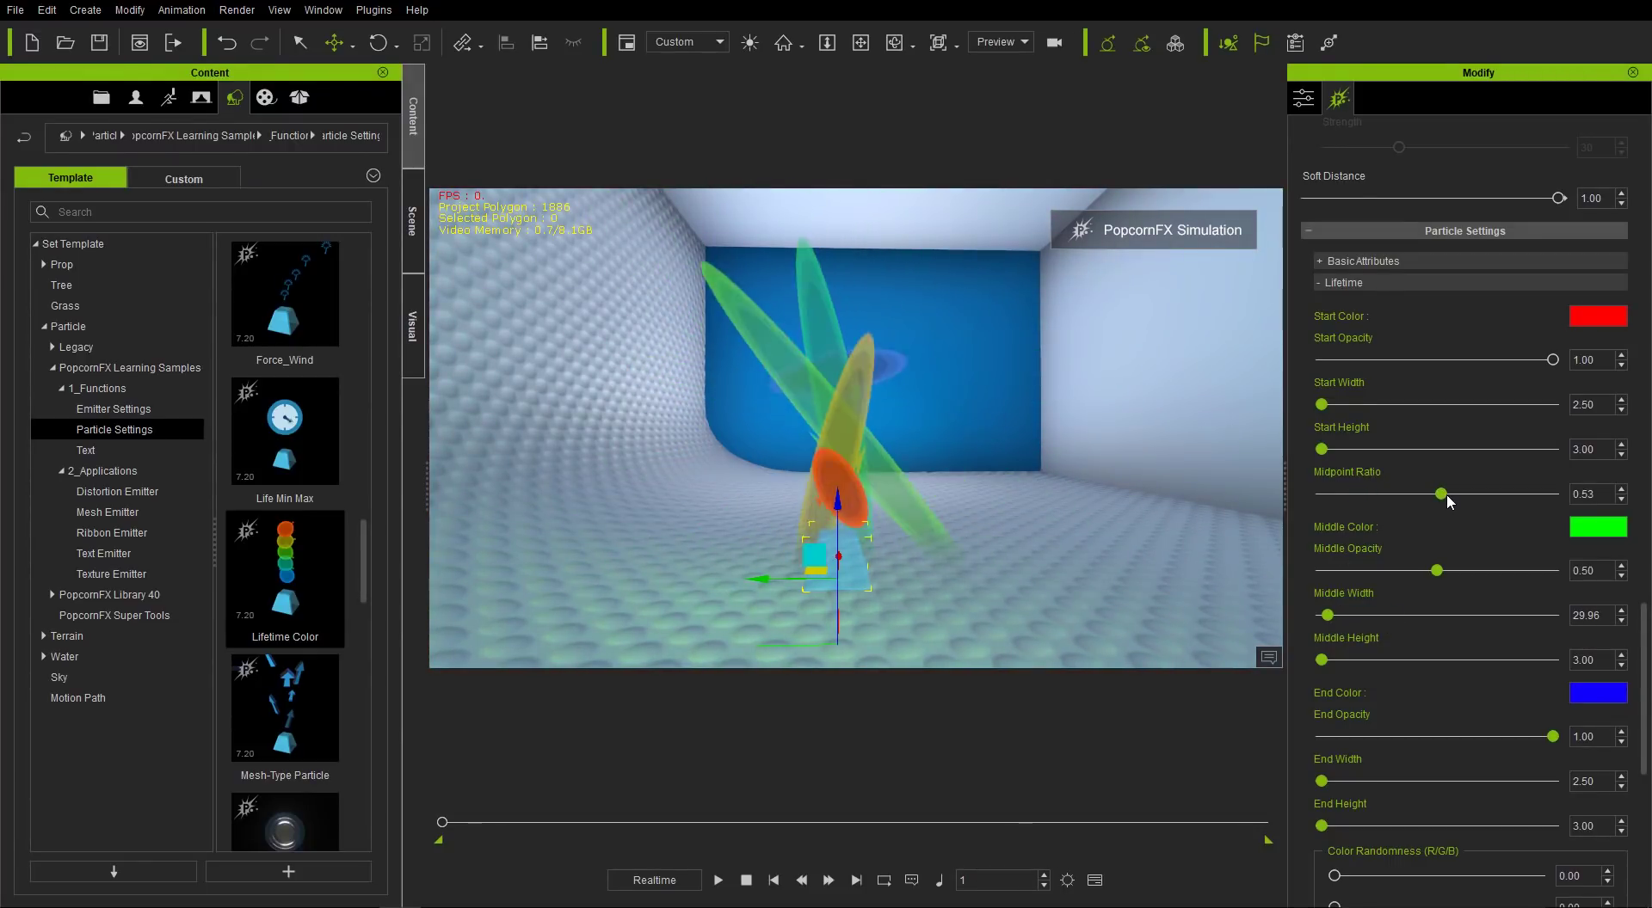
drag(1330, 617, 1327, 616)
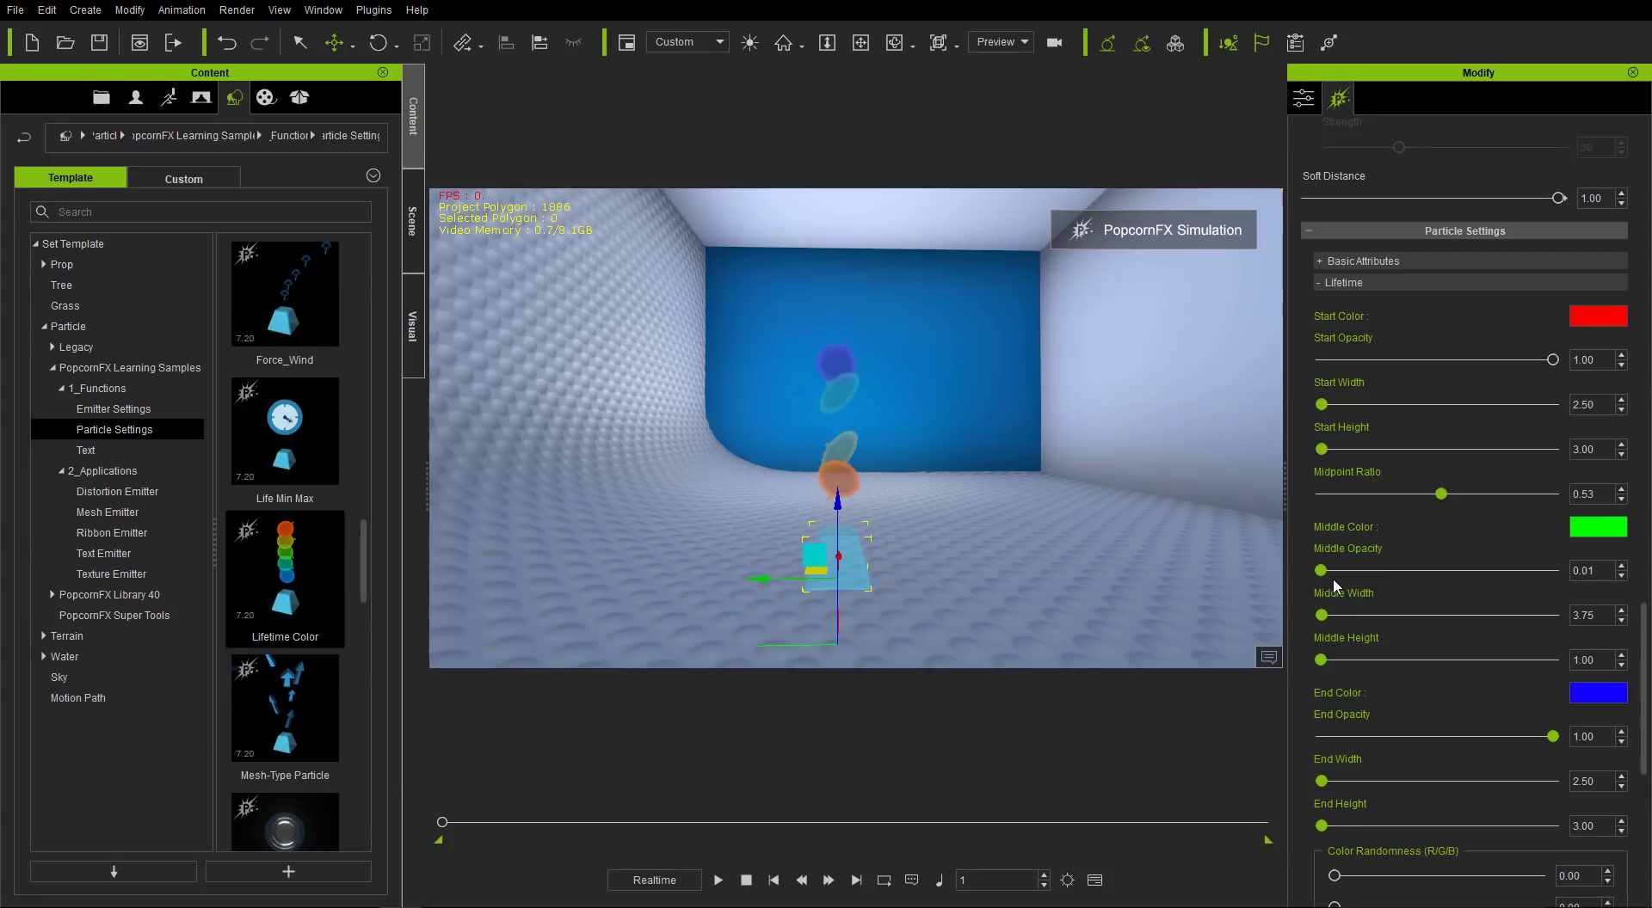
drag(1344, 576, 1418, 571)
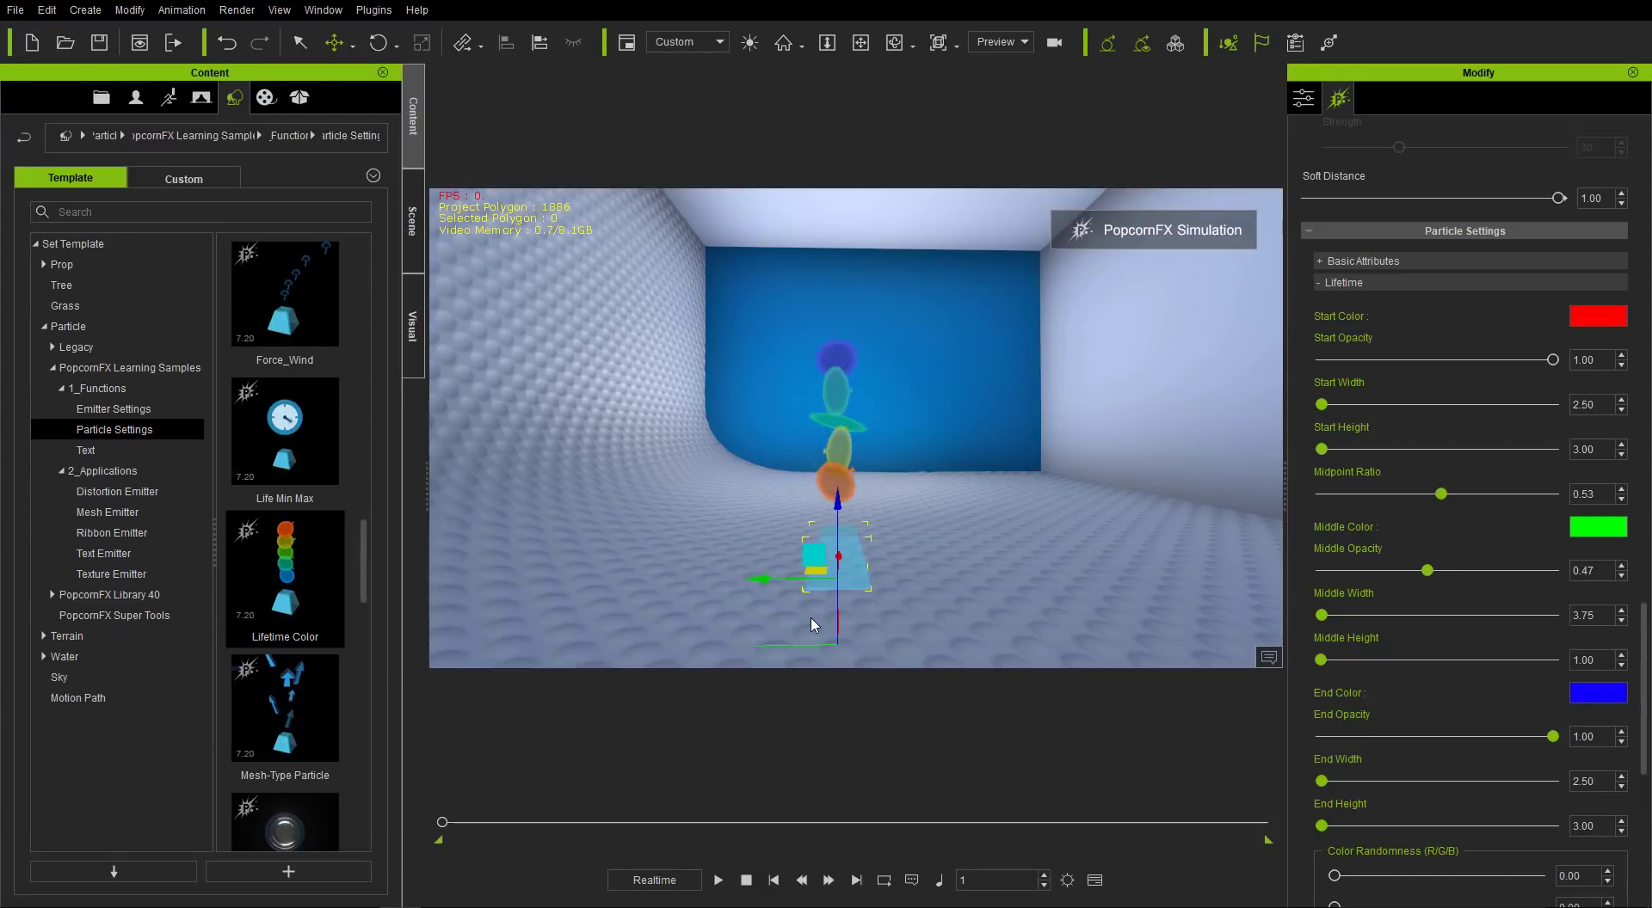
- Stop the simulation and replace the Lifetime Color particle with the Flame sample from Texture Emitter, raised to a Z position of about 29
click(746, 880)
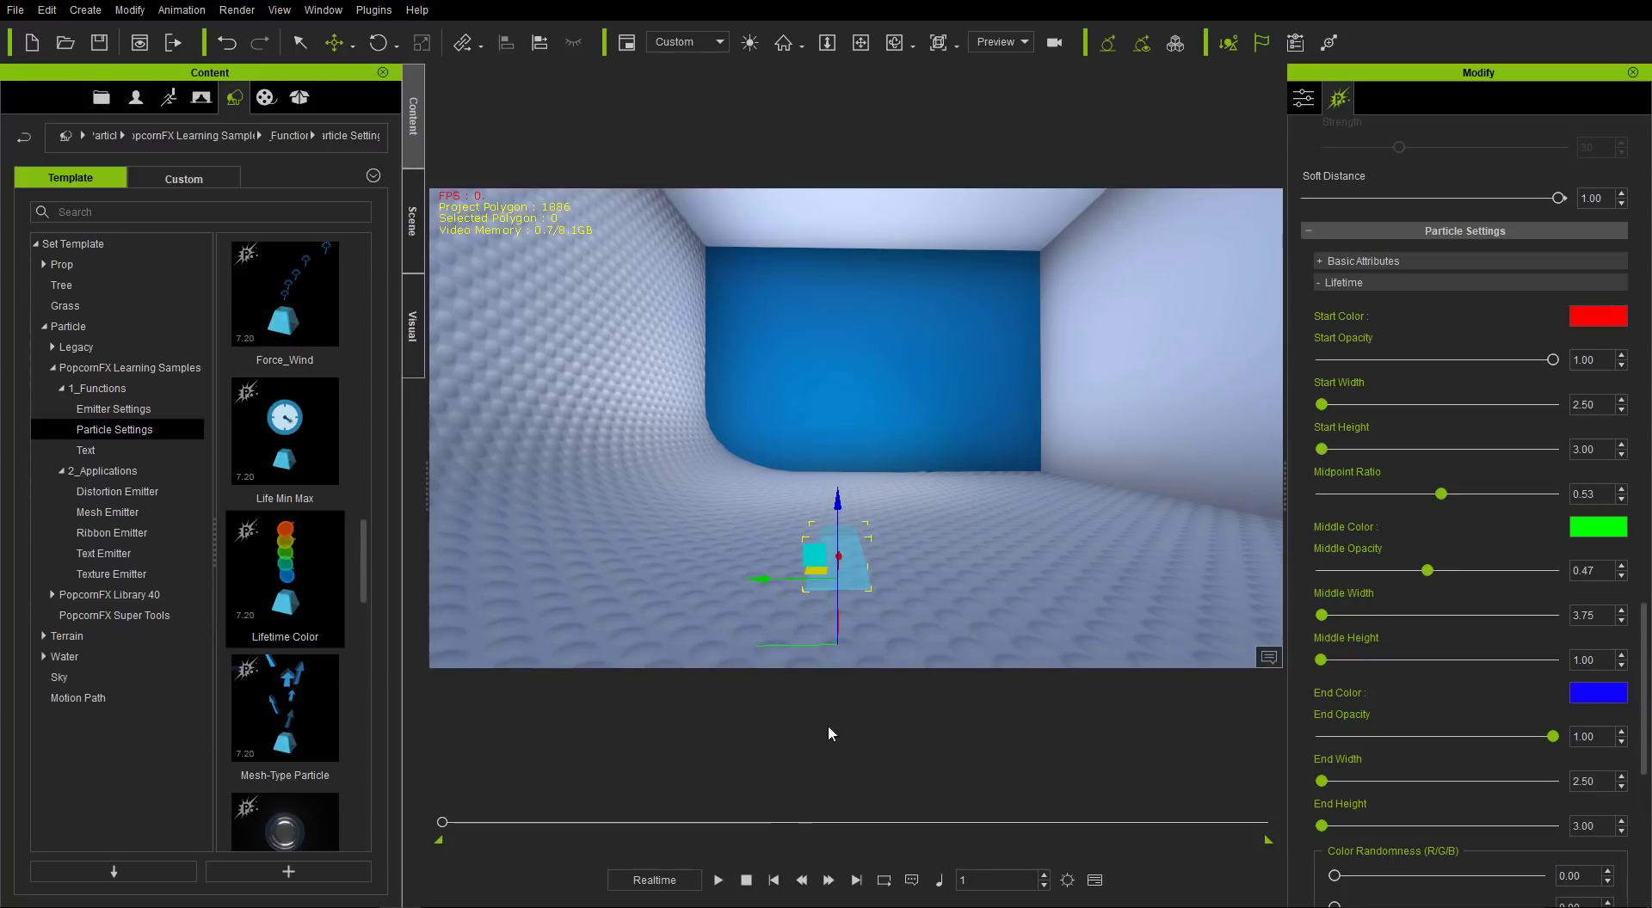
click(880, 595)
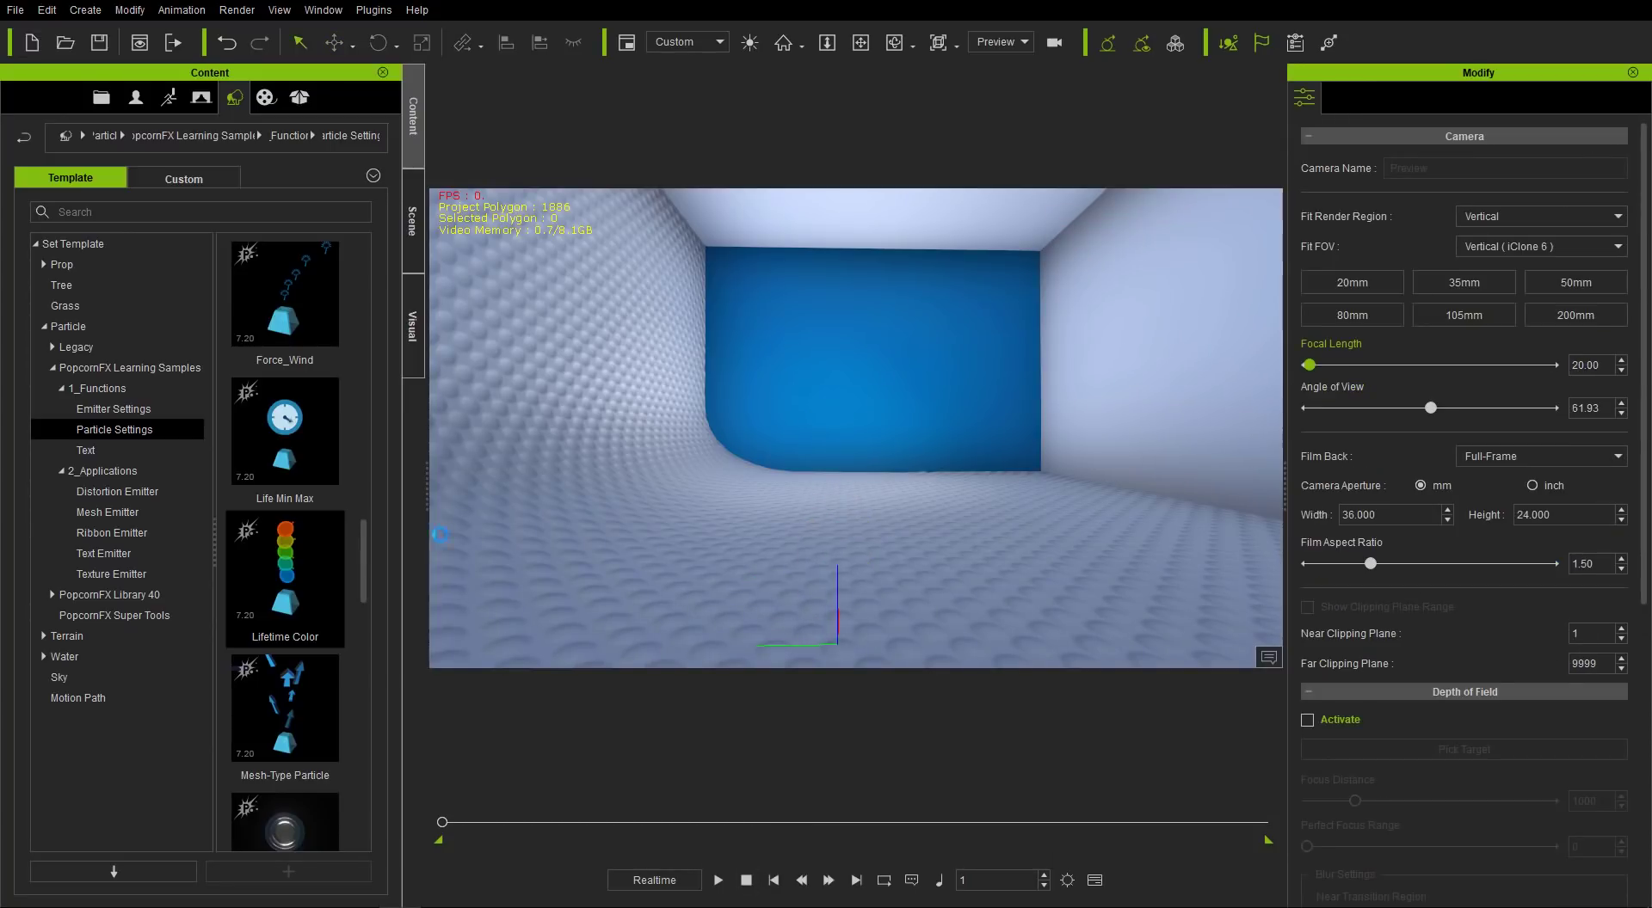
click(129, 575)
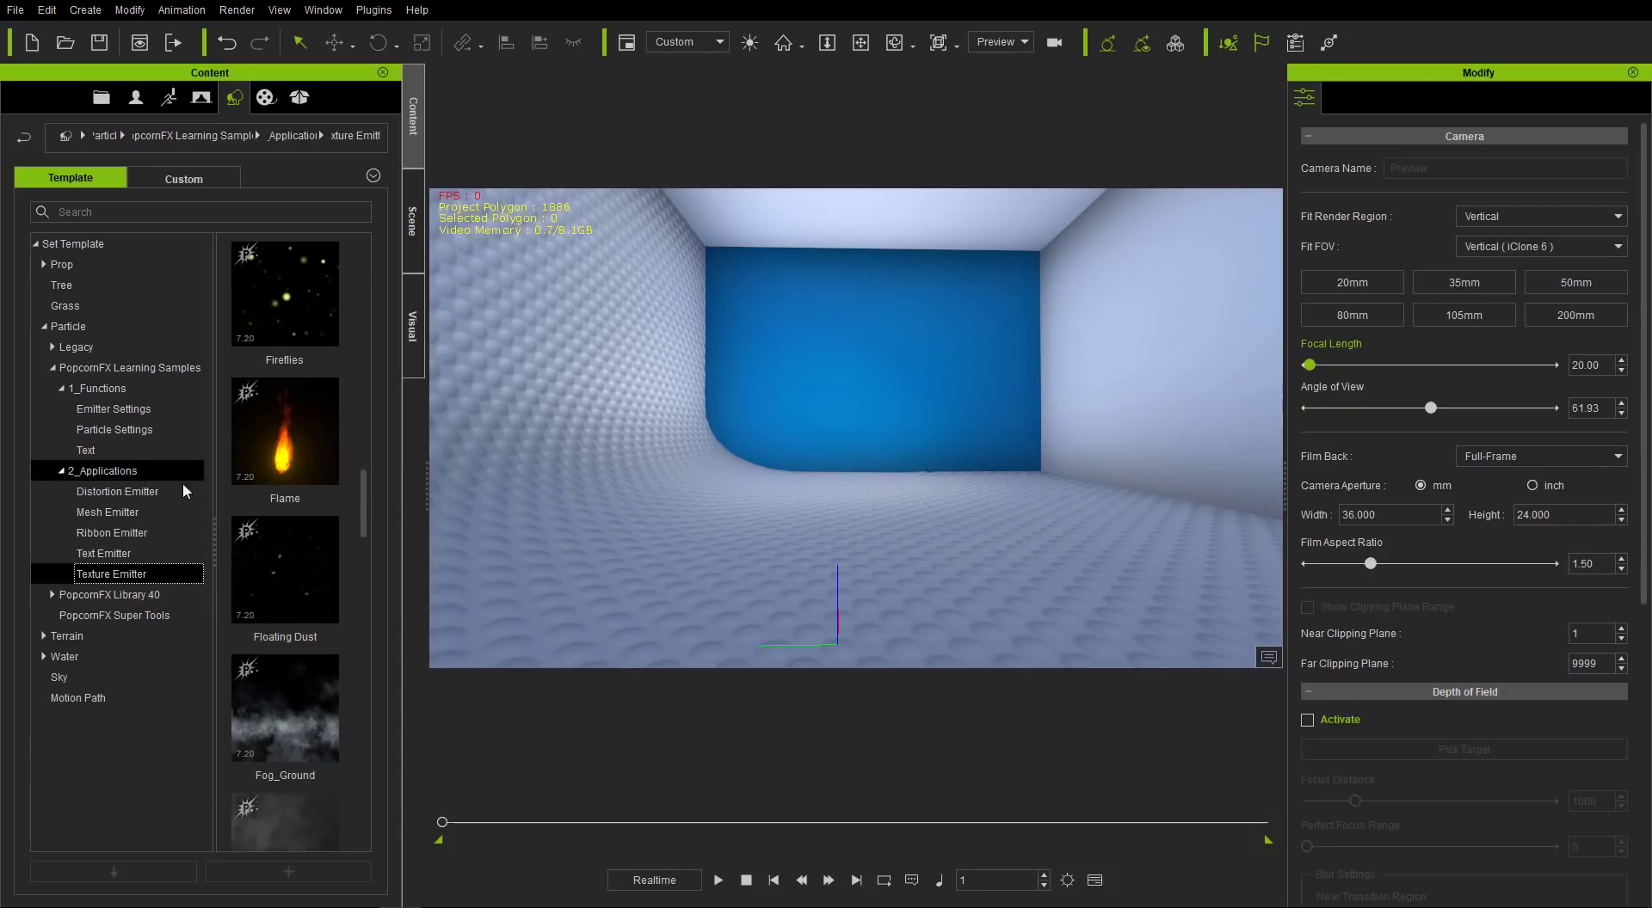
double_click(296, 456)
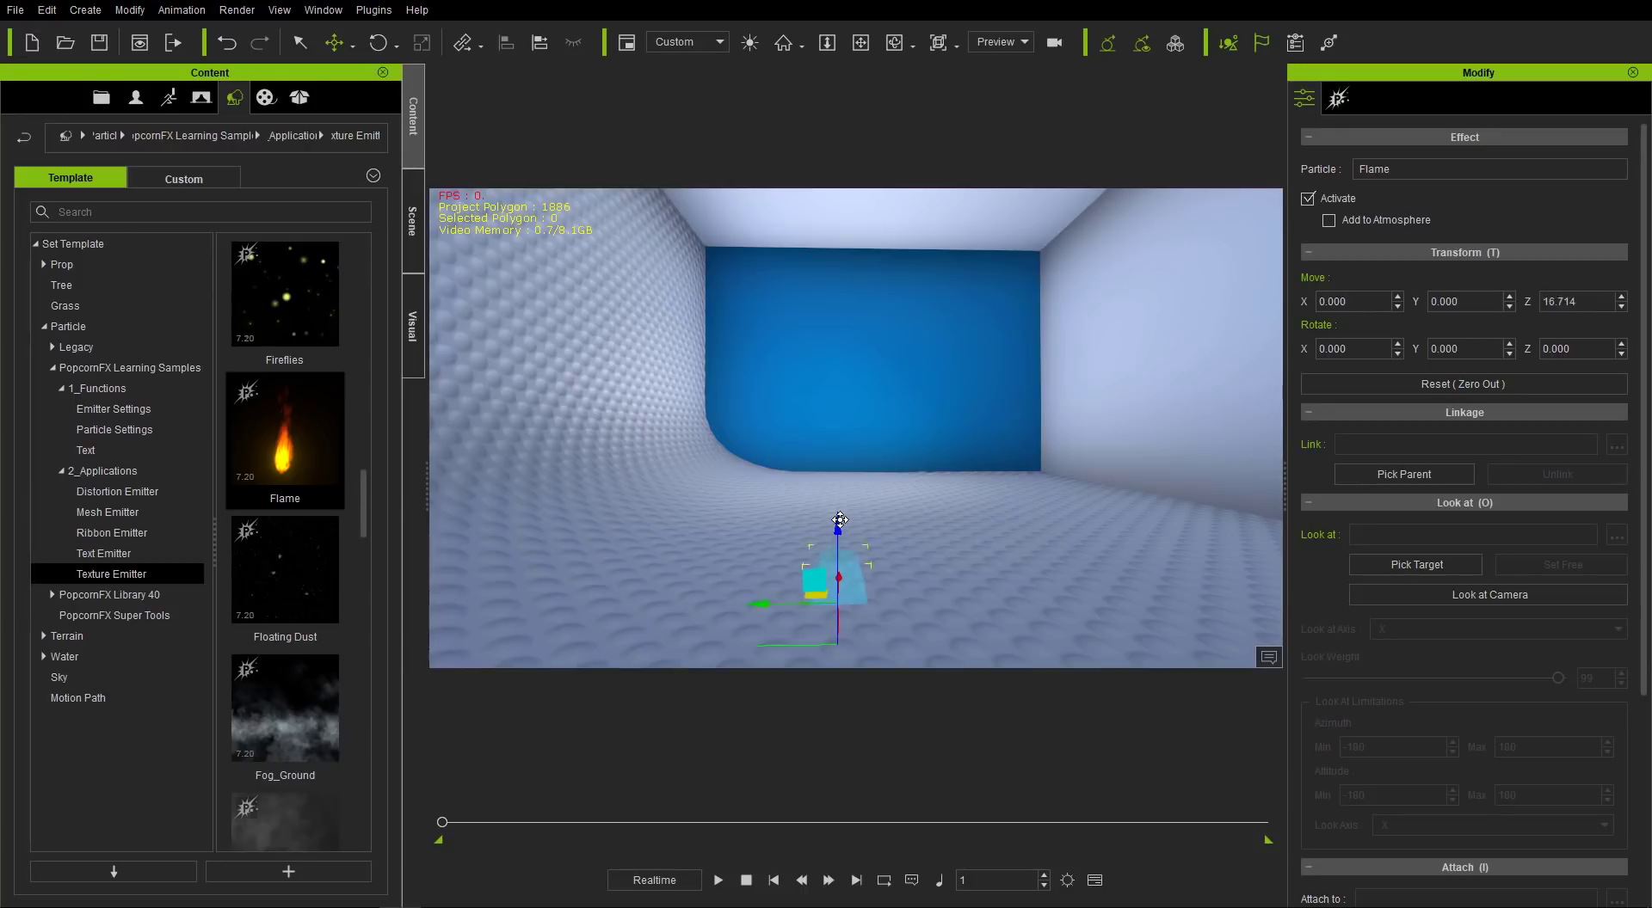
- Turn off the directional light and the Spotlight, and select the Flame to view its simulation in the dark room
click(411, 322)
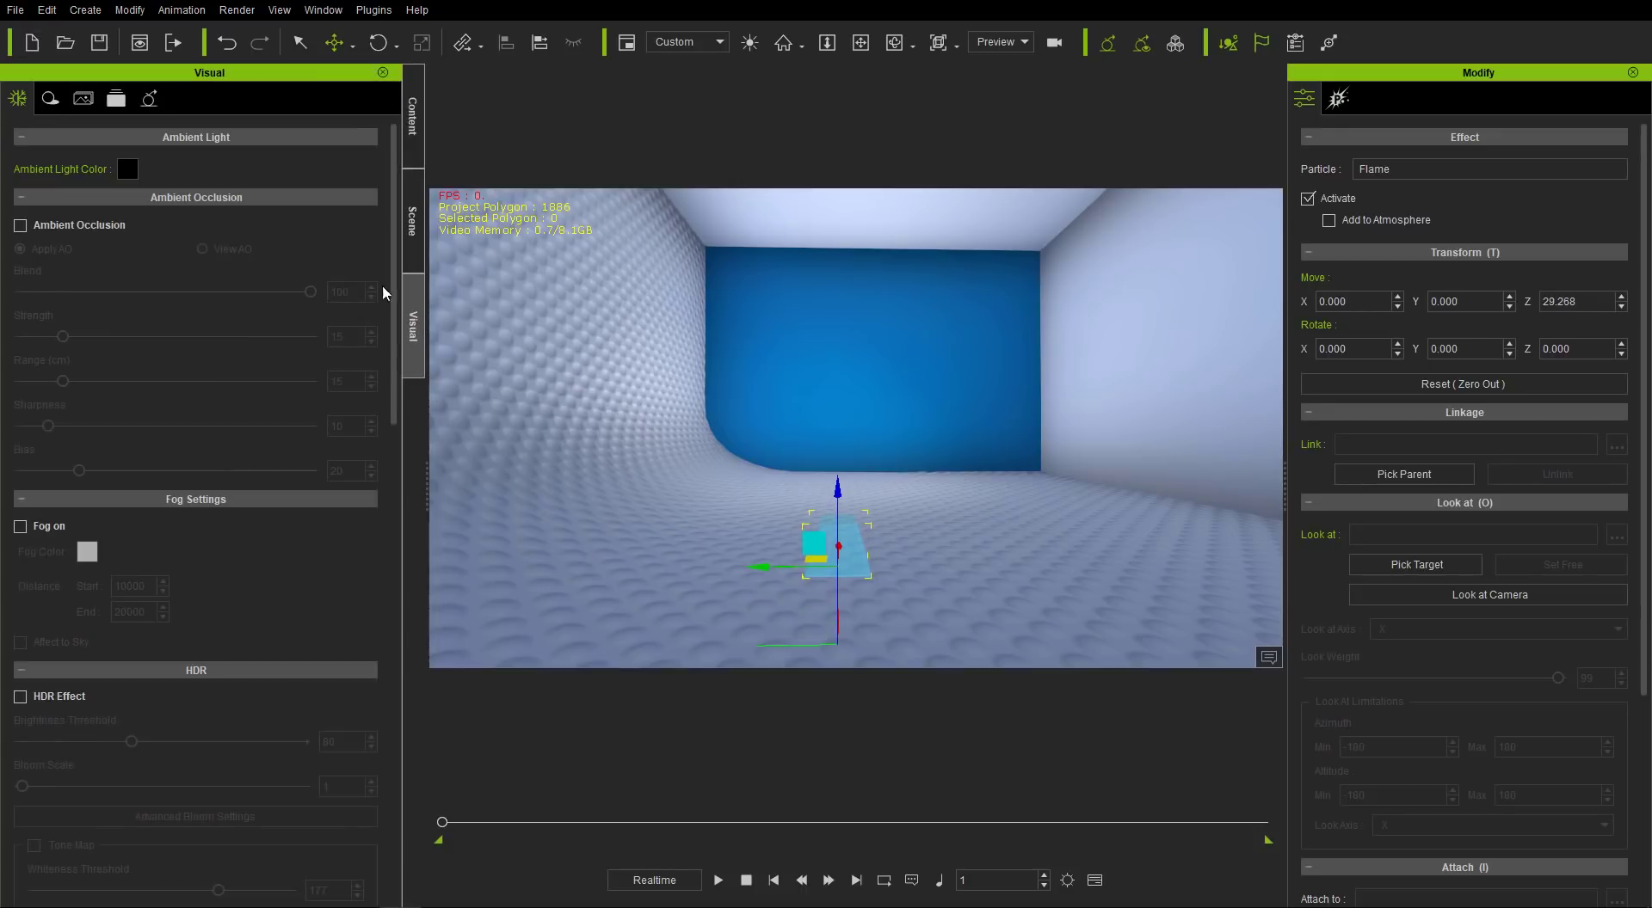
click(411, 222)
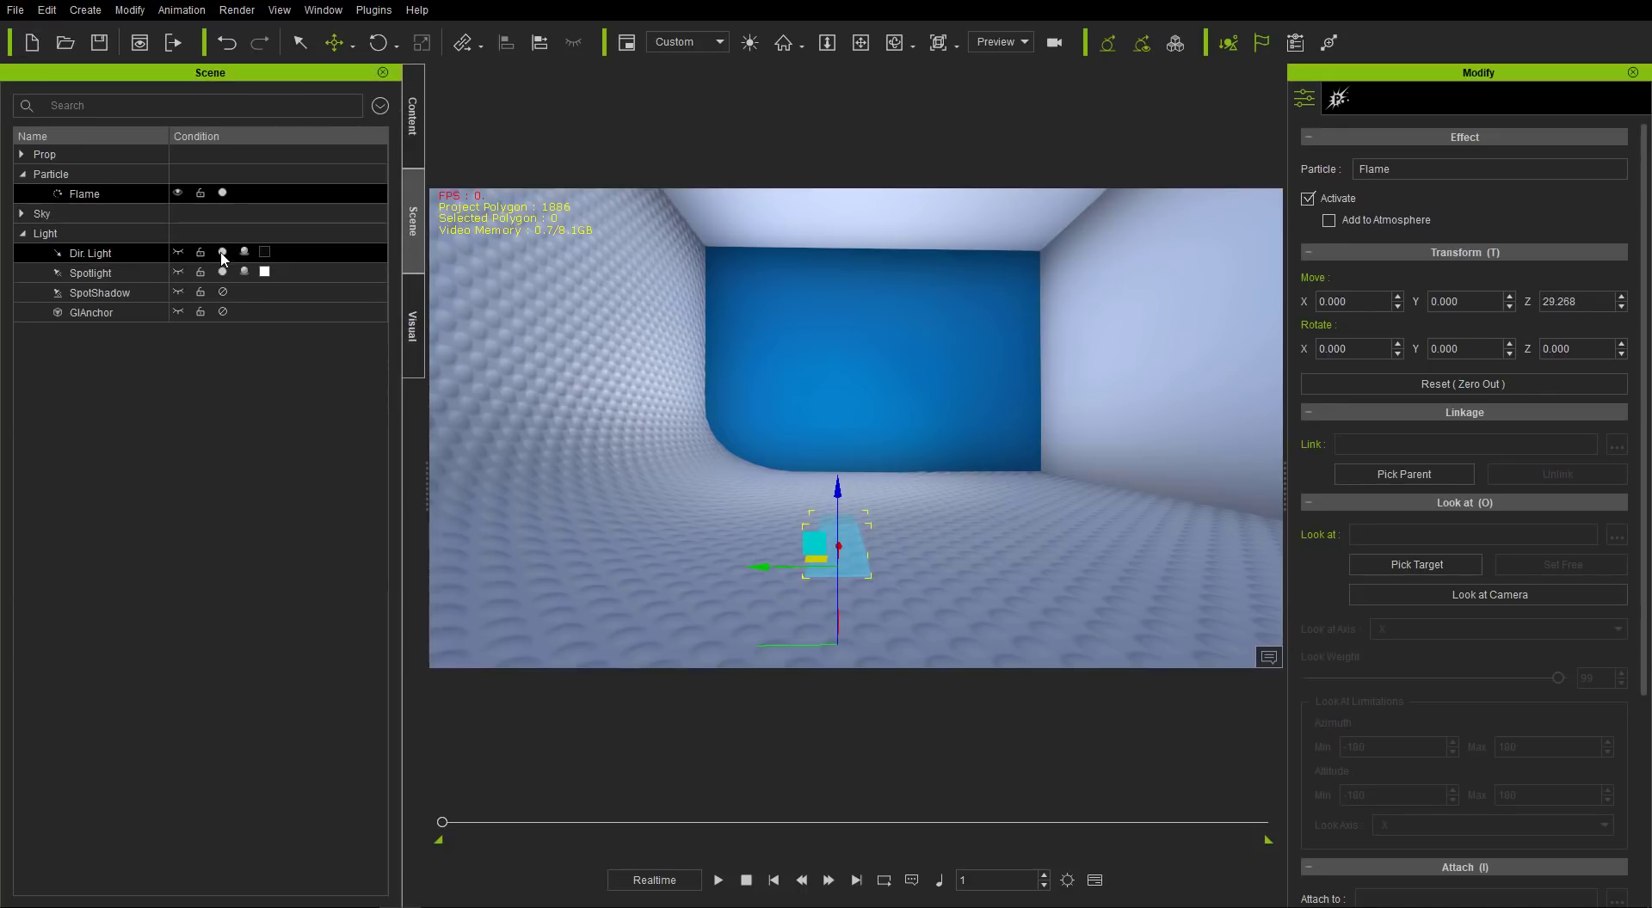
click(90, 253)
click(91, 273)
click(841, 537)
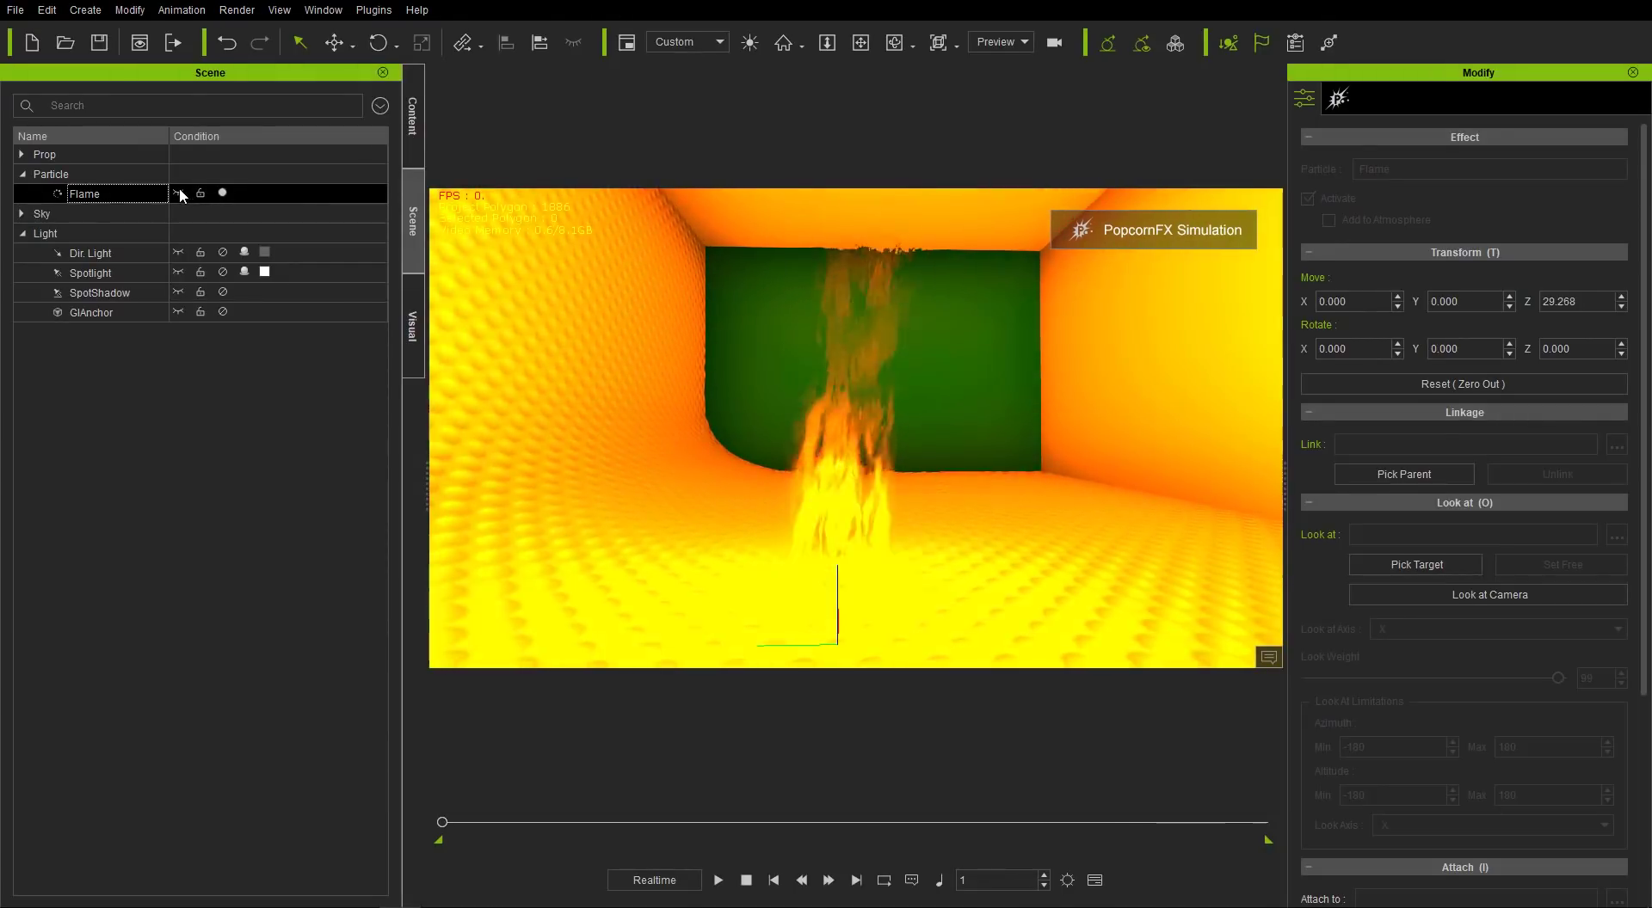
- Raise the Flame emitter to a Z position of about 61
key(w)
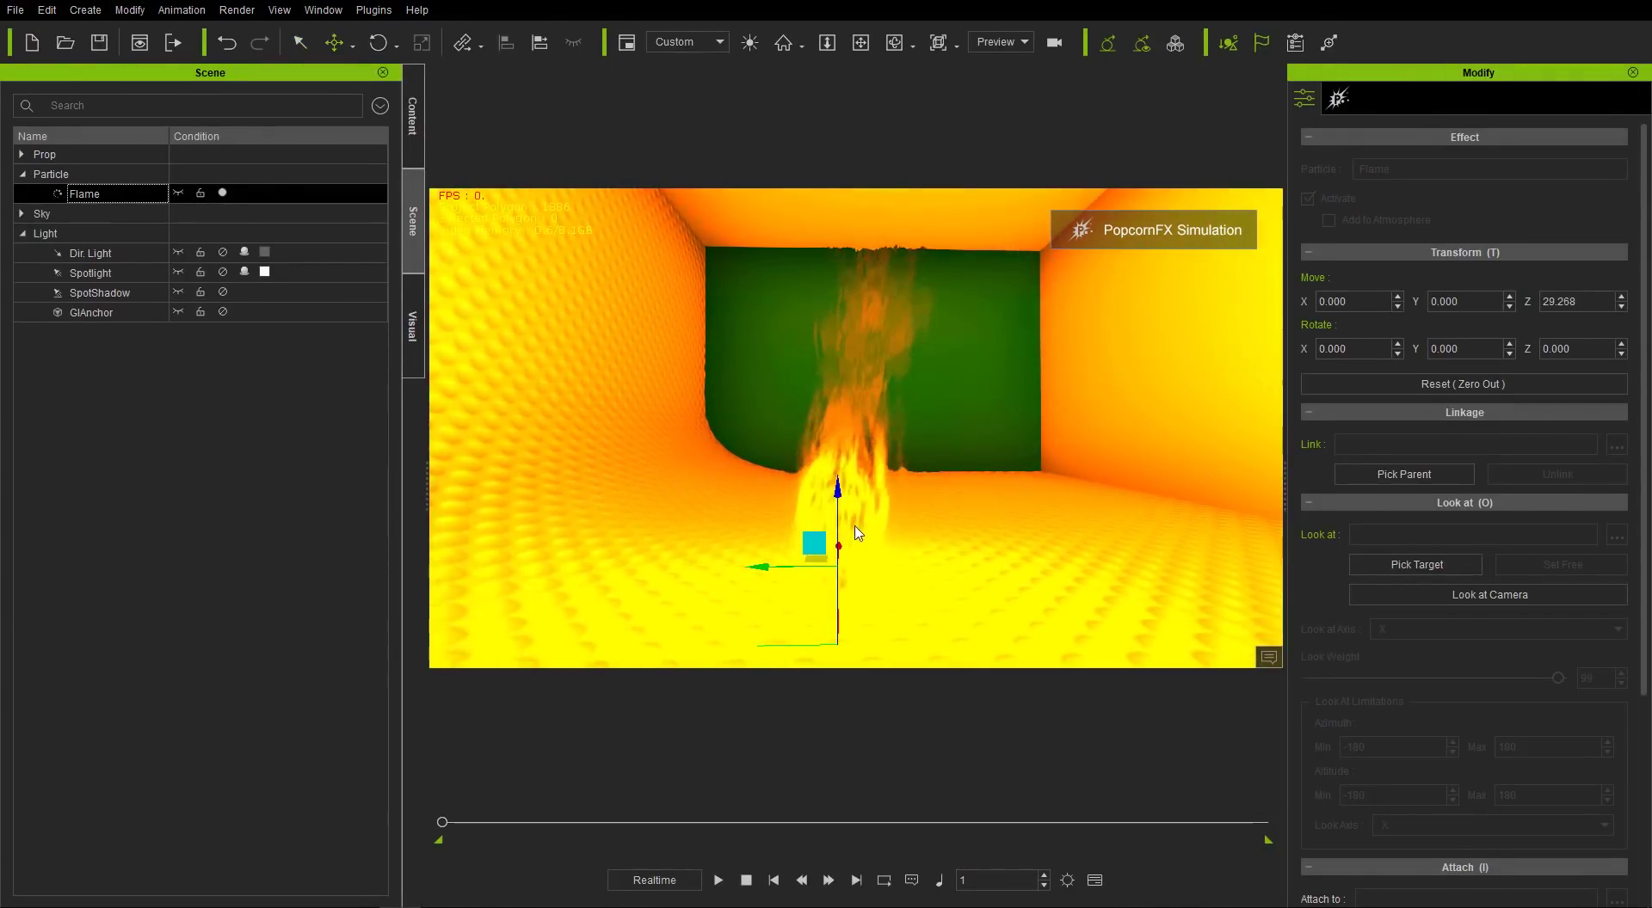
drag(838, 488, 838, 406)
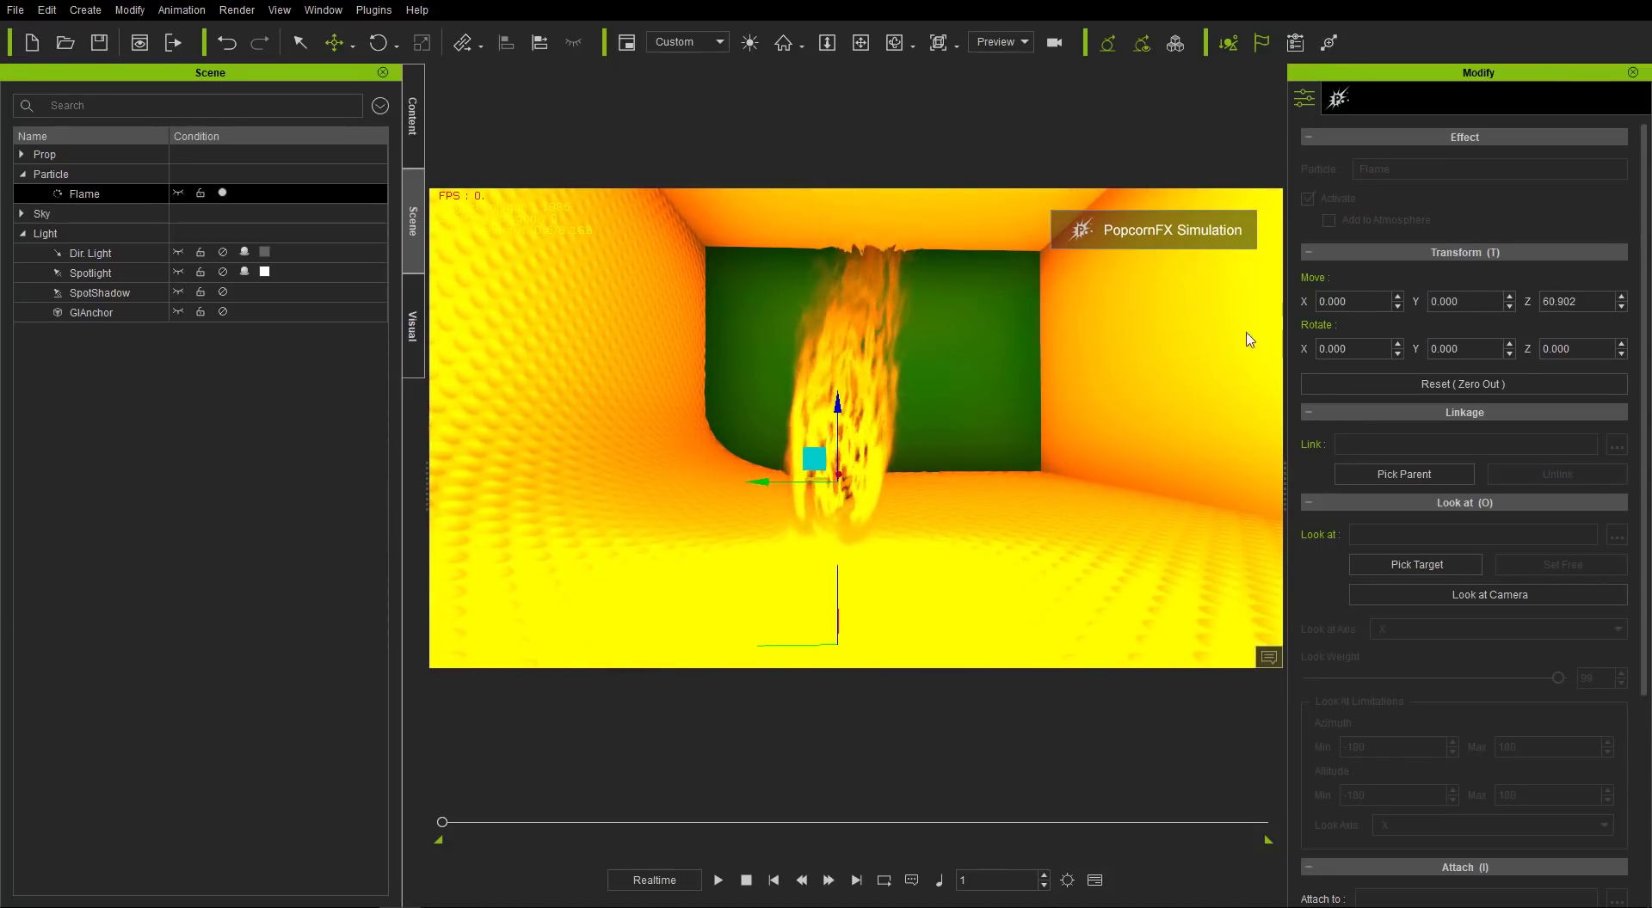
- Set the Glow/Self-Illumination Scale of the Flame's Emitter/Additive_32 resource to 1.21 in the GI settings
click(1338, 99)
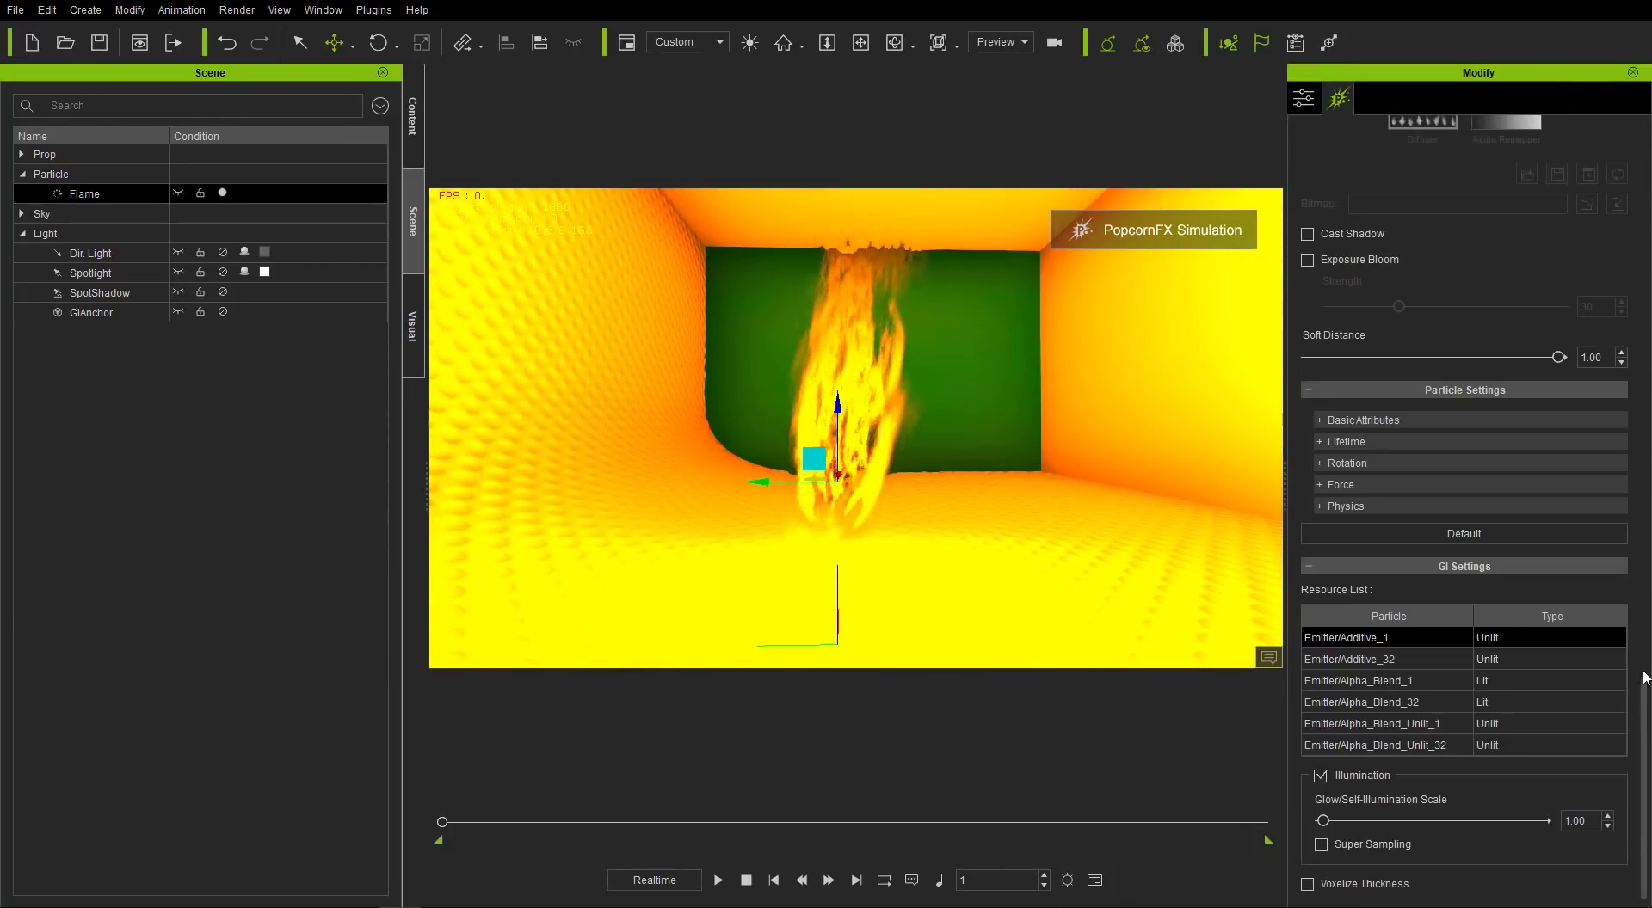
scroll(1643, 710, up, 5)
scroll(1643, 710, up, 4)
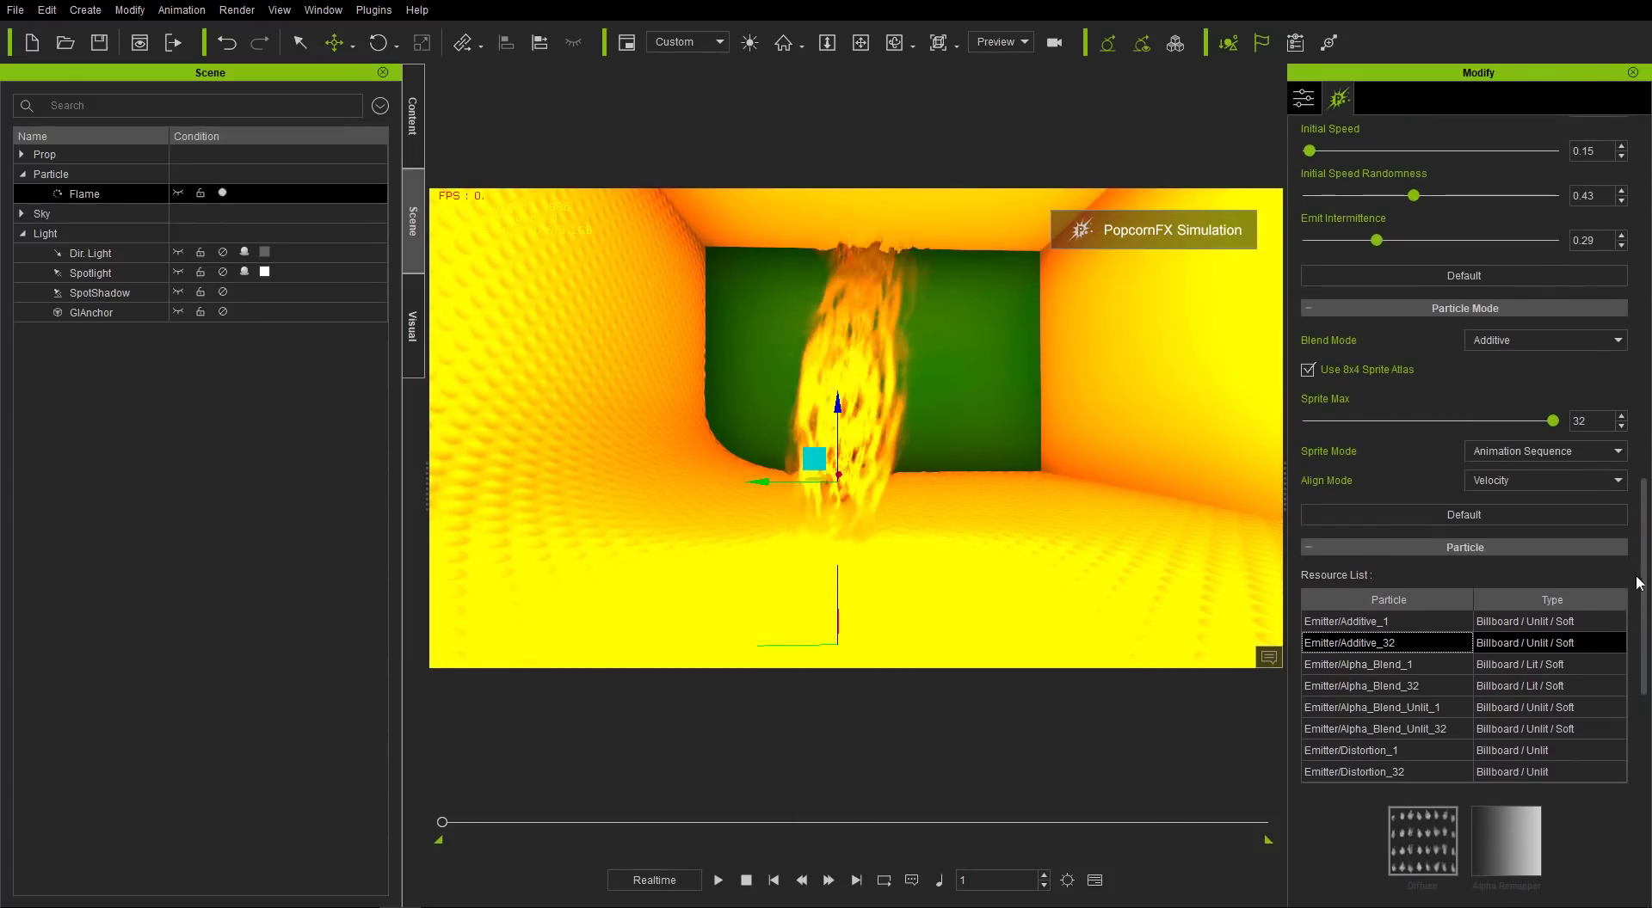
scroll(1639, 791, down, 8)
click(1325, 659)
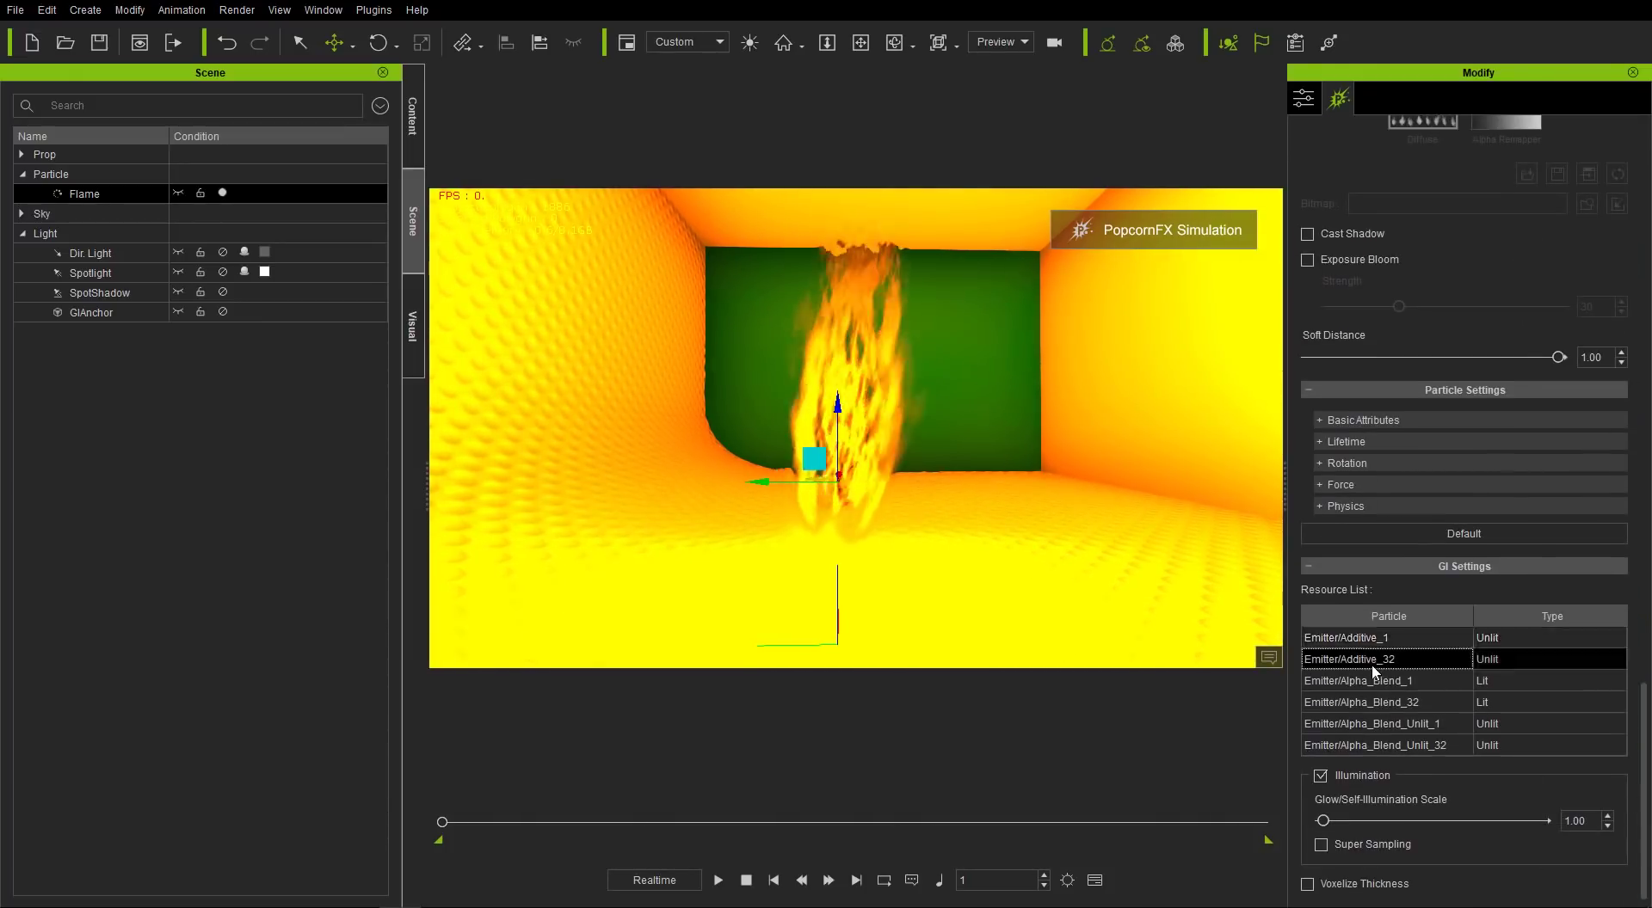
mouse_move(1323, 821)
mouse_down()
mouse_move(1374, 819)
mouse_move(1328, 824)
mouse_up()
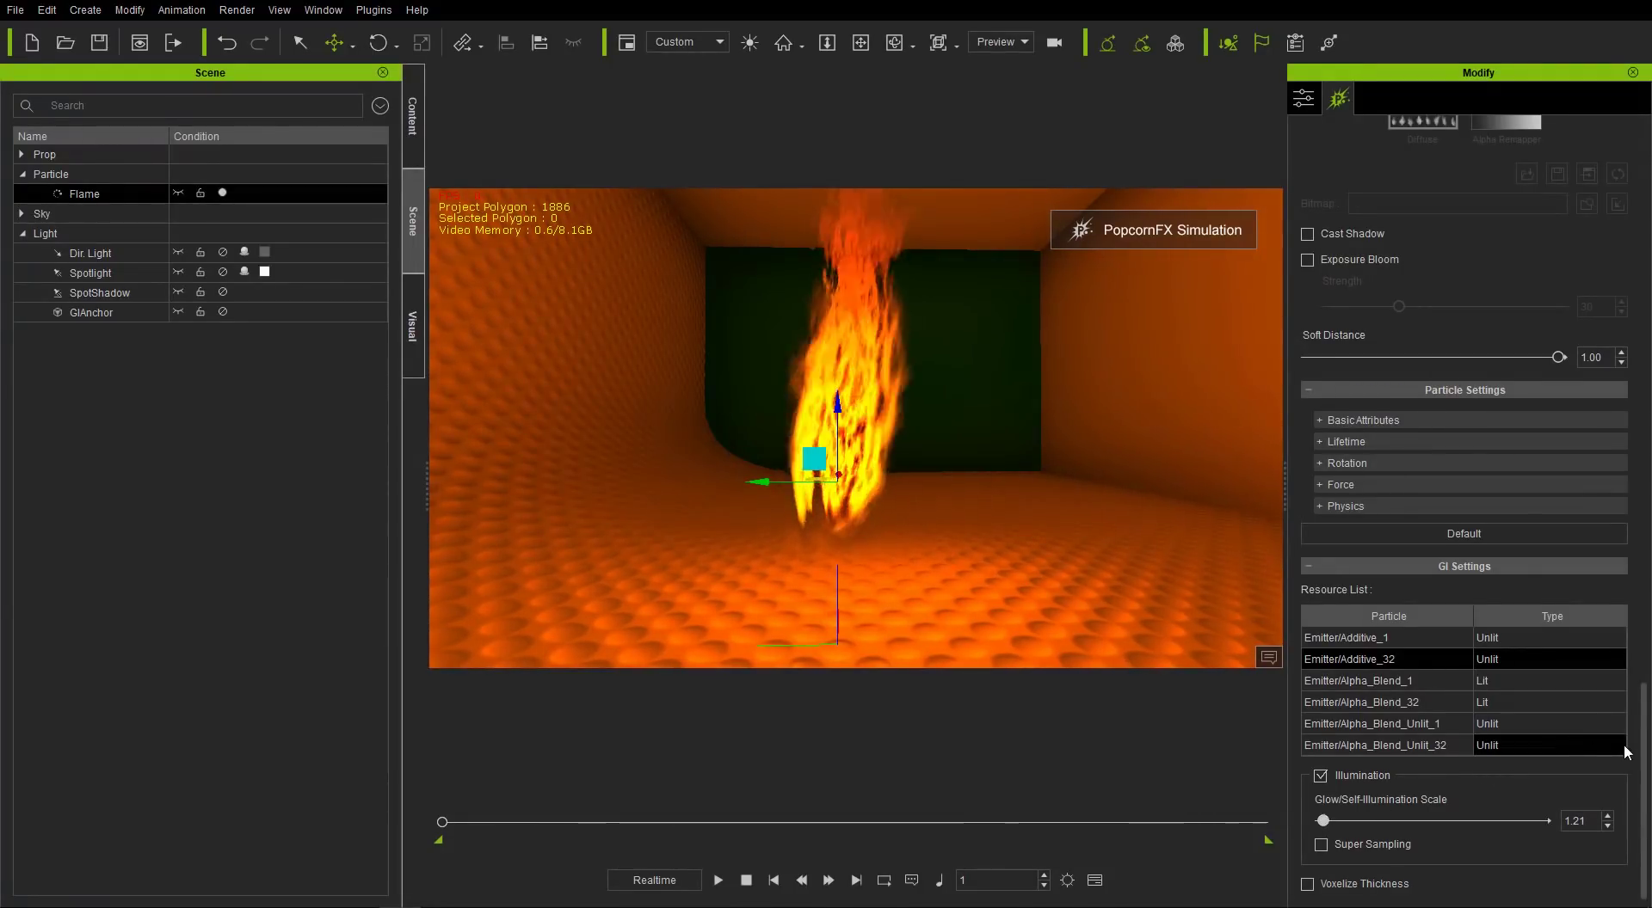
- Enable Exposure Bloom for the Flame's Emitter/Additive_32 particle and set its Strength to 11
drag(1645, 738, 1645, 643)
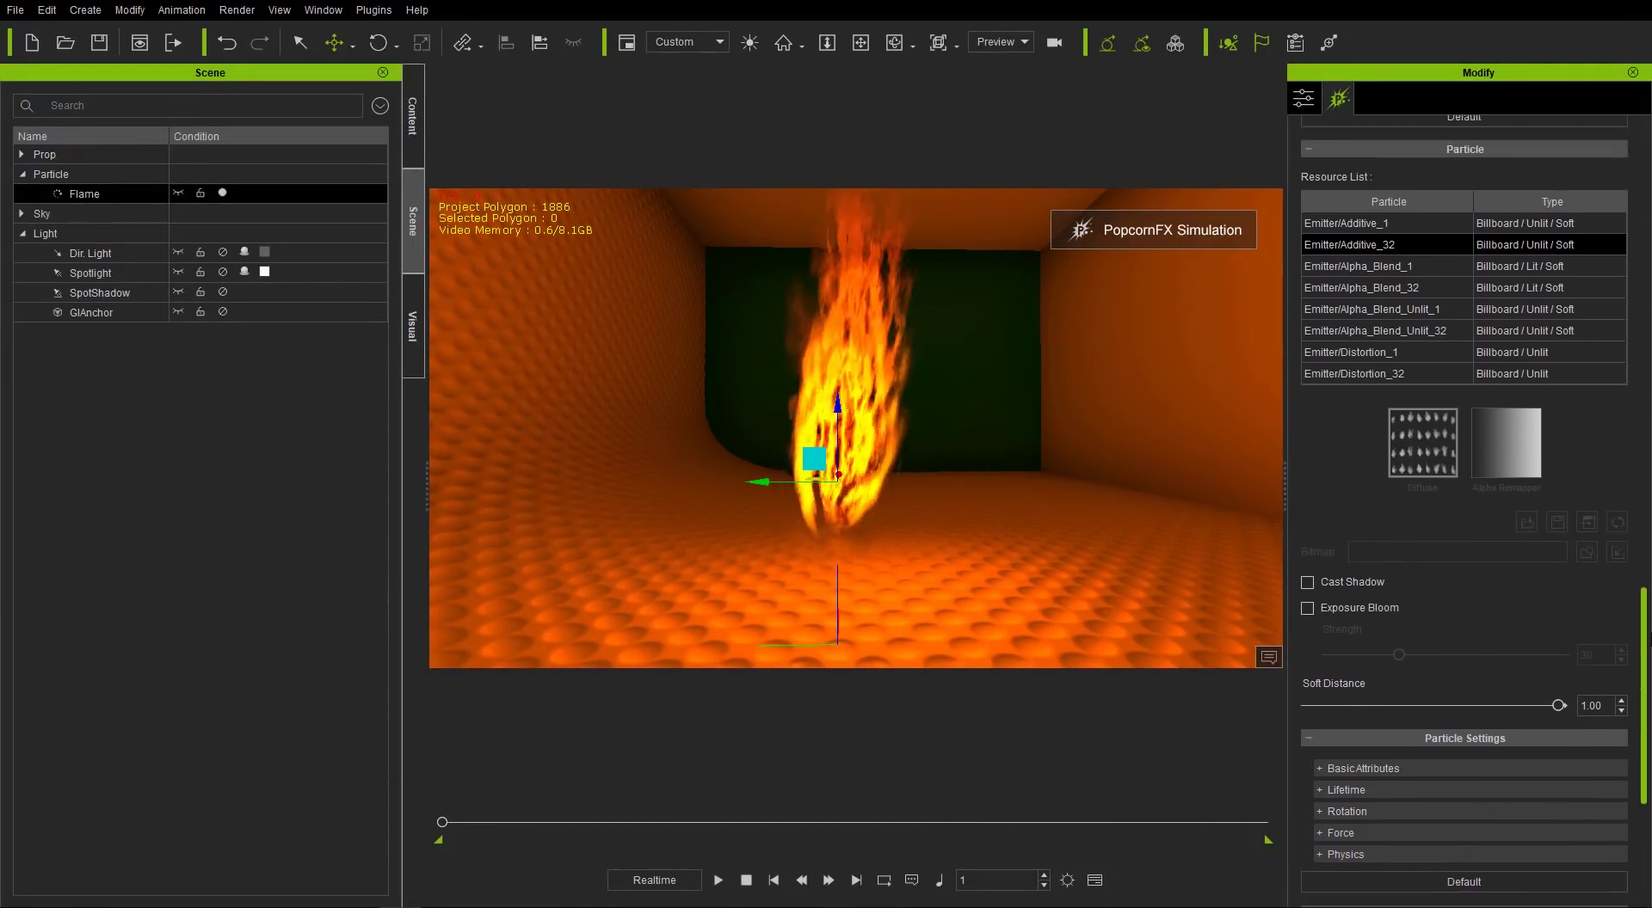
click(1351, 611)
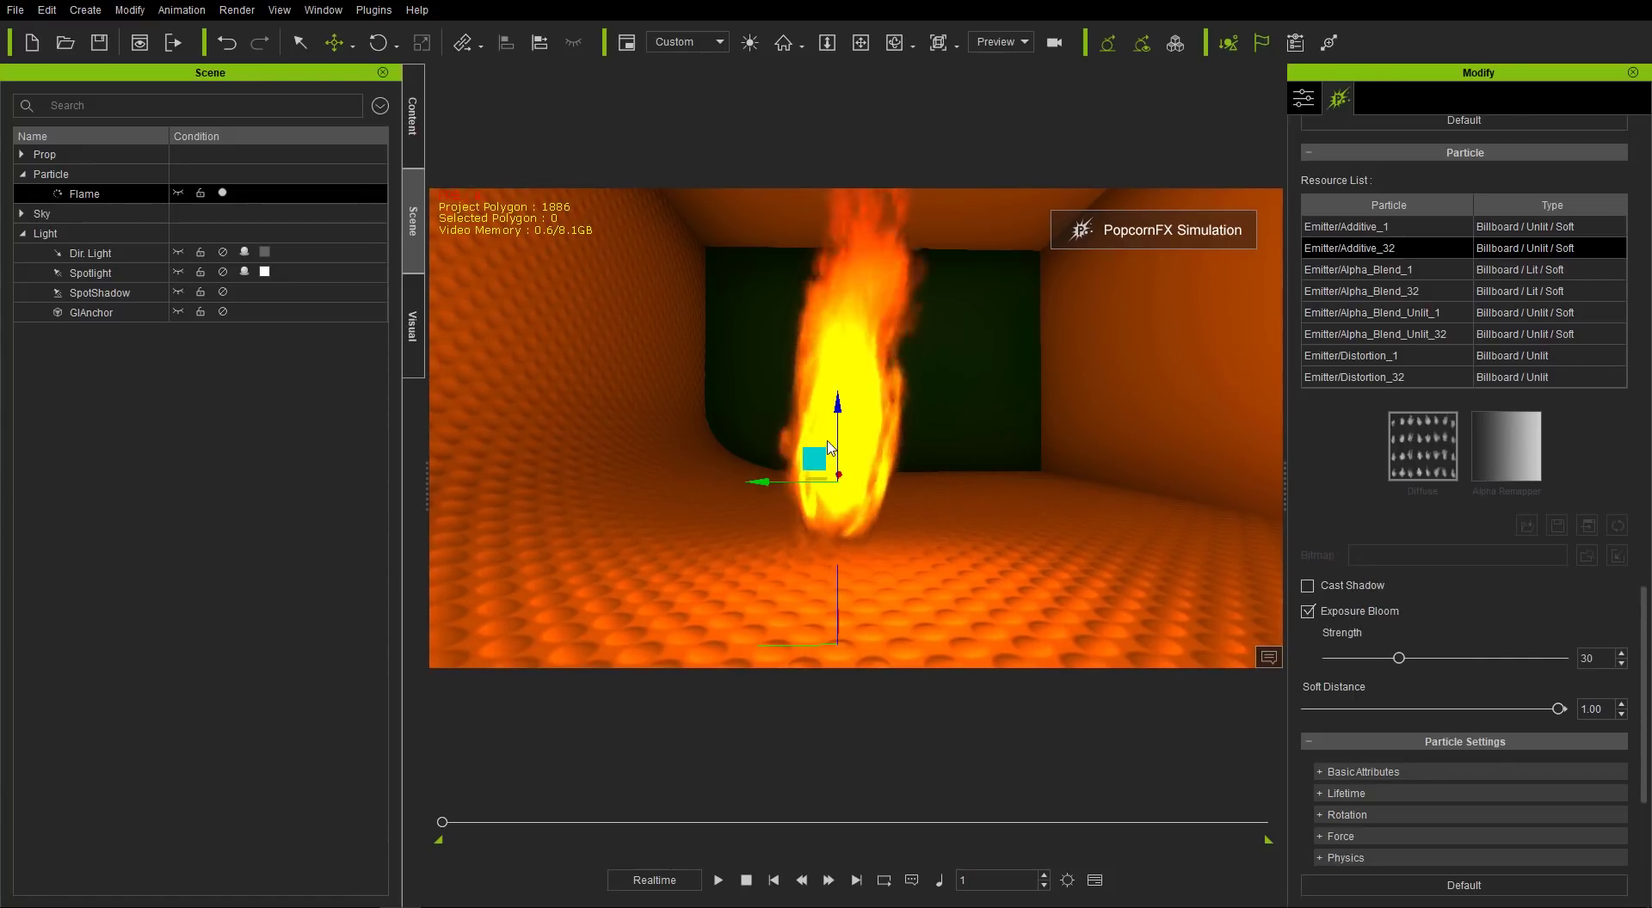
drag(1399, 659, 1356, 634)
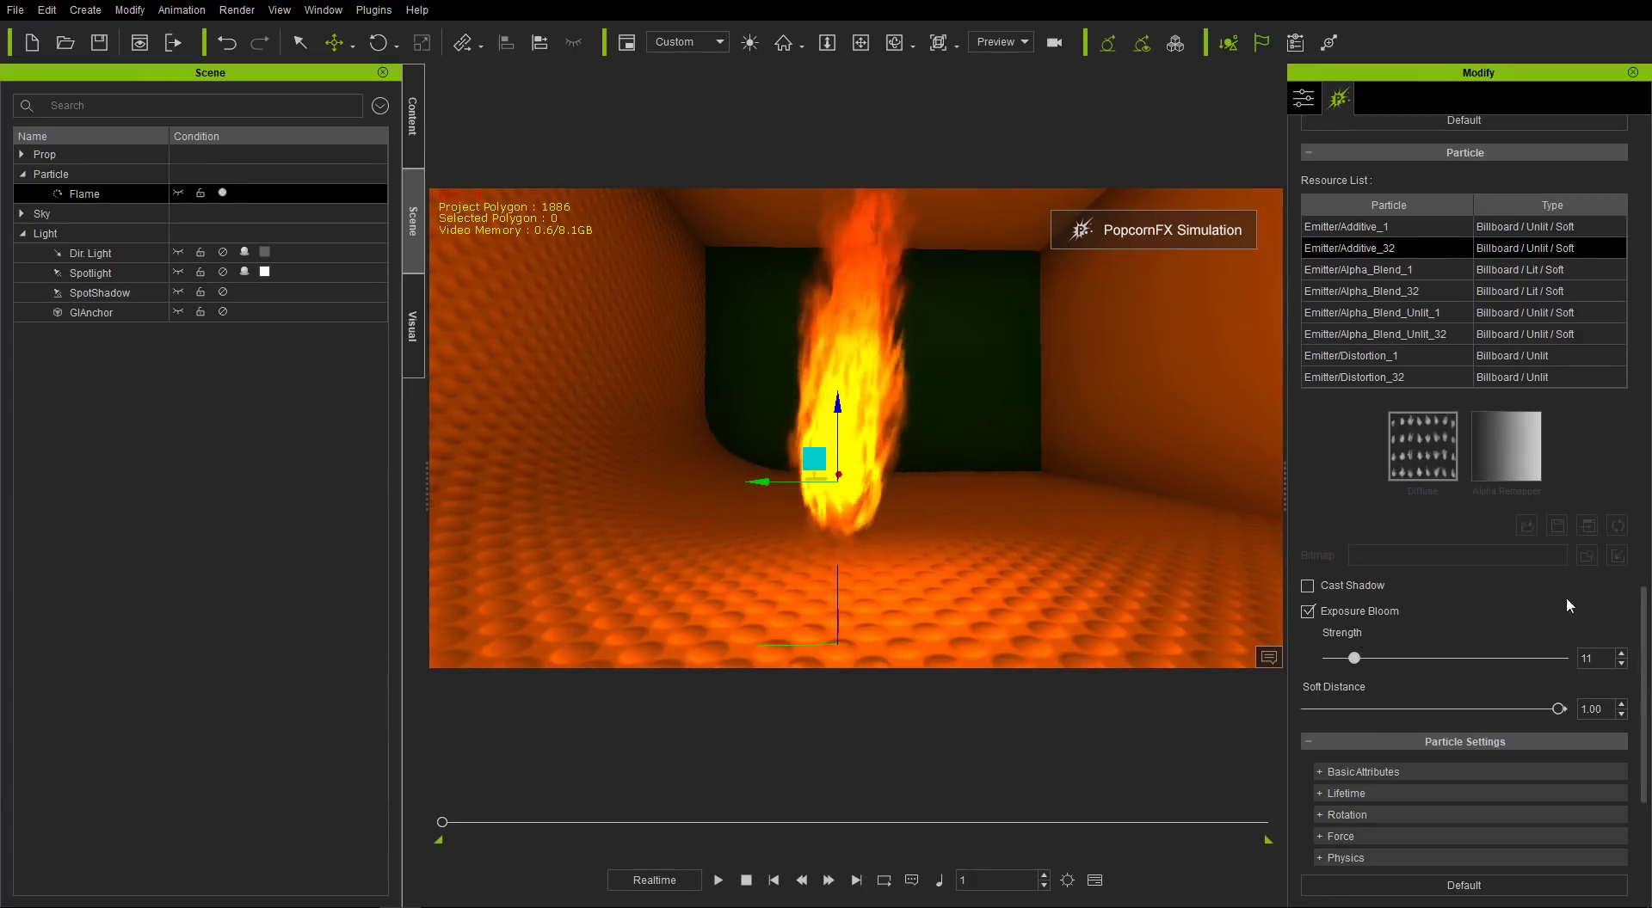
- Set the Flame's Lifetime Start Color to white
scroll(1647, 736, down, 1)
scroll(1647, 736, down, 2)
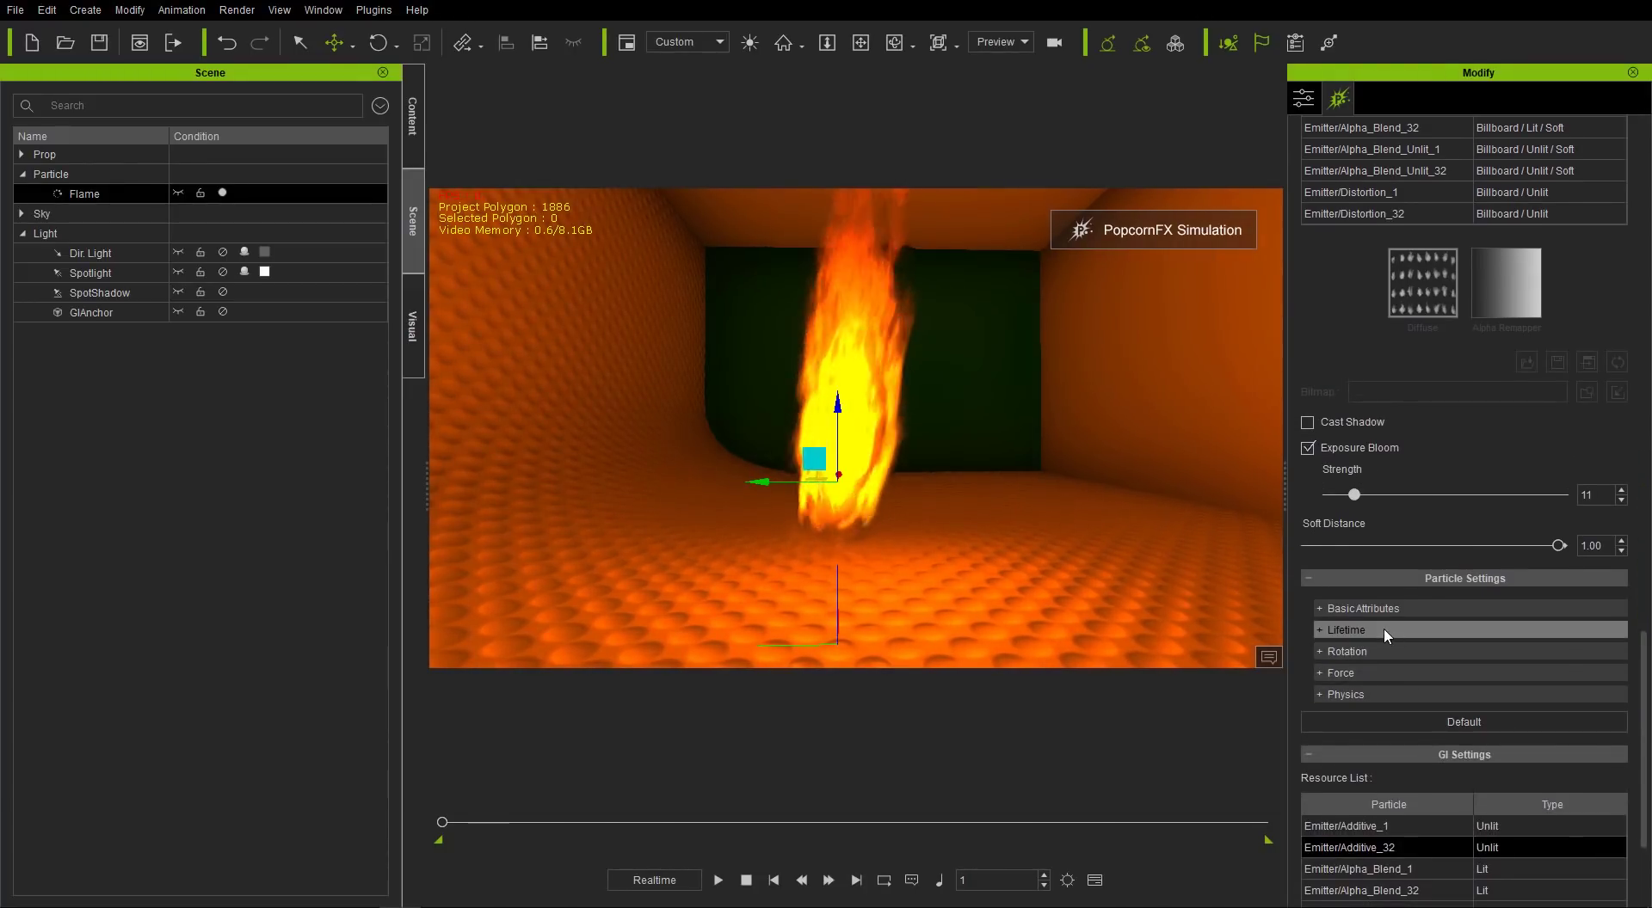
click(1383, 629)
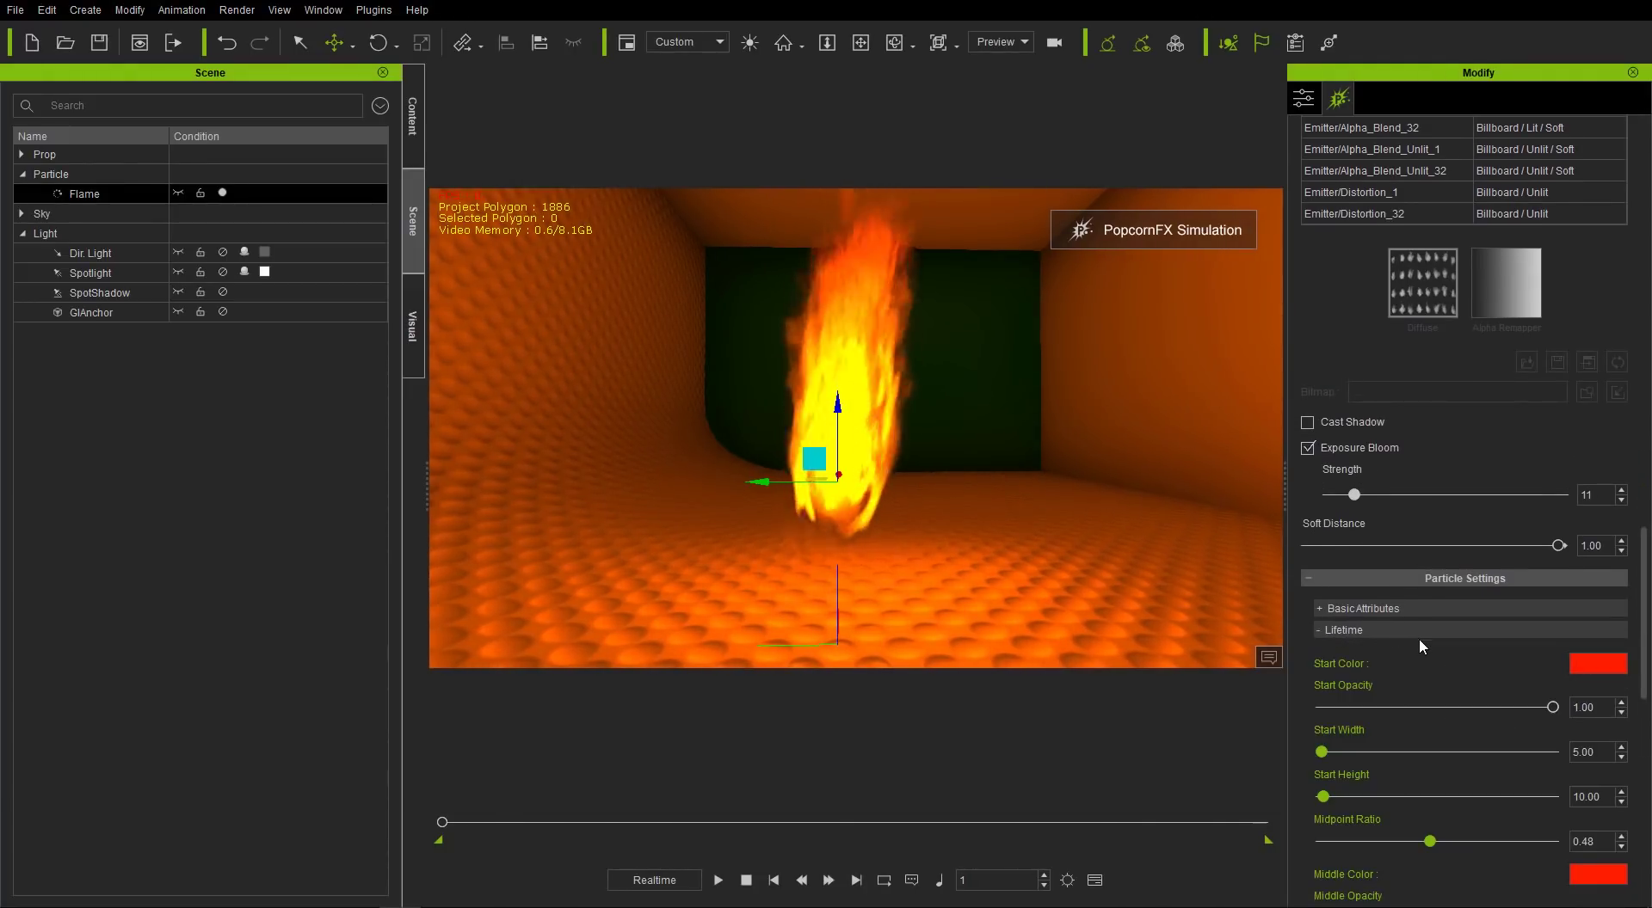
scroll(1647, 593, down, 7)
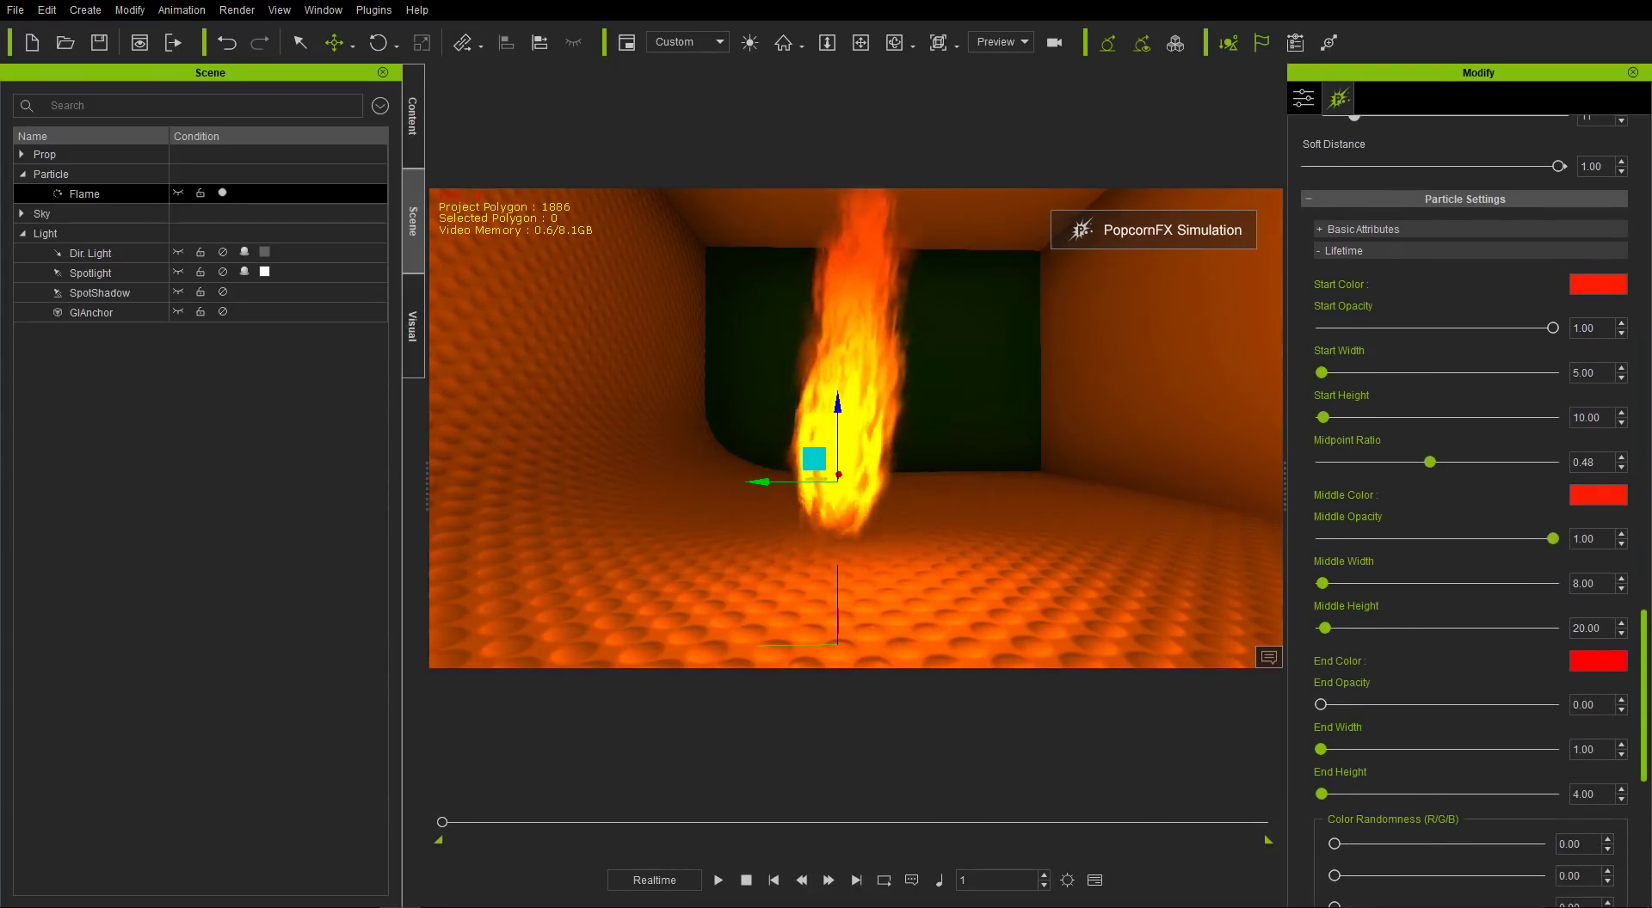
click(1594, 284)
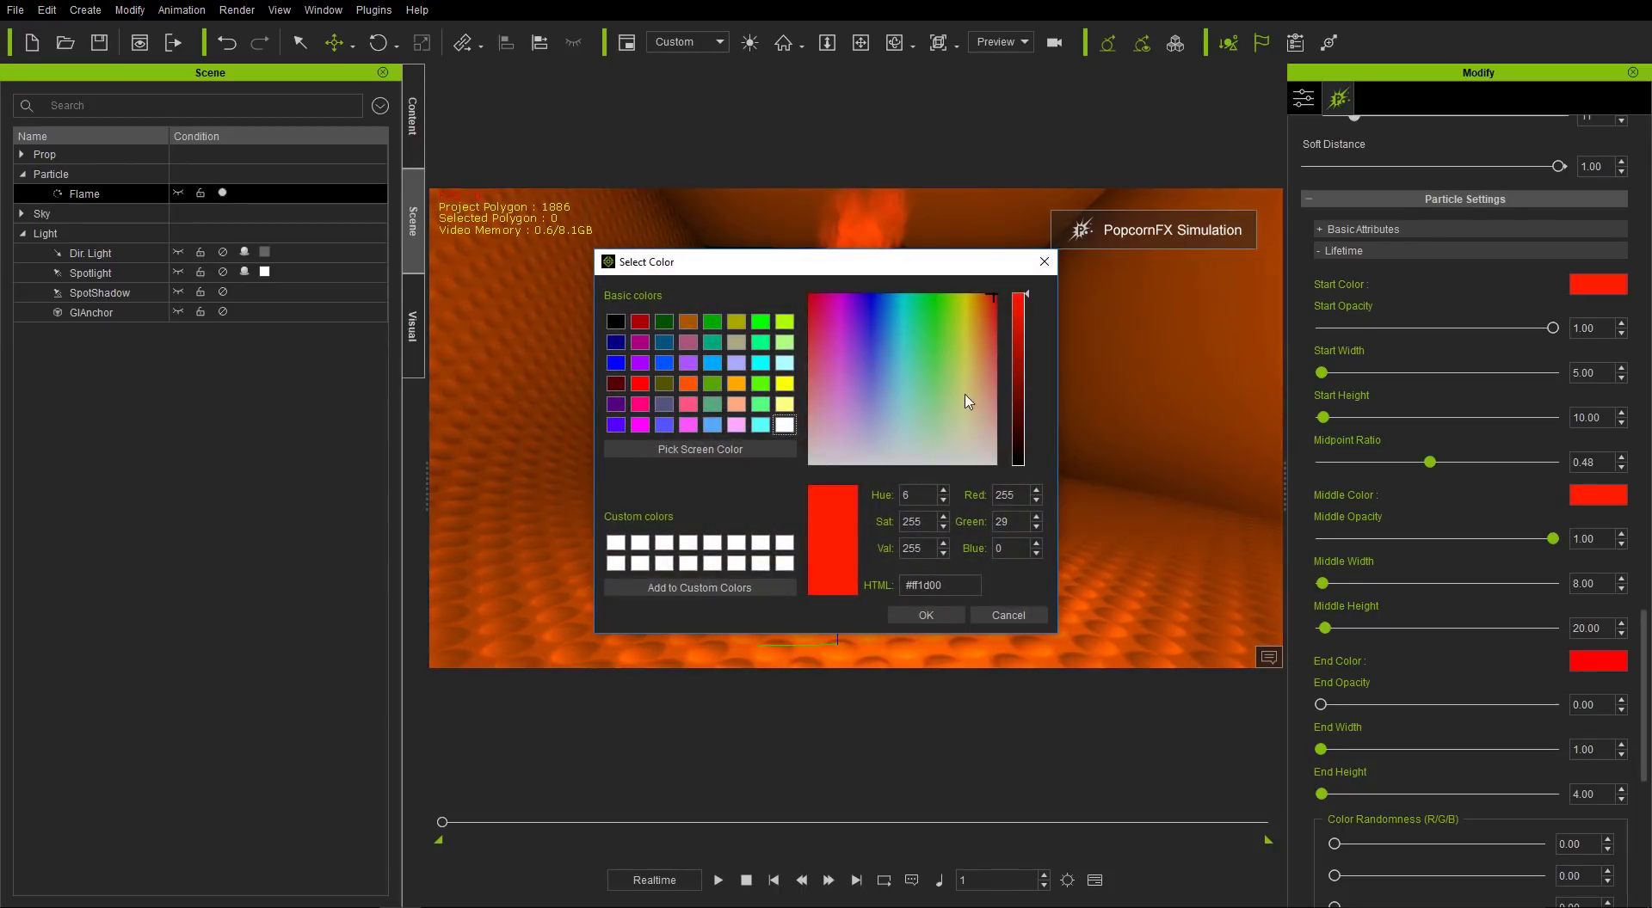
click(991, 461)
click(925, 615)
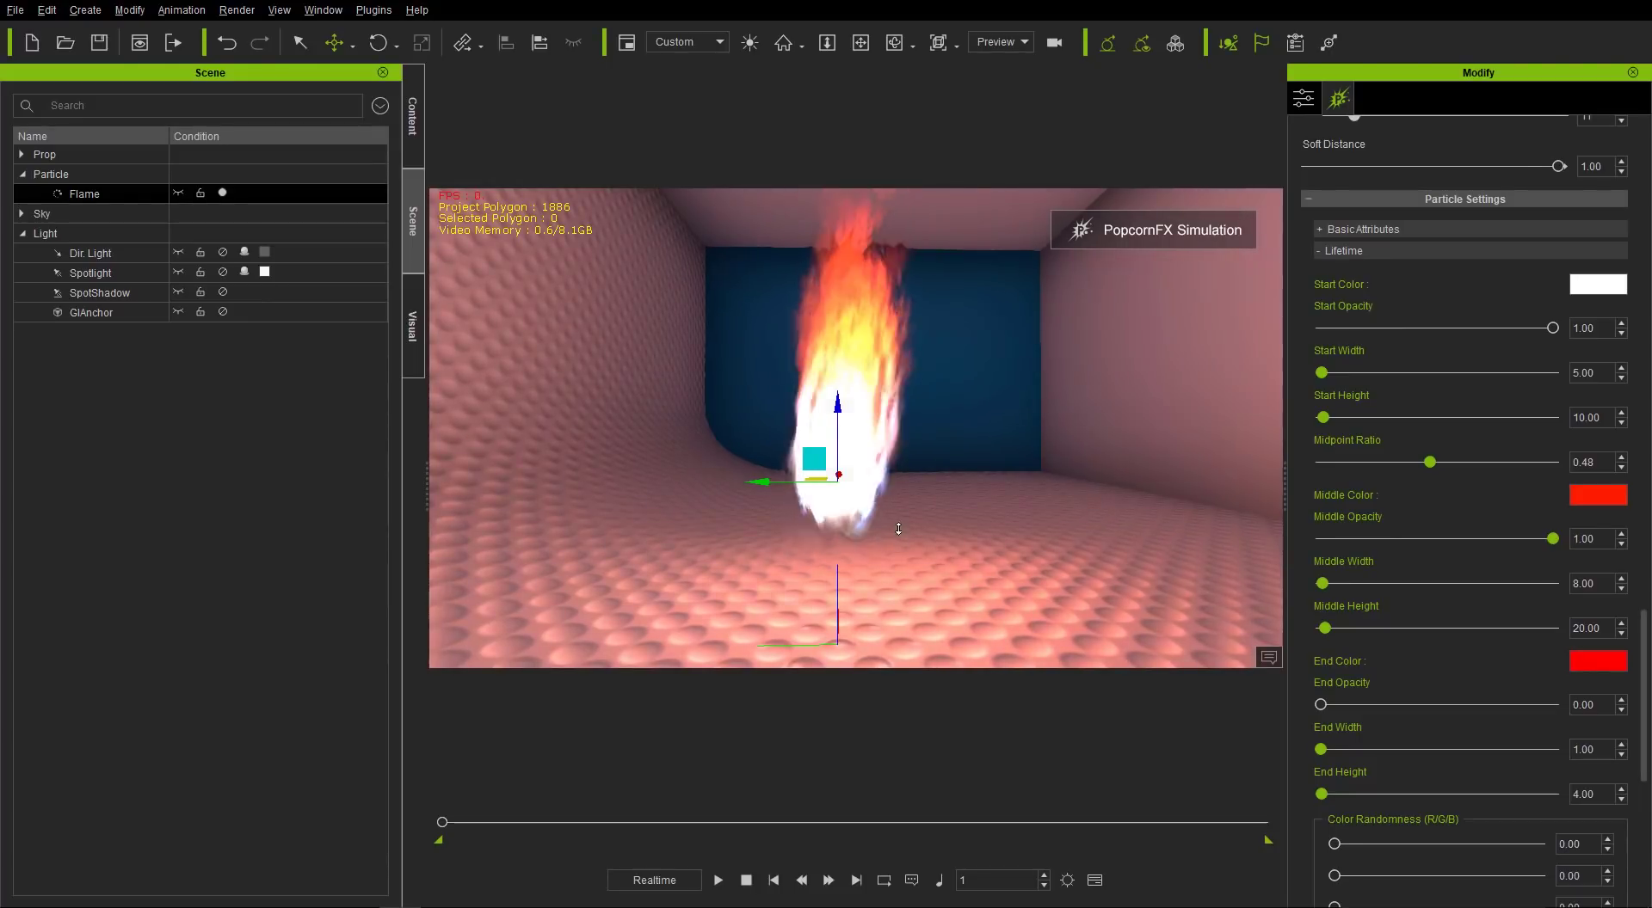
- Set the Flame's Lifetime End Color to a muted brown, #8d692f
scroll(898, 529, up, 2)
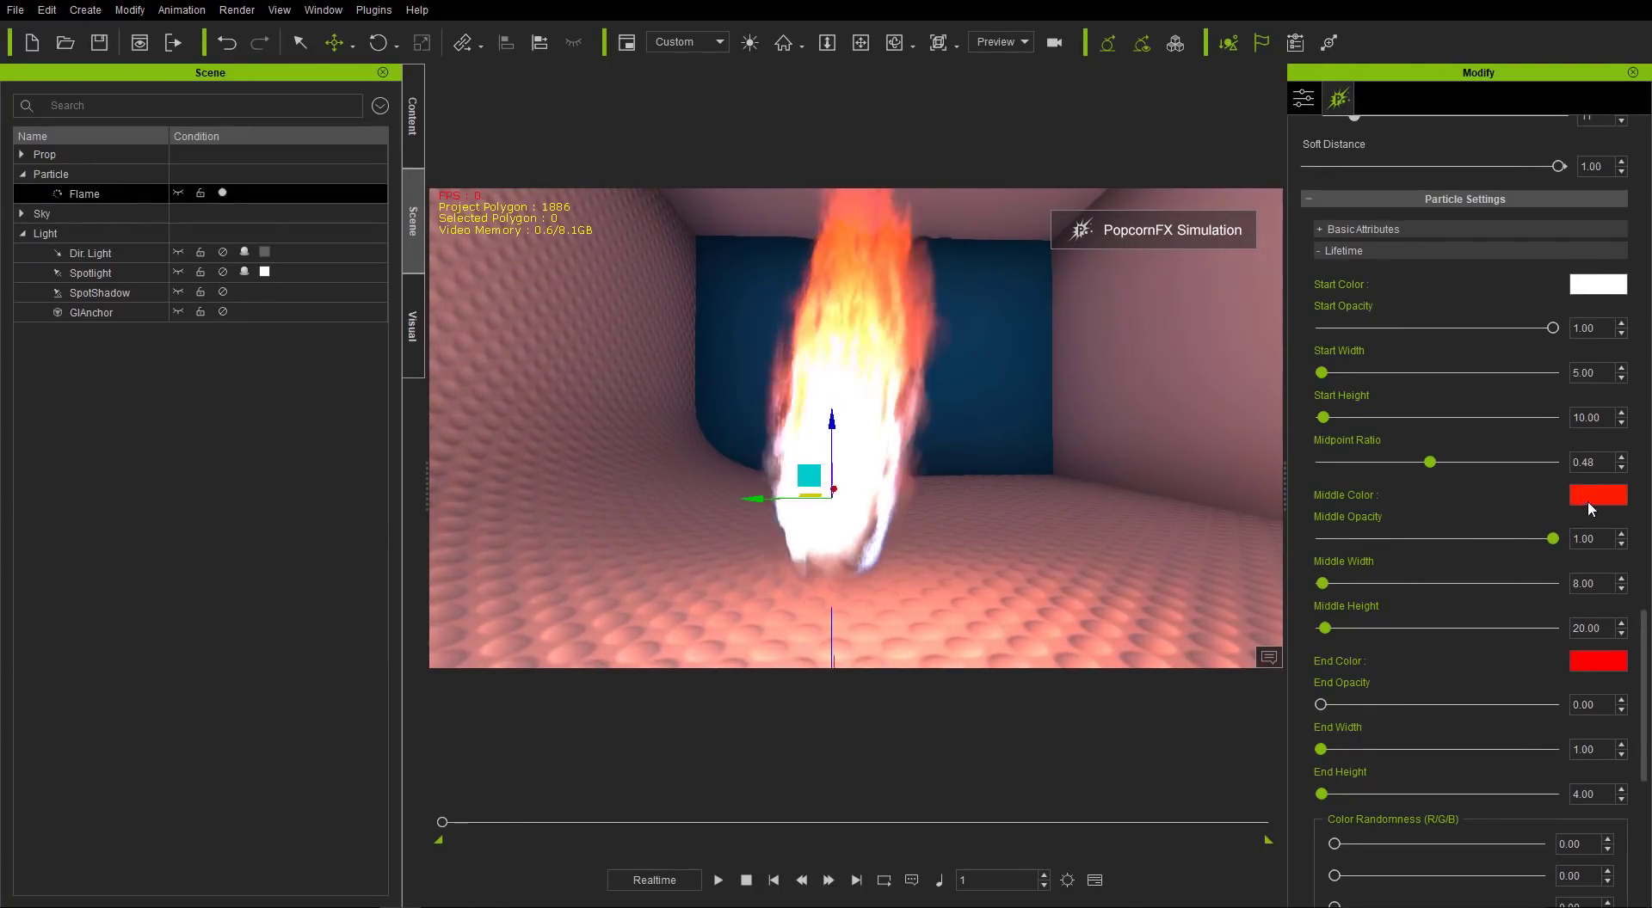
click(1601, 663)
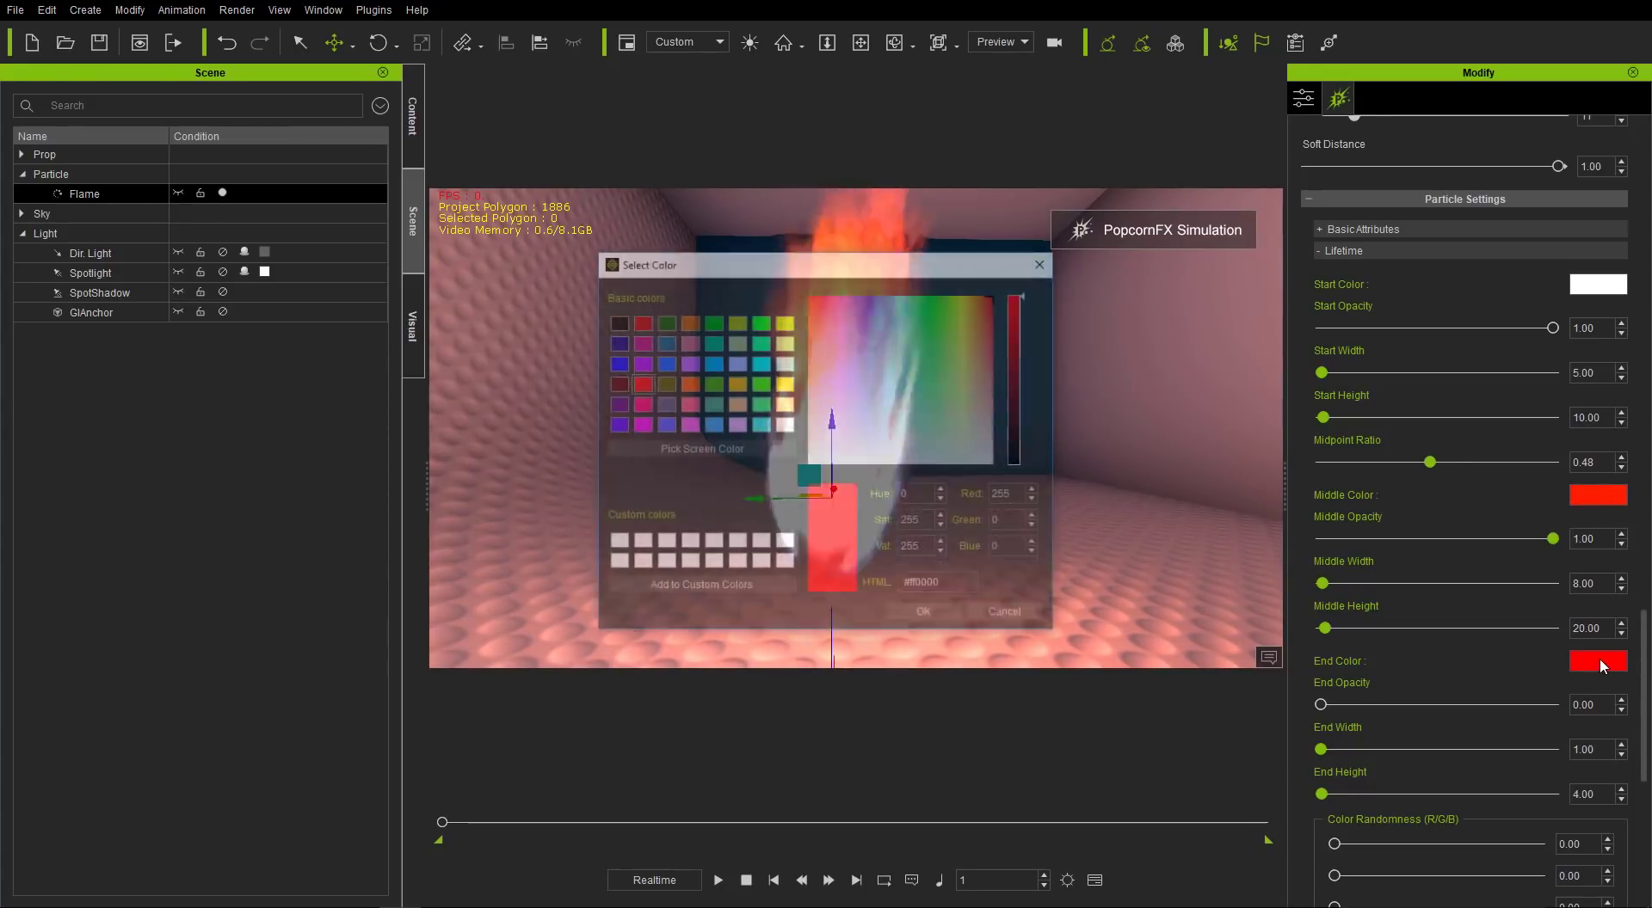
click(965, 325)
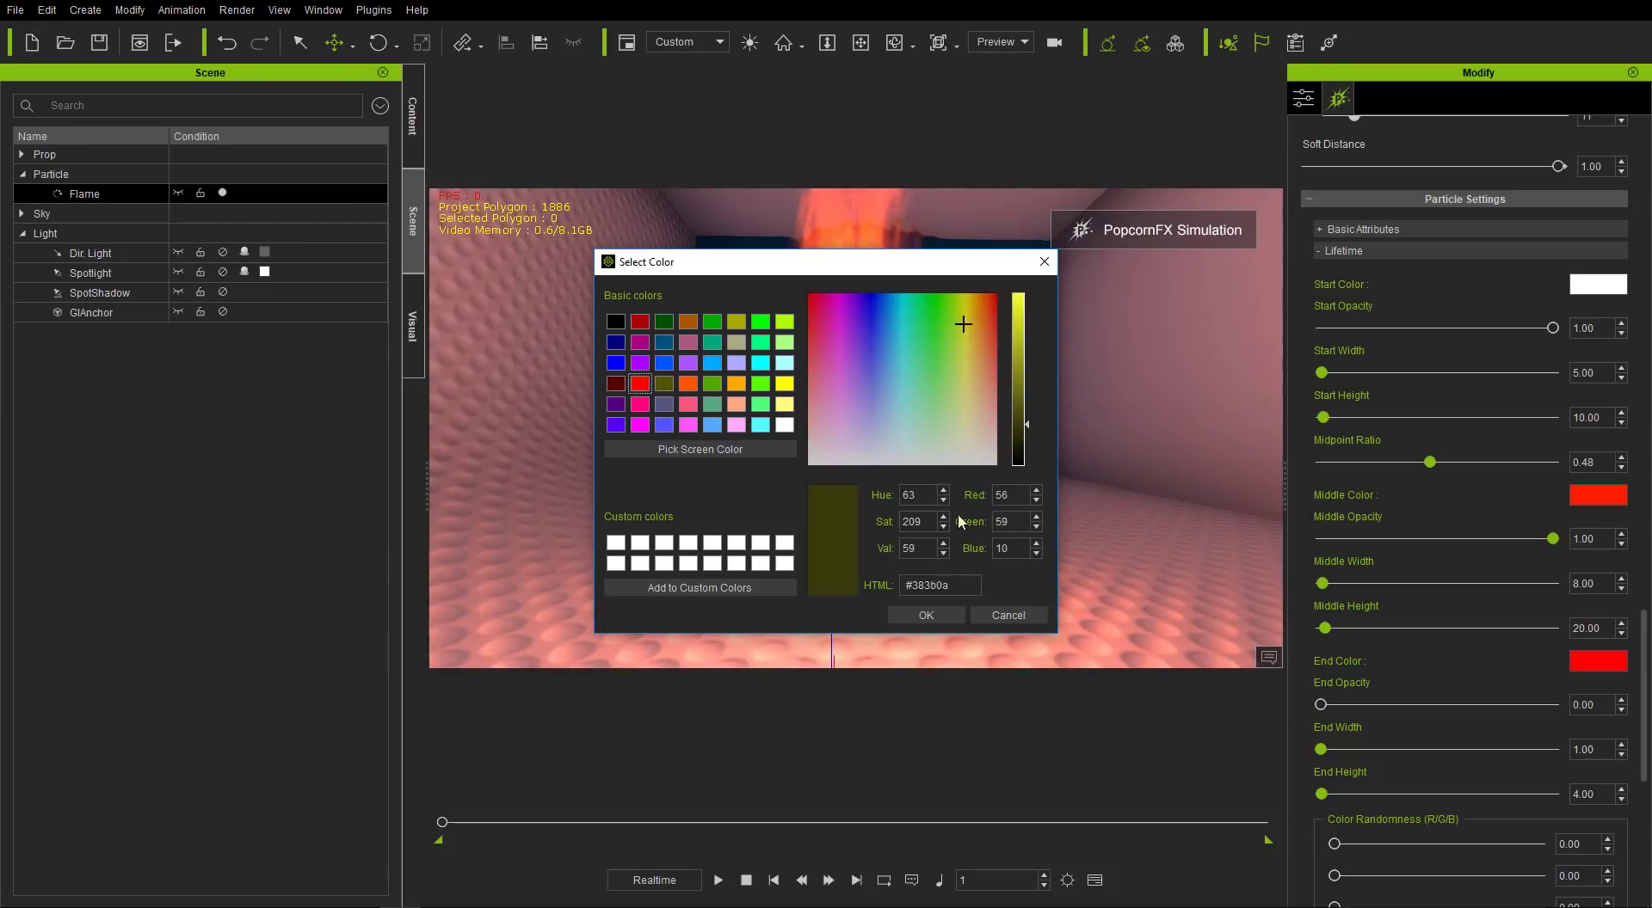
click(977, 351)
click(1019, 371)
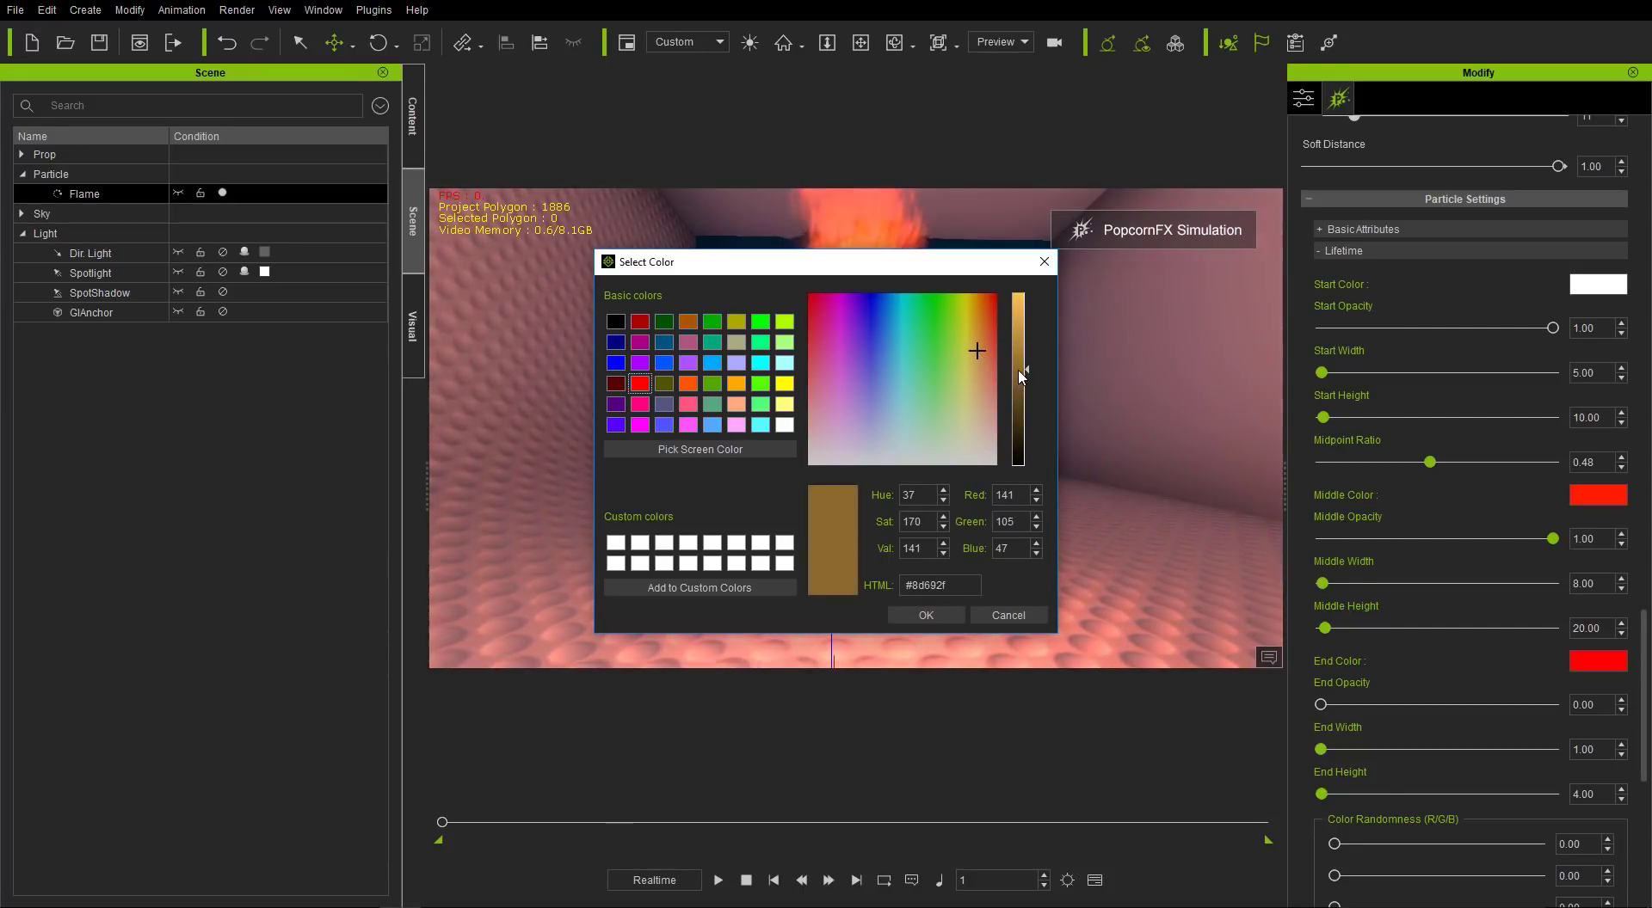
click(925, 616)
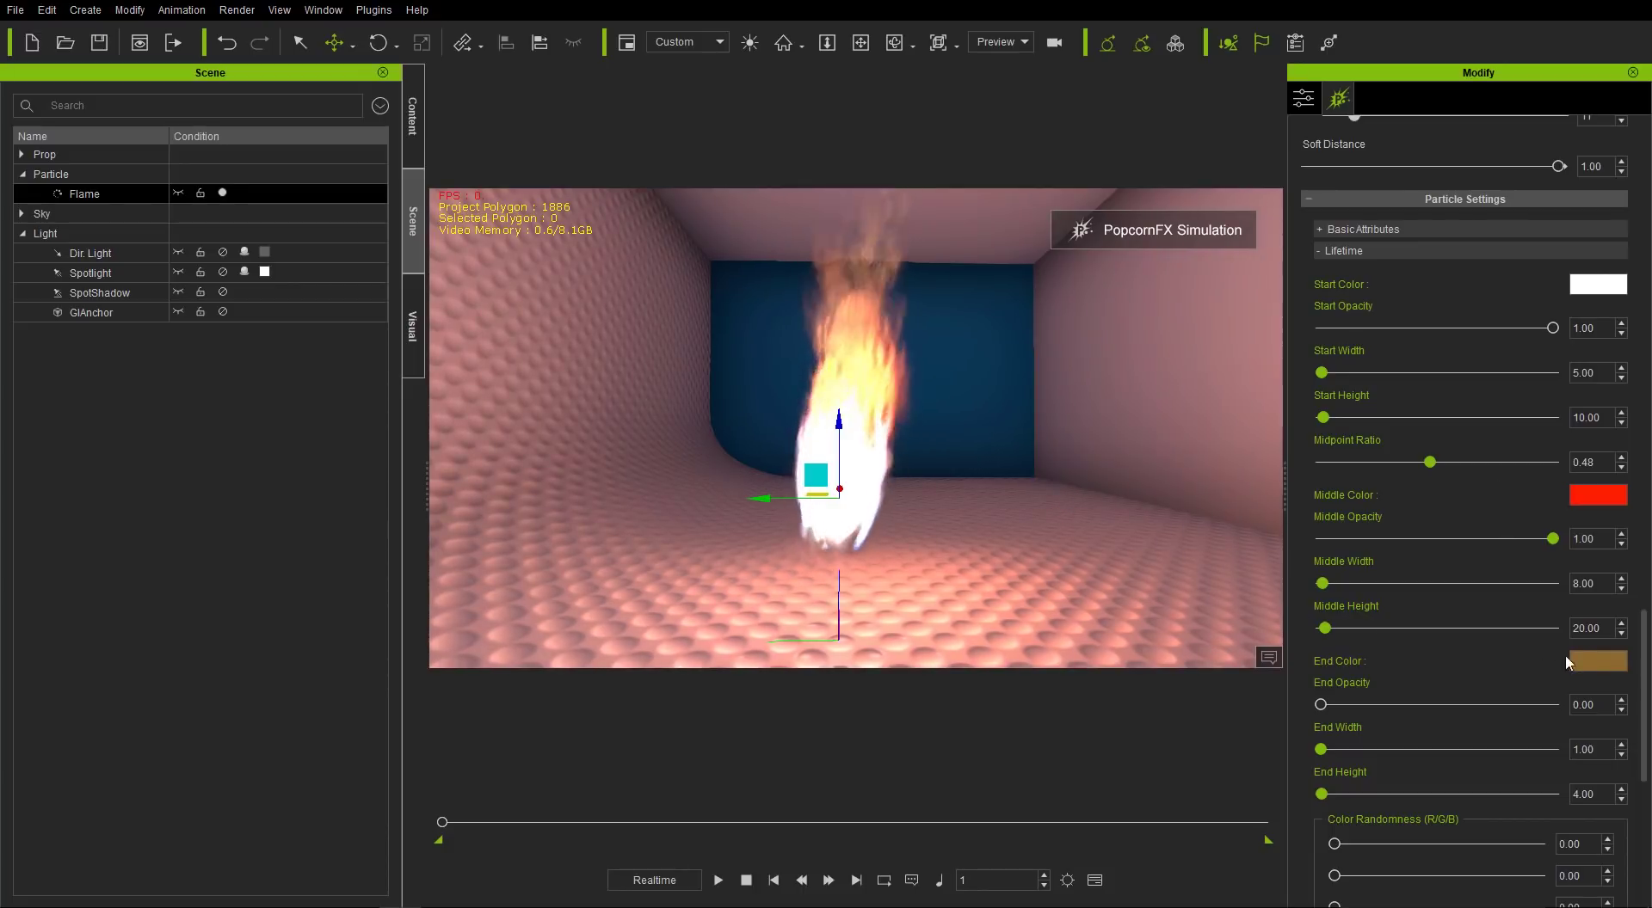
- Raise the Flame's Lifetime Midpoint Ratio and view the burning flame from a slightly different angle
drag(1430, 463, 1494, 461)
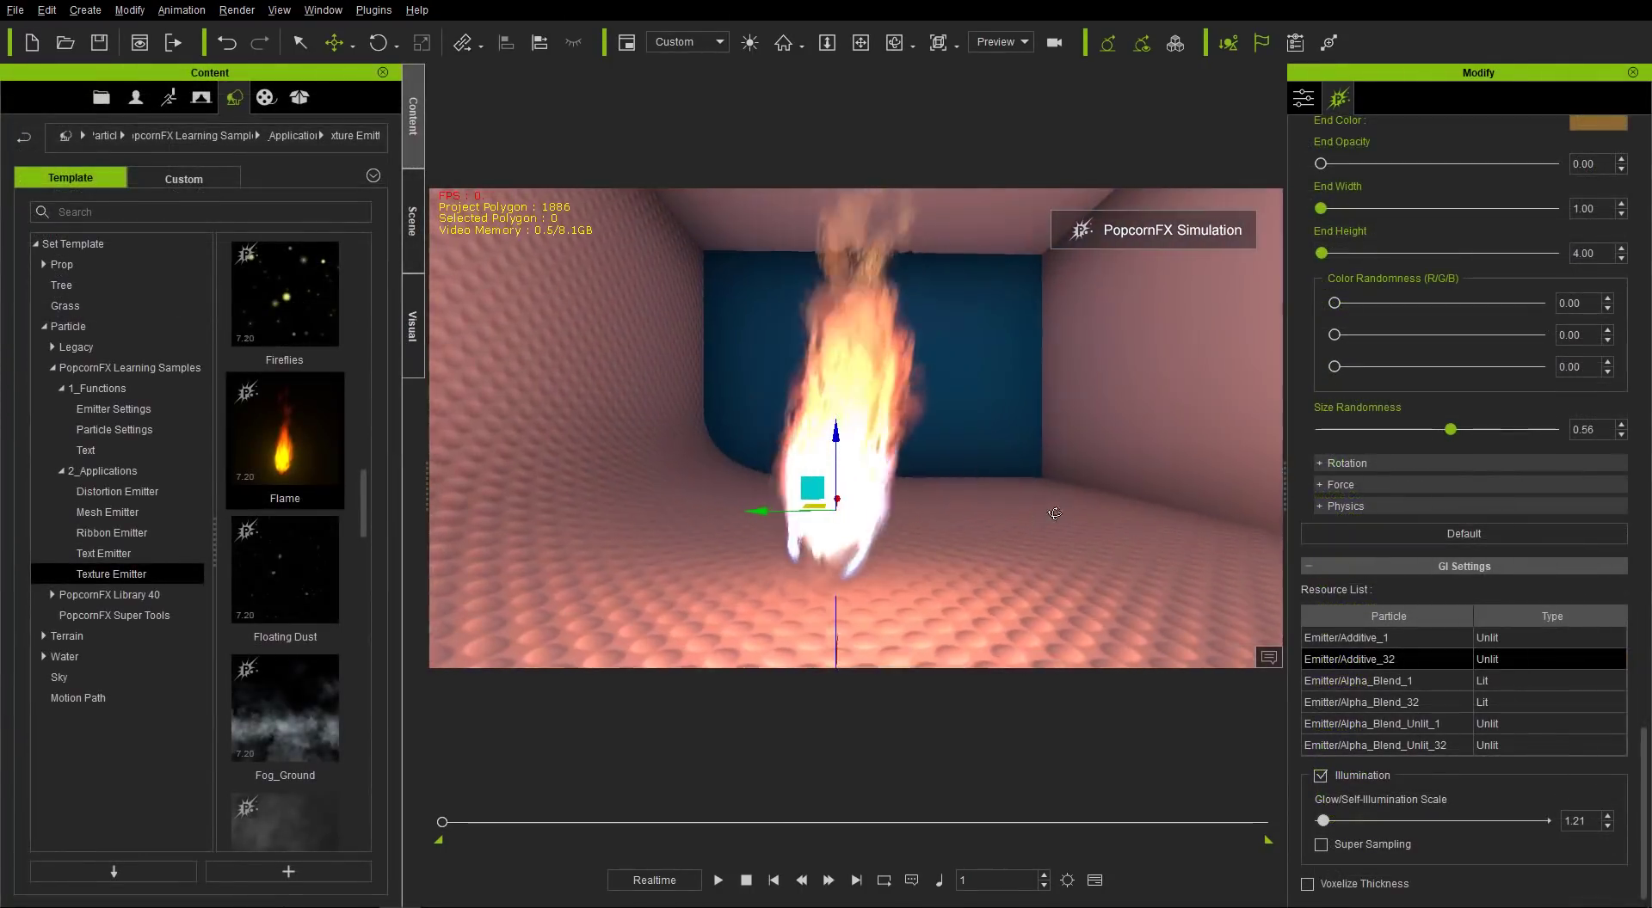
right_drag(1055, 514, 967, 482)
right_drag(754, 483, 813, 542)
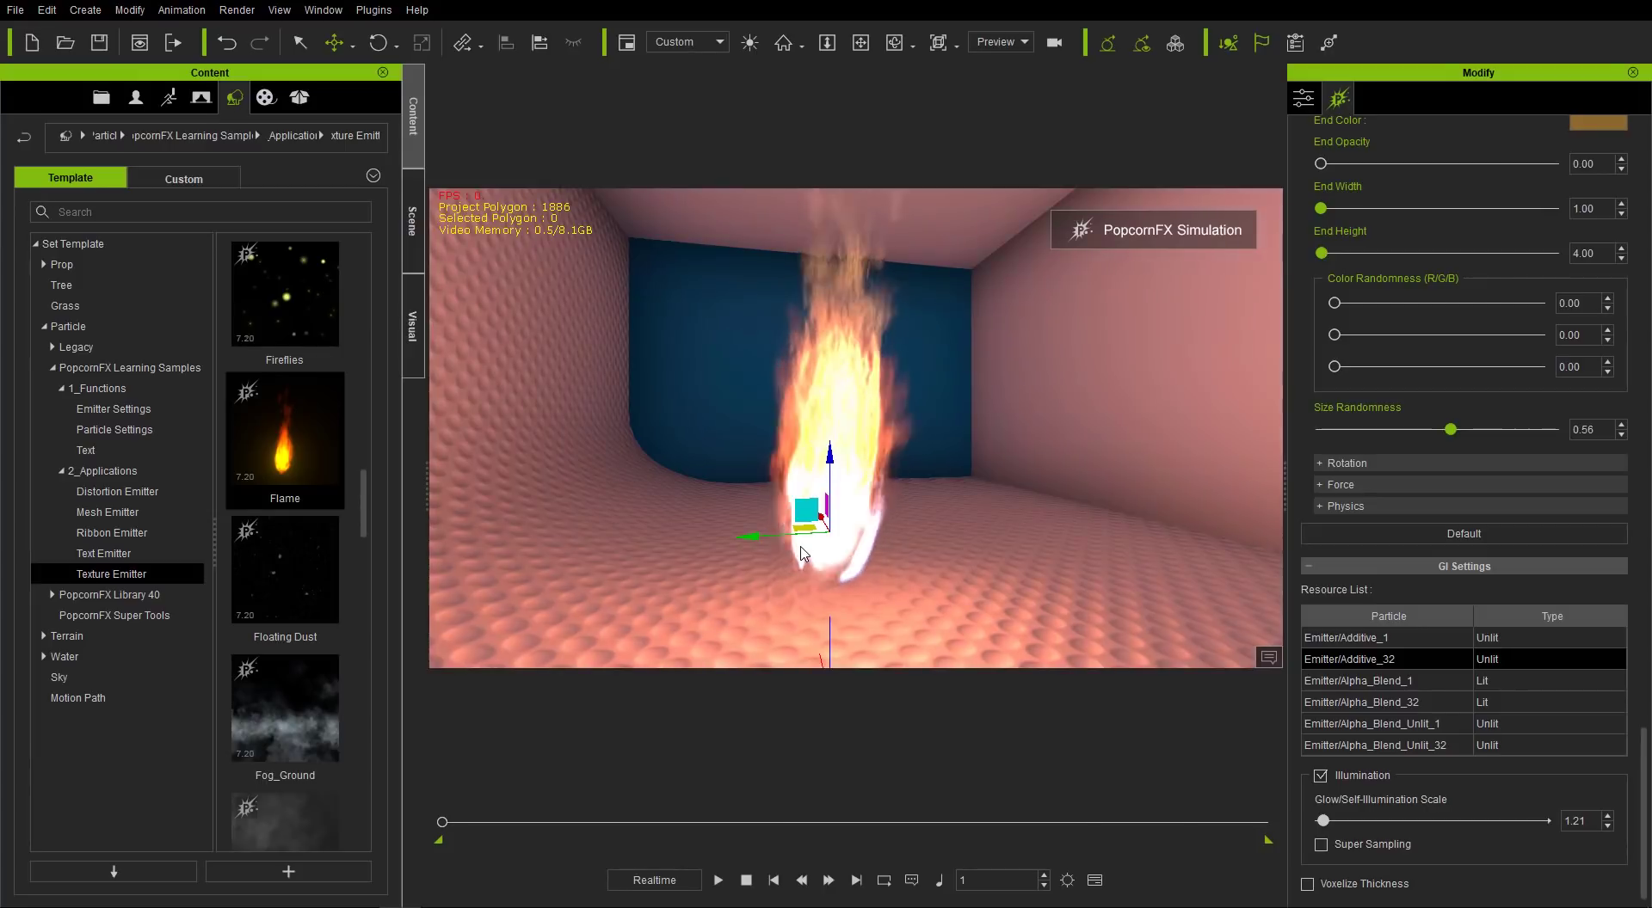